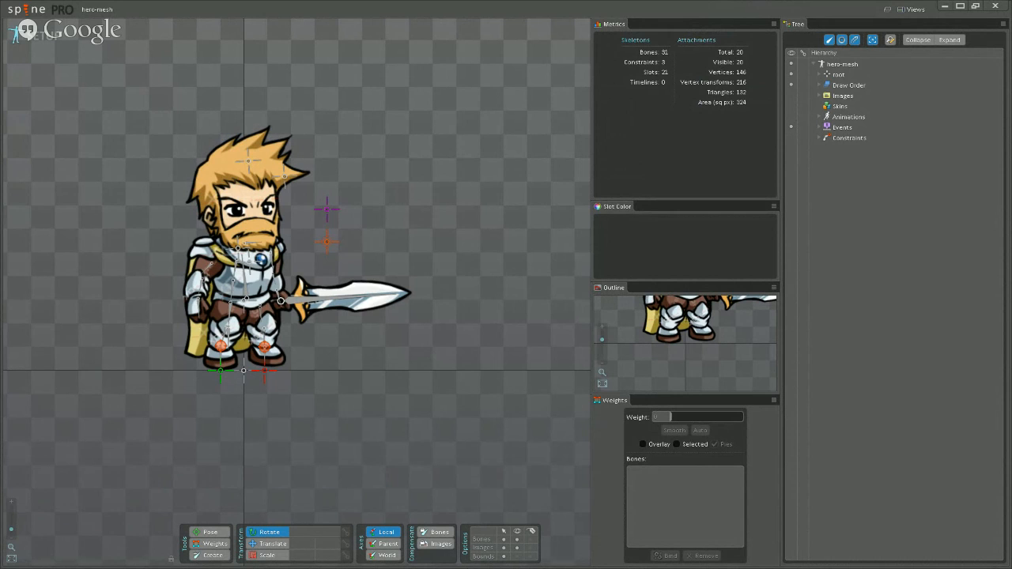
Hide the bones in the viewport and list the hero-mesh skeleton's images with their folder path.
{"action": "left_click", "coordinate": [517, 541]}
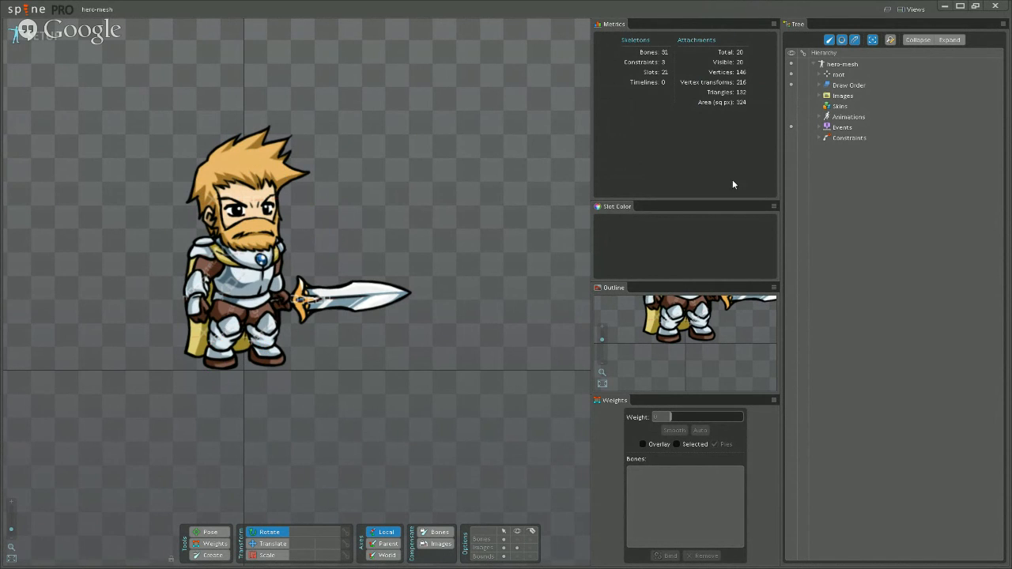
{"action": "left_click", "coordinate": [818, 96]}
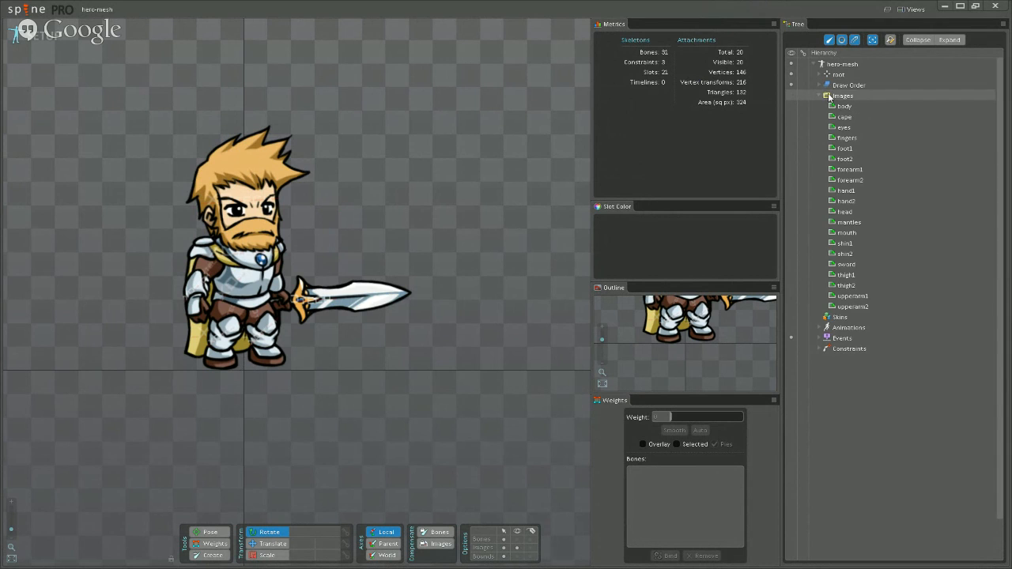
{"action": "left_click", "coordinate": [833, 95]}
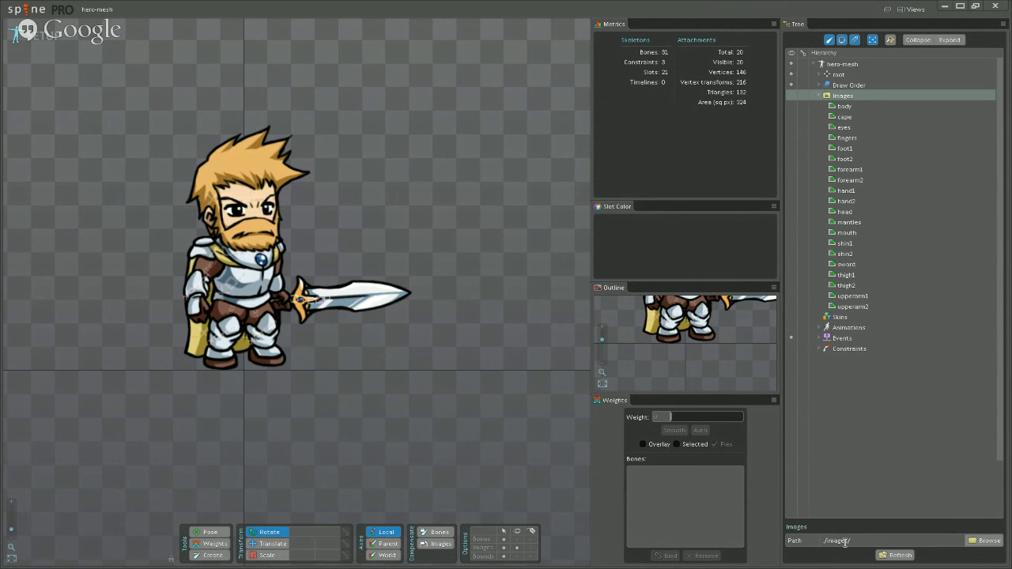
Browse to the hero images folder used by the skeleton and look over the separate body part PNG files.
{"action": "left_click", "coordinate": [976, 541]}
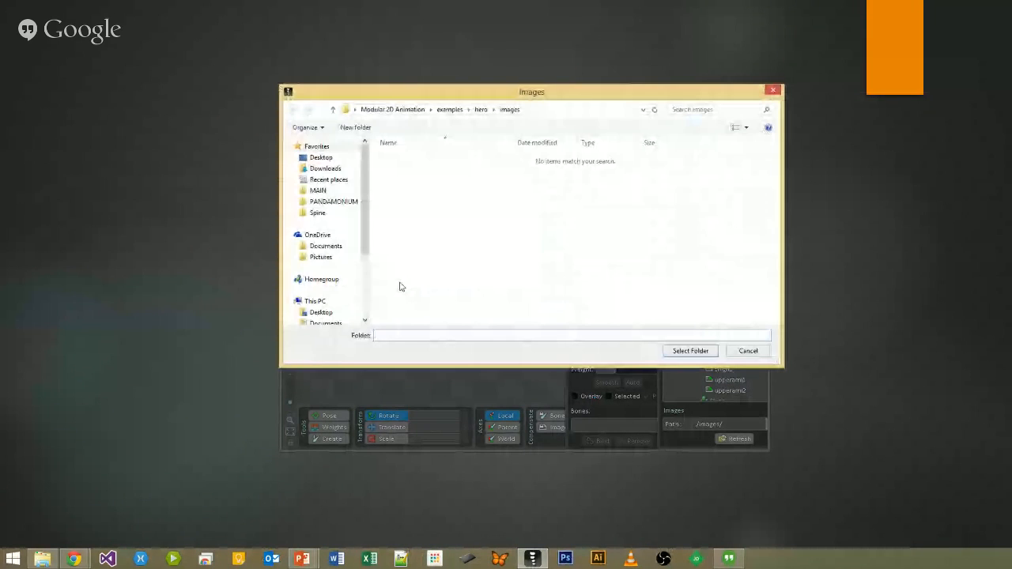
{"action": "left_click", "coordinate": [576, 113]}
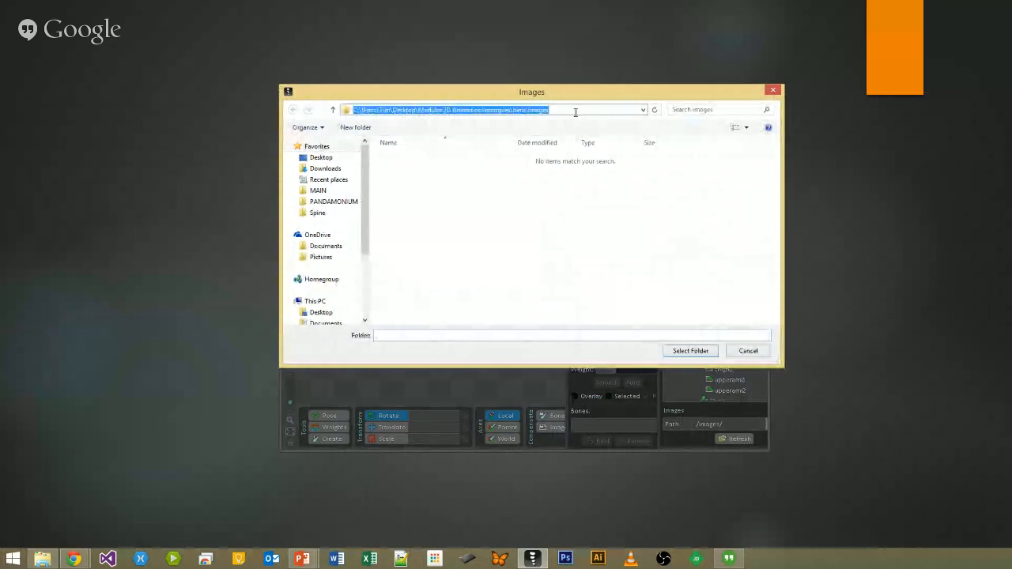
{"action": "left_click", "coordinate": [574, 113]}
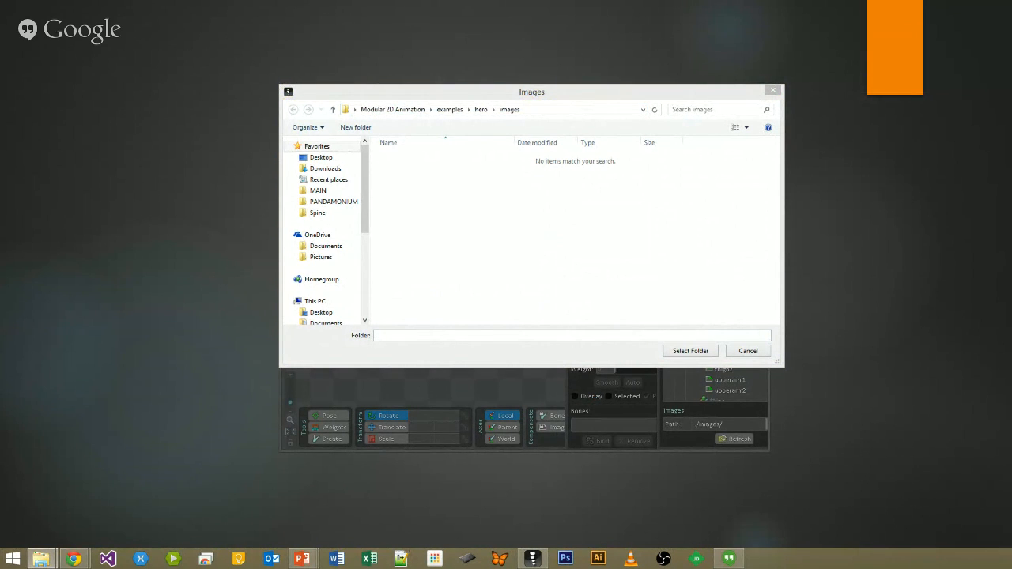
{"action": "left_click_drag", "start_coordinate": [0, 79], "coordinate": [523, 178]}
{"action": "double_click", "coordinate": [523, 178]}
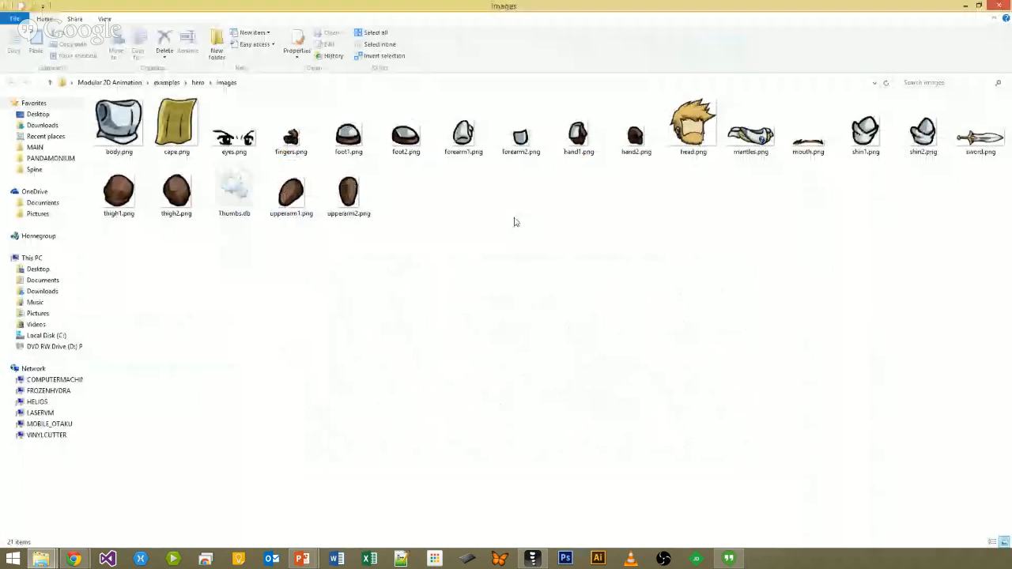
{"action": "scroll", "coordinate": [461, 244], "scroll_direction": "up", "scroll_amount": 3}
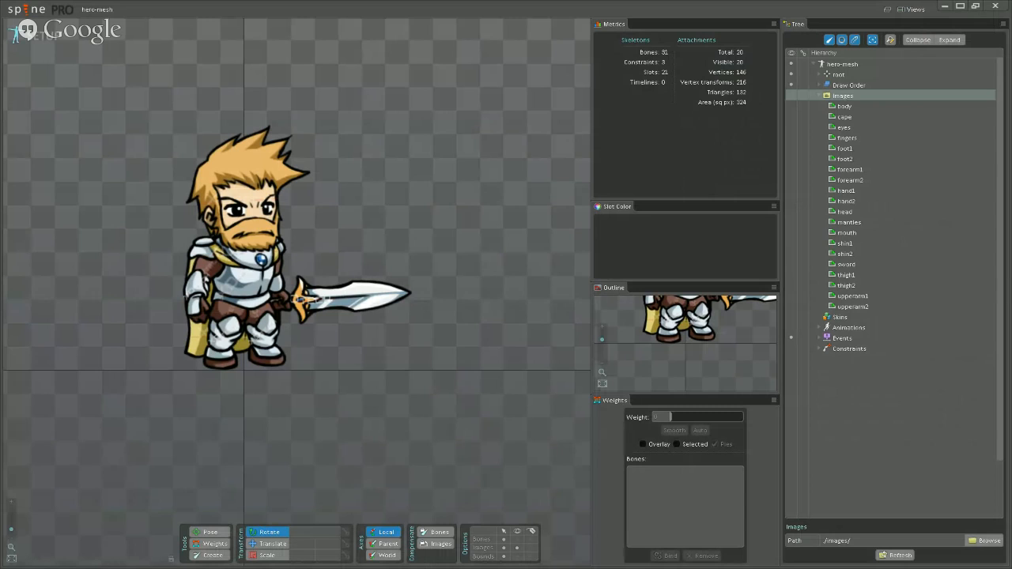
Show the bones on the hero again and select the LookTarget bone in front of the face.
{"action": "scroll", "coordinate": [296, 273], "scroll_direction": "down", "scroll_amount": 2}
{"action": "left_click_drag", "start_coordinate": [296, 272], "coordinate": [506, 375]}
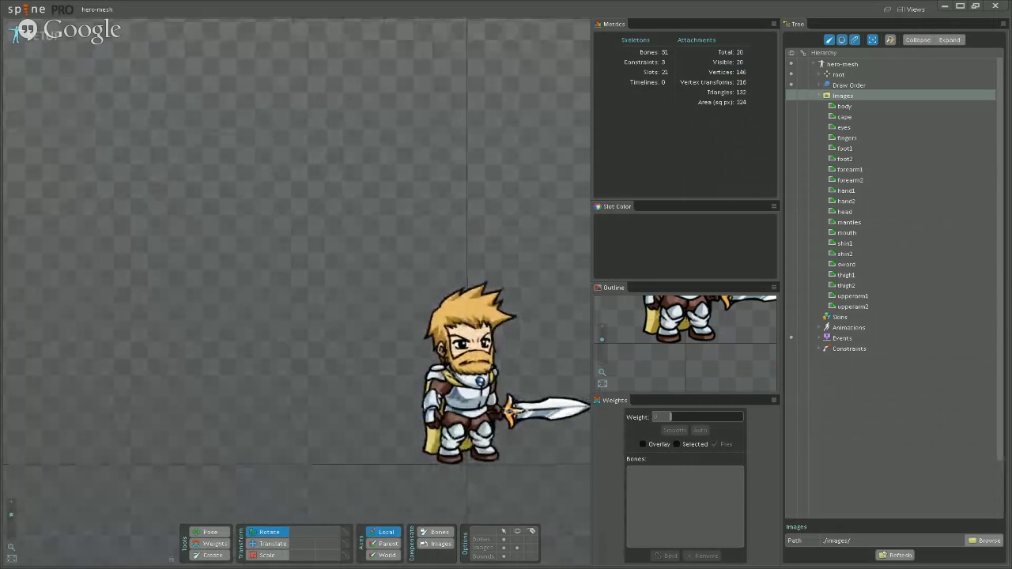
{"action": "left_click_drag", "start_coordinate": [235, 242], "coordinate": [124, 193]}
{"action": "left_click_drag", "start_coordinate": [196, 240], "coordinate": [150, 214]}
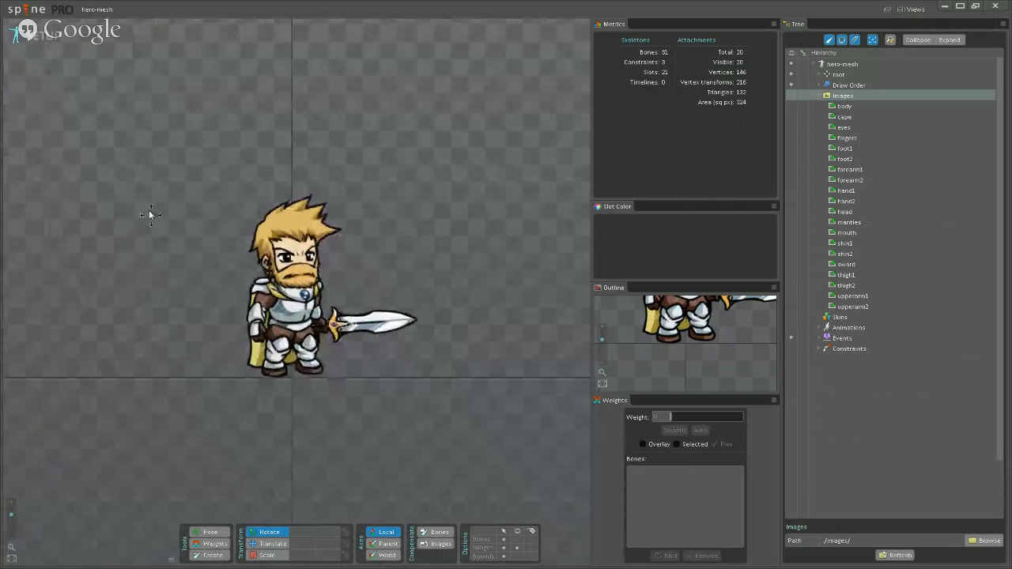
{"action": "scroll", "coordinate": [382, 294], "scroll_direction": "up", "scroll_amount": 4}
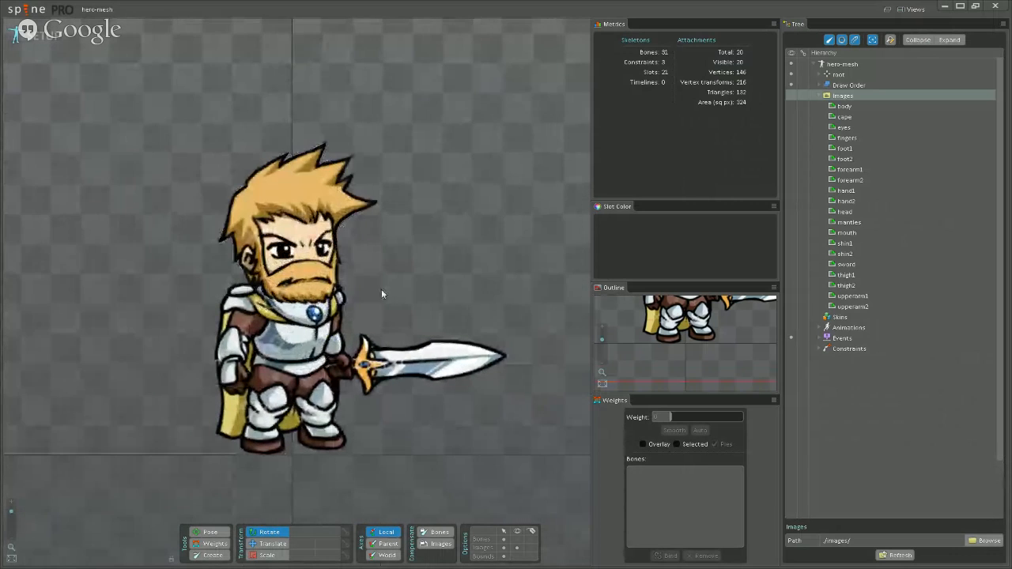
{"action": "scroll", "coordinate": [382, 294], "scroll_direction": "up", "scroll_amount": 3}
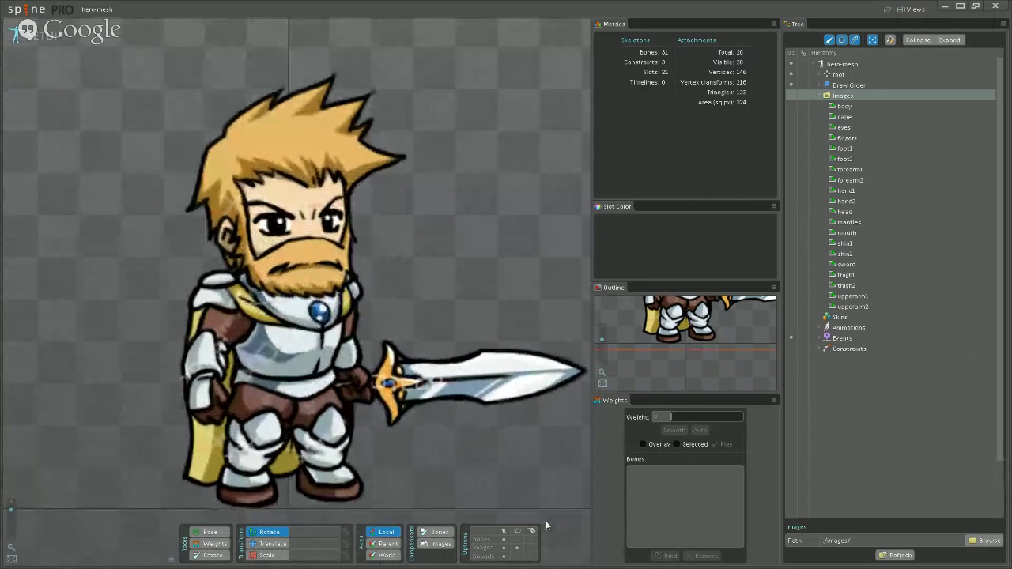
{"action": "left_click", "coordinate": [516, 539]}
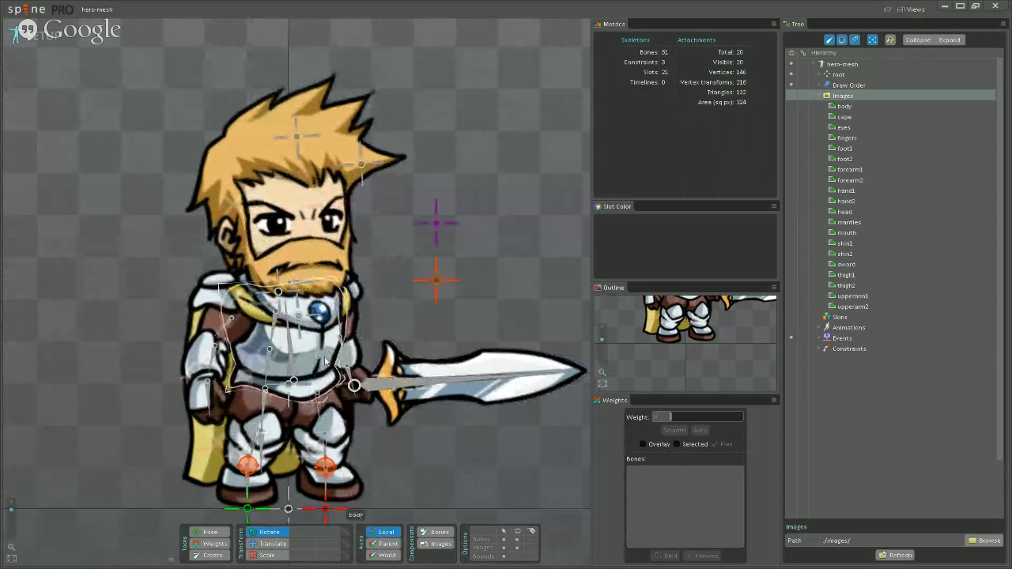
{"action": "left_click", "coordinate": [435, 223]}
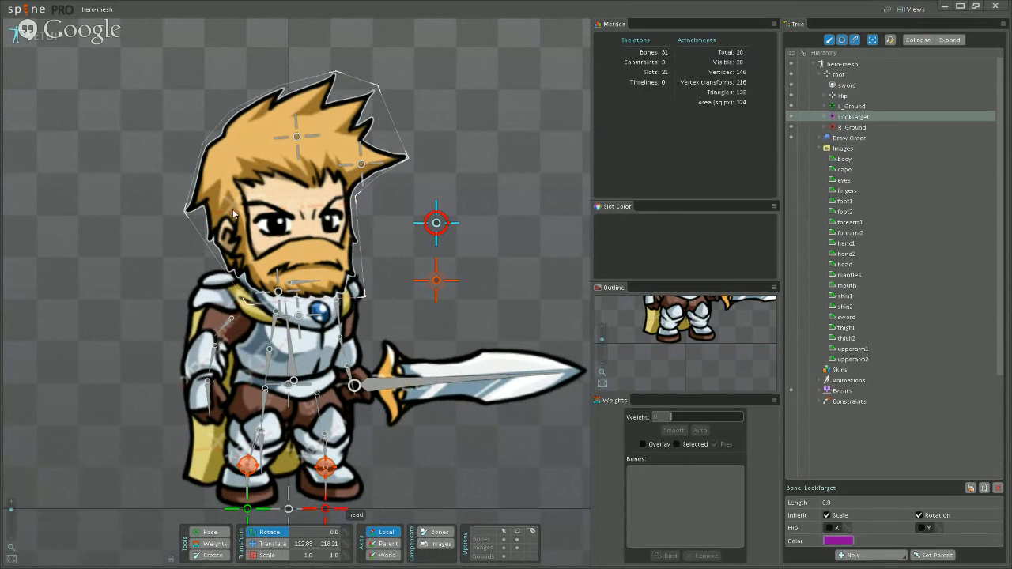
Open the head mesh in mesh editing, examine its vertices and edges around the hair and face, and leave the editor.
{"action": "left_click", "coordinate": [231, 161]}
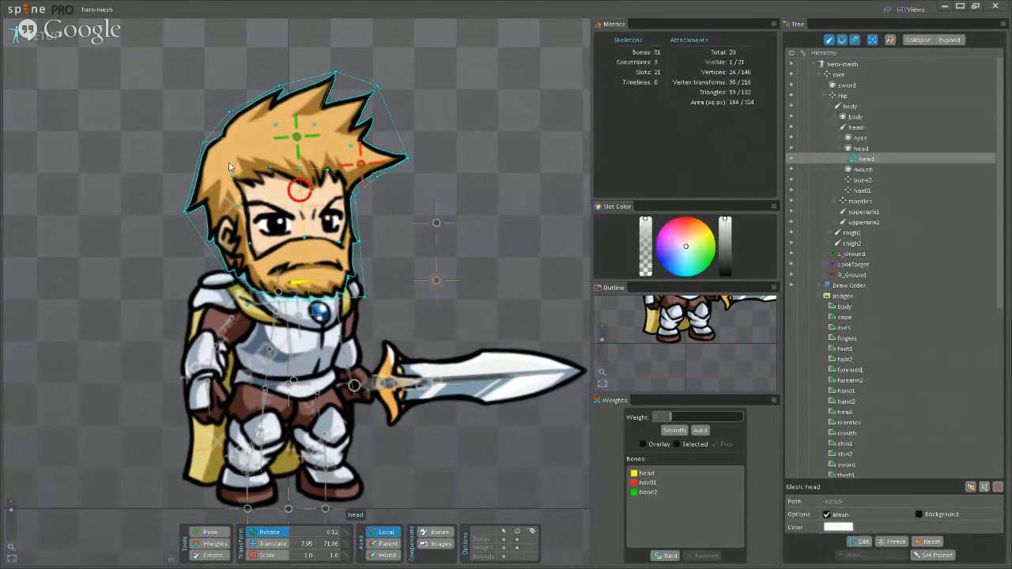
{"action": "left_click", "coordinate": [858, 542]}
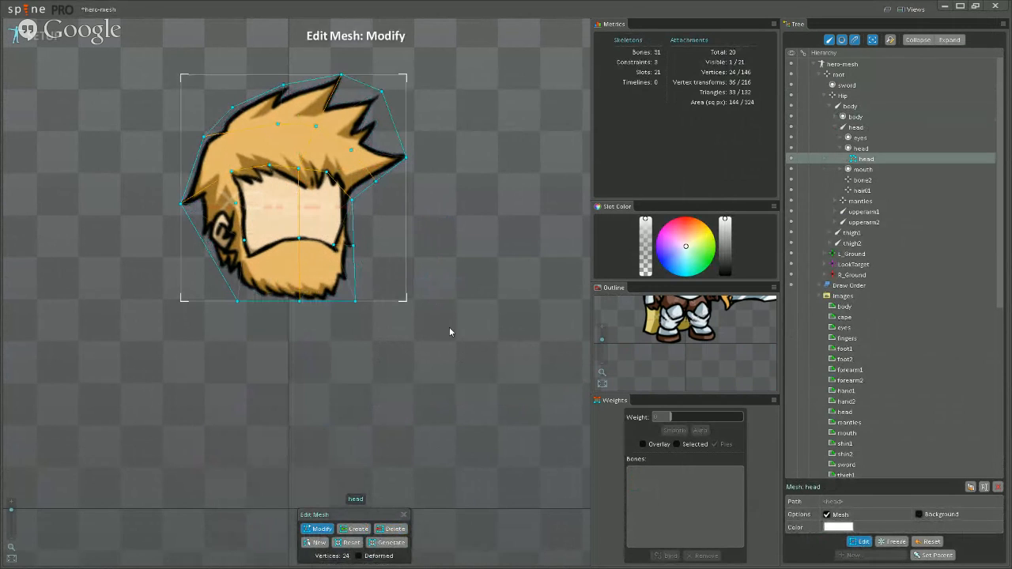
{"action": "scroll", "coordinate": [411, 312], "scroll_direction": "up", "scroll_amount": 2}
{"action": "scroll", "coordinate": [406, 368], "scroll_direction": "up", "scroll_amount": 3}
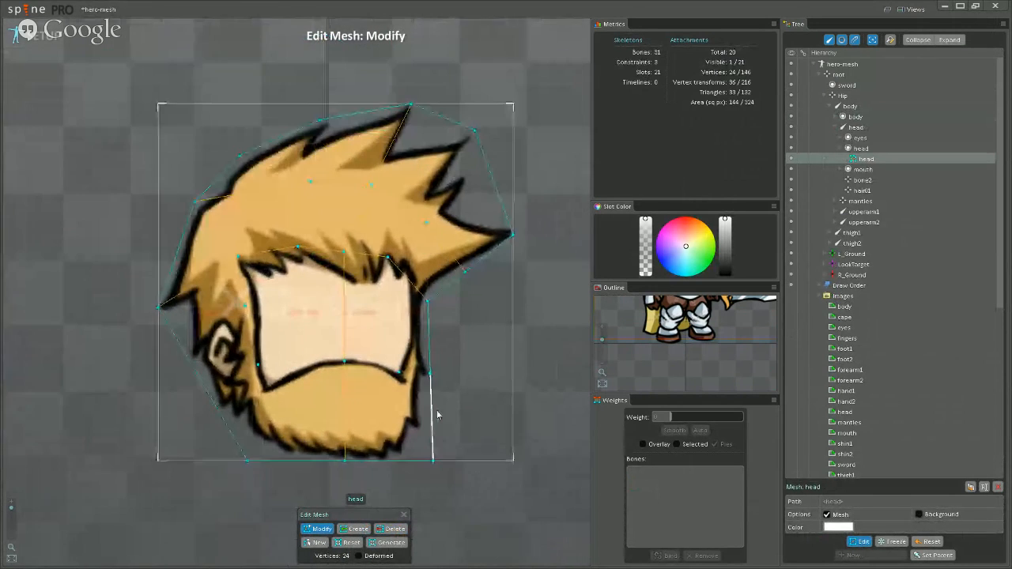
{"action": "scroll", "coordinate": [426, 404], "scroll_direction": "up", "scroll_amount": 1}
{"action": "scroll", "coordinate": [480, 332], "scroll_direction": "down", "scroll_amount": 3}
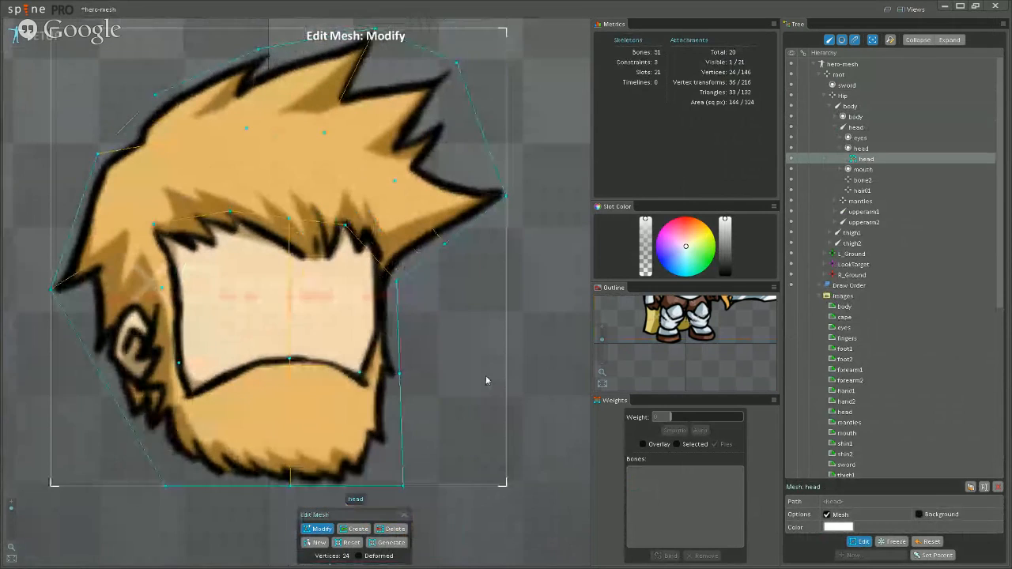
{"action": "left_click_drag", "start_coordinate": [242, 129], "coordinate": [307, 131]}
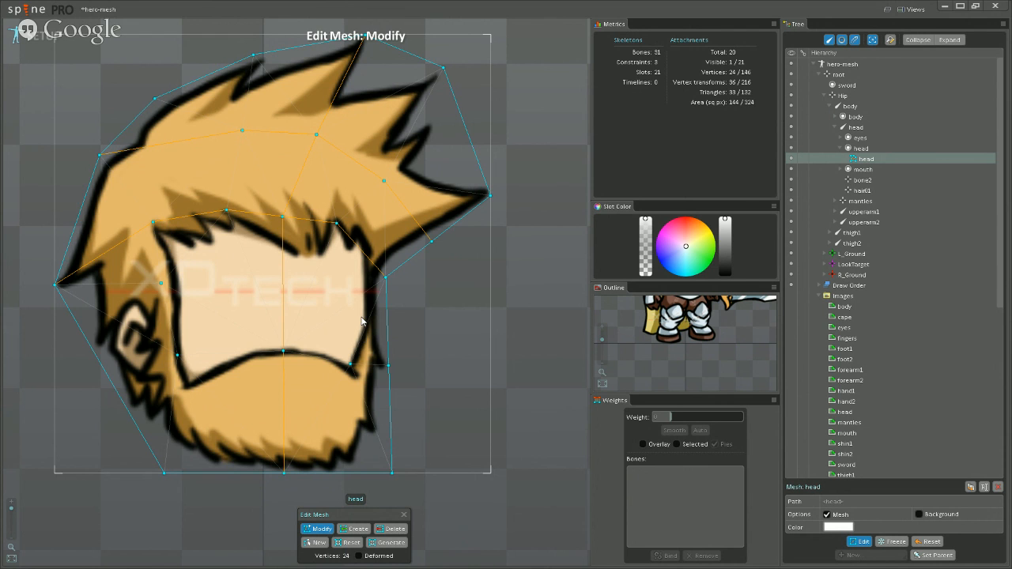
{"action": "scroll", "coordinate": [408, 311], "scroll_direction": "down", "scroll_amount": 4}
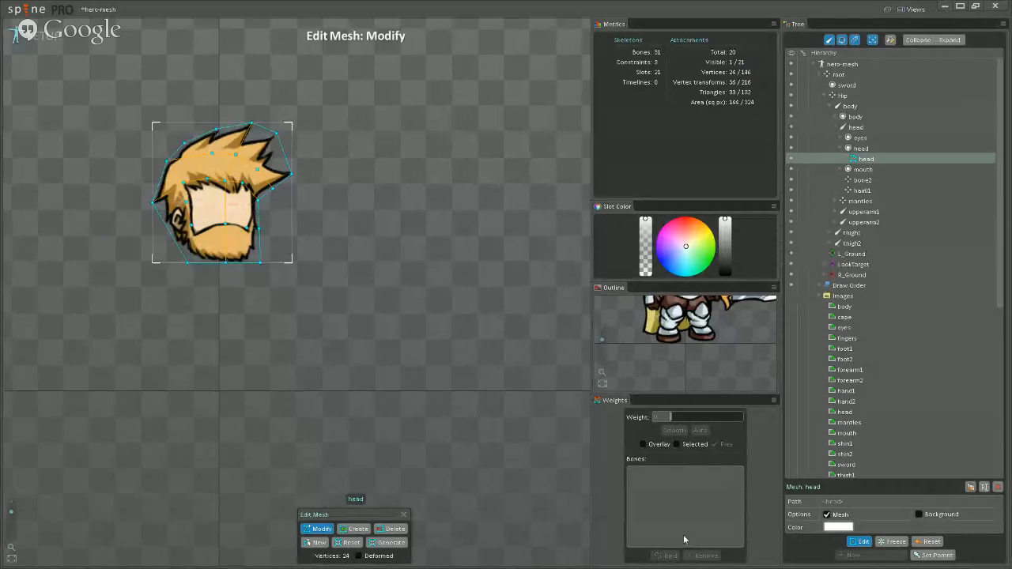
{"action": "left_click", "coordinate": [860, 541]}
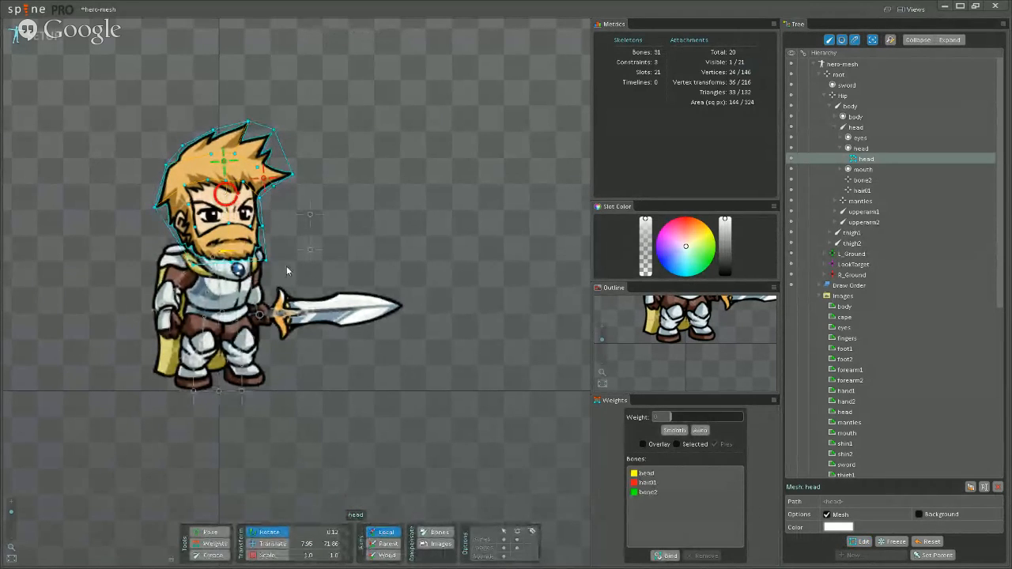
Rotate the forearm2 bone to about 53 degrees to raise the sword arm, and select the sword mesh.
{"action": "left_click", "coordinate": [255, 305]}
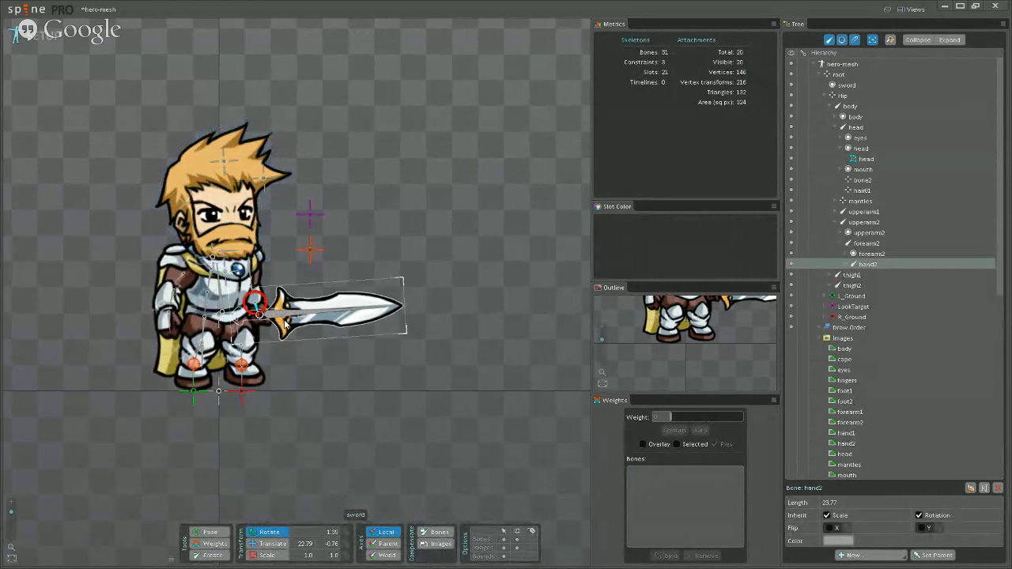
{"action": "left_click", "coordinate": [251, 284]}
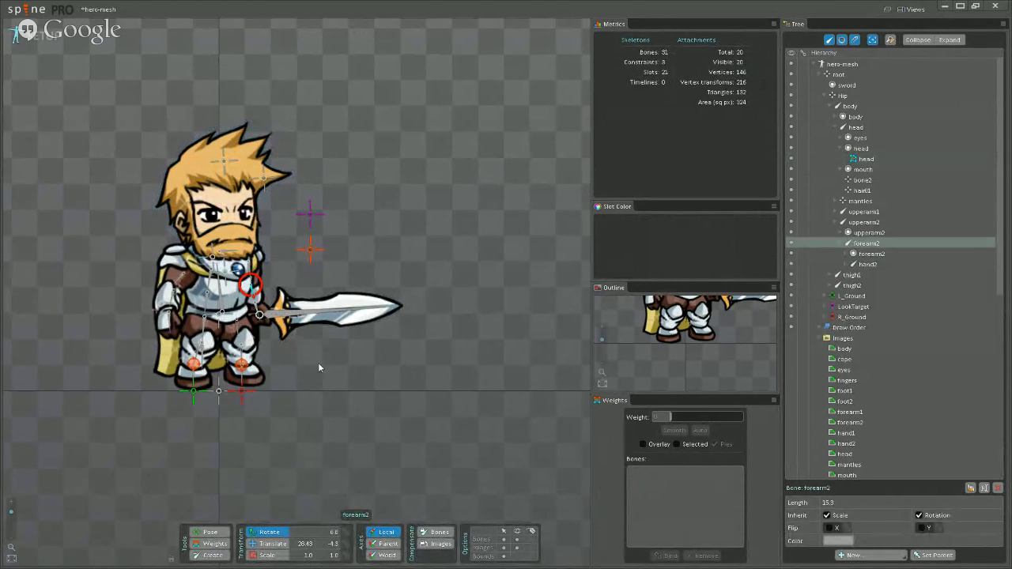
{"action": "left_click_drag", "start_coordinate": [313, 360], "coordinate": [388, 300]}
{"action": "scroll", "coordinate": [319, 302], "scroll_direction": "up", "scroll_amount": 4}
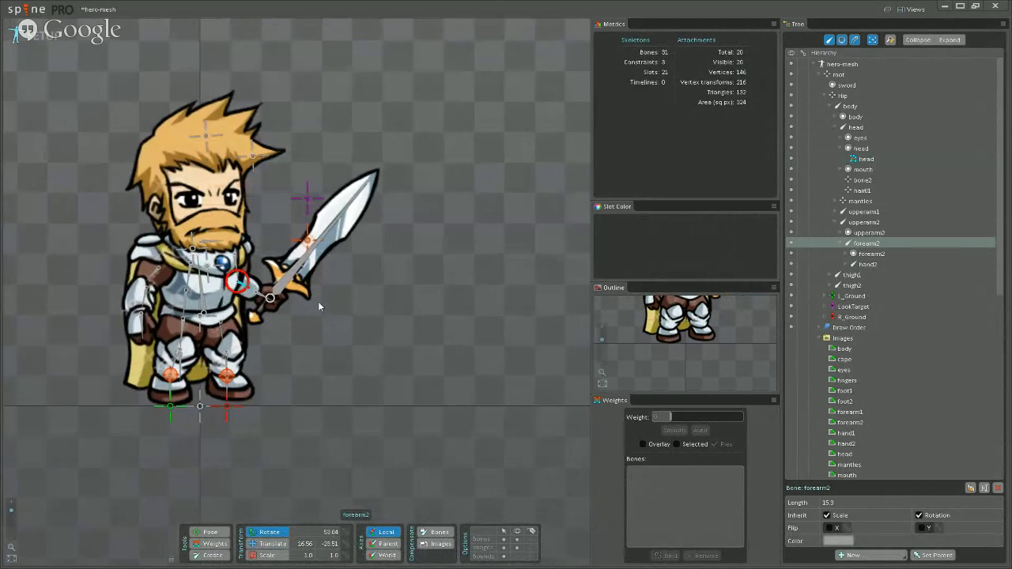
{"action": "scroll", "coordinate": [269, 308], "scroll_direction": "up", "scroll_amount": 2}
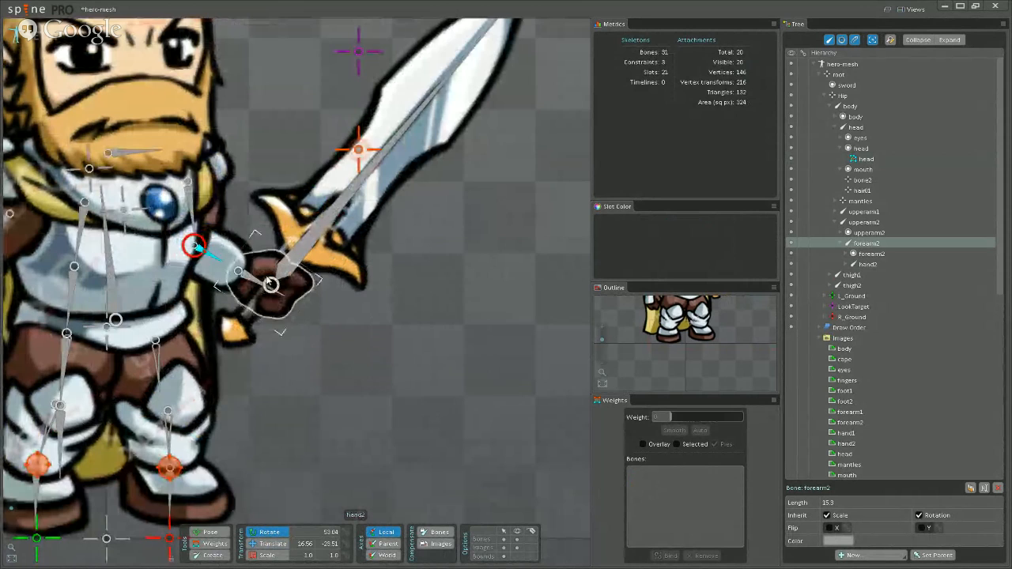
{"action": "left_click", "coordinate": [307, 255]}
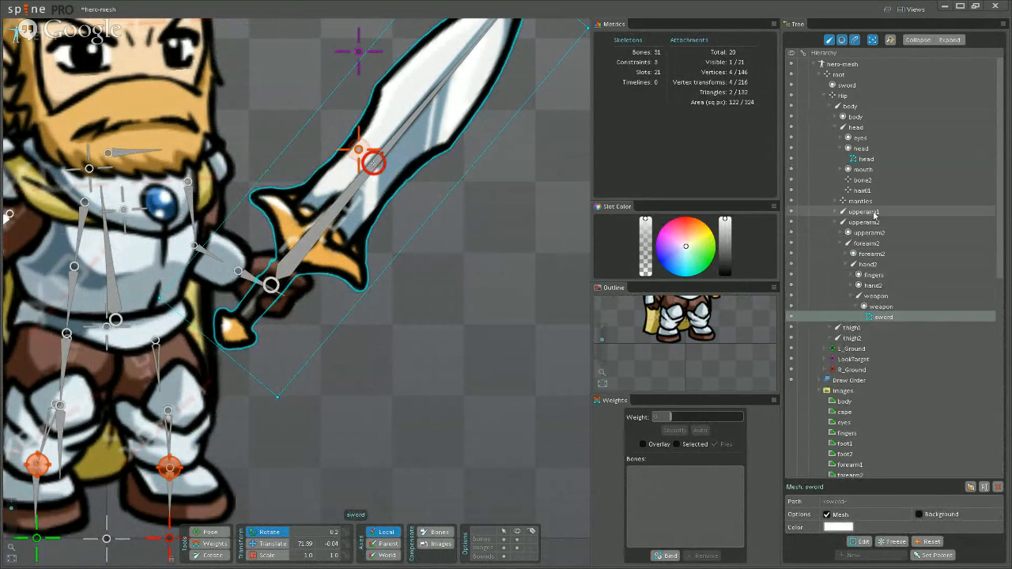
{"action": "scroll", "coordinate": [350, 384], "scroll_direction": "down", "scroll_amount": 2}
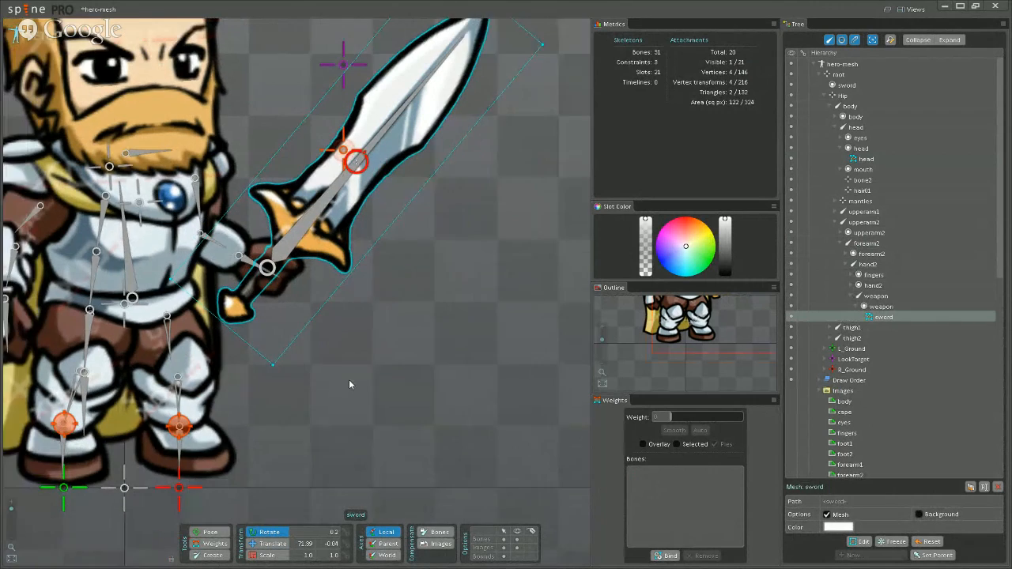
Rotate the Hip bone to about 353.5 degrees to tilt the hero's body.
{"action": "left_click", "coordinate": [148, 282]}
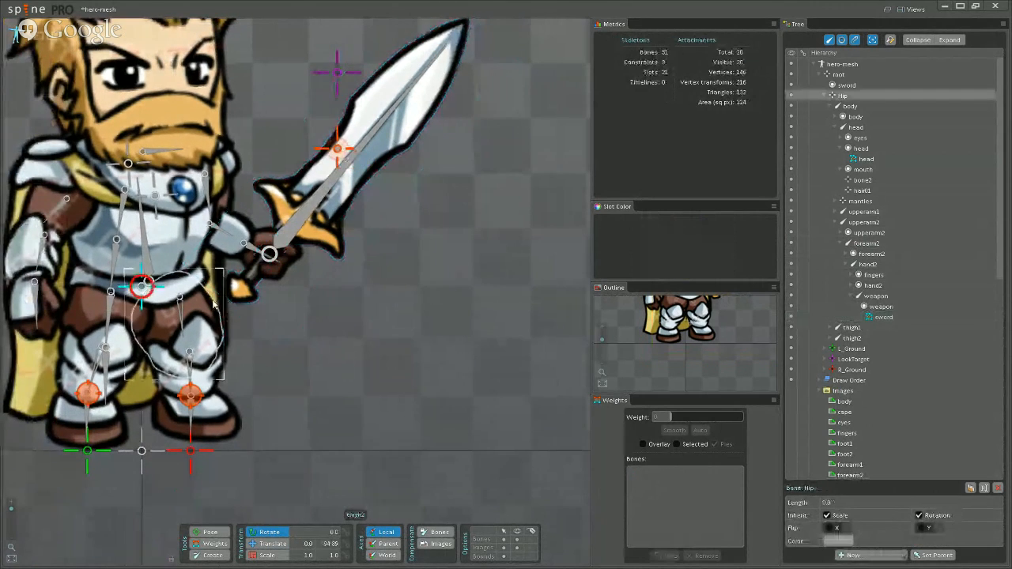
{"action": "scroll", "coordinate": [353, 341], "scroll_direction": "up", "scroll_amount": 2}
{"action": "left_click_drag", "start_coordinate": [342, 383], "coordinate": [471, 373]}
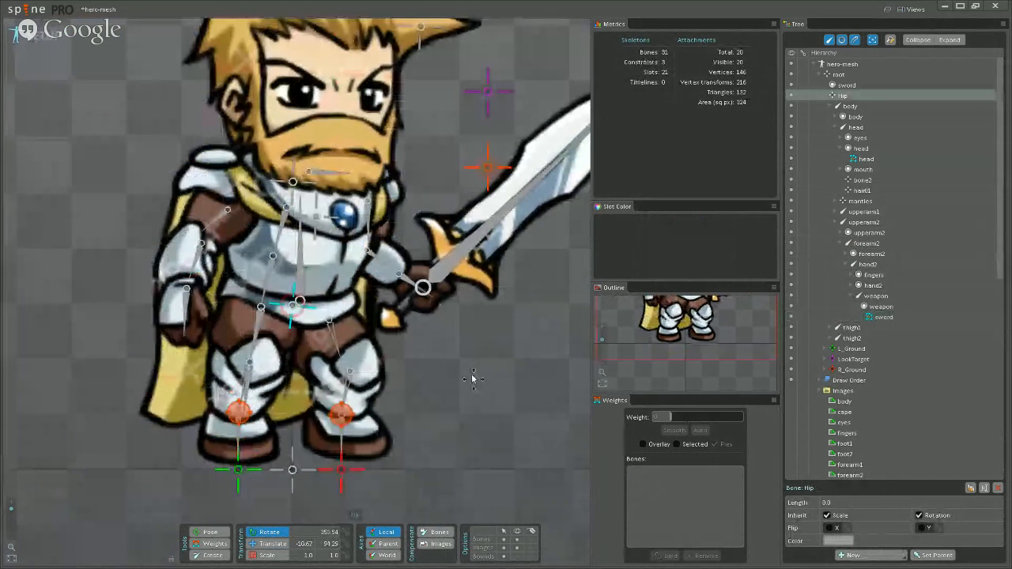
{"action": "scroll", "coordinate": [431, 377], "scroll_direction": "down", "scroll_amount": 2}
{"action": "scroll", "coordinate": [423, 378], "scroll_direction": "up", "scroll_amount": 1}
Translate the Hip bone downward so the hero crouches with both knees bent and the feet on the ground.
{"action": "key", "text": "v"}
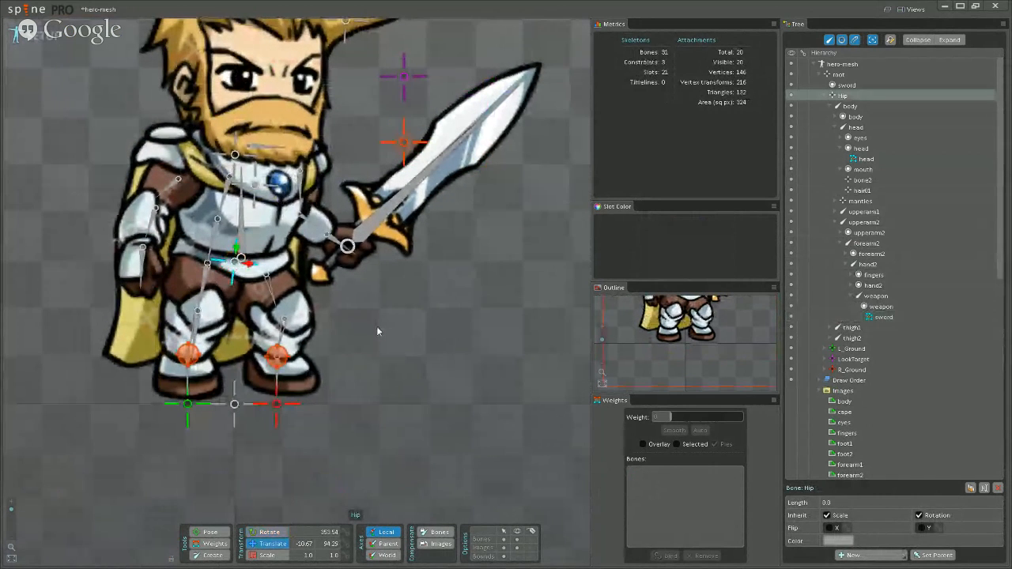
{"action": "left_click_drag", "start_coordinate": [427, 310], "coordinate": [379, 358]}
{"action": "left_click_drag", "start_coordinate": [232, 406], "coordinate": [232, 470]}
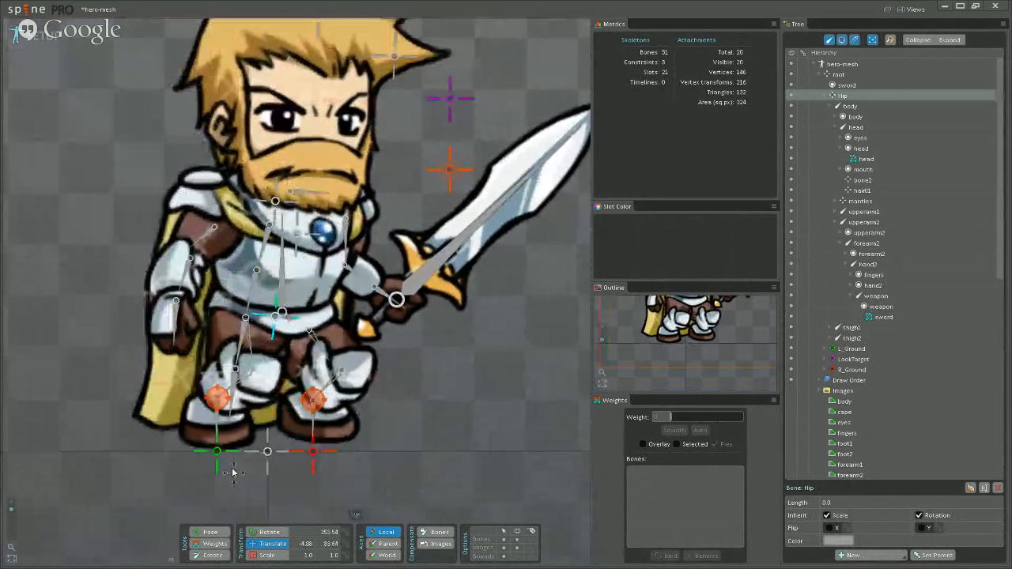
Inspect the leg IK setup by selecting the foot1 bone and the R_Leg constraint at the other ankle.
{"action": "scroll", "coordinate": [255, 449], "scroll_direction": "up", "scroll_amount": 2}
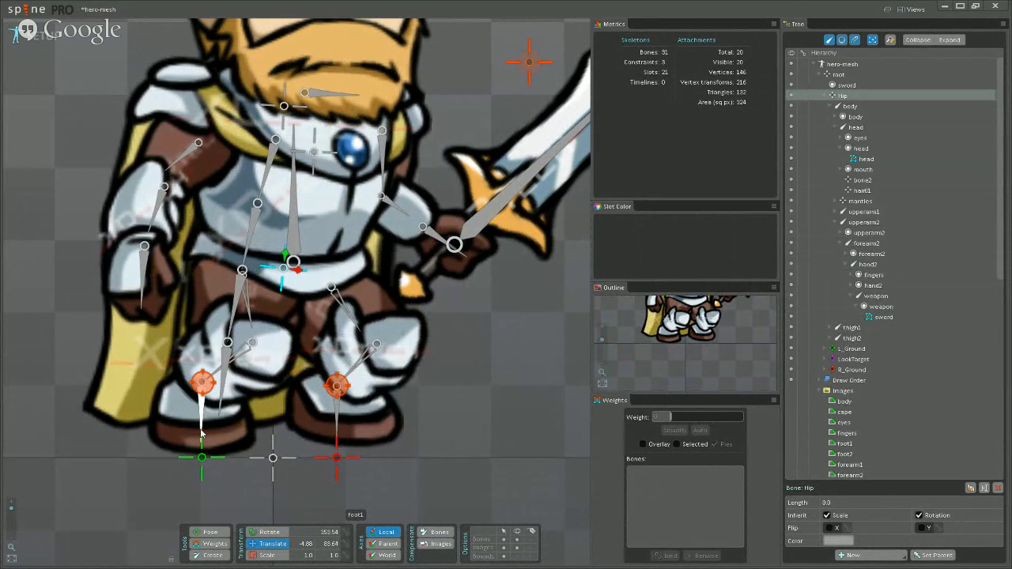
{"action": "left_click", "coordinate": [203, 384]}
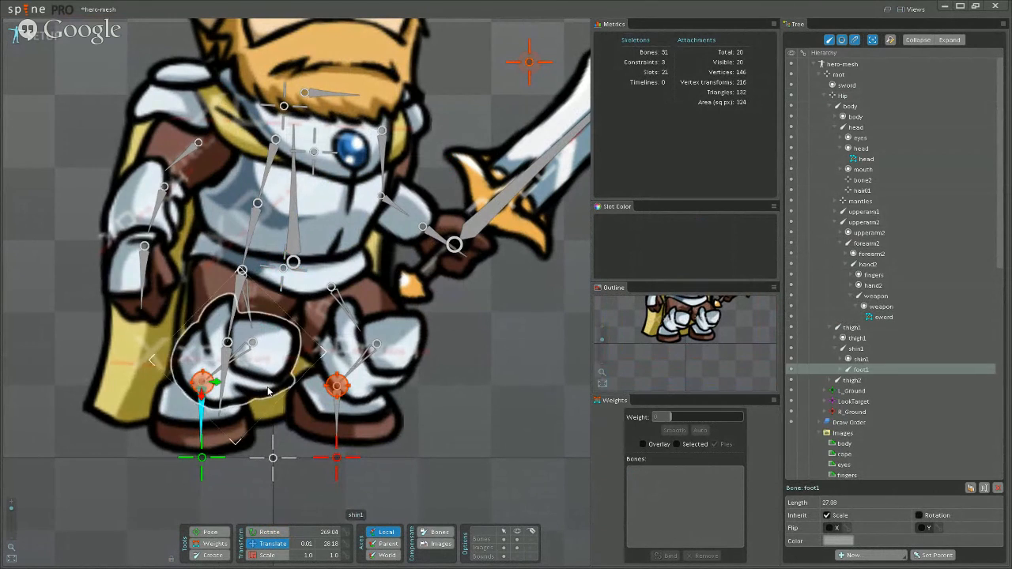
{"action": "left_click", "coordinate": [337, 387]}
{"action": "left_click", "coordinate": [337, 387]}
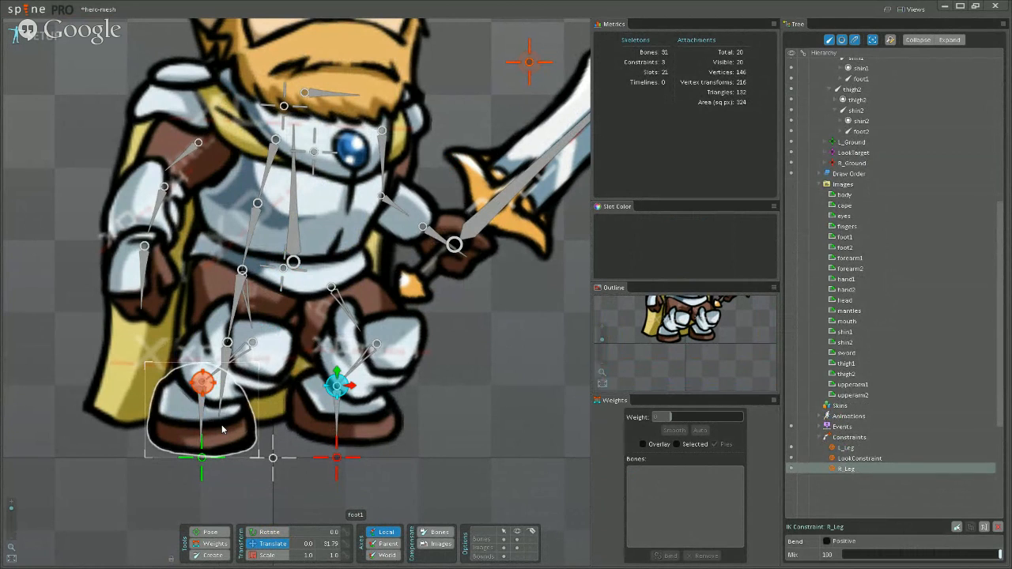
{"action": "scroll", "coordinate": [221, 430], "scroll_direction": "down", "scroll_amount": 5}
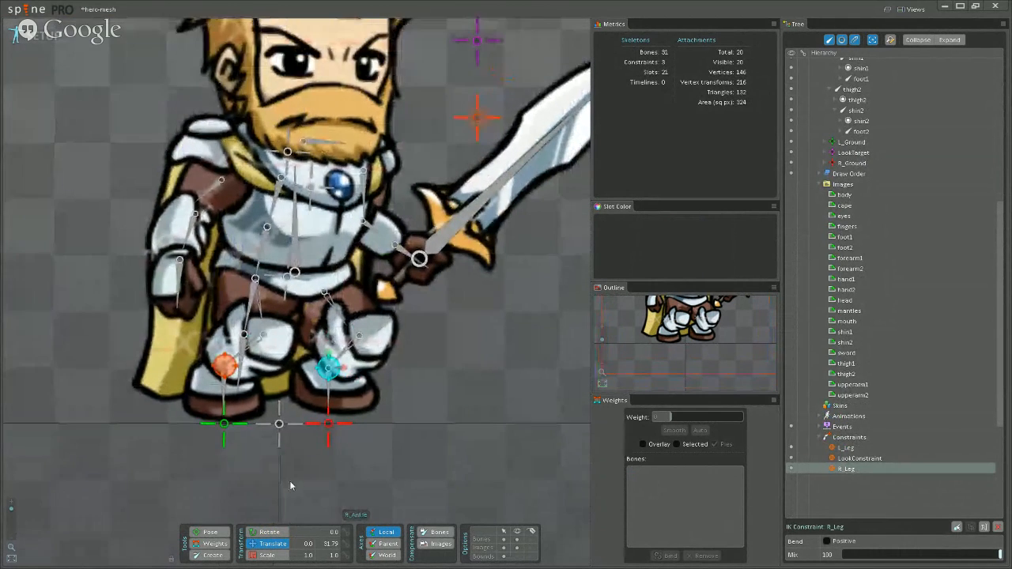
Translate the Hip bone from side to side to flex both legs, ending at about -8.8, 84.5.
{"action": "scroll", "coordinate": [283, 476], "scroll_direction": "down", "scroll_amount": 3}
{"action": "scroll", "coordinate": [283, 486], "scroll_direction": "up", "scroll_amount": 2}
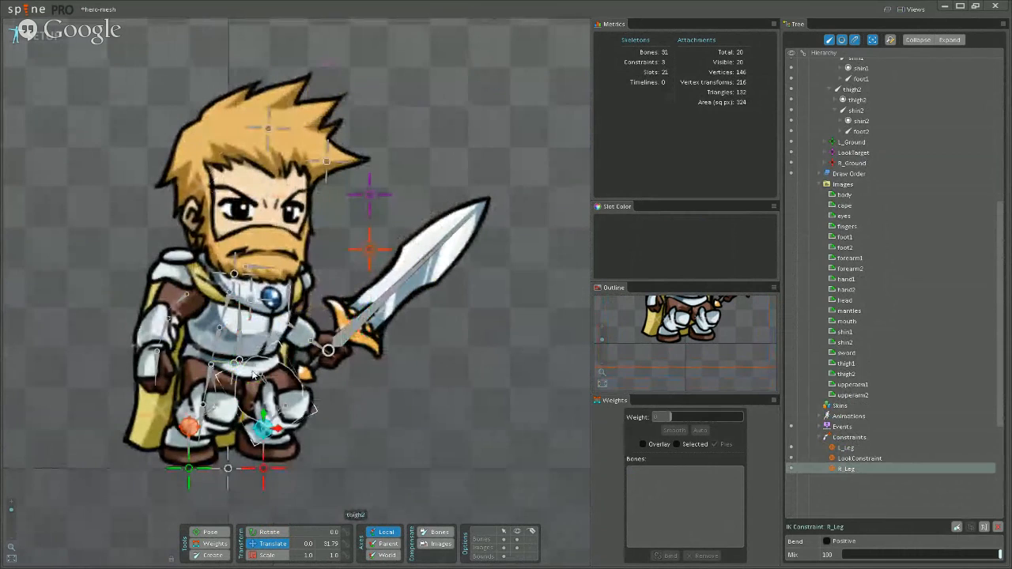
{"action": "left_click", "coordinate": [235, 365]}
{"action": "left_click", "coordinate": [235, 363]}
{"action": "mouse_move", "coordinate": [439, 404]}
{"action": "left_mouse_down"}
{"action": "mouse_move", "coordinate": [476, 284]}
{"action": "mouse_move", "coordinate": [529, 258]}
{"action": "mouse_move", "coordinate": [589, 273]}
{"action": "mouse_move", "coordinate": [434, 248]}
{"action": "mouse_move", "coordinate": [296, 274]}
{"action": "mouse_move", "coordinate": [543, 282]}
{"action": "mouse_move", "coordinate": [411, 445]}
{"action": "mouse_move", "coordinate": [401, 398]}
{"action": "mouse_move", "coordinate": [406, 418]}
{"action": "mouse_move", "coordinate": [454, 412]}
{"action": "left_mouse_up"}
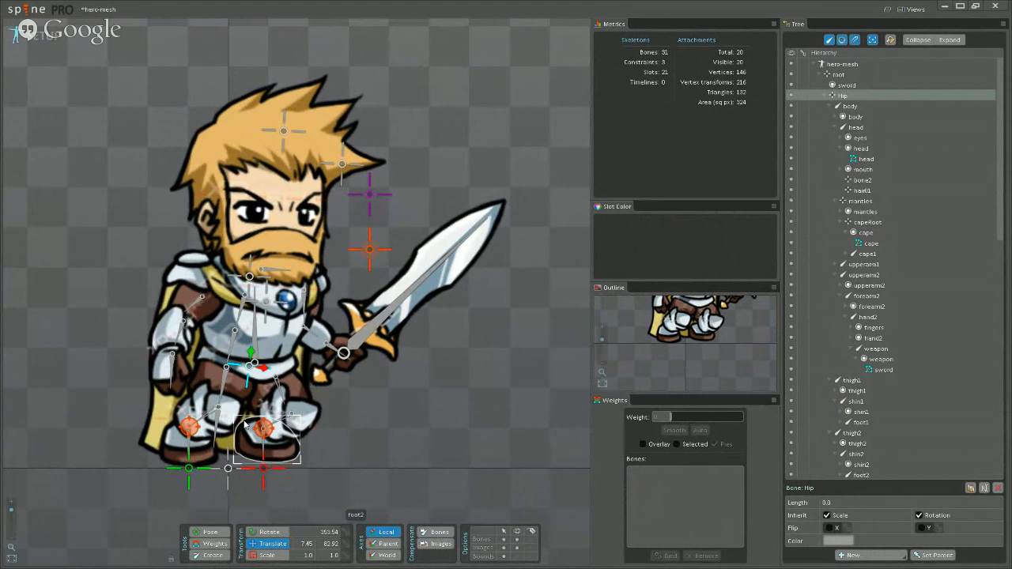
{"action": "left_click_drag", "start_coordinate": [467, 416], "coordinate": [387, 407]}
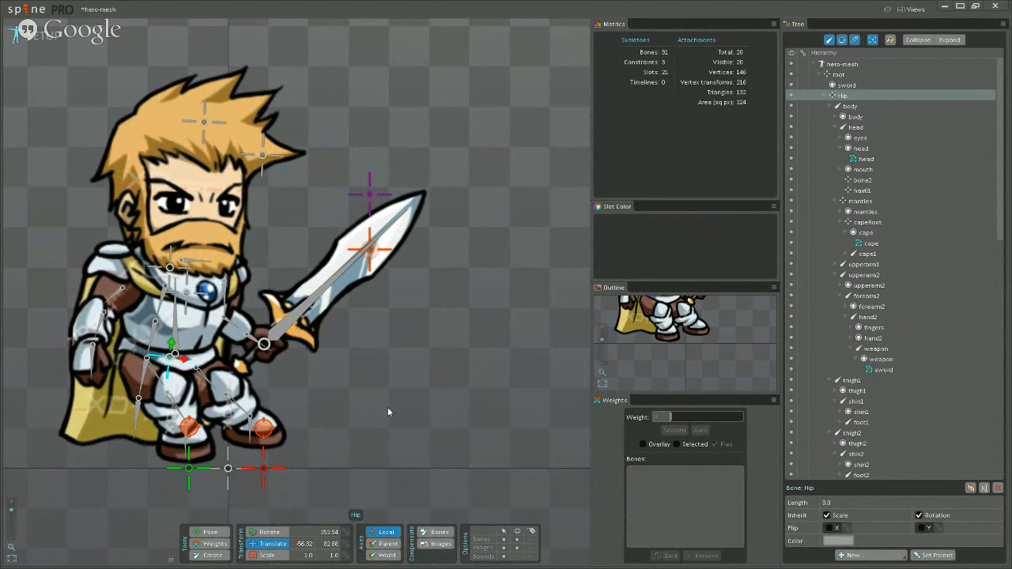
{"action": "left_click_drag", "start_coordinate": [383, 407], "coordinate": [439, 421]}
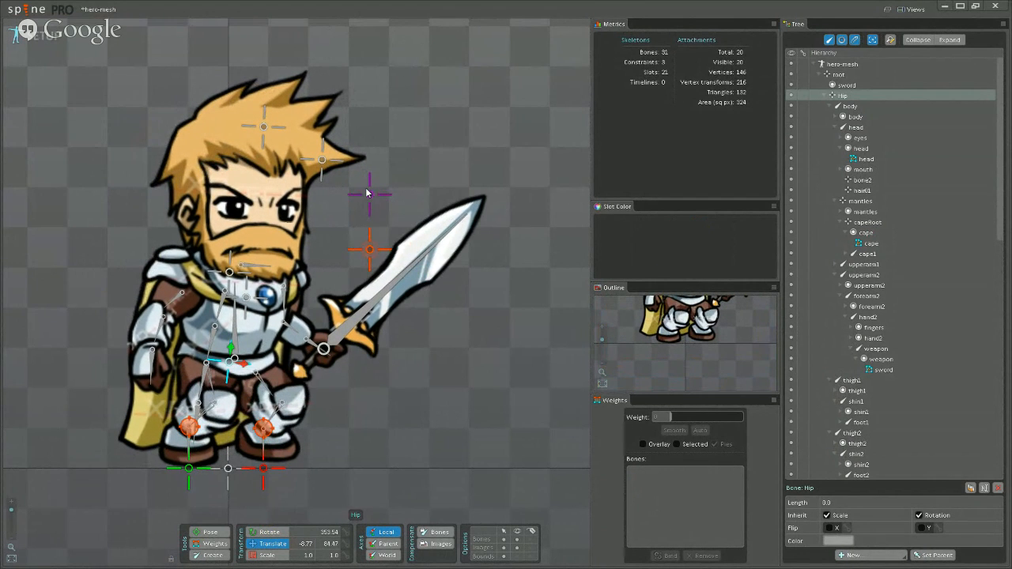
Select the sword mesh and switch the skeleton from setup to Animate mode.
{"action": "left_click", "coordinate": [393, 292]}
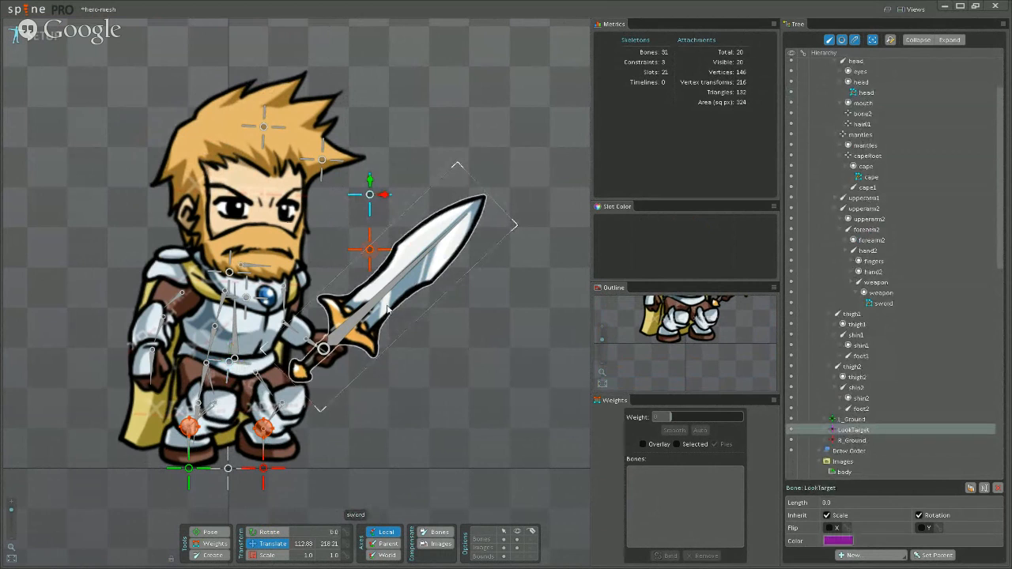
{"action": "left_click", "coordinate": [31, 37]}
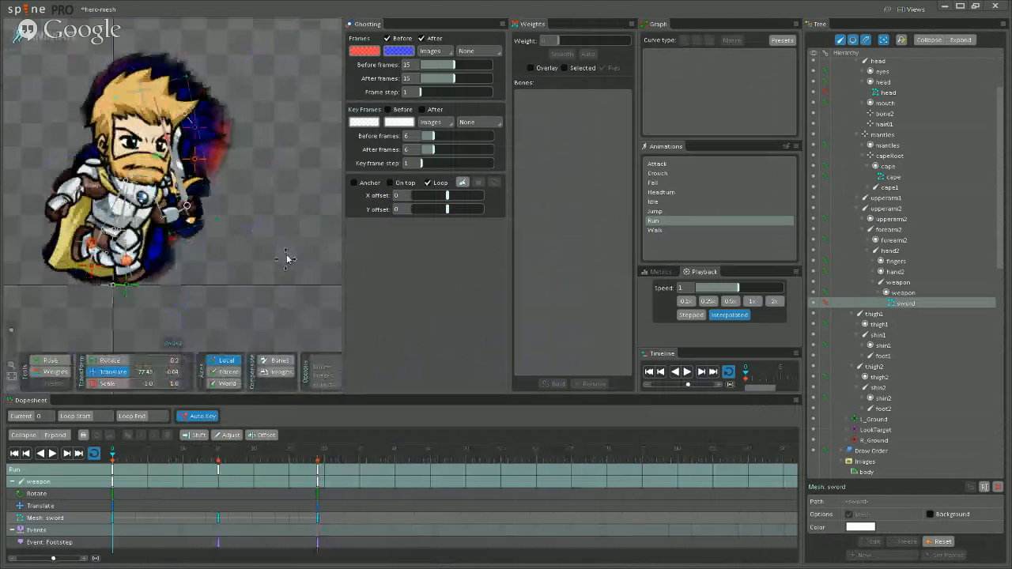
{"action": "scroll", "coordinate": [291, 263], "scroll_direction": "down", "scroll_amount": 2}
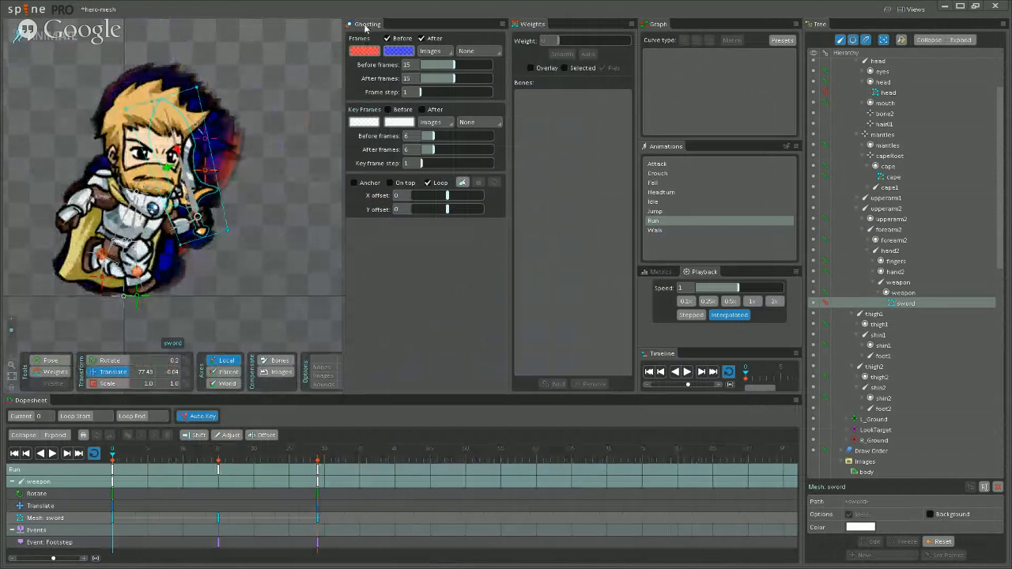
Dock the Ghosting view below the Weights view and disable ghosting for frames before and after.
{"action": "left_click_drag", "start_coordinate": [481, 94], "coordinate": [562, 304]}
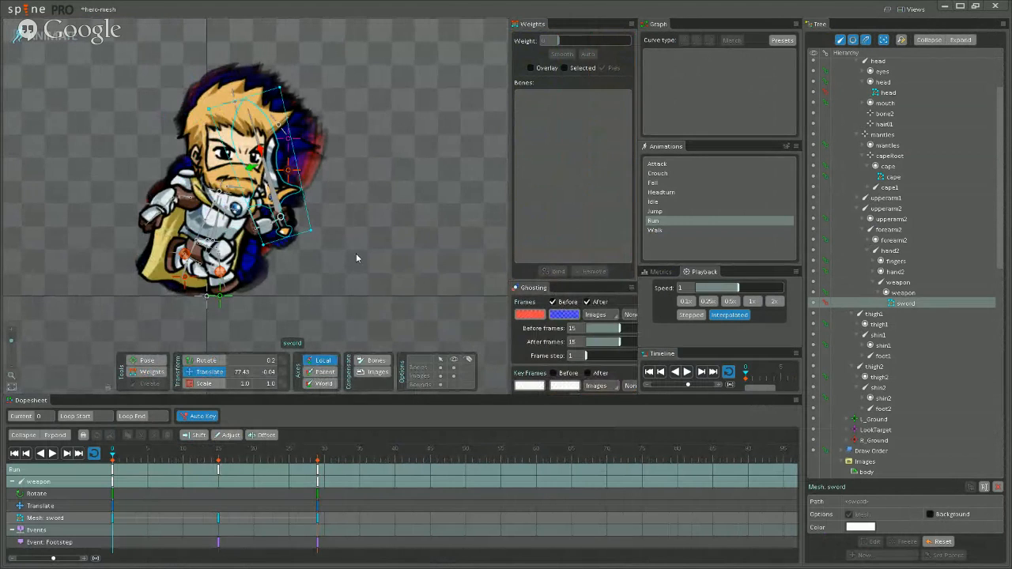
{"action": "left_click", "coordinate": [554, 302]}
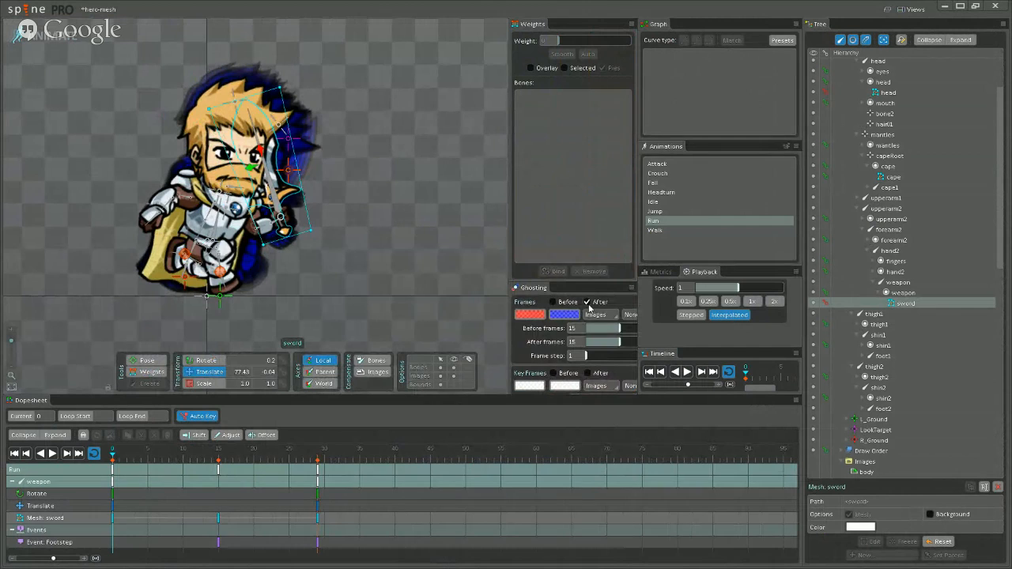
{"action": "left_click", "coordinate": [587, 302]}
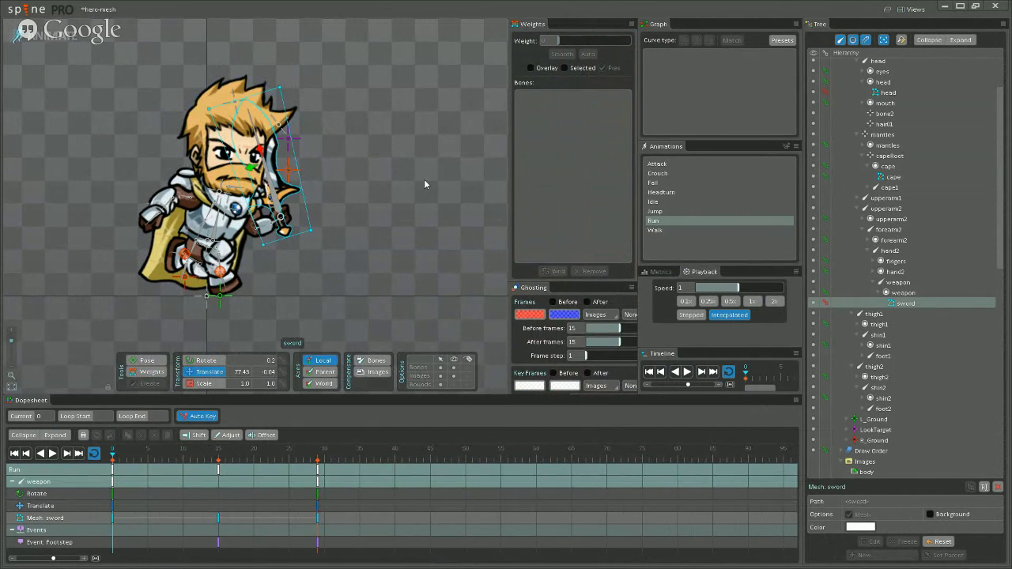
Clear the selection and enlarge the Dopesheet to examine the Run animation's rotate and translate keys across the bones.
{"action": "left_click", "coordinate": [423, 178]}
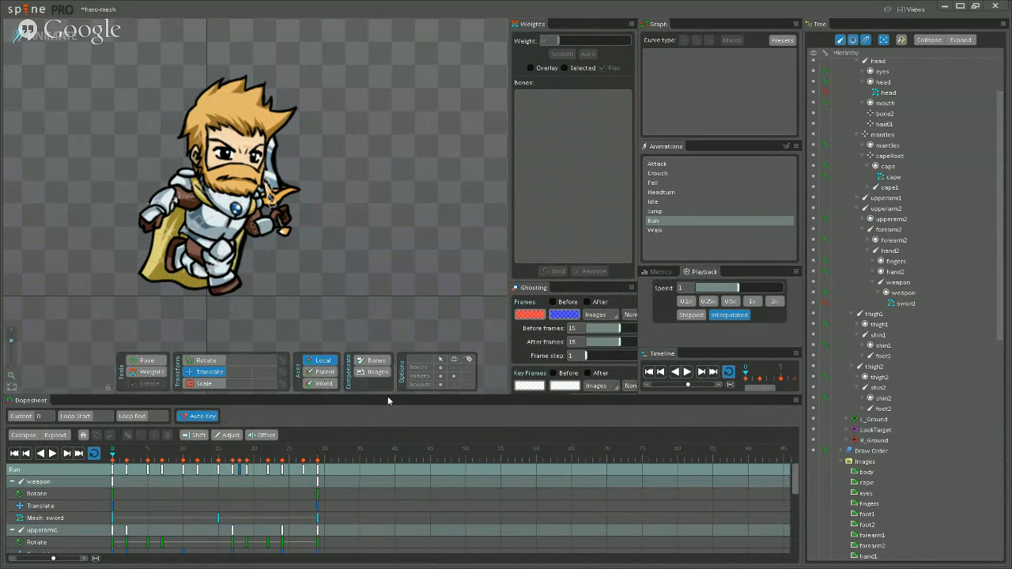
{"action": "left_click_drag", "start_coordinate": [388, 397], "coordinate": [389, 346]}
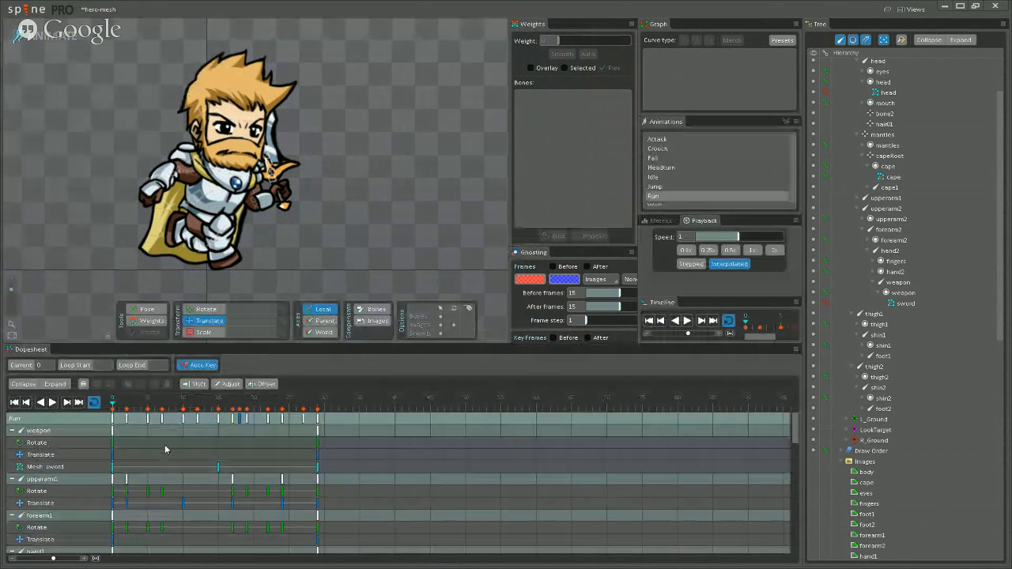
{"action": "scroll", "coordinate": [394, 432], "scroll_direction": "down", "scroll_amount": 3}
{"action": "scroll", "coordinate": [393, 432], "scroll_direction": "down", "scroll_amount": 3}
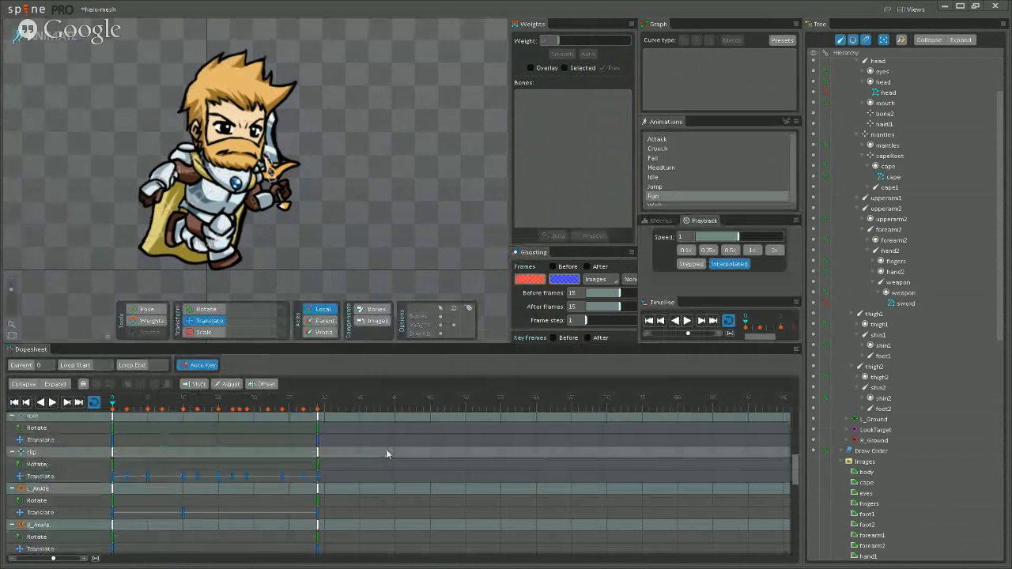
{"action": "scroll", "coordinate": [389, 456], "scroll_direction": "up", "scroll_amount": 6}
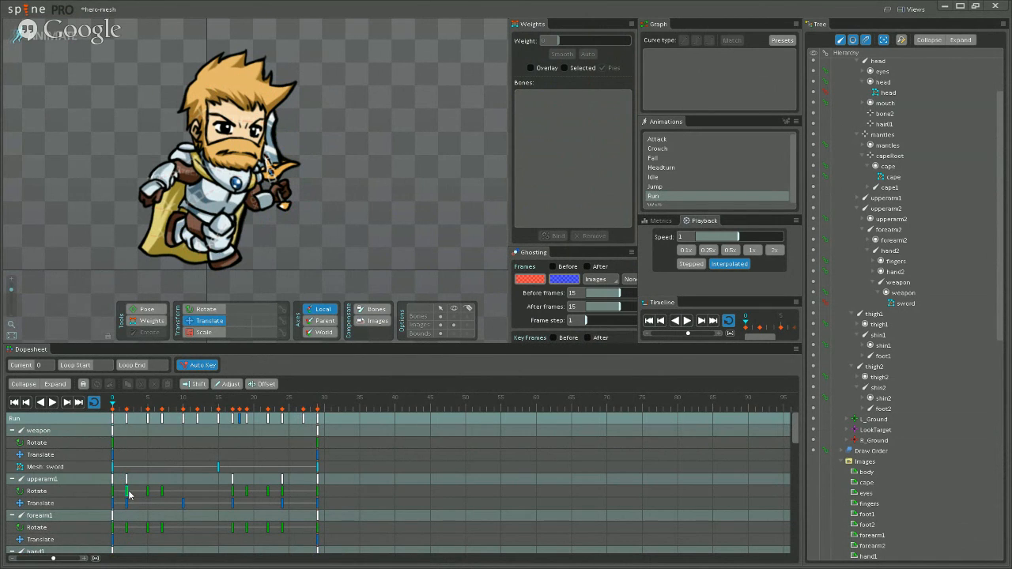
{"action": "scroll", "coordinate": [130, 495], "scroll_direction": "down", "scroll_amount": 5}
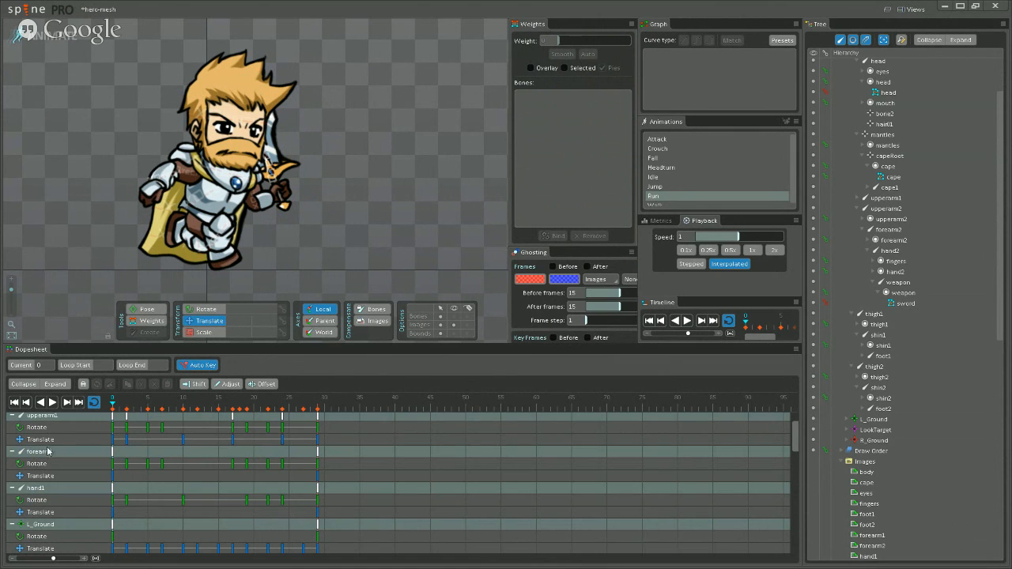
{"action": "scroll", "coordinate": [193, 480], "scroll_direction": "down", "scroll_amount": 5}
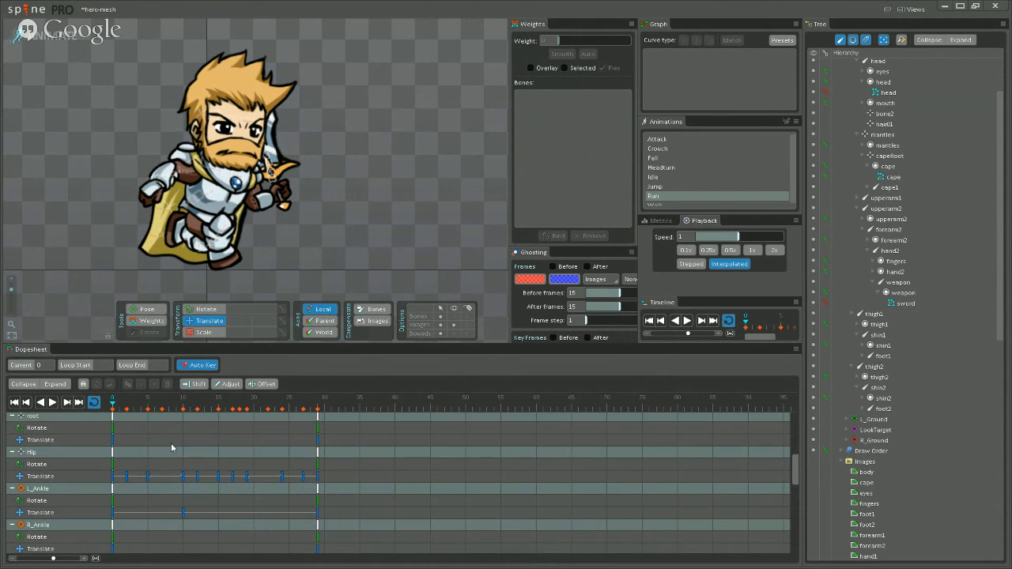
{"action": "scroll", "coordinate": [171, 442], "scroll_direction": "up", "scroll_amount": 6}
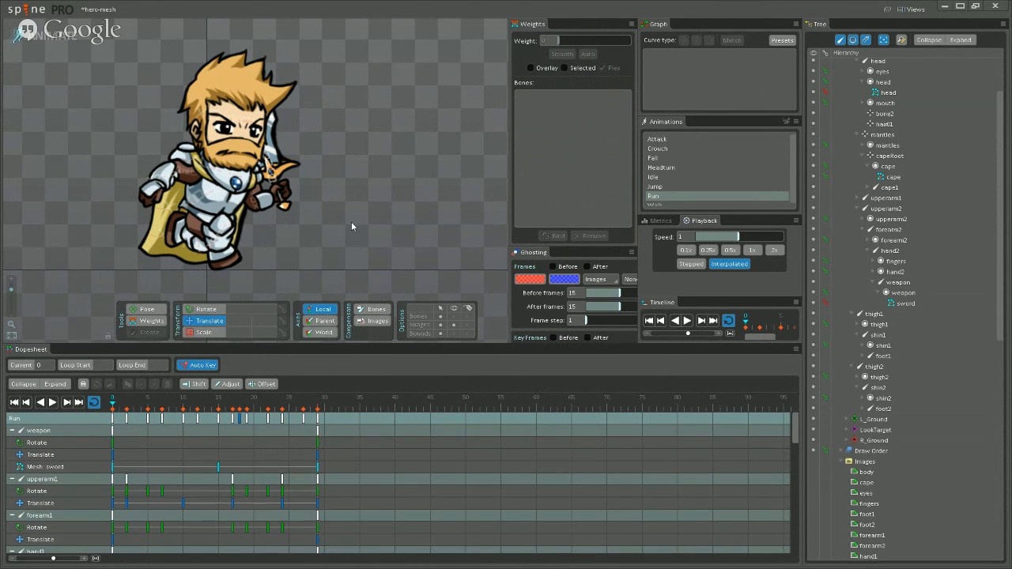
Create a new animation named test under the skeleton's Animations node.
{"action": "scroll", "coordinate": [838, 356], "scroll_direction": "down", "scroll_amount": 10}
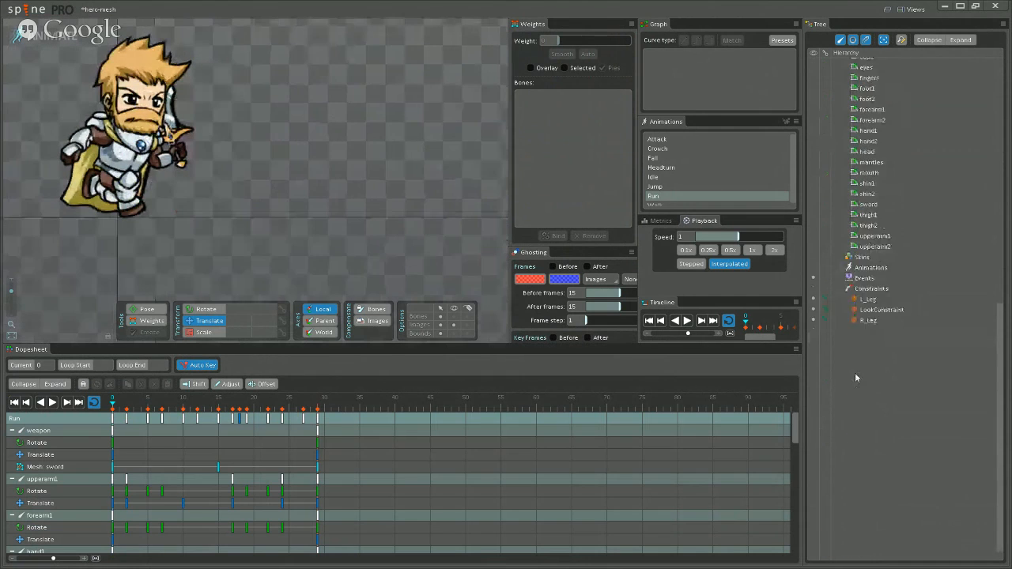
{"action": "left_click", "coordinate": [867, 251]}
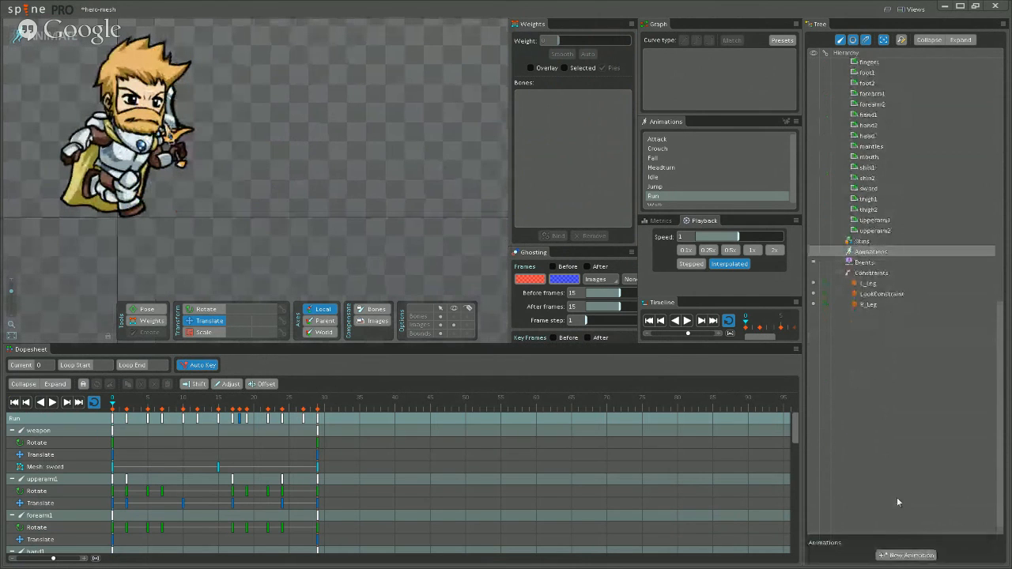
{"action": "left_click", "coordinate": [898, 557]}
{"action": "type", "text": "test"}
{"action": "left_click", "coordinate": [239, 312]}
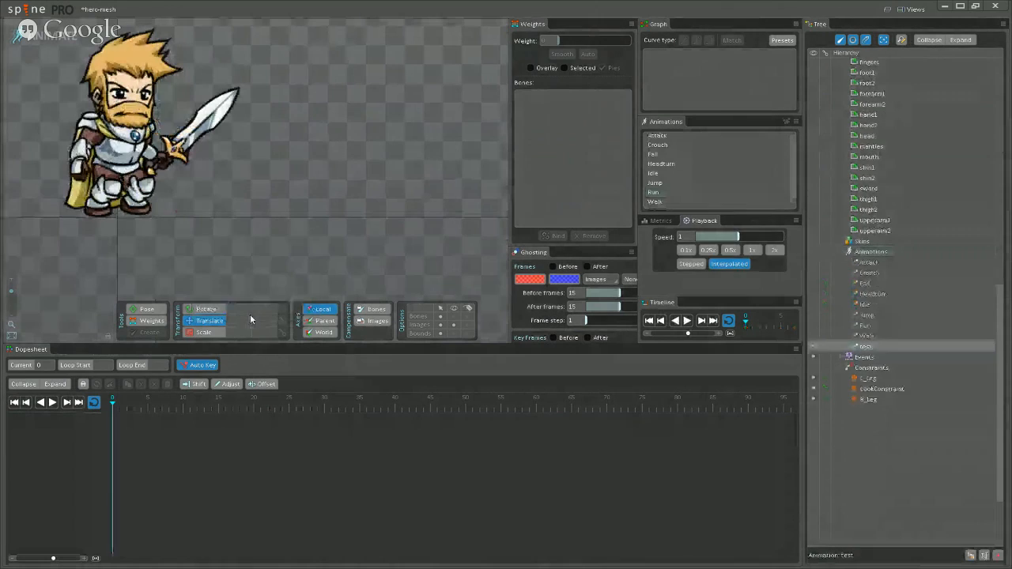
Rotate the forearm2 bone to about 99.6 degrees at frame 0 with Auto Key to raise the sword.
{"action": "left_click_drag", "start_coordinate": [207, 215], "coordinate": [356, 279]}
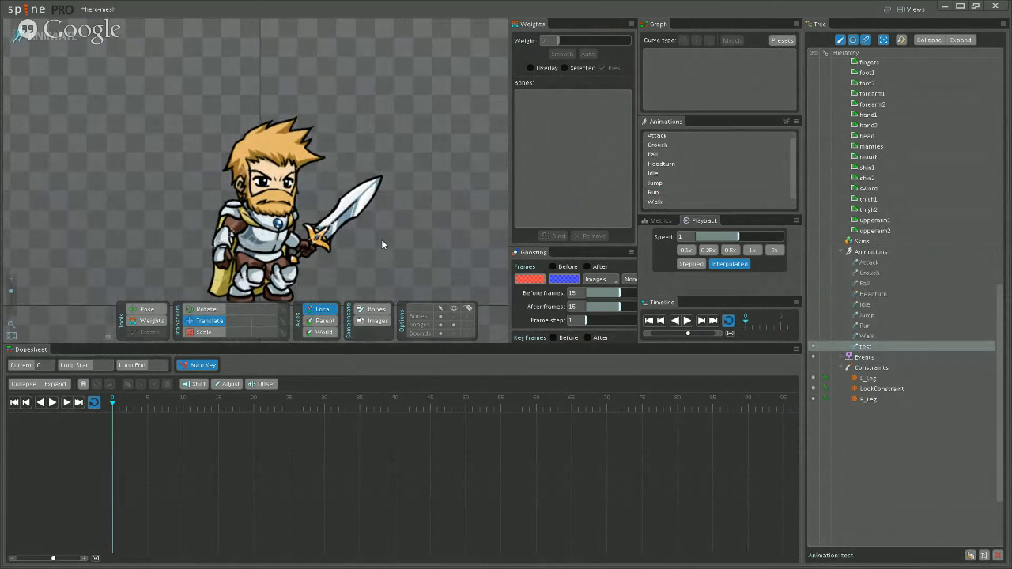
{"action": "left_click", "coordinate": [293, 241]}
{"action": "key", "text": "c"}
{"action": "left_click_drag", "start_coordinate": [389, 250], "coordinate": [311, 270]}
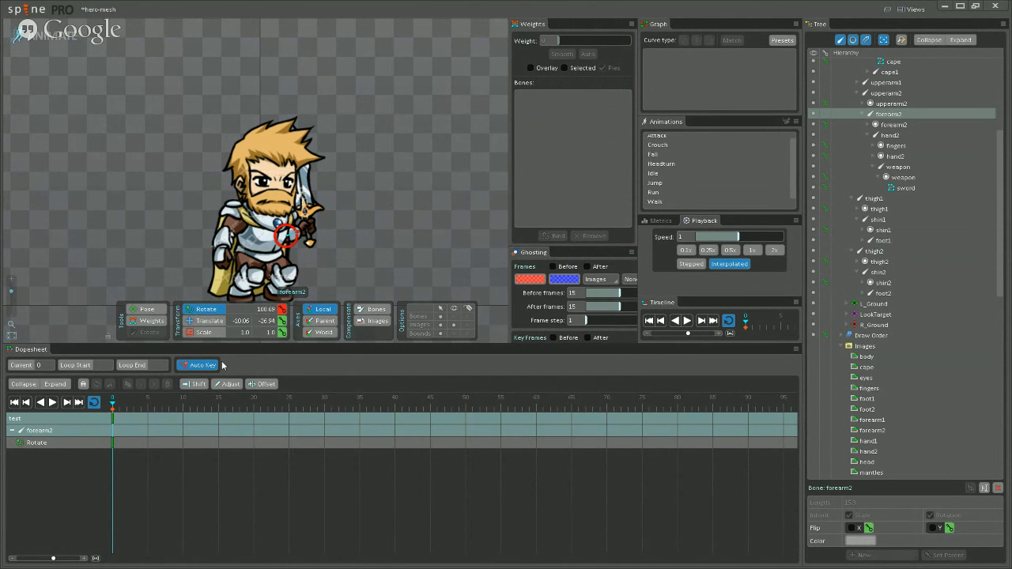
{"action": "mouse_move", "coordinate": [418, 160]}
{"action": "left_mouse_down"}
{"action": "mouse_move", "coordinate": [418, 218]}
{"action": "mouse_move", "coordinate": [414, 130]}
{"action": "mouse_move", "coordinate": [421, 201]}
{"action": "mouse_move", "coordinate": [417, 162]}
{"action": "left_mouse_up"}
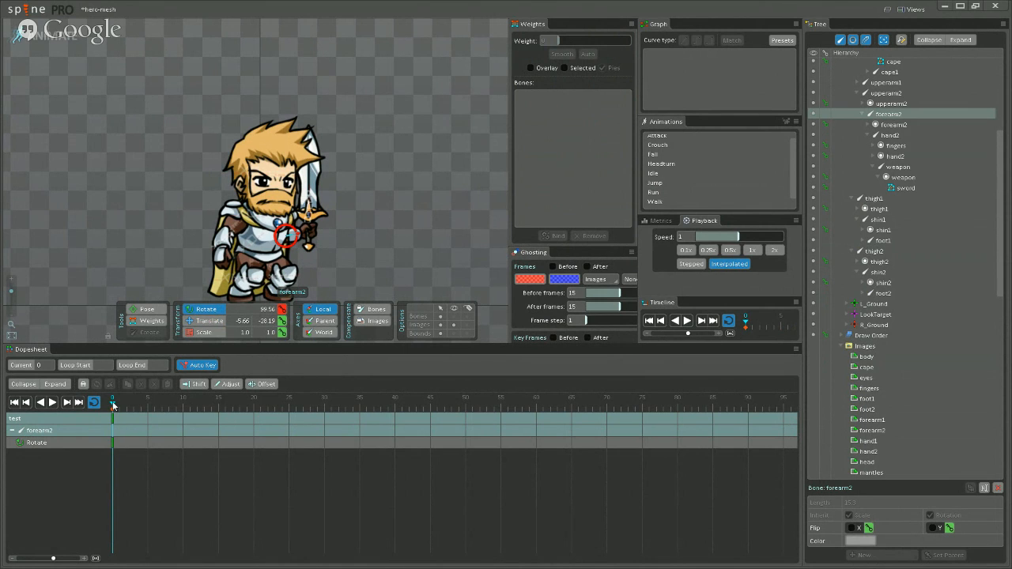
Key the forearm2 bone's rotation at about 57.5 degrees on frame 5 and play back the test animation.
{"action": "left_click_drag", "start_coordinate": [113, 404], "coordinate": [145, 407]}
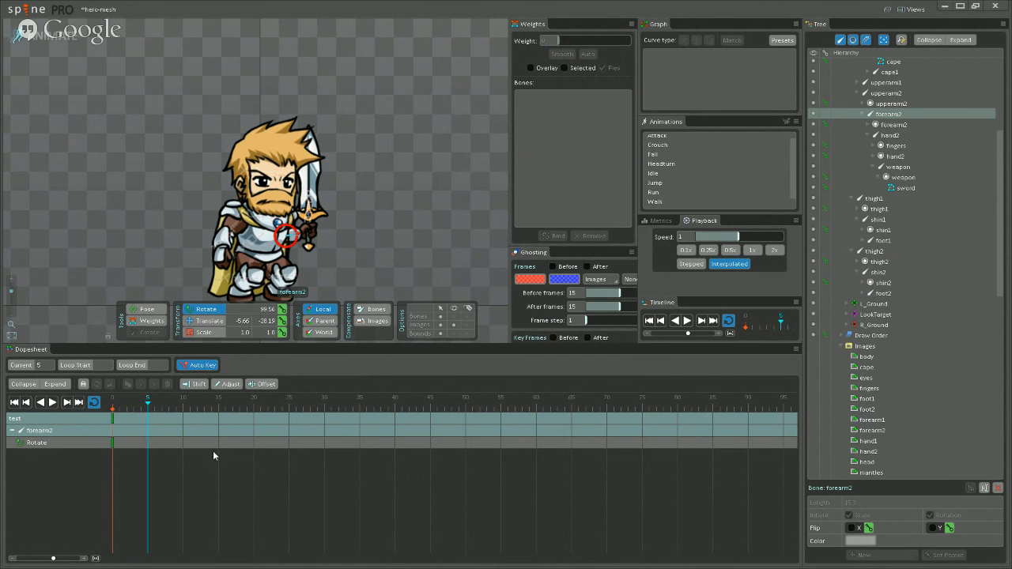
{"action": "left_click_drag", "start_coordinate": [414, 159], "coordinate": [398, 259]}
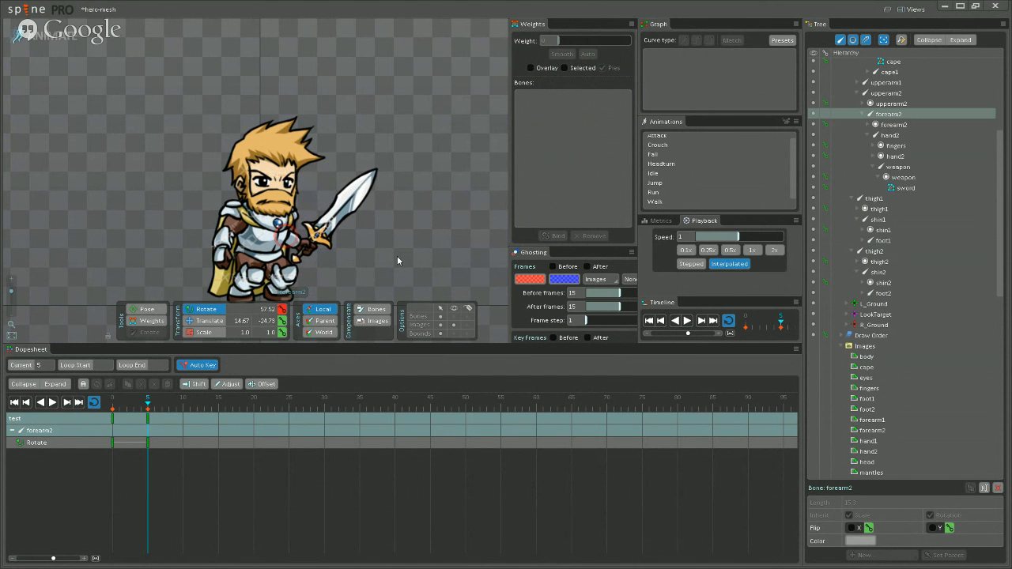
{"action": "left_click", "coordinate": [51, 402]}
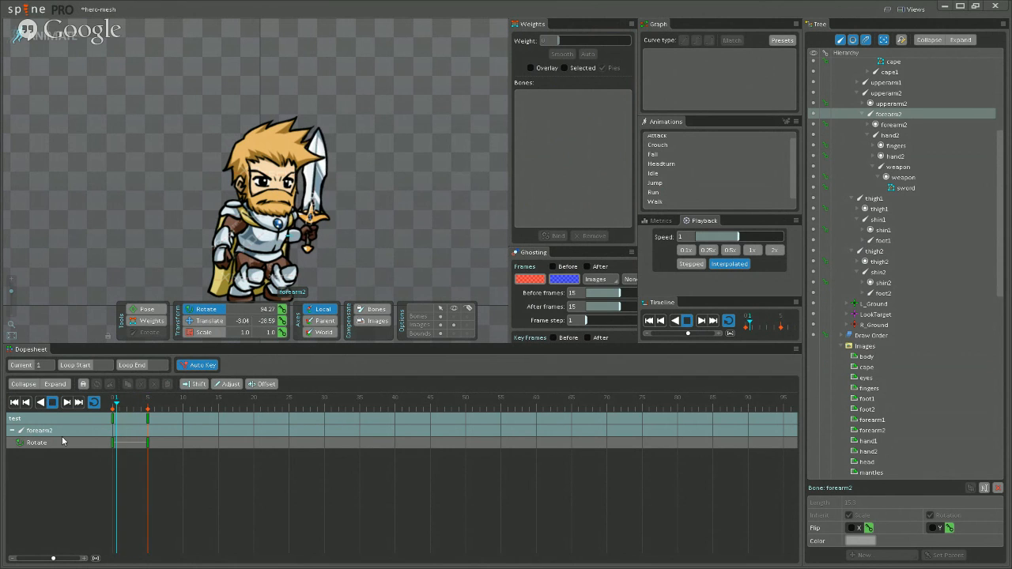
{"action": "left_click", "coordinate": [52, 402]}
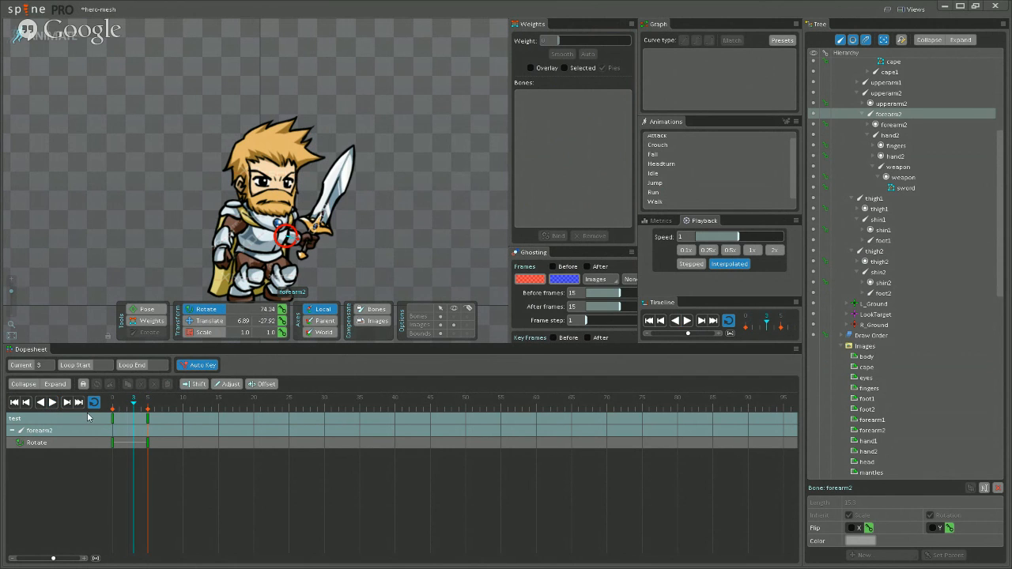
Try to rotate the head mesh at frame 3, undo the mesh changes, and clear the selection.
{"action": "left_click", "coordinate": [289, 127]}
{"action": "left_click", "coordinate": [290, 126]}
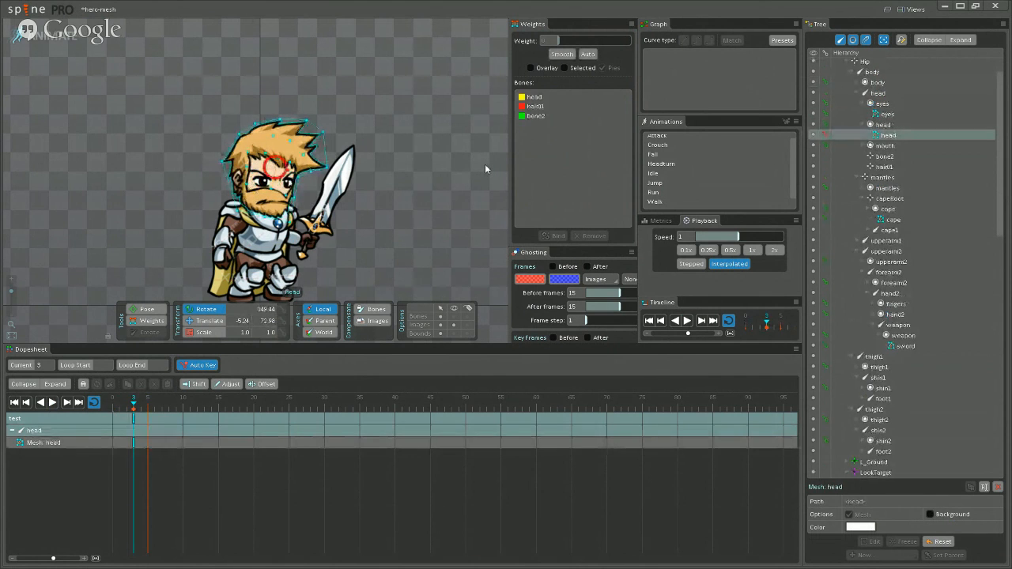
{"action": "key", "text": "ctrl+z"}
{"action": "key", "text": "ctrl+z"}
{"action": "key", "text": "ctrl+z"}
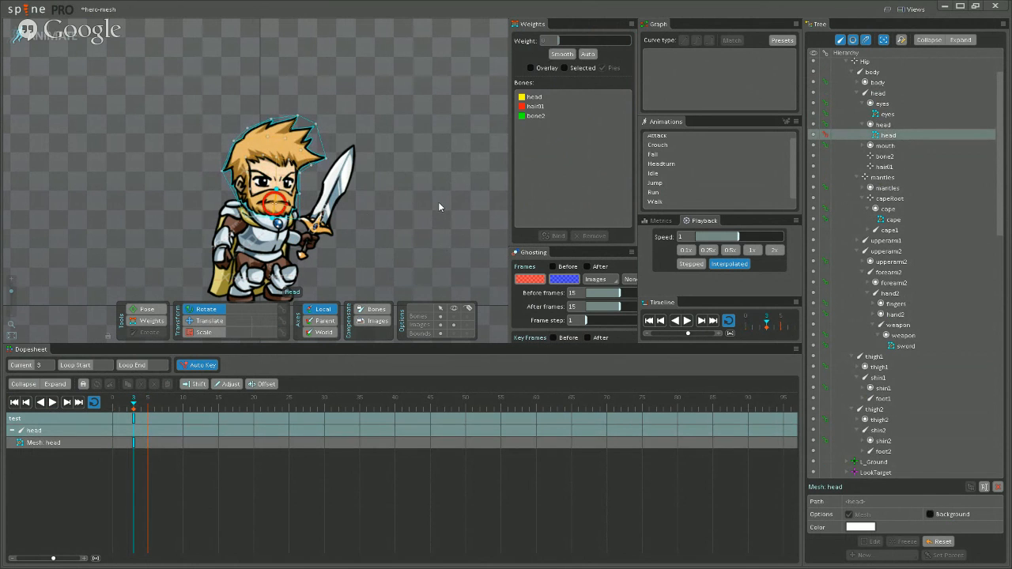
{"action": "key", "text": "ctrl+y"}
{"action": "scroll", "coordinate": [430, 200], "scroll_direction": "up", "scroll_amount": 3}
{"action": "scroll", "coordinate": [430, 200], "scroll_direction": "up", "scroll_amount": 3}
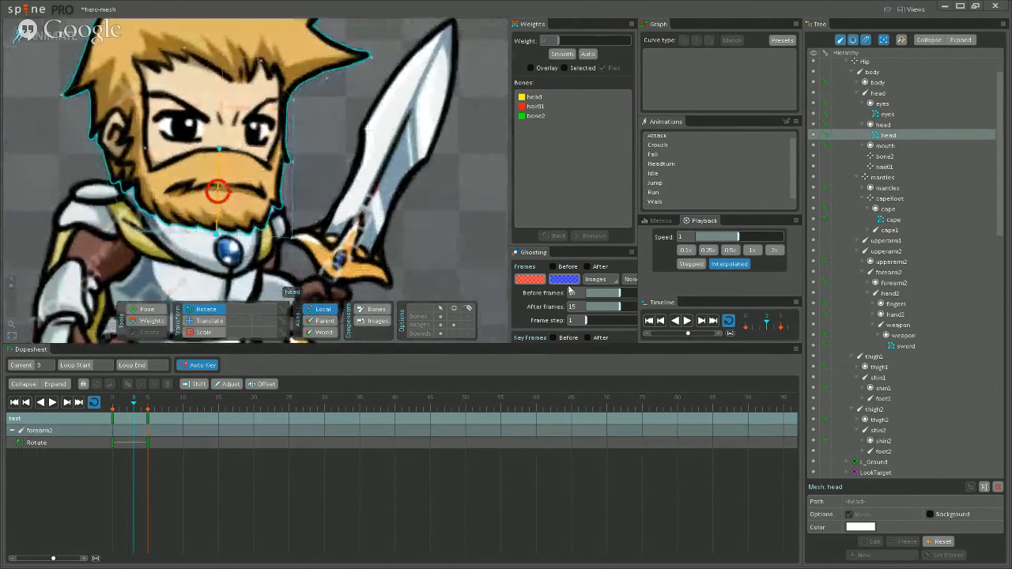
{"action": "left_click", "coordinate": [453, 316]}
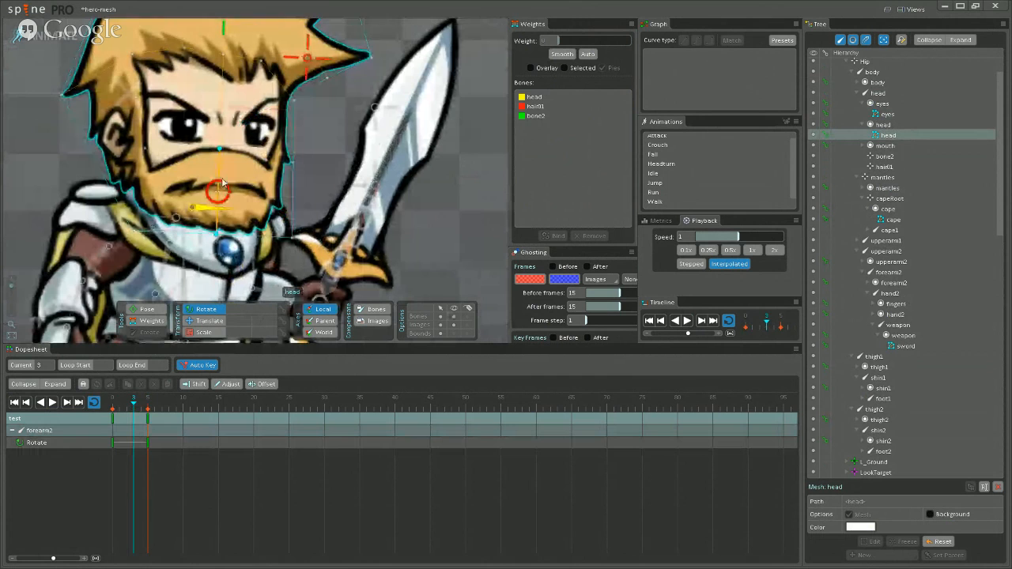
{"action": "left_click", "coordinate": [202, 211]}
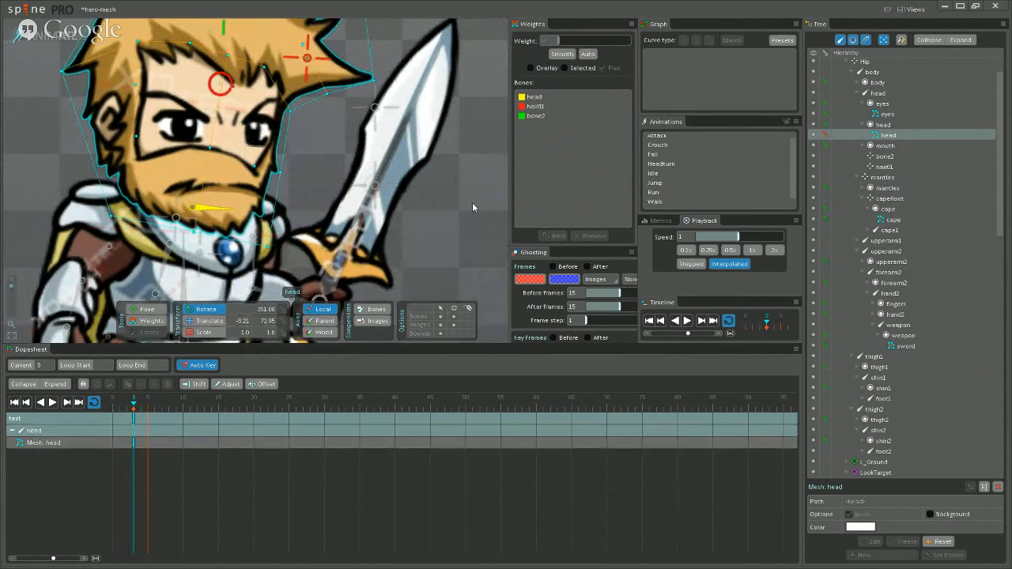
{"action": "left_click", "coordinate": [472, 204]}
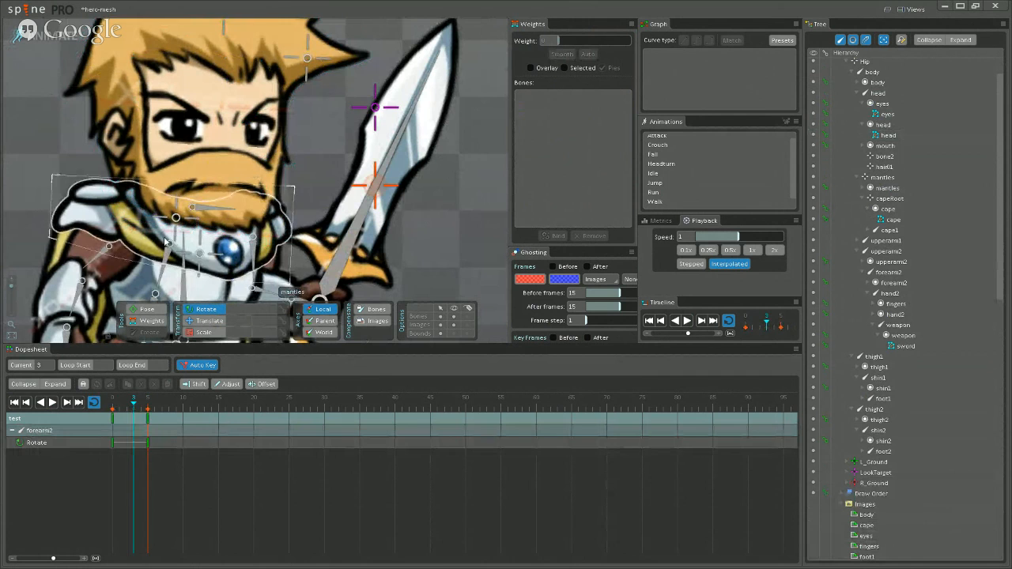
Select the head bone and key its rotation at about 280.2 degrees on frame 3 of the test animation.
{"action": "left_click", "coordinate": [198, 207]}
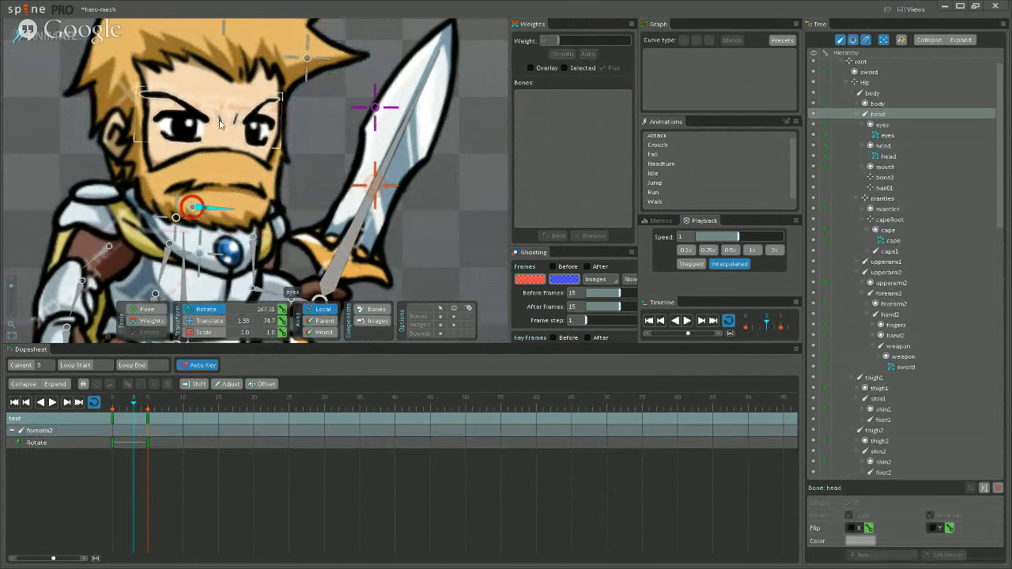
{"action": "left_click", "coordinate": [232, 83]}
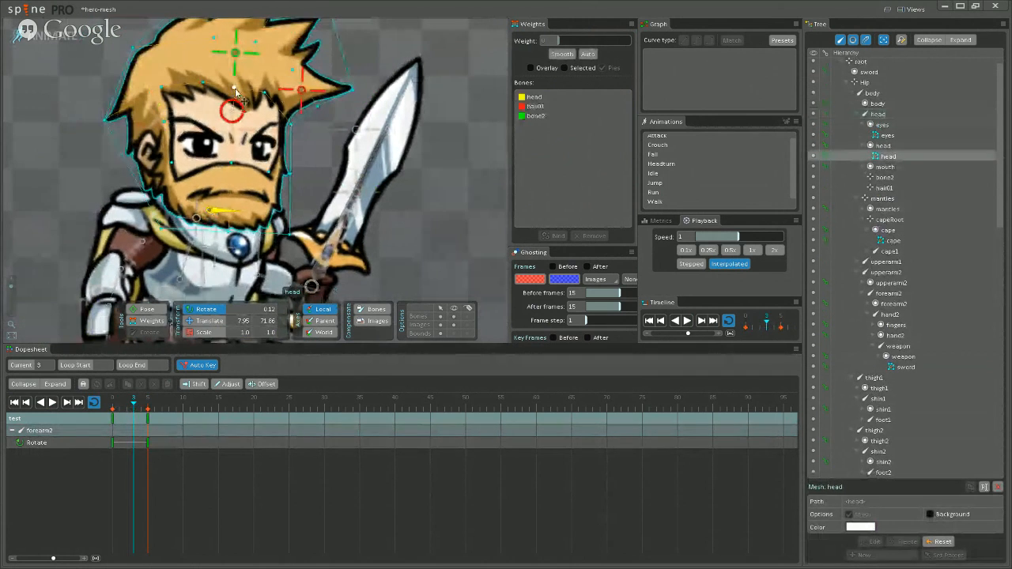
{"action": "left_click", "coordinate": [862, 116]}
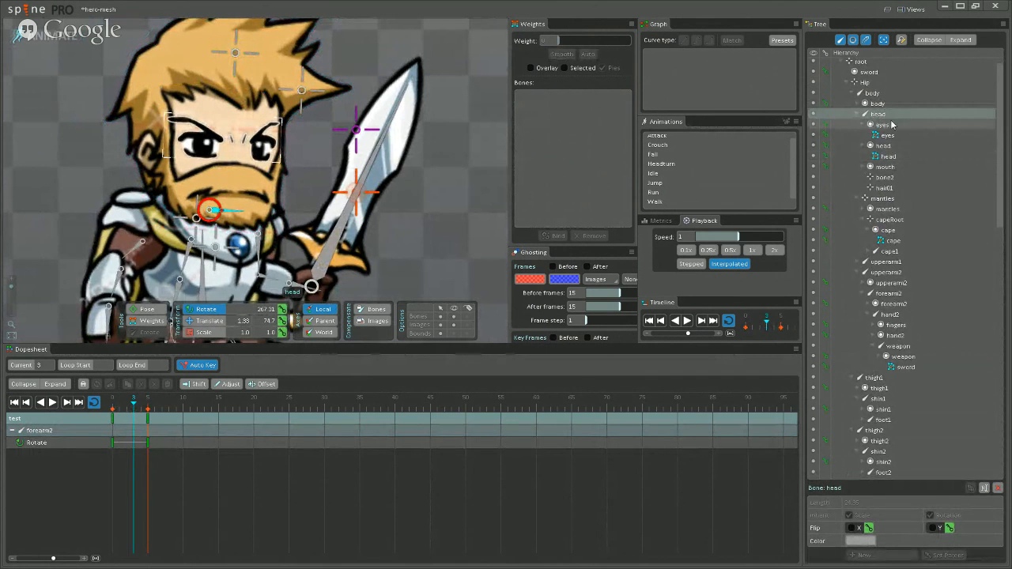
{"action": "left_click_drag", "start_coordinate": [463, 154], "coordinate": [393, 128]}
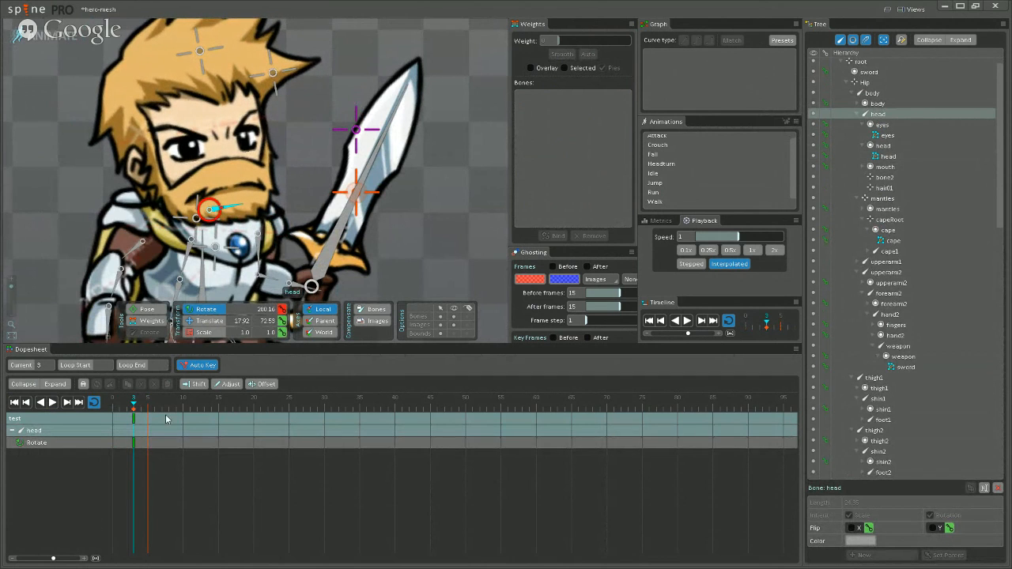
Key the head bone's rotation at about 262.2 degrees on frame 7 and play back the test animation.
{"action": "left_click_drag", "start_coordinate": [136, 403], "coordinate": [165, 413]}
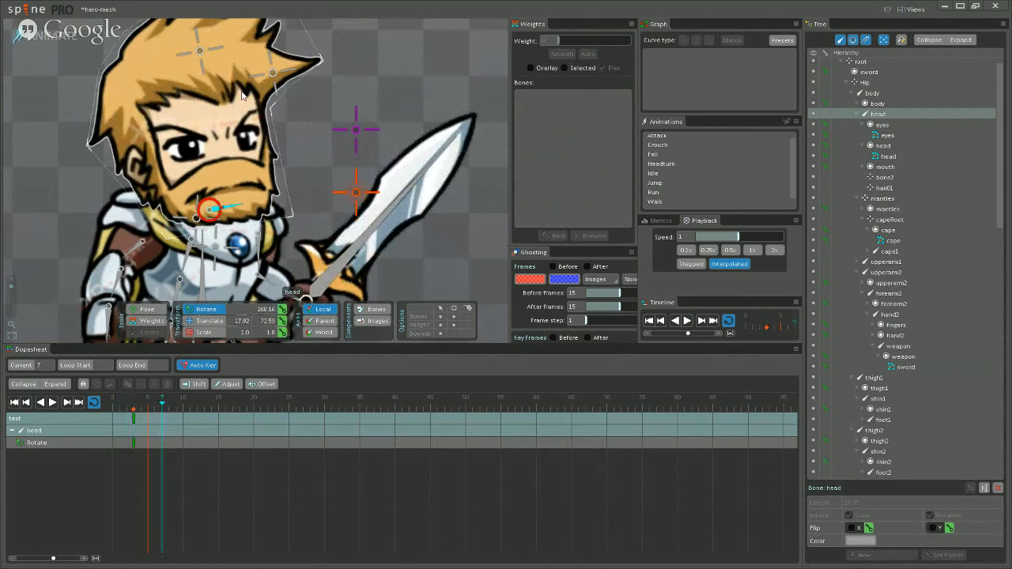
{"action": "left_click_drag", "start_coordinate": [282, 160], "coordinate": [427, 150]}
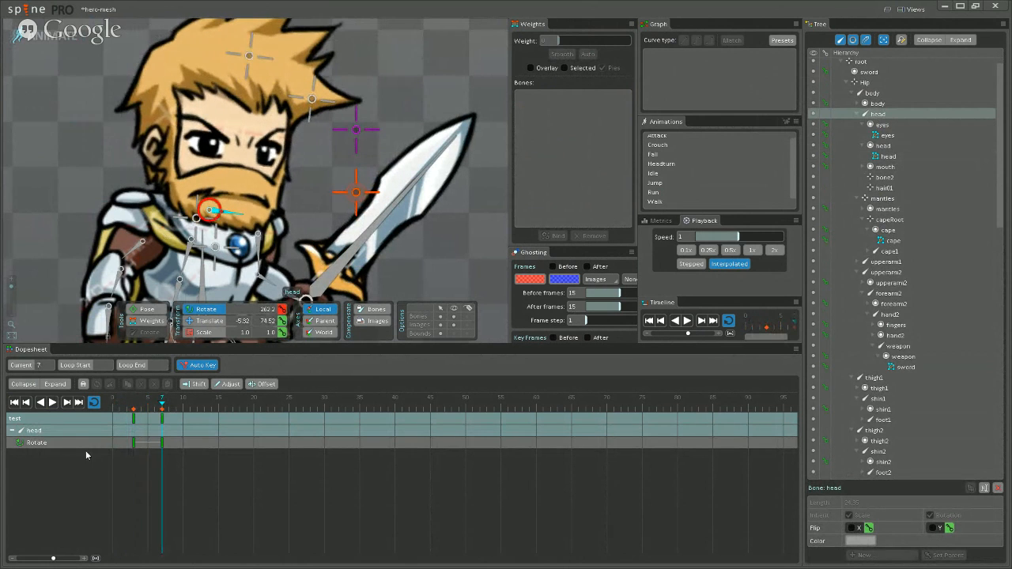
{"action": "left_click", "coordinate": [53, 403]}
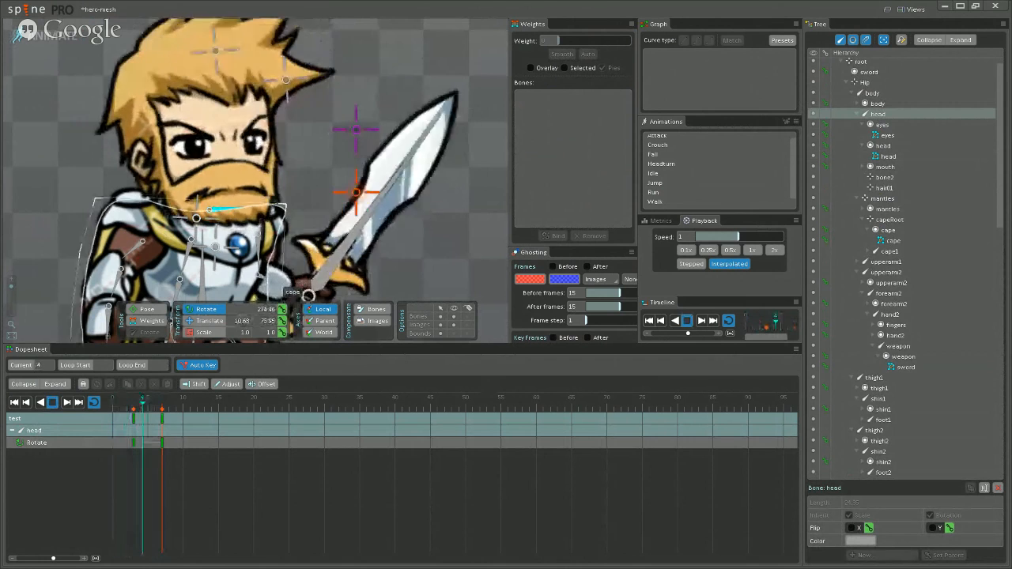
{"action": "left_click", "coordinate": [53, 403]}
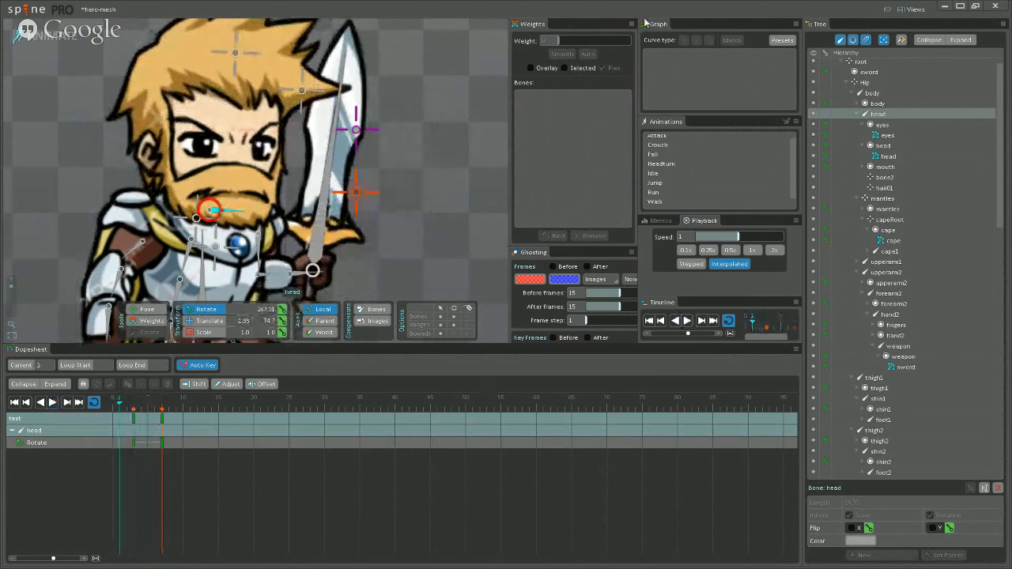
Make Run the active animation under the skeleton's Animations node.
{"action": "scroll", "coordinate": [428, 168], "scroll_direction": "down", "scroll_amount": 4}
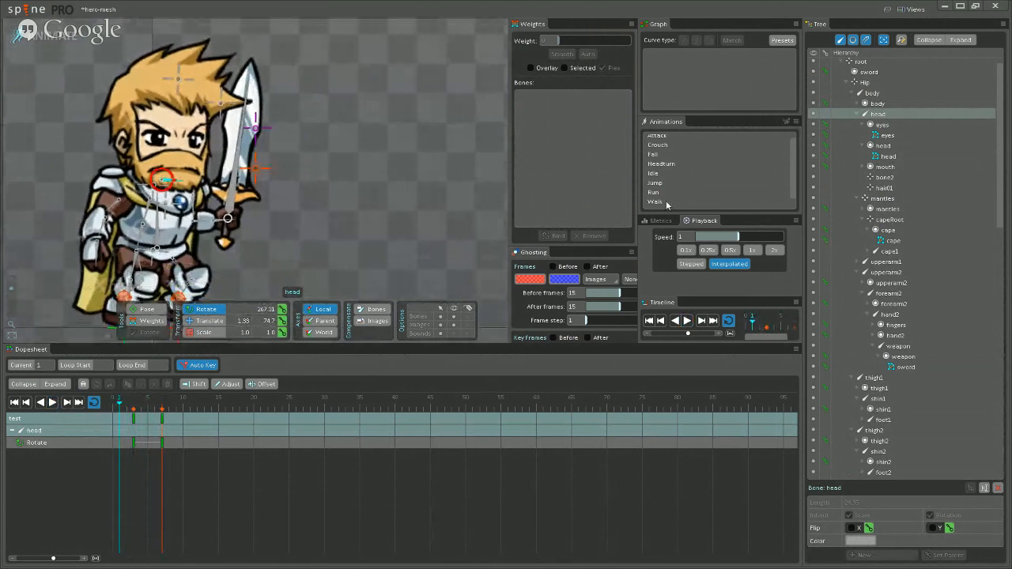
{"action": "scroll", "coordinate": [874, 125], "scroll_direction": "down", "scroll_amount": 10}
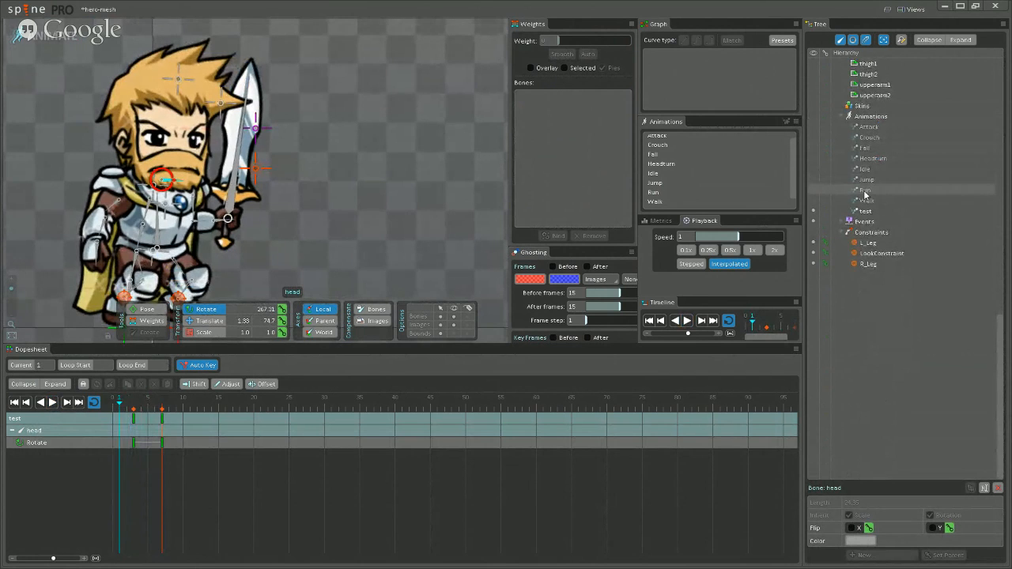
{"action": "left_click", "coordinate": [862, 191]}
{"action": "left_click", "coordinate": [814, 225]}
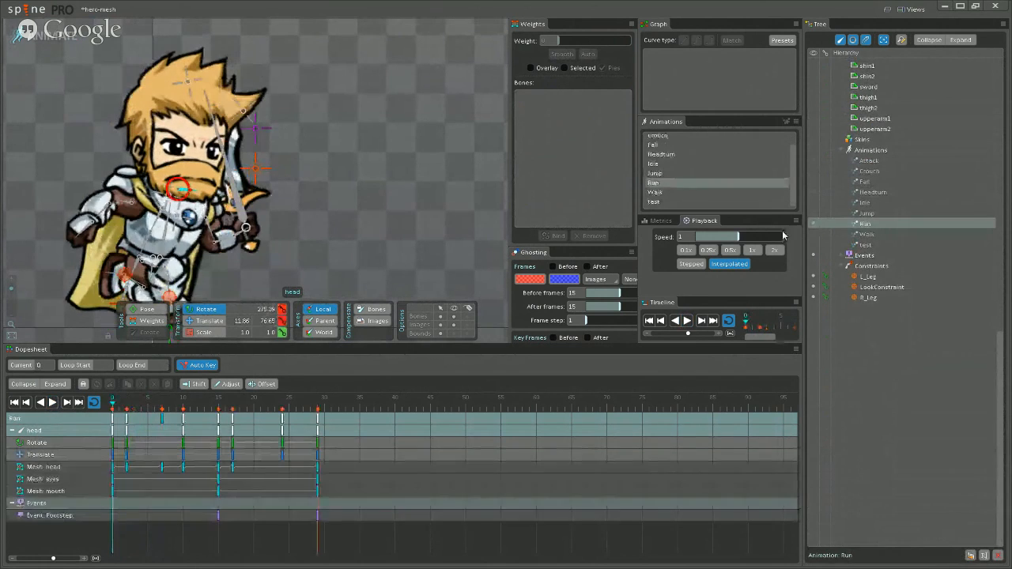
{"action": "scroll", "coordinate": [341, 204], "scroll_direction": "down", "scroll_amount": 2}
{"action": "left_click_drag", "start_coordinate": [327, 198], "coordinate": [388, 183]}
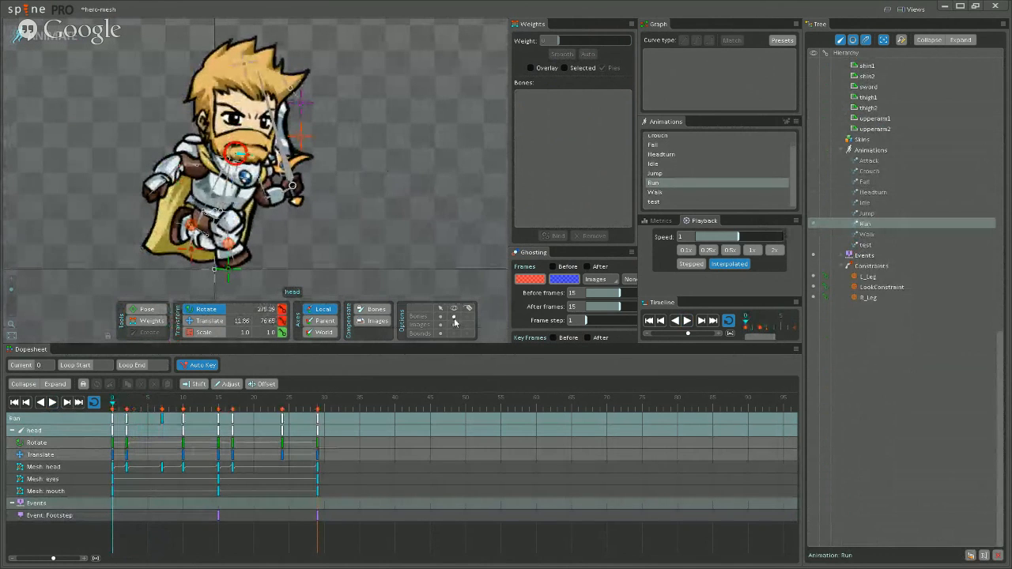
Hide the bones in the viewport and play the Run animation with interpolated playback turned off.
{"action": "left_click", "coordinate": [453, 317]}
{"action": "left_click", "coordinate": [378, 203]}
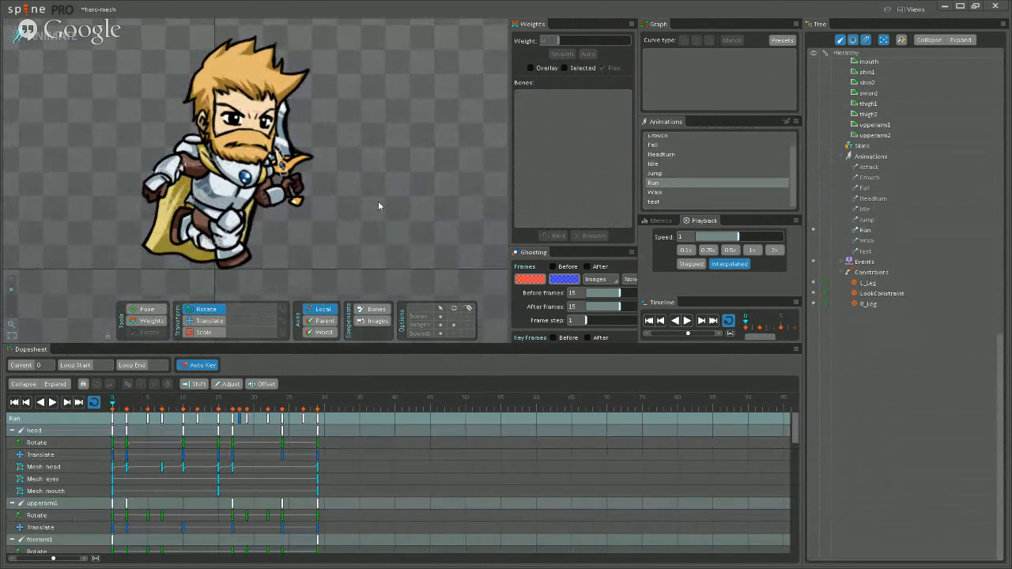
{"action": "left_click", "coordinate": [721, 265]}
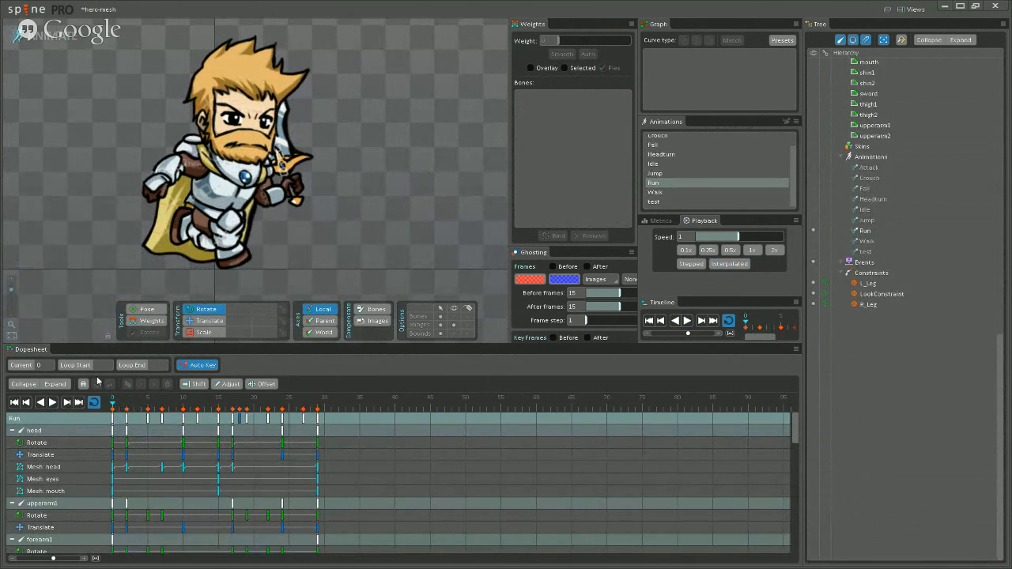
{"action": "left_click", "coordinate": [53, 402]}
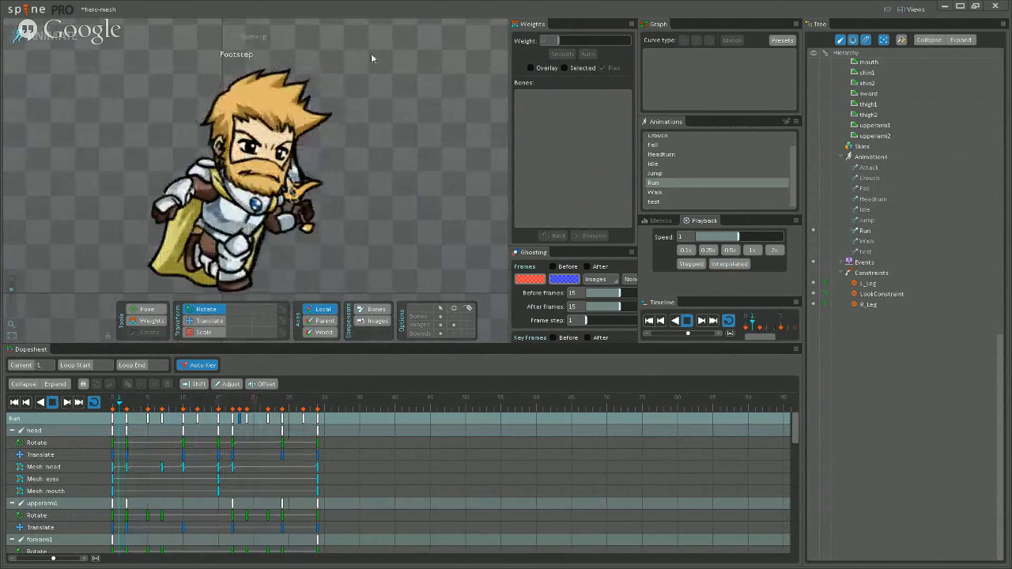
Select the head mesh while Run plays and slow the playback speed to 0.24.
{"action": "left_click", "coordinate": [257, 124]}
{"action": "left_click", "coordinate": [257, 125]}
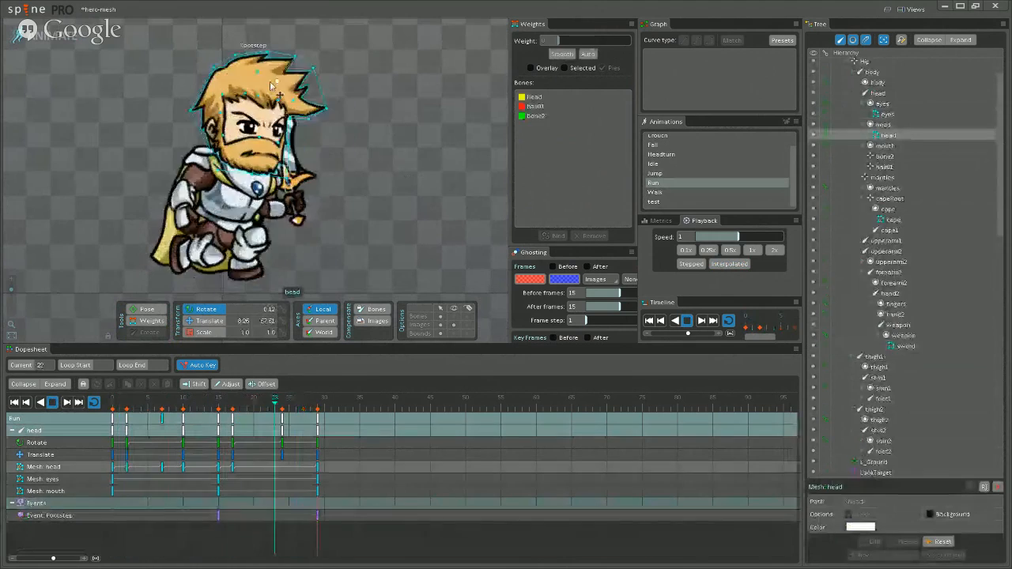
{"action": "scroll", "coordinate": [343, 117], "scroll_direction": "up", "scroll_amount": 3}
{"action": "scroll", "coordinate": [344, 117], "scroll_direction": "up", "scroll_amount": 5}
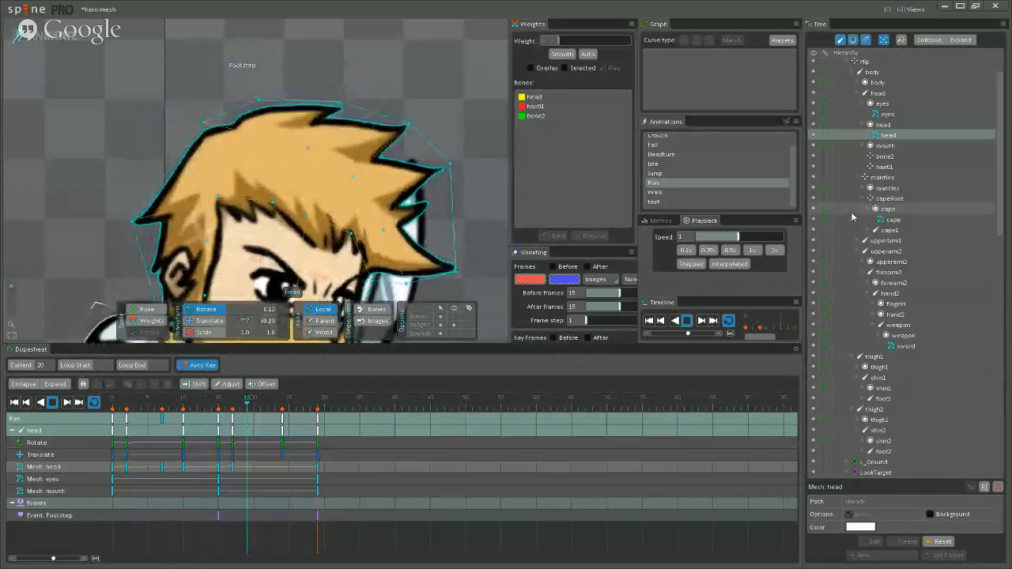
{"action": "left_click_drag", "start_coordinate": [737, 236], "coordinate": [699, 240]}
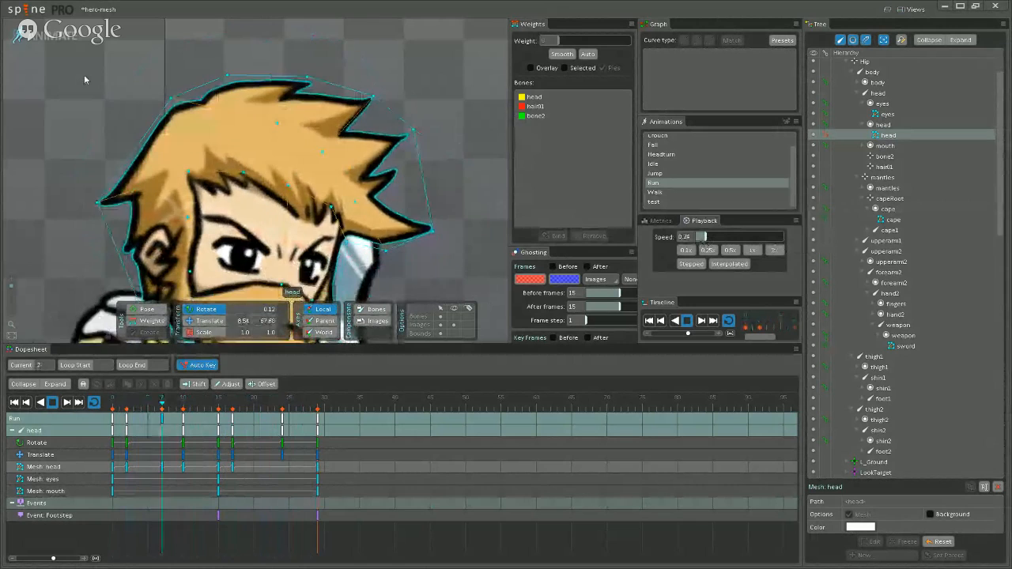
Clear the head mesh selection and stop the Run playback, with the whole character in view.
{"action": "scroll", "coordinate": [42, 173], "scroll_direction": "down", "scroll_amount": 5}
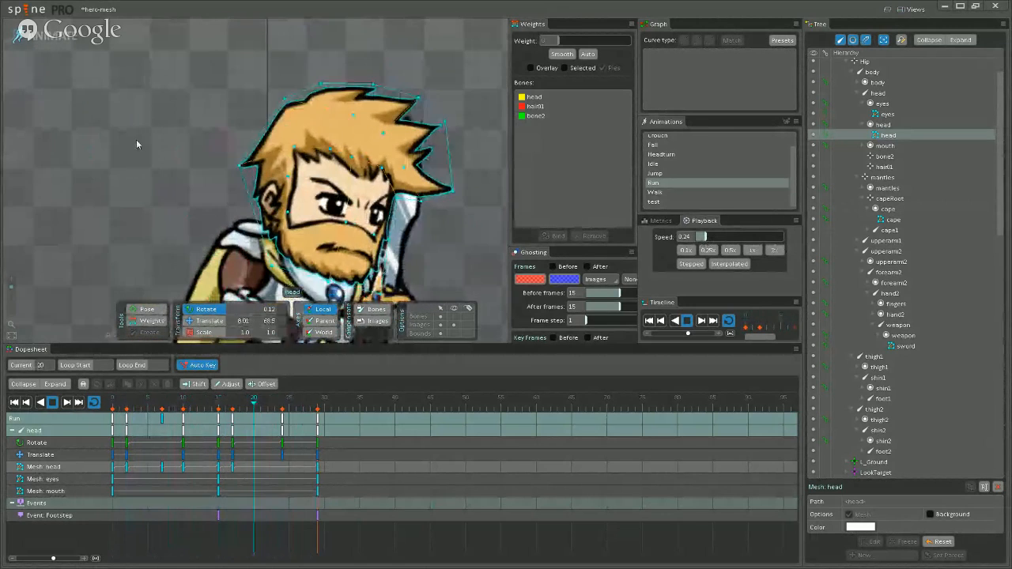
{"action": "left_click", "coordinate": [144, 145]}
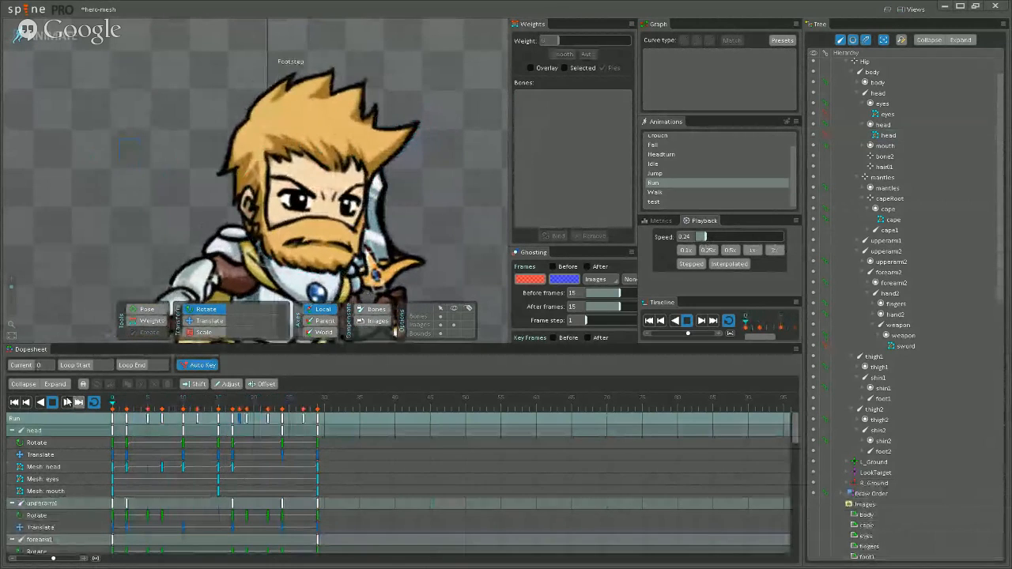
{"action": "left_click", "coordinate": [58, 407]}
{"action": "mouse_move", "coordinate": [188, 174]}
{"action": "left_mouse_down"}
{"action": "mouse_move", "coordinate": [118, 146]}
{"action": "mouse_move", "coordinate": [165, 166]}
{"action": "mouse_move", "coordinate": [78, 113]}
{"action": "left_mouse_up"}
{"action": "scroll", "coordinate": [415, 193], "scroll_direction": "down", "scroll_amount": 2}
{"action": "left_click_drag", "start_coordinate": [412, 205], "coordinate": [376, 240]}
{"action": "scroll", "coordinate": [399, 172], "scroll_direction": "down", "scroll_amount": 1}
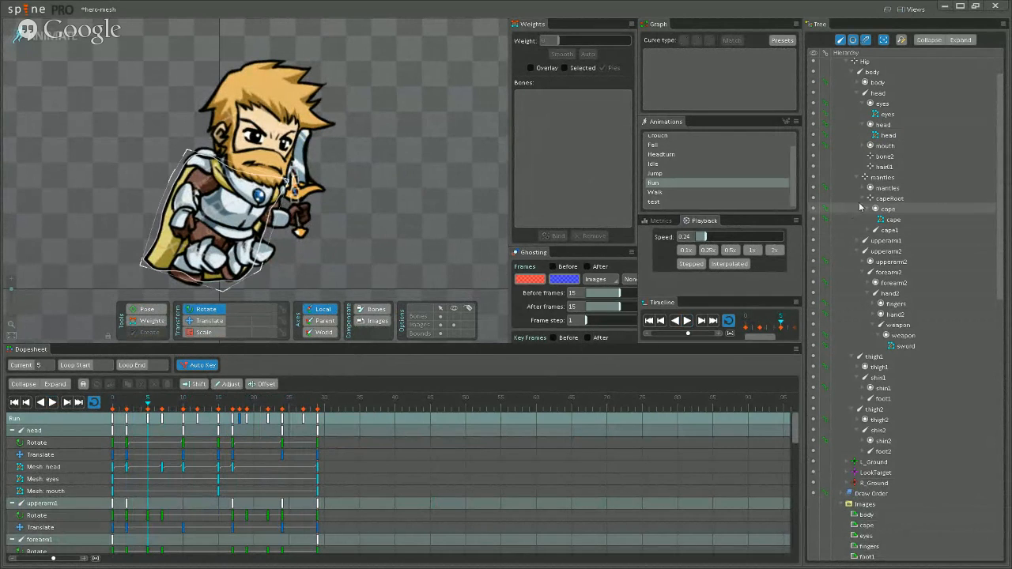
Make Headturn the active animation and select the head mesh to list its keys.
{"action": "scroll", "coordinate": [861, 181], "scroll_direction": "down", "scroll_amount": 15}
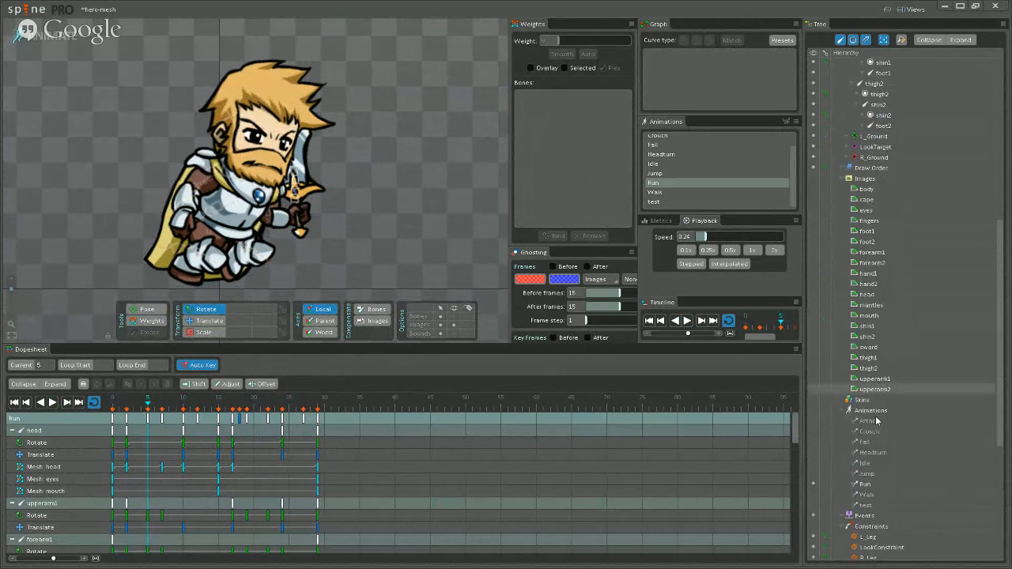
{"action": "left_click", "coordinate": [812, 211]}
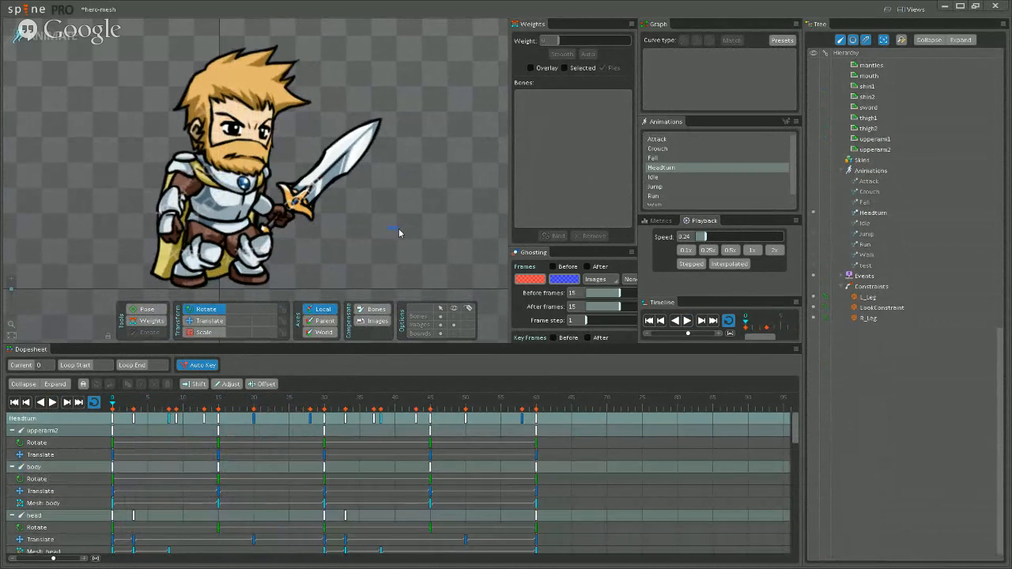
{"action": "left_click", "coordinate": [261, 110]}
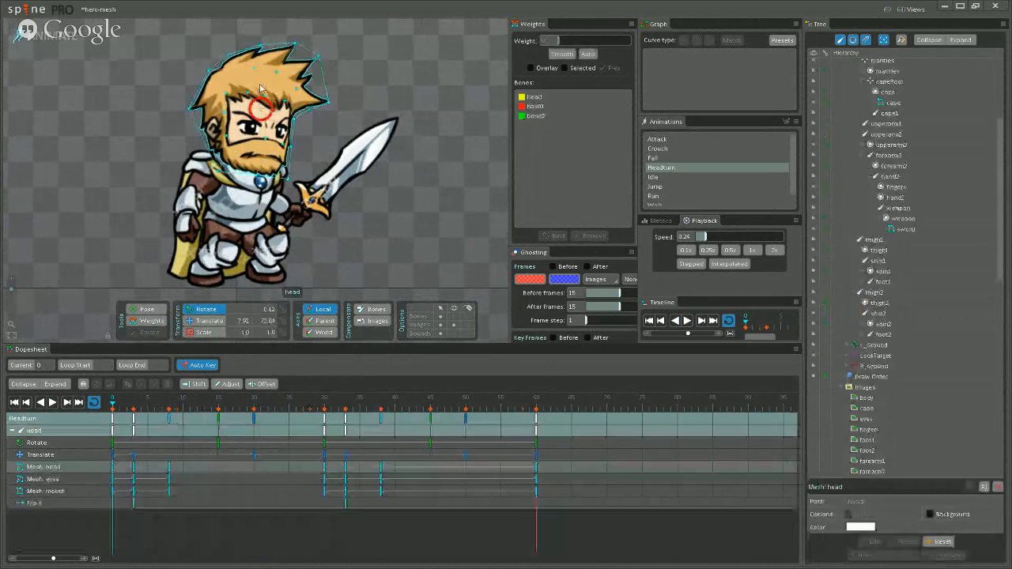
{"action": "scroll", "coordinate": [442, 130], "scroll_direction": "up", "scroll_amount": 3}
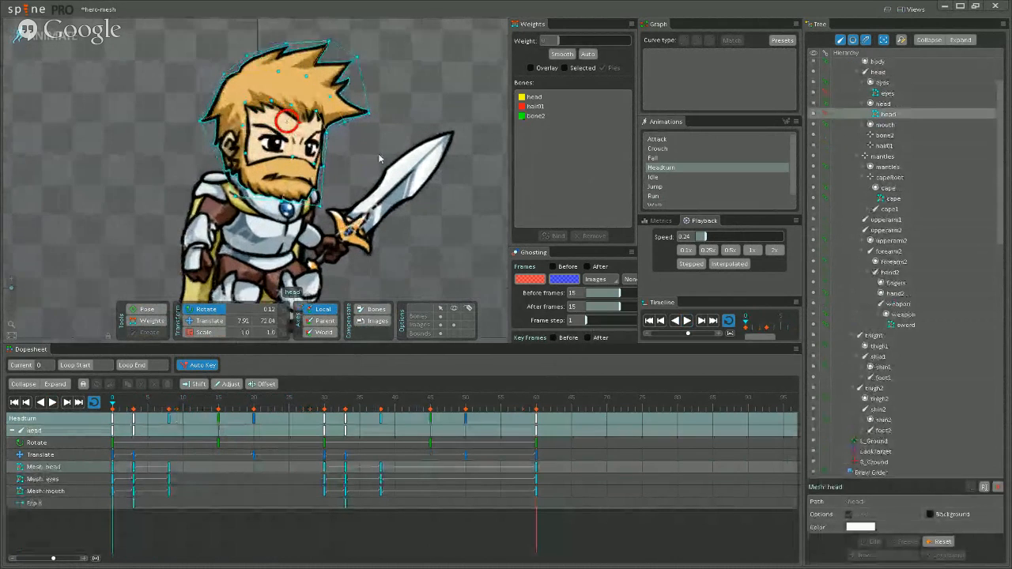
{"action": "scroll", "coordinate": [360, 153], "scroll_direction": "up", "scroll_amount": 2}
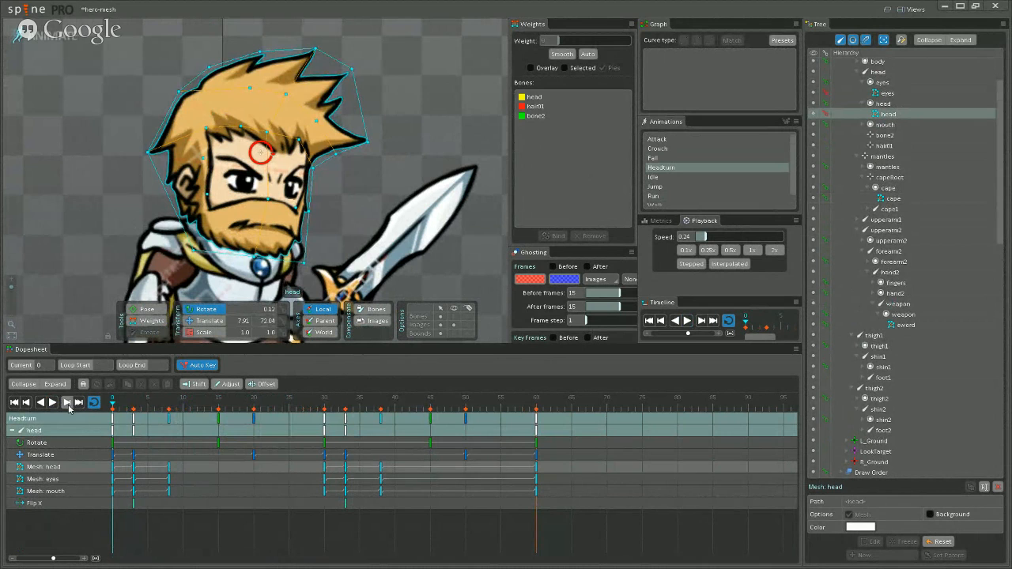
Play back the Headturn animation and examine the deformed face up close at frame 2.
{"action": "left_click", "coordinate": [53, 402]}
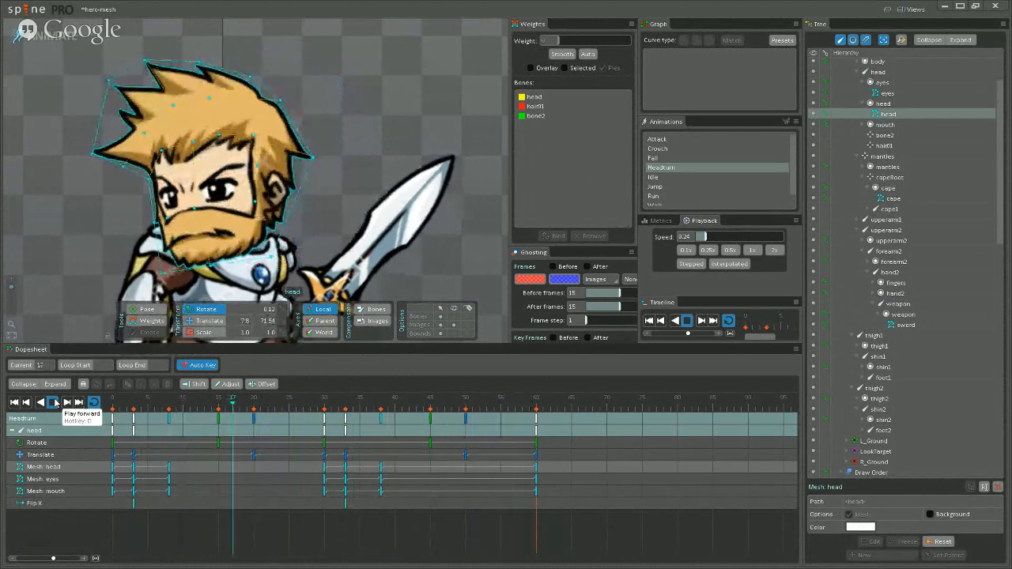
{"action": "left_click", "coordinate": [53, 402]}
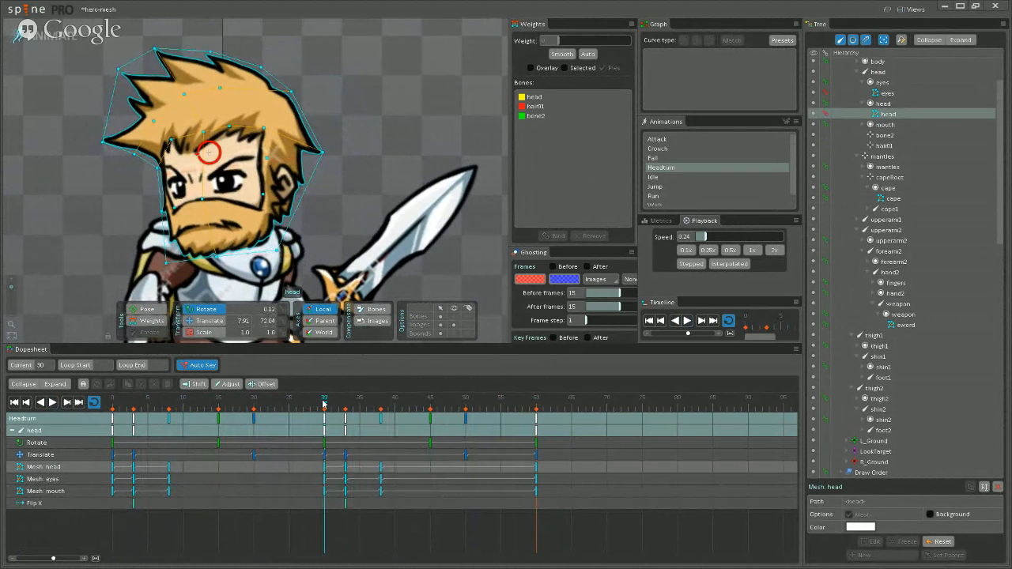
{"action": "left_click_drag", "start_coordinate": [325, 405], "coordinate": [126, 423]}
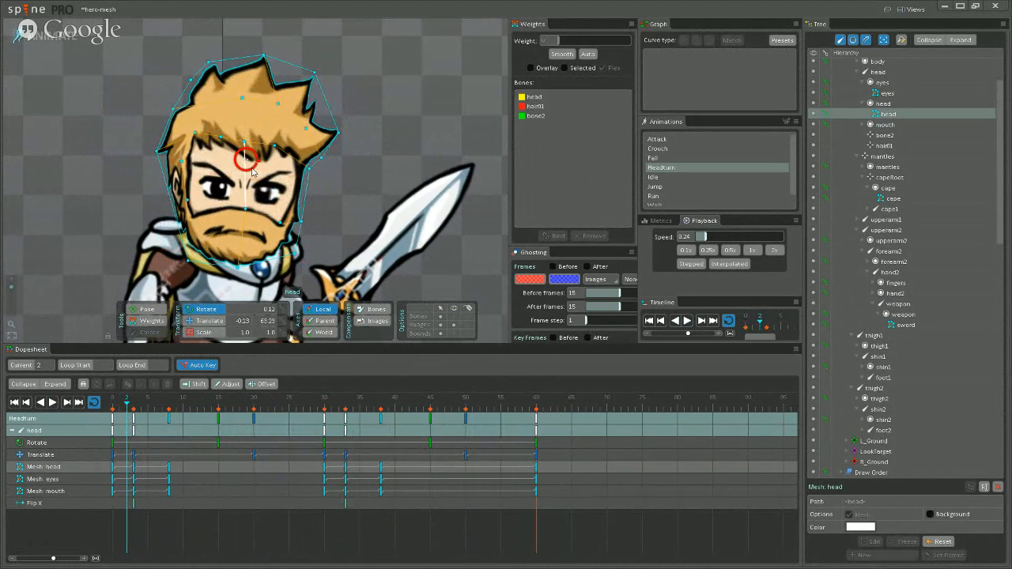
{"action": "scroll", "coordinate": [270, 190], "scroll_direction": "up", "scroll_amount": 5}
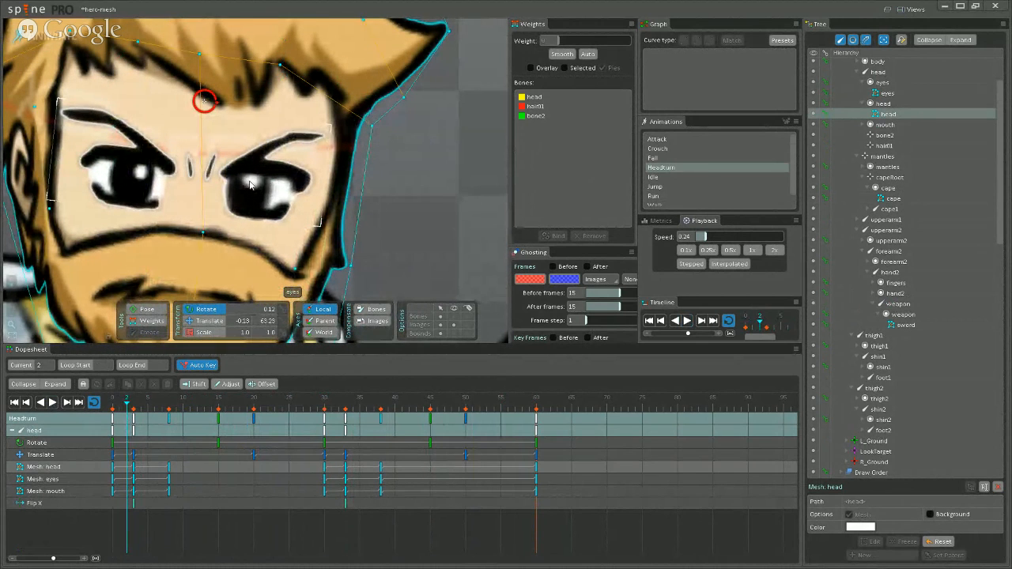
{"action": "scroll", "coordinate": [250, 185], "scroll_direction": "down", "scroll_amount": 4}
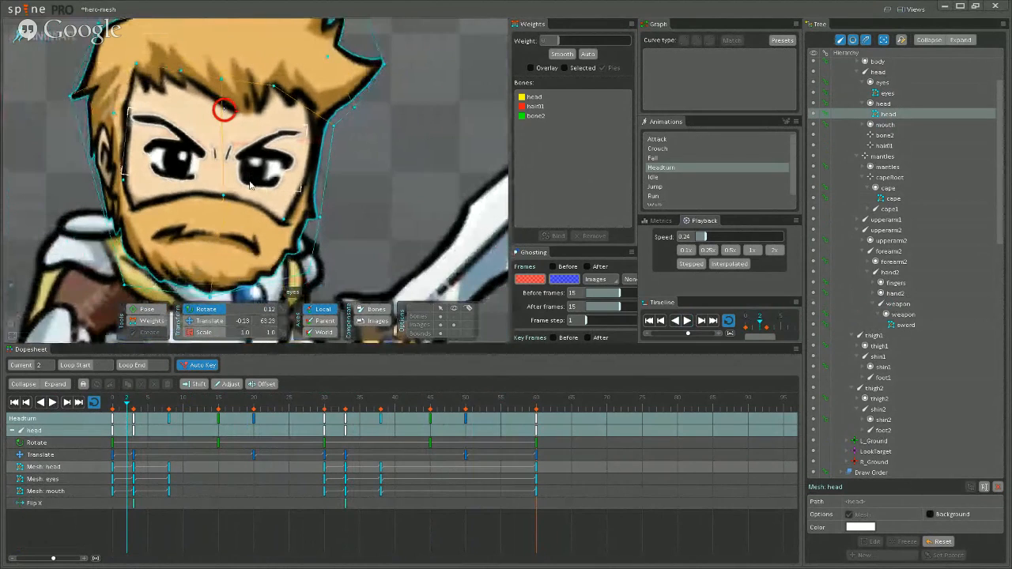
{"action": "scroll", "coordinate": [249, 185], "scroll_direction": "down", "scroll_amount": 4}
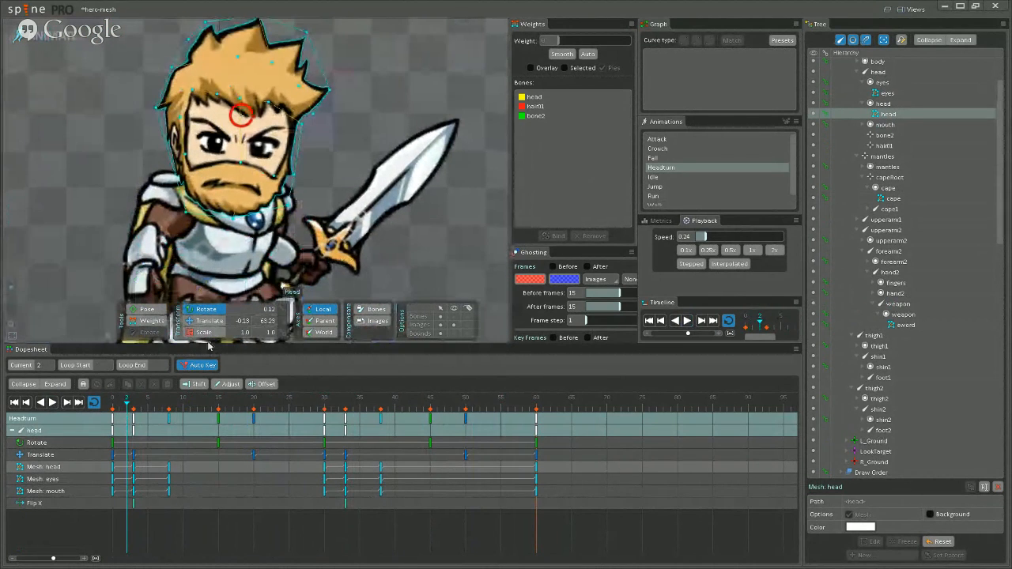
Scrub the Headturn animation from frame 3 through frame 32 to frame 46 to examine the head flip and mesh deformation.
{"action": "left_click", "coordinate": [132, 402]}
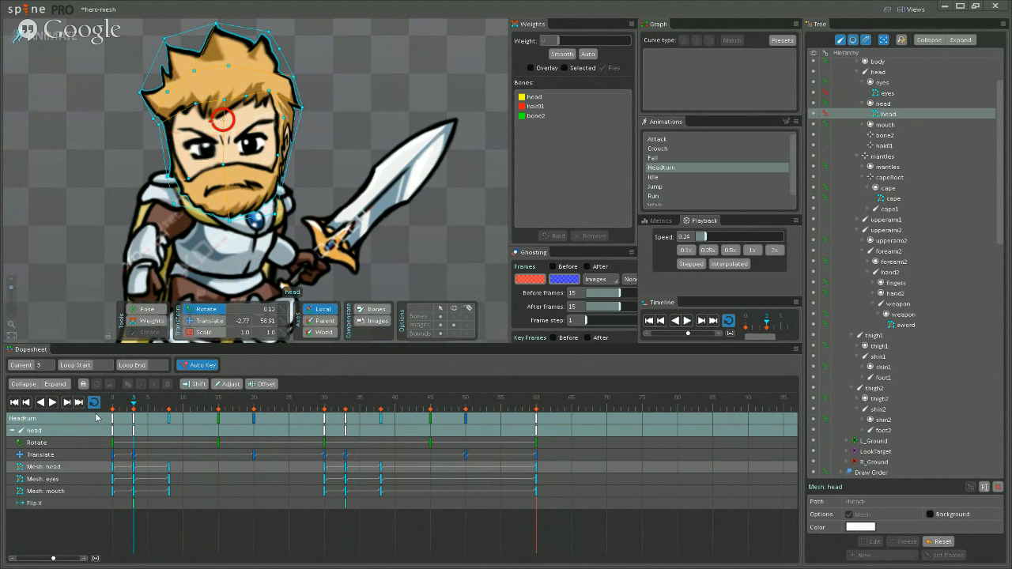
{"action": "left_click_drag", "start_coordinate": [135, 407], "coordinate": [337, 404]}
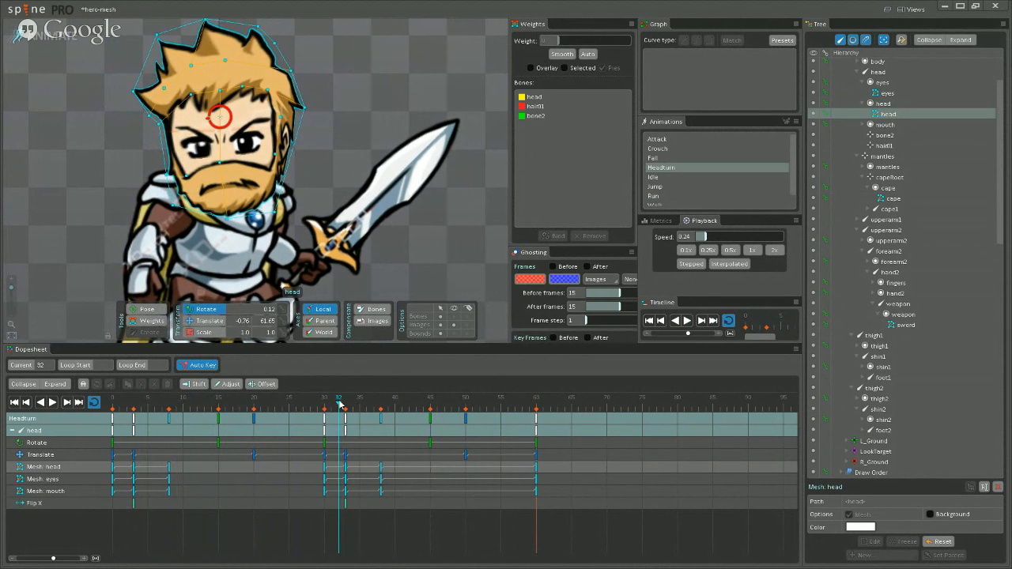
{"action": "left_click_drag", "start_coordinate": [342, 404], "coordinate": [435, 408]}
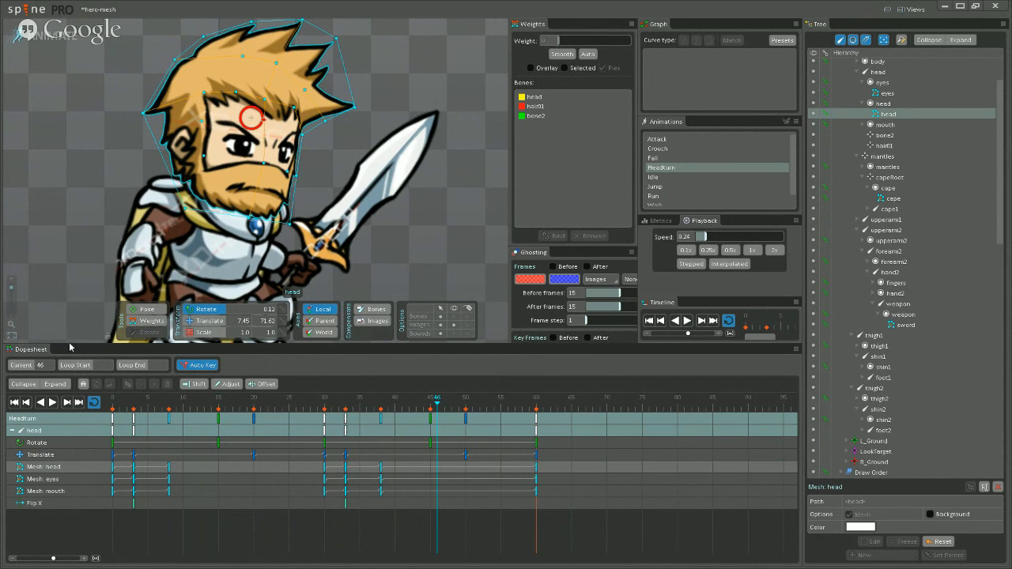
Play the Headturn animation with the head mesh deselected, set the playback speed to 1x, and stop it.
{"action": "left_click", "coordinate": [52, 403]}
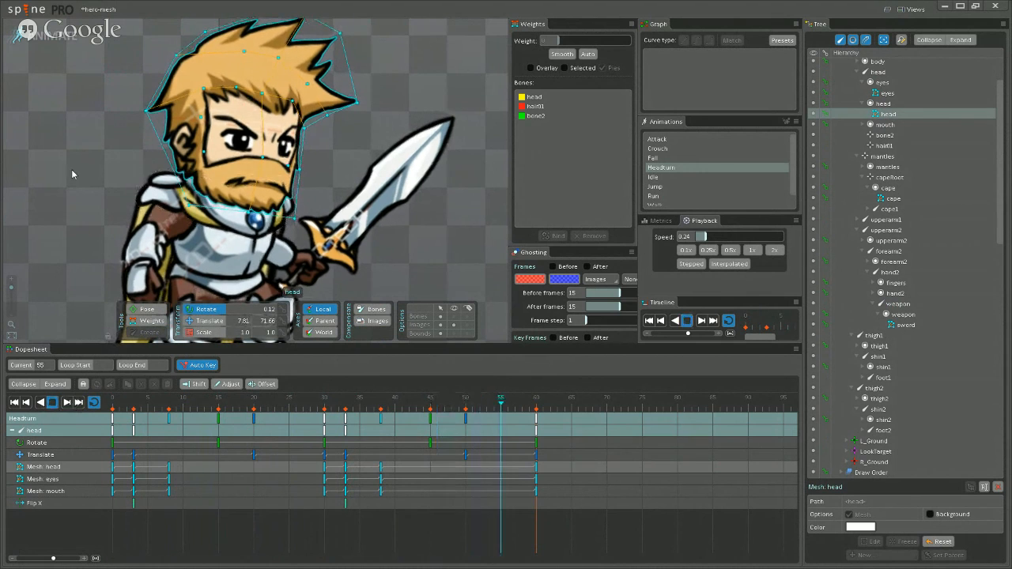
{"action": "left_click", "coordinate": [46, 169]}
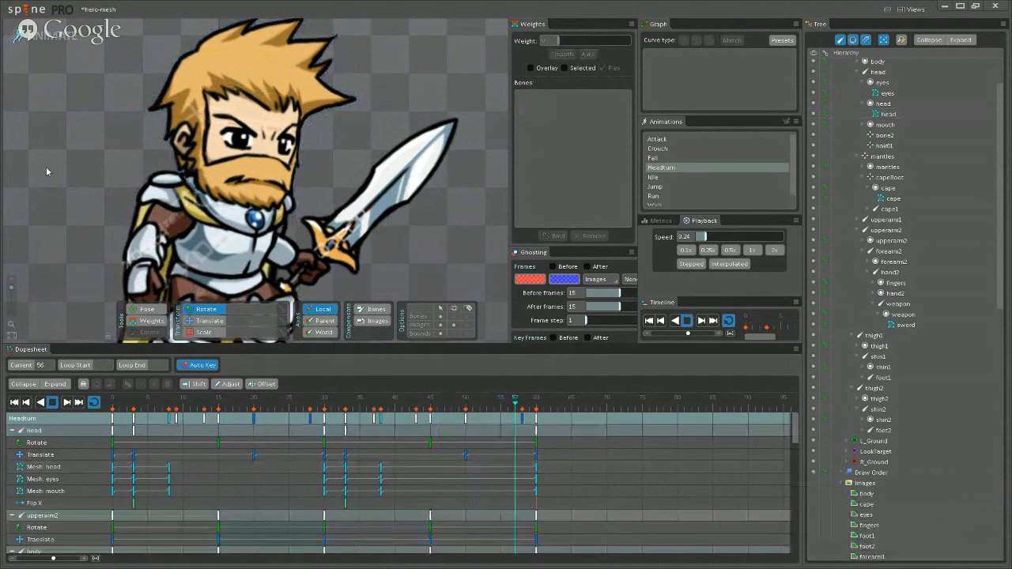
{"action": "left_click", "coordinate": [753, 249]}
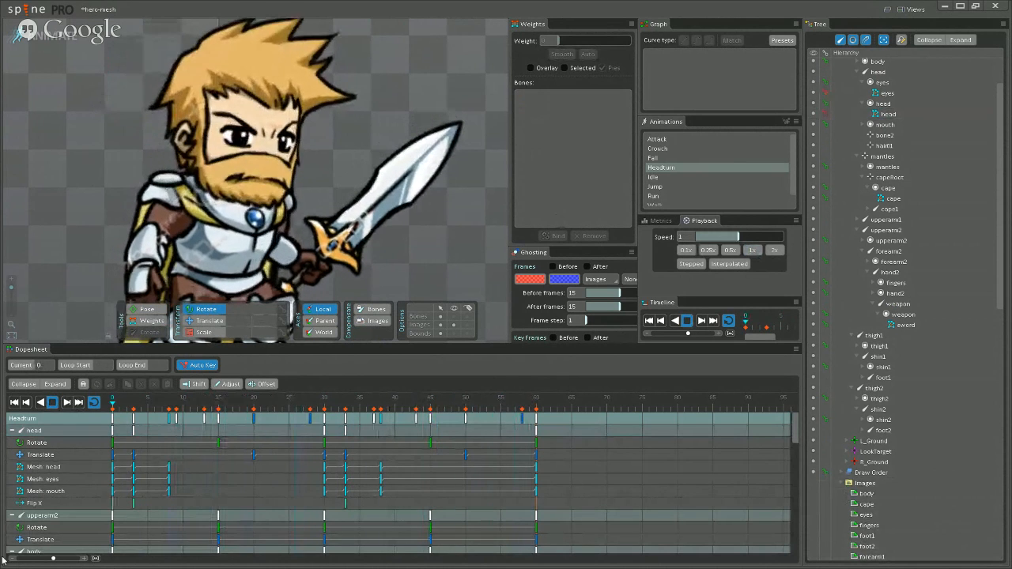
{"action": "left_click", "coordinate": [52, 402]}
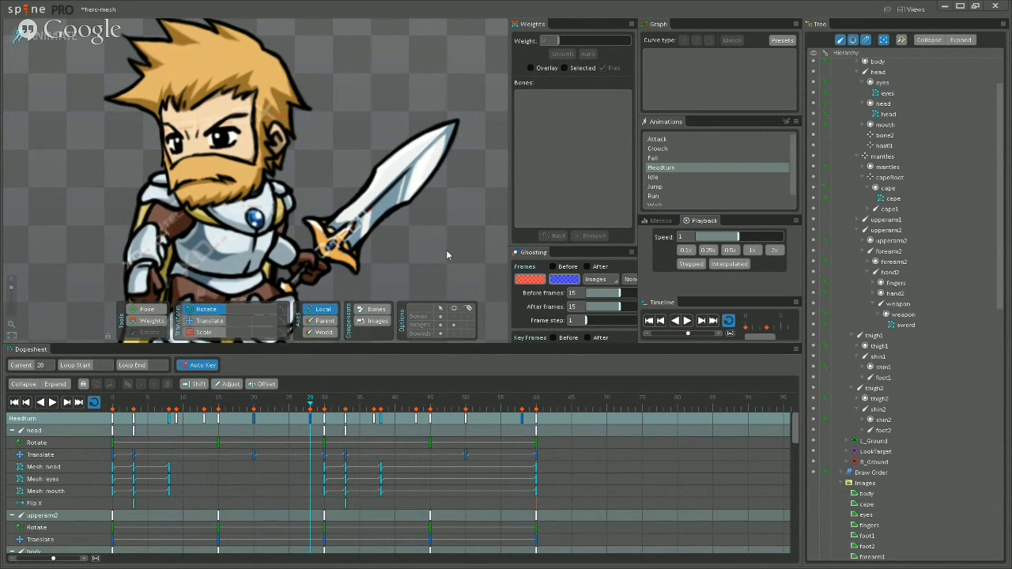
Make Run the active animation and play it back with the whole character in view.
{"action": "scroll", "coordinate": [447, 249], "scroll_direction": "down", "scroll_amount": 3}
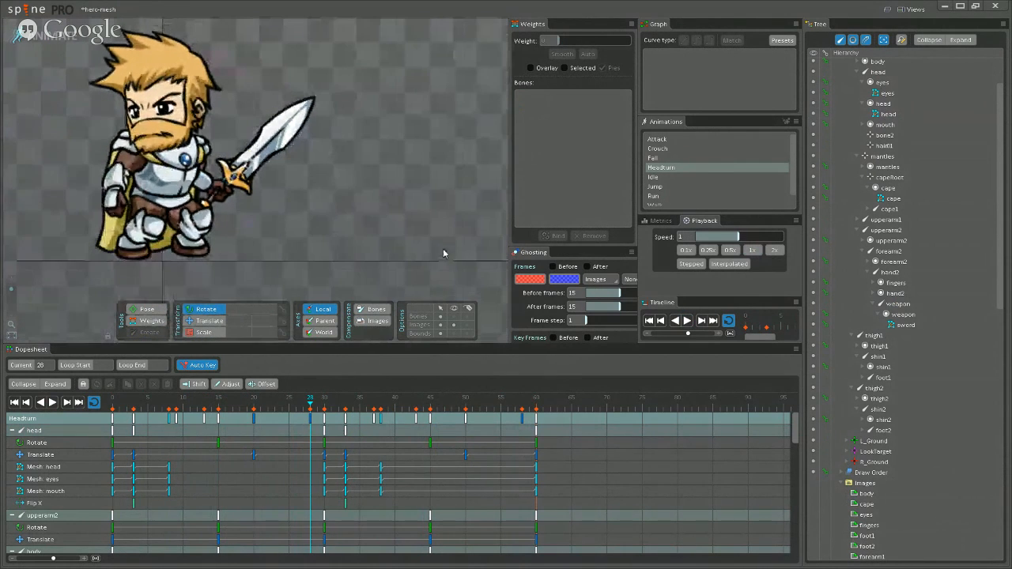
{"action": "left_click_drag", "start_coordinate": [300, 245], "coordinate": [375, 247]}
{"action": "scroll", "coordinate": [375, 247], "scroll_direction": "up", "scroll_amount": 1}
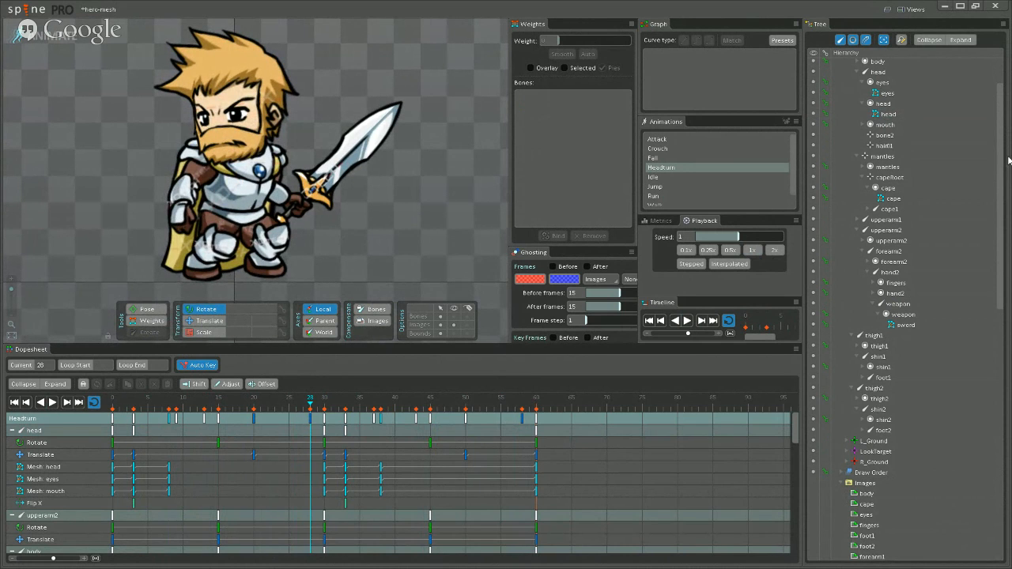
{"action": "scroll", "coordinate": [852, 359], "scroll_direction": "down", "scroll_amount": 12}
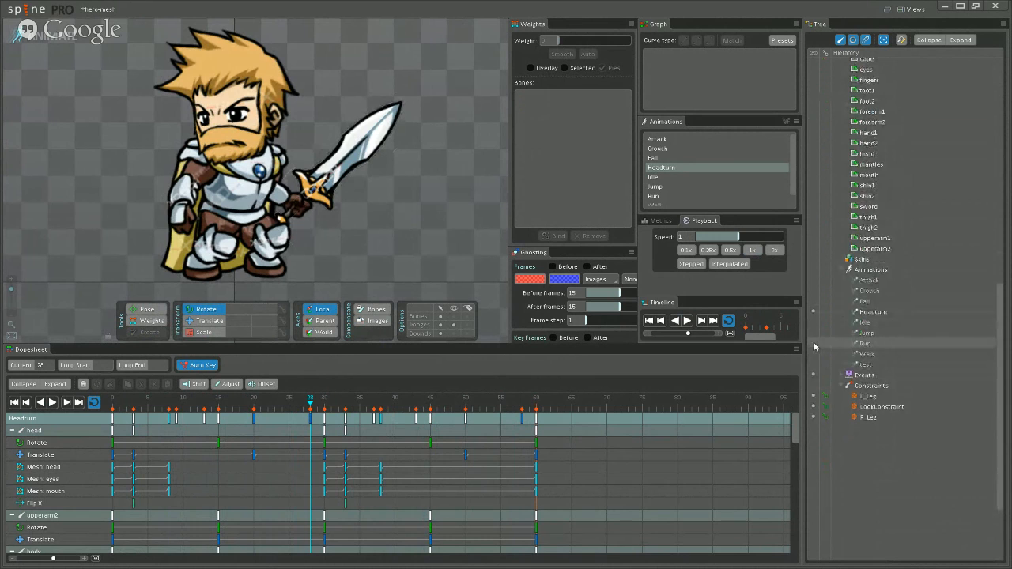
{"action": "left_click", "coordinate": [812, 343]}
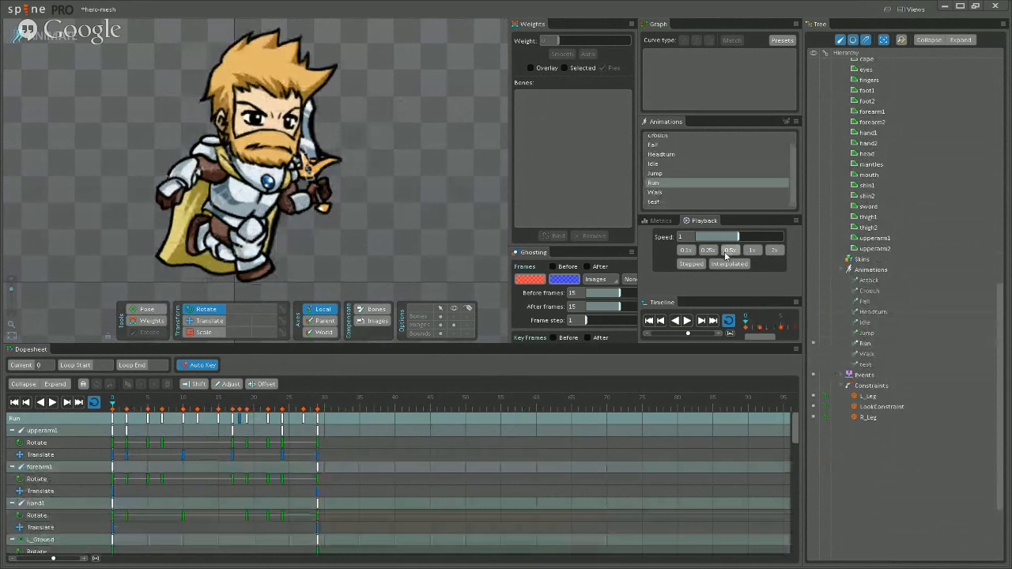
{"action": "left_click", "coordinate": [52, 403]}
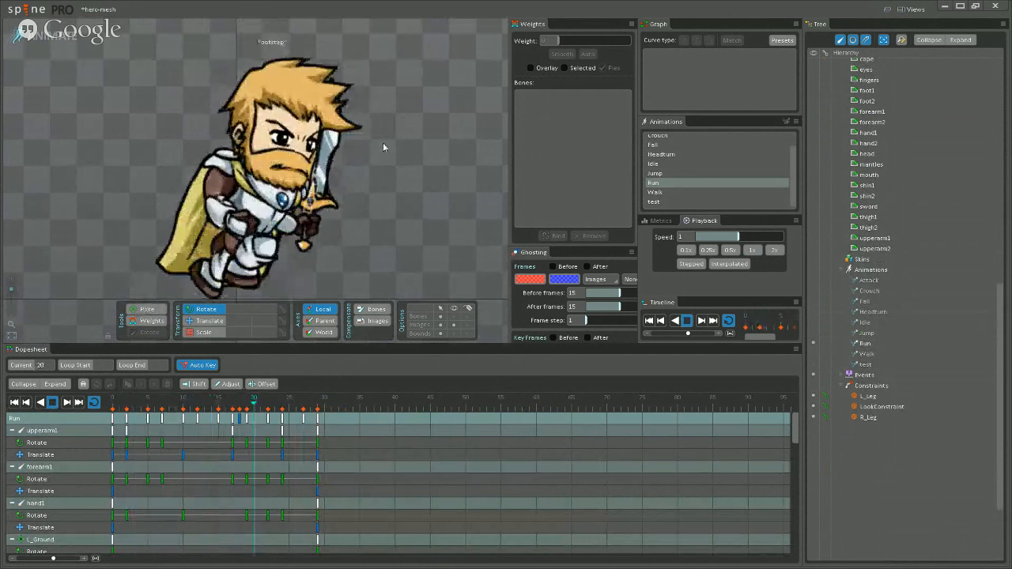
Compare the Run playback at speeds of 0.25, 0.1, 0.01, 0.5 and 2.
{"action": "left_click", "coordinate": [707, 251]}
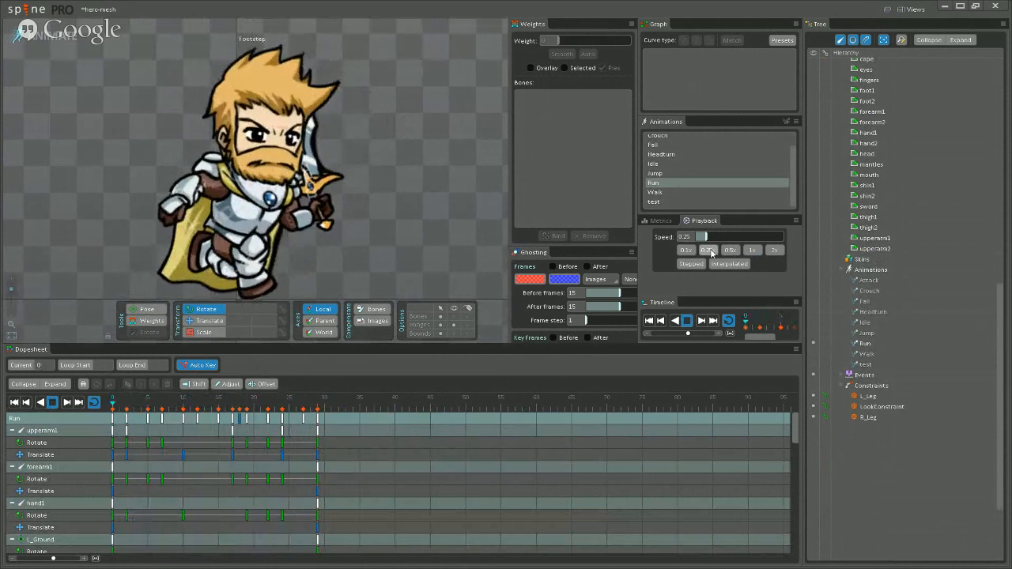
{"action": "left_click", "coordinate": [685, 249]}
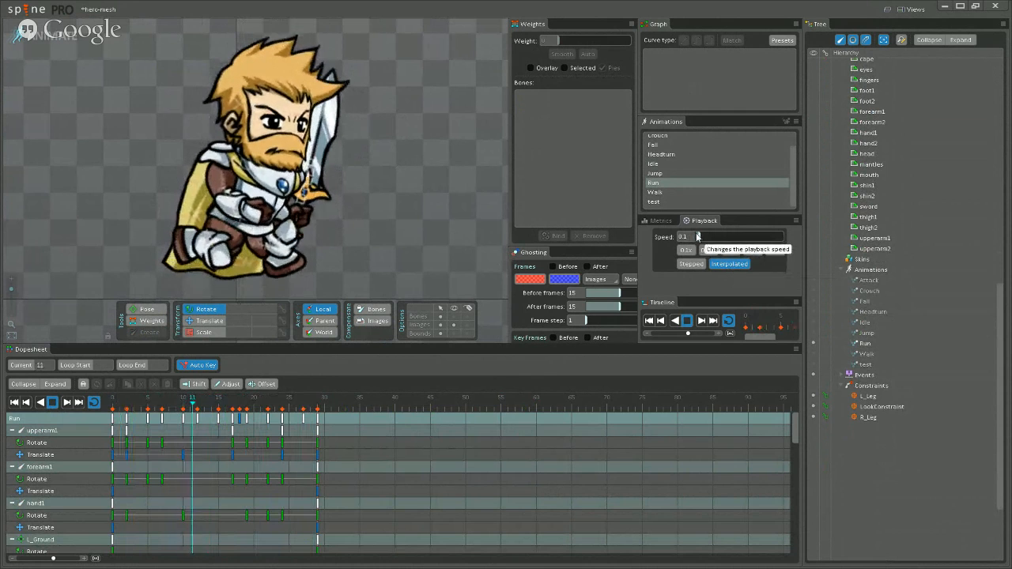
{"action": "left_click_drag", "start_coordinate": [697, 237], "coordinate": [696, 237]}
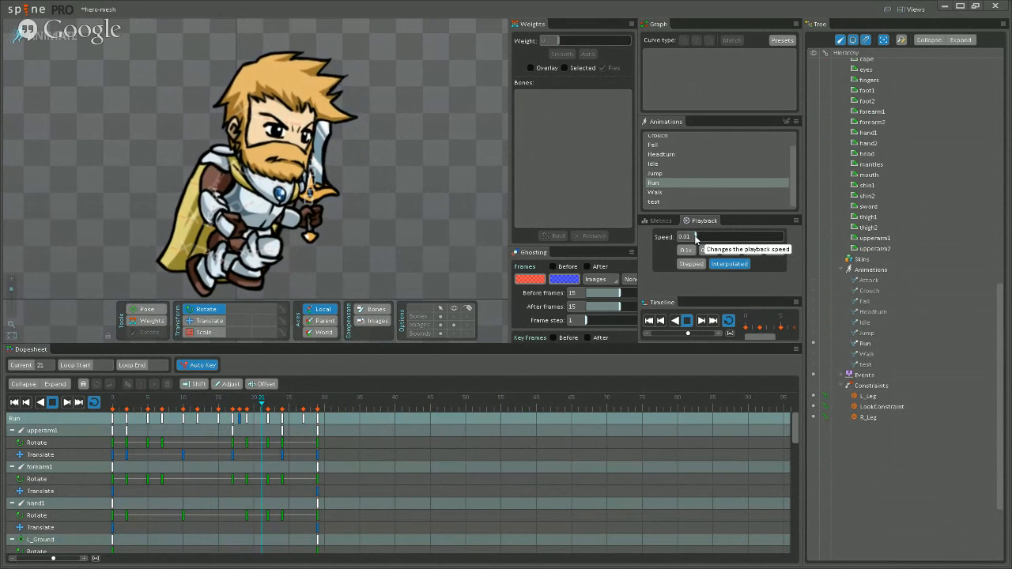
{"action": "left_click_drag", "start_coordinate": [697, 234], "coordinate": [716, 235]}
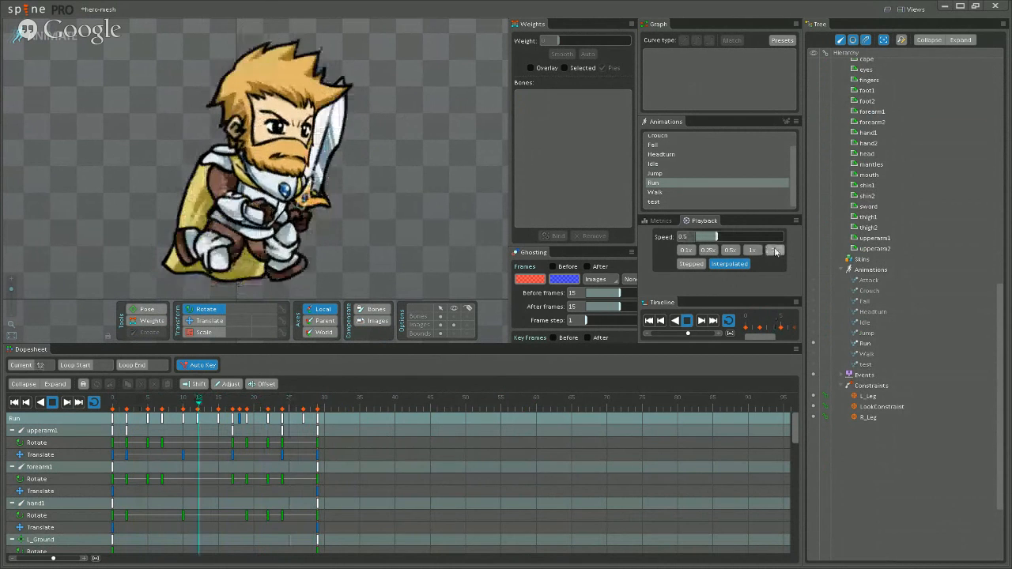
{"action": "left_click", "coordinate": [773, 249]}
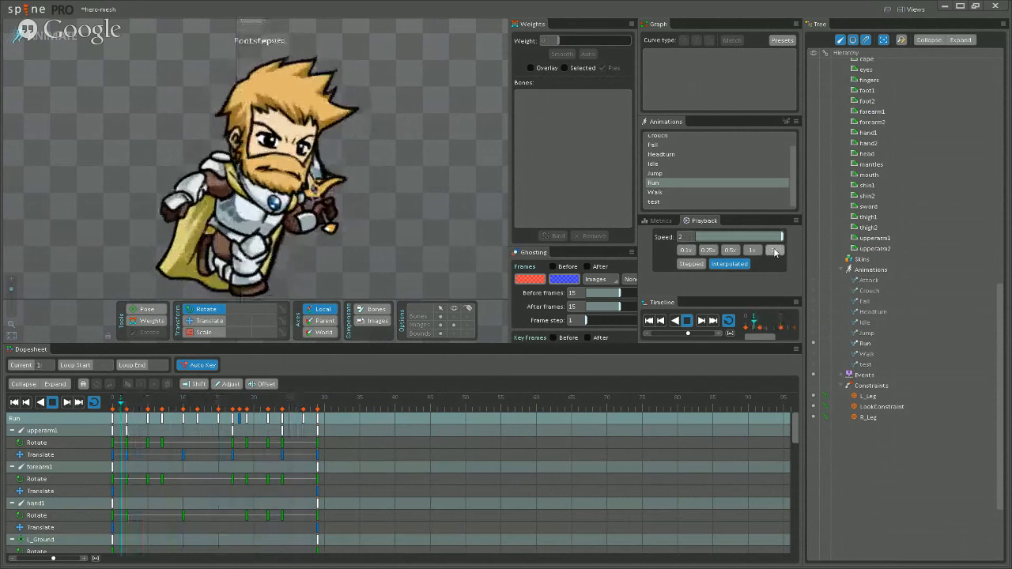
Turn off interpolated playback, try stepped playback on and off, and stop the Run animation after restoring 1x speed.
{"action": "left_click", "coordinate": [744, 264]}
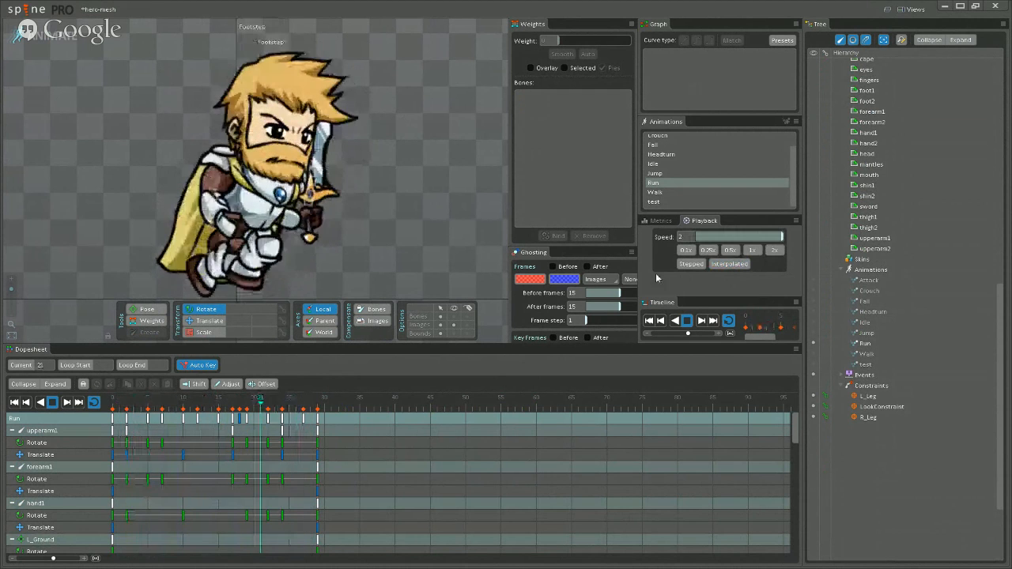
{"action": "left_click", "coordinate": [685, 265]}
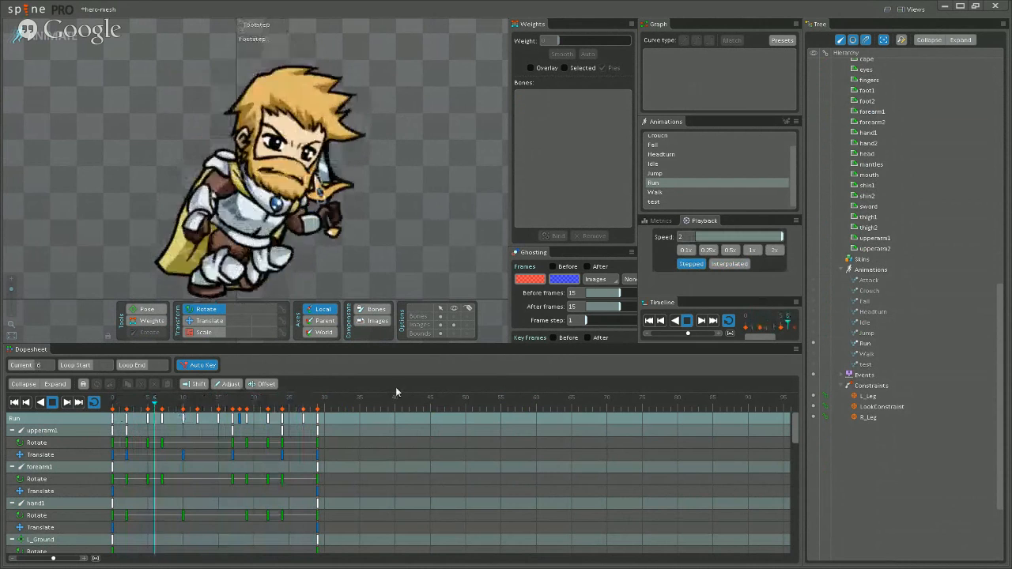
{"action": "left_click", "coordinate": [692, 264]}
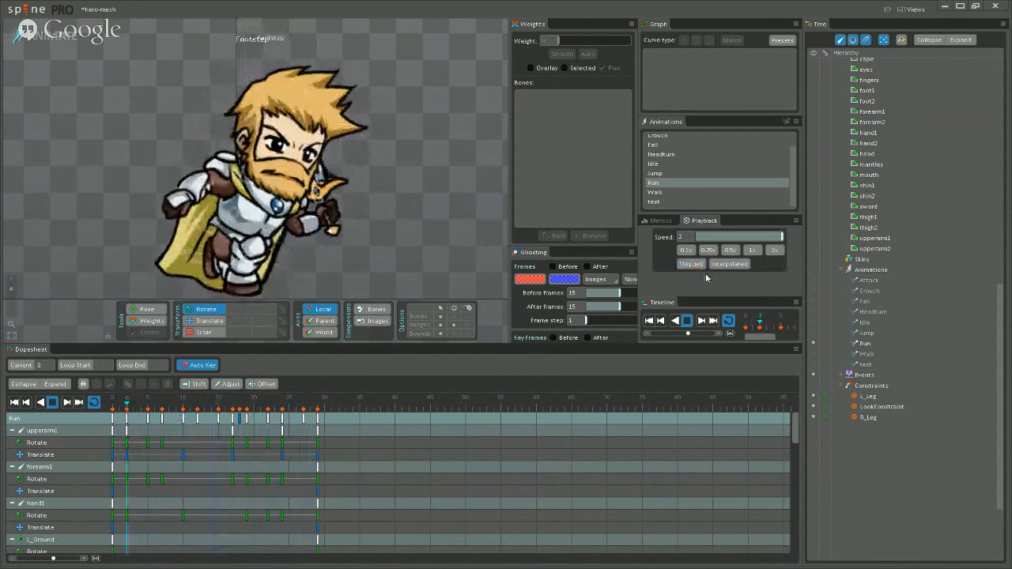
{"action": "left_click", "coordinate": [747, 251]}
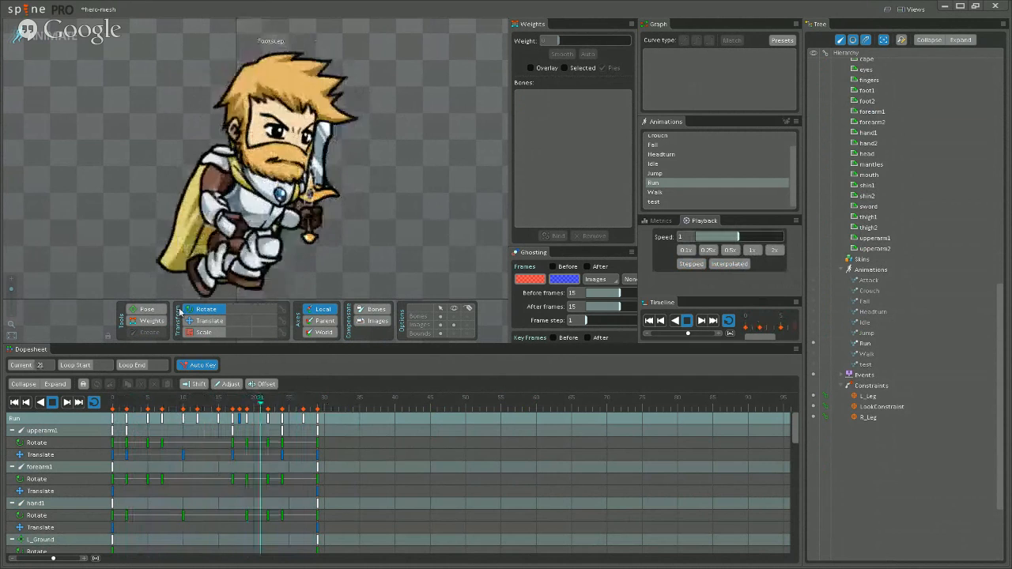
{"action": "left_click", "coordinate": [52, 402]}
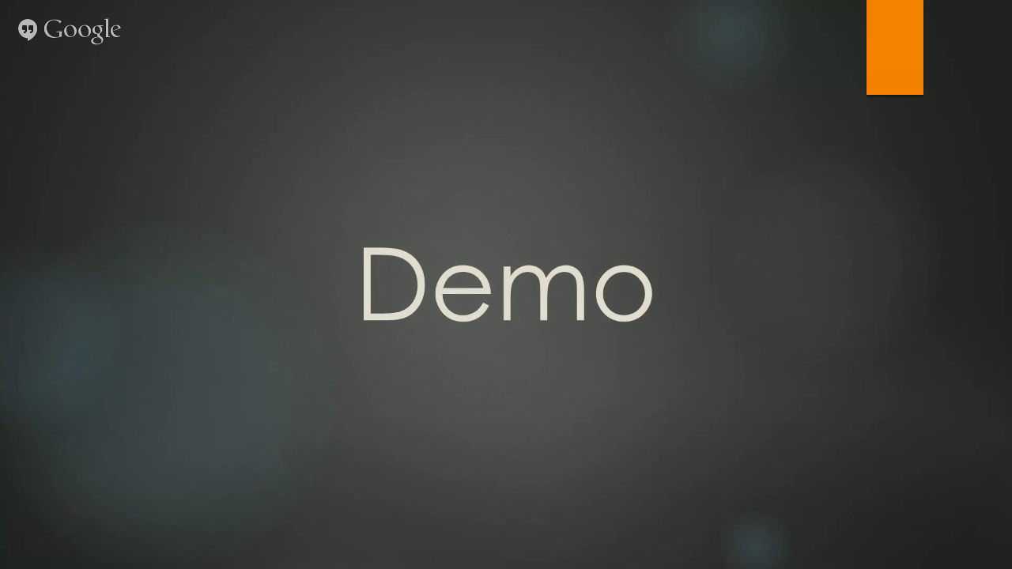
{"action": "key", "text": "Right"}
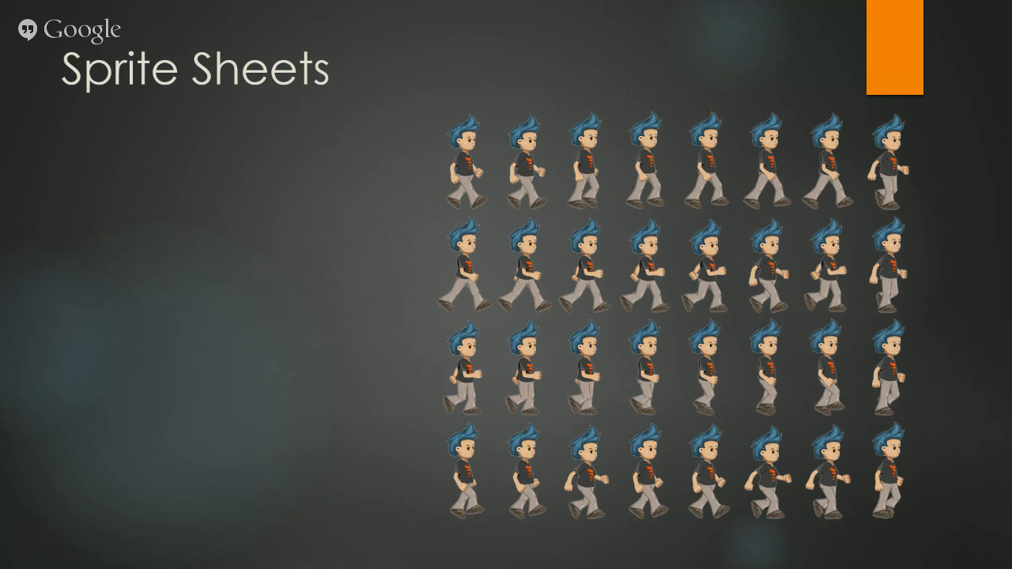
Switch to Spine, open the export settings, and review the JSON, GIF and JPEG options.
{"action": "key", "text": "alt+Tab"}
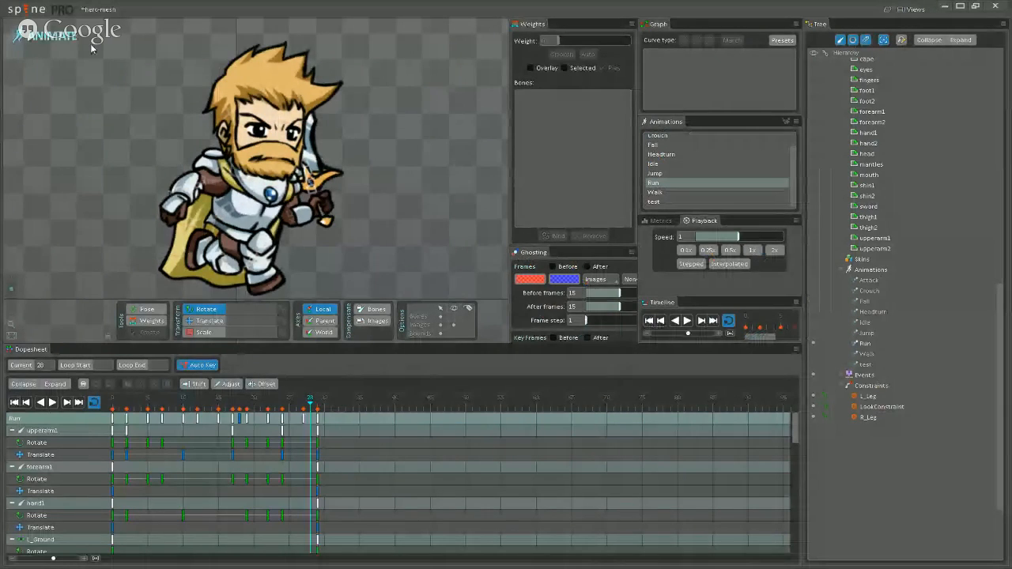
{"action": "left_click", "coordinate": [14, 10]}
{"action": "left_click", "coordinate": [37, 110]}
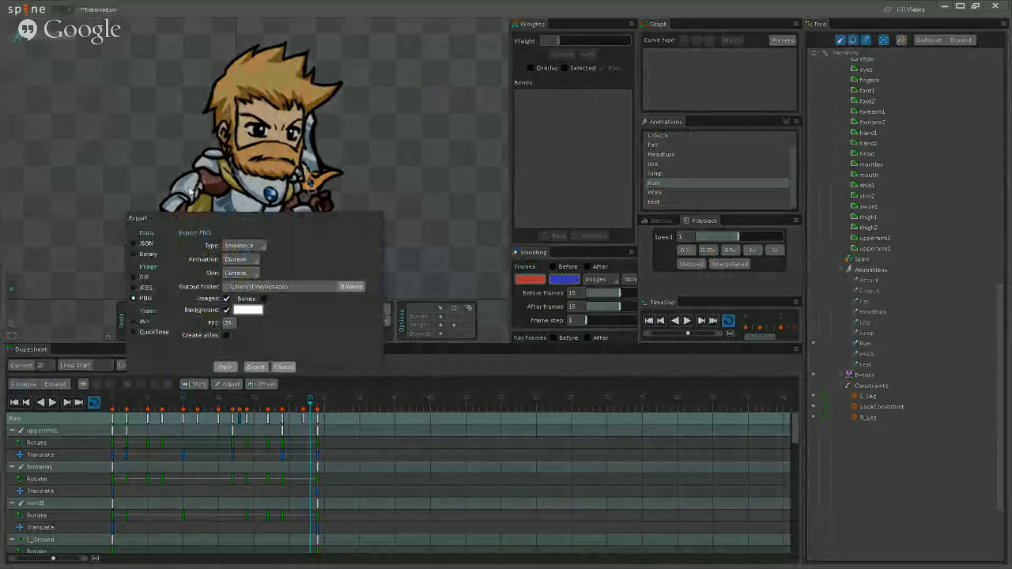
{"action": "left_click", "coordinate": [145, 245]}
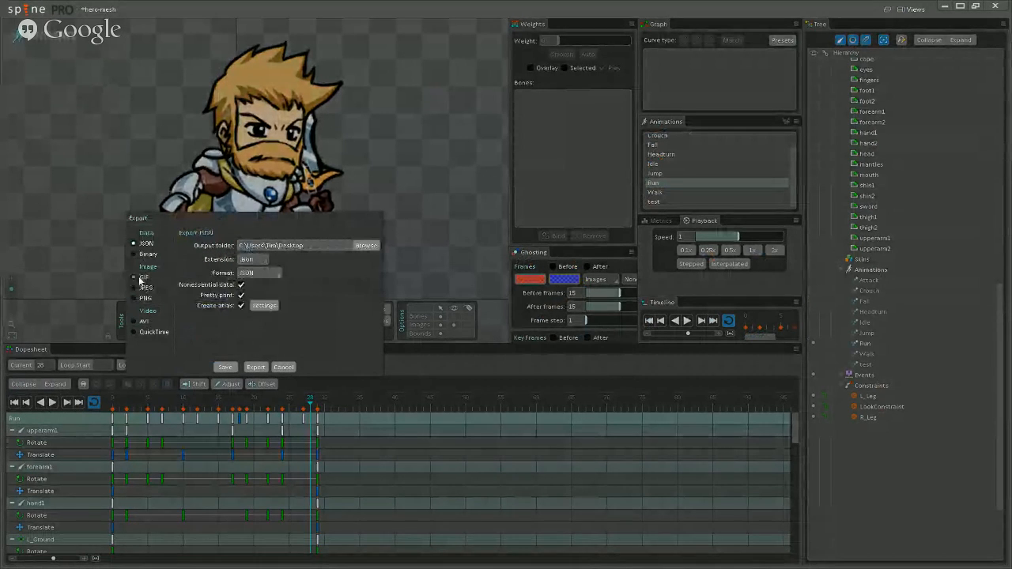
{"action": "left_click", "coordinate": [142, 278]}
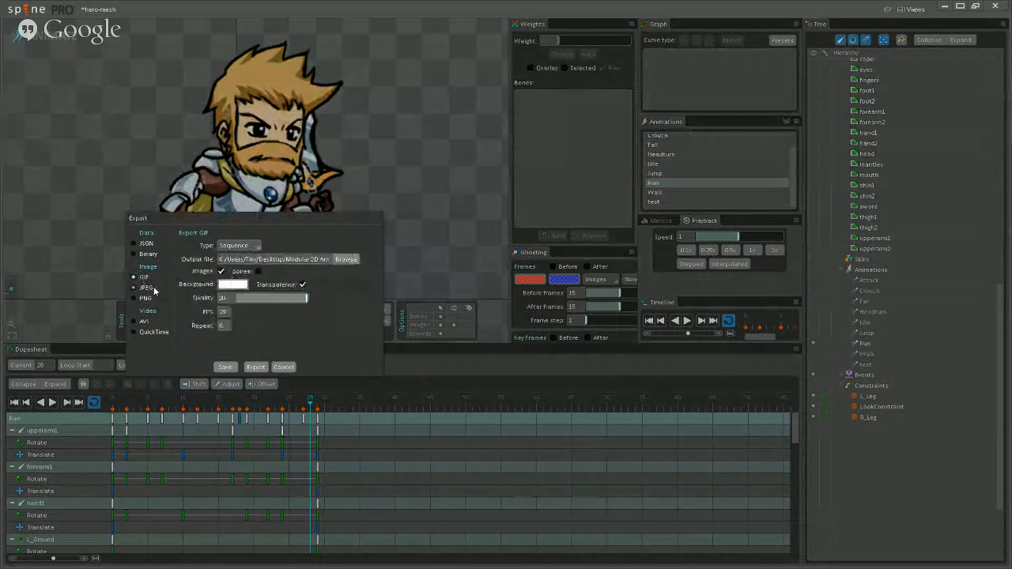
{"action": "left_click", "coordinate": [147, 287]}
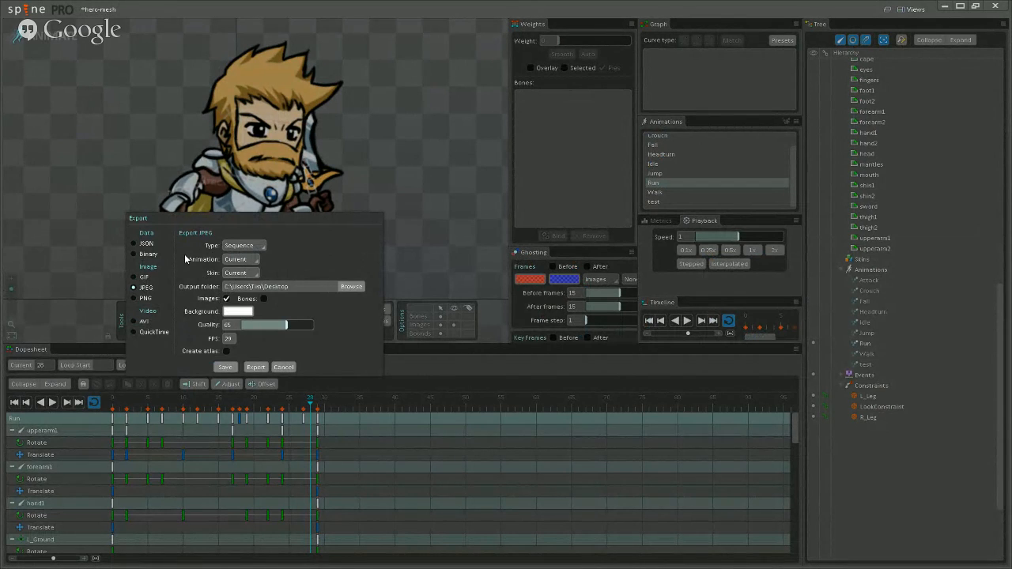
Review the JPEG export's type and animation choices, keeping Sequence and Current.
{"action": "left_click", "coordinate": [236, 246]}
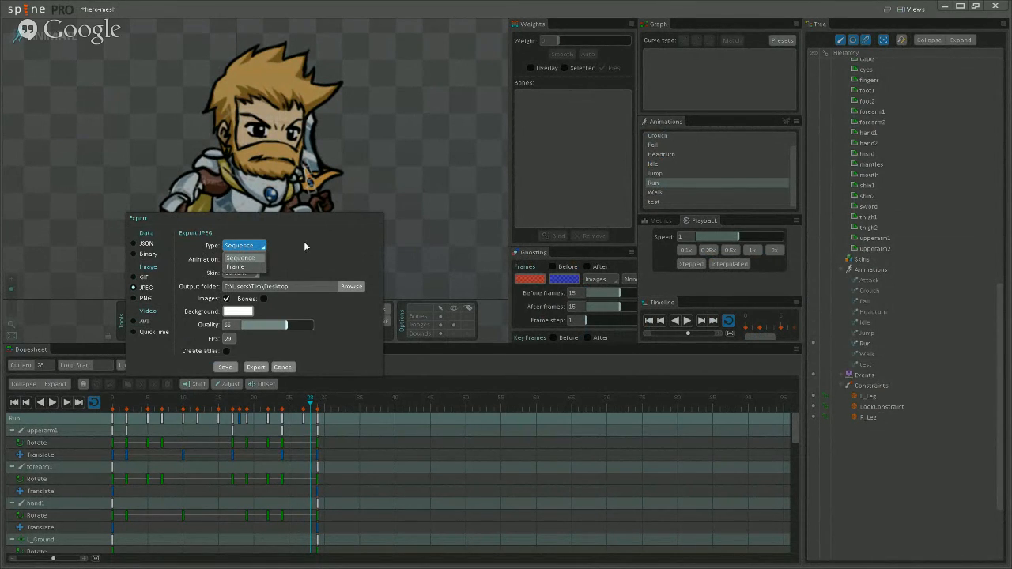
{"action": "left_click", "coordinate": [304, 247]}
{"action": "left_click", "coordinate": [251, 261]}
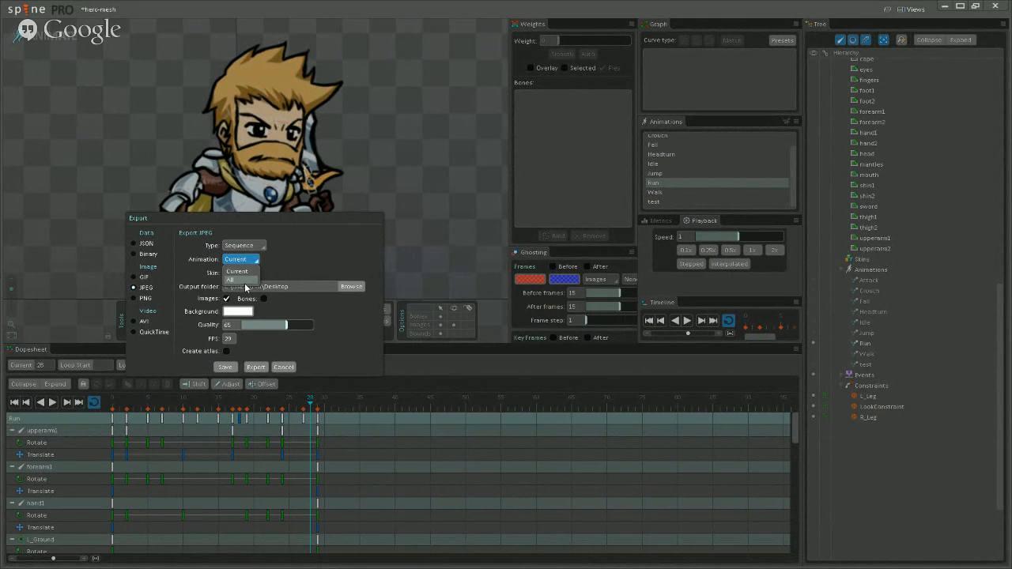
{"action": "left_click", "coordinate": [237, 272]}
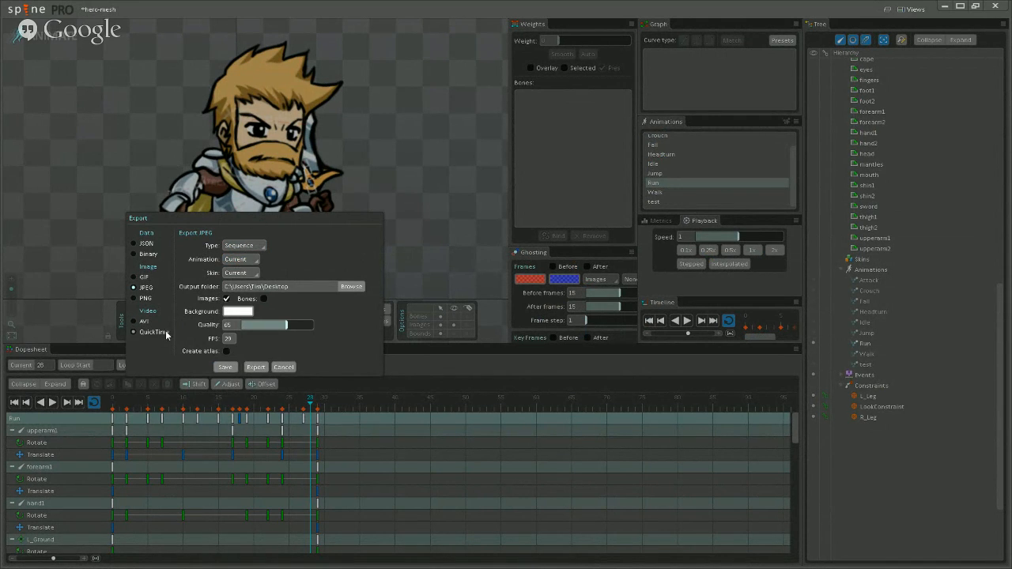
Review the AVI export options and the type choices of the PNG export.
{"action": "left_click", "coordinate": [142, 321]}
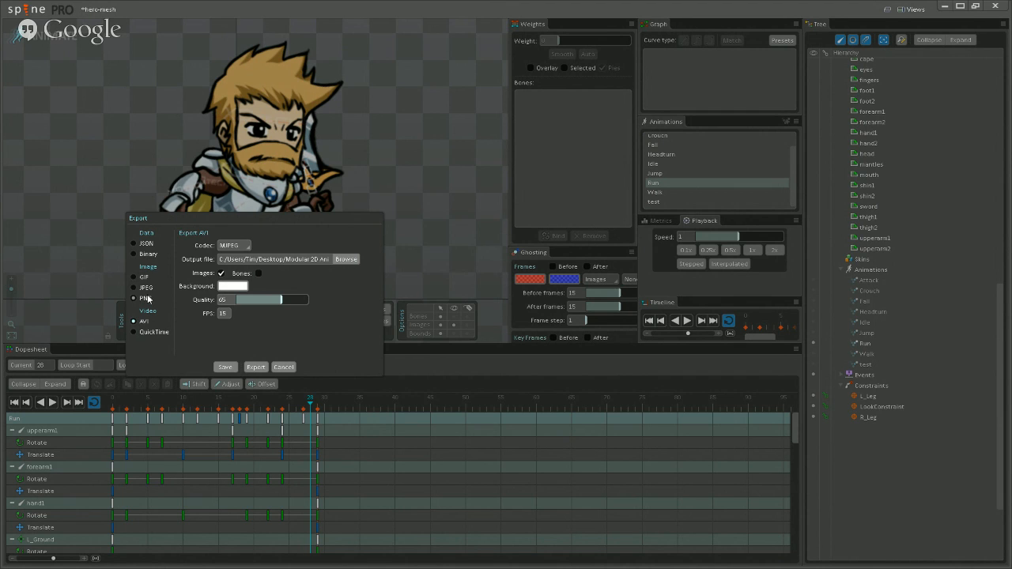
{"action": "left_click", "coordinate": [149, 298]}
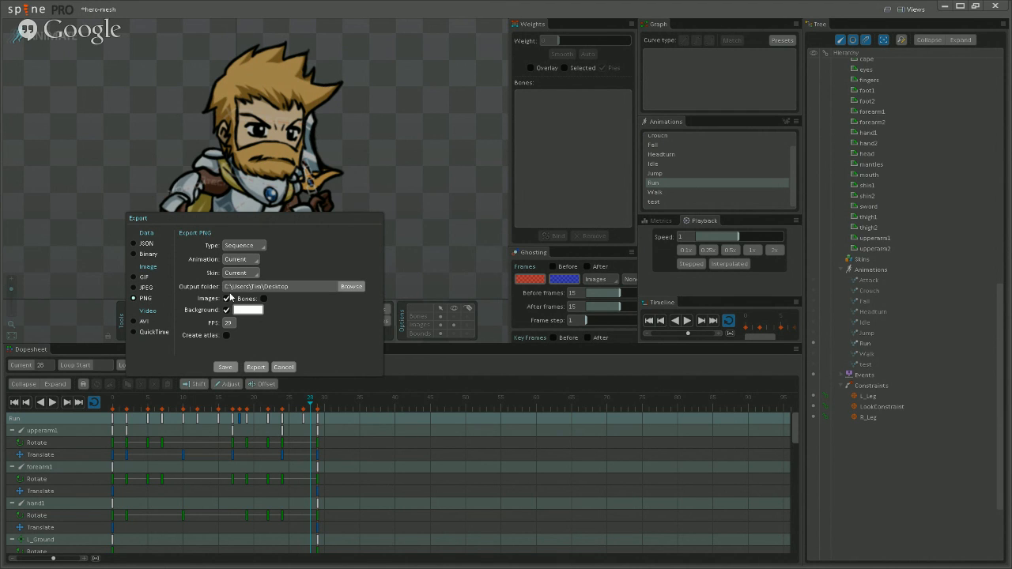
{"action": "left_click", "coordinate": [245, 246]}
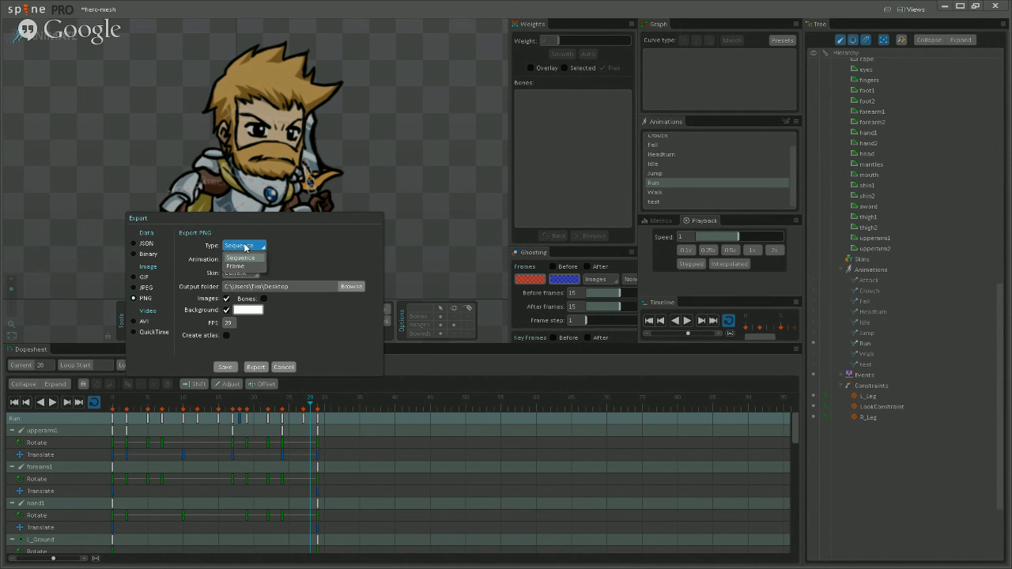
Review the JSON export options and their texture packer settings, and close the export settings without exporting.
{"action": "left_click", "coordinate": [145, 244]}
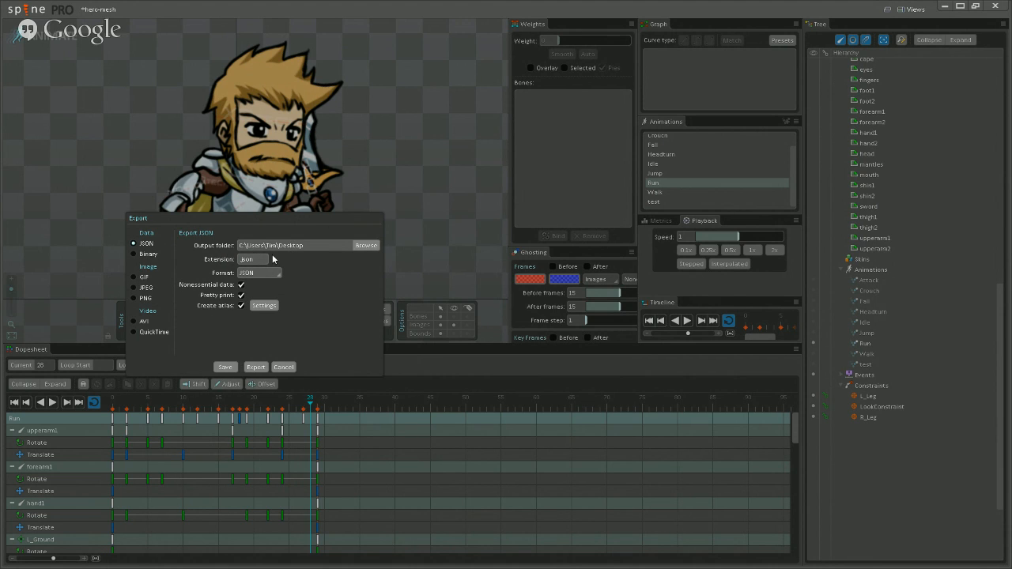
{"action": "left_click", "coordinate": [265, 304]}
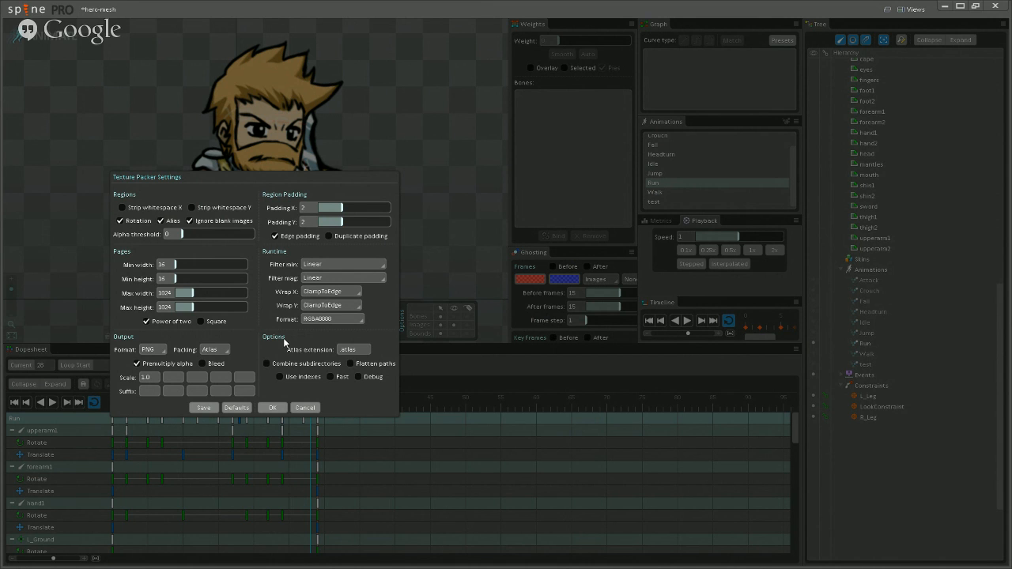
{"action": "key", "text": "Escape"}
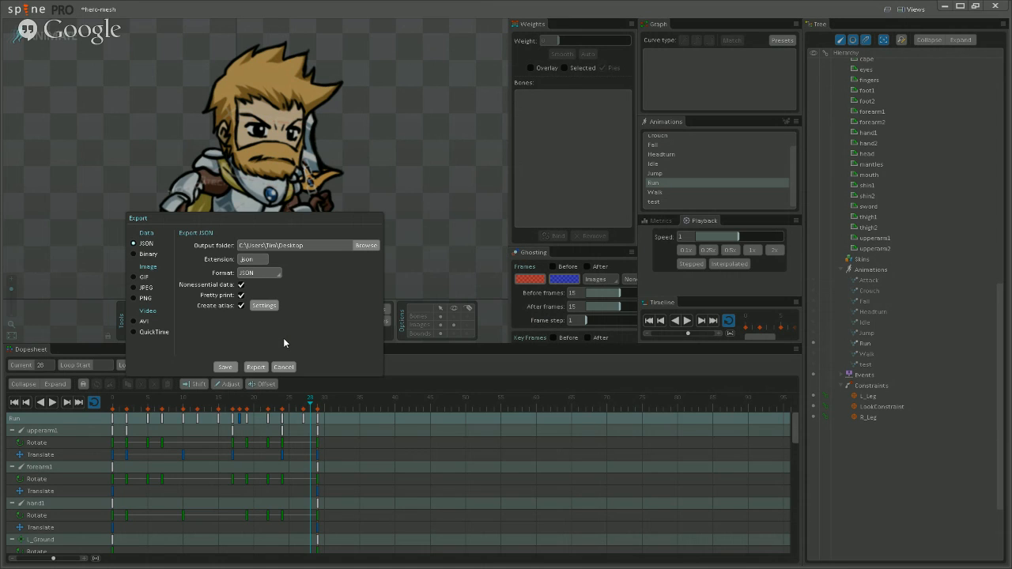
{"action": "key", "text": "Escape"}
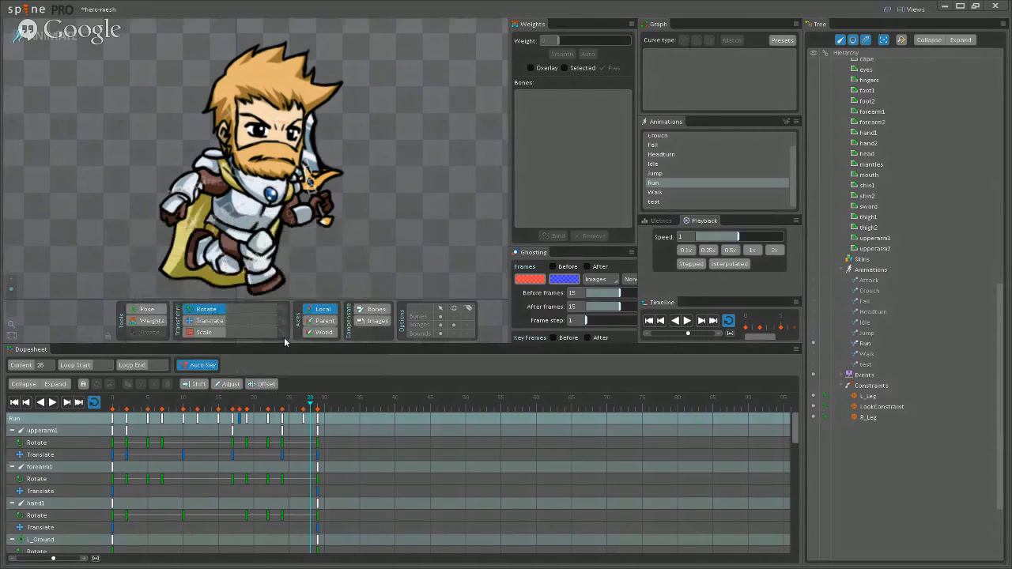
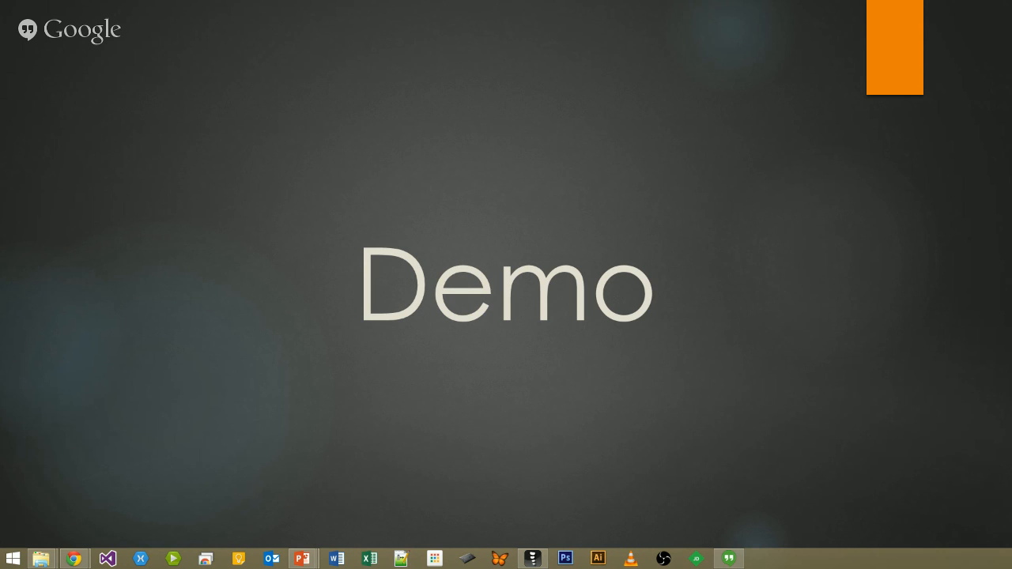
Switch to Spine, bring the window with the goblins-mesh project onto this screen, and maximize it.
{"action": "left_click_drag", "start_coordinate": [0, 82], "coordinate": [370, 145]}
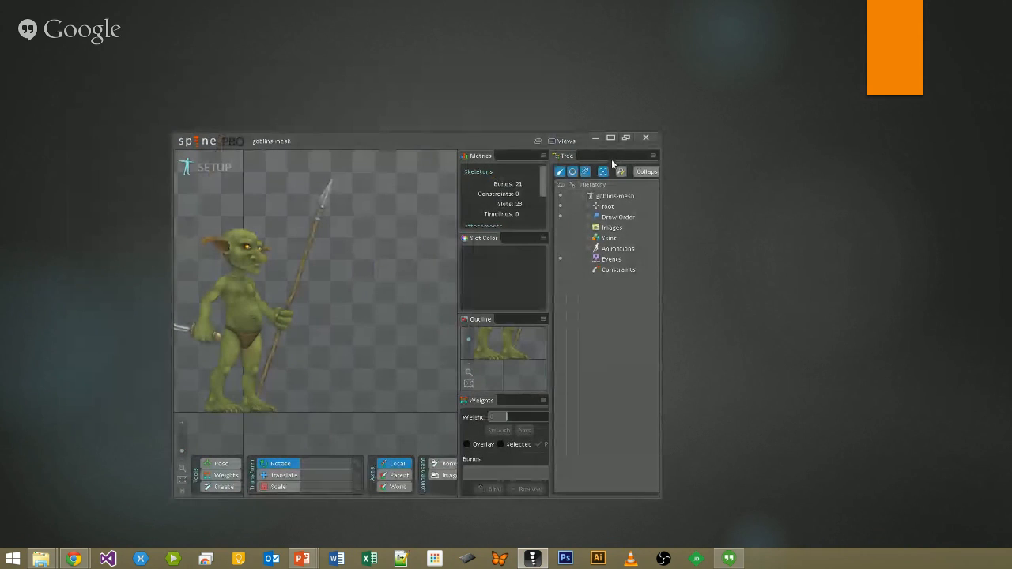
{"action": "left_click", "coordinate": [626, 138]}
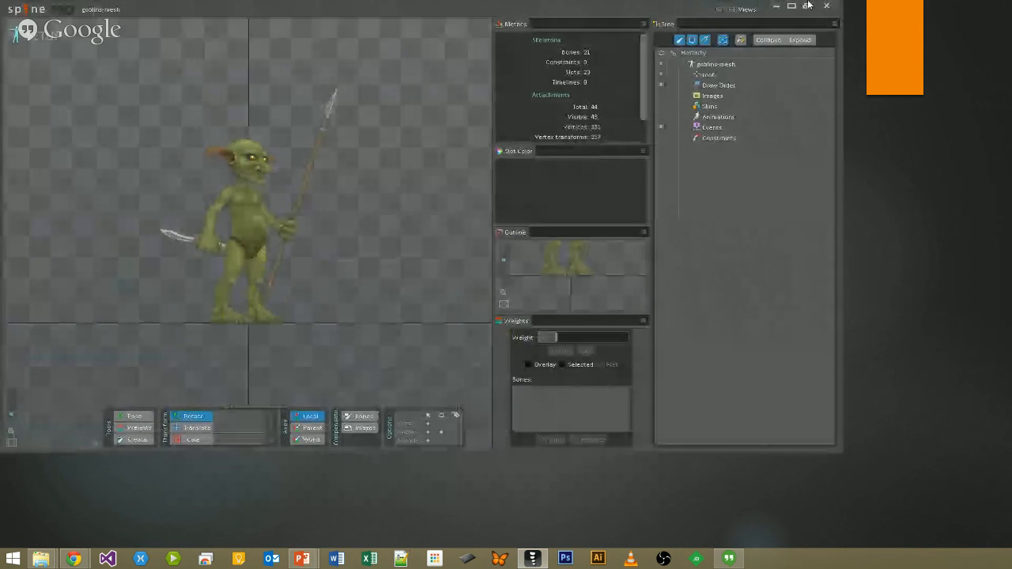
{"action": "left_click", "coordinate": [808, 7]}
{"action": "double_click", "coordinate": [603, 141]}
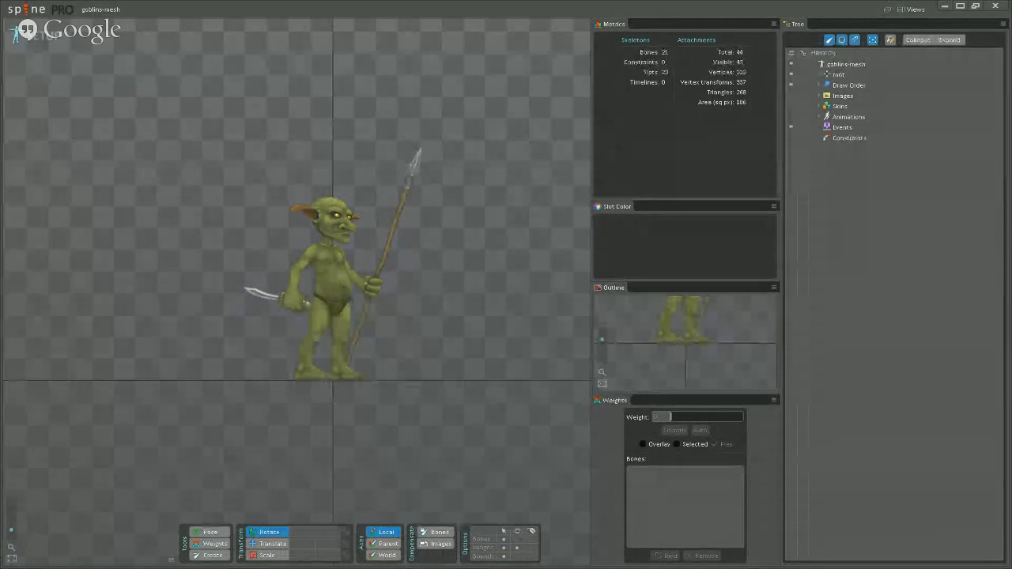
Select the left foot bone, open the walk animation in Animate mode, and play it briefly before stopping playback.
{"action": "left_click", "coordinate": [344, 382]}
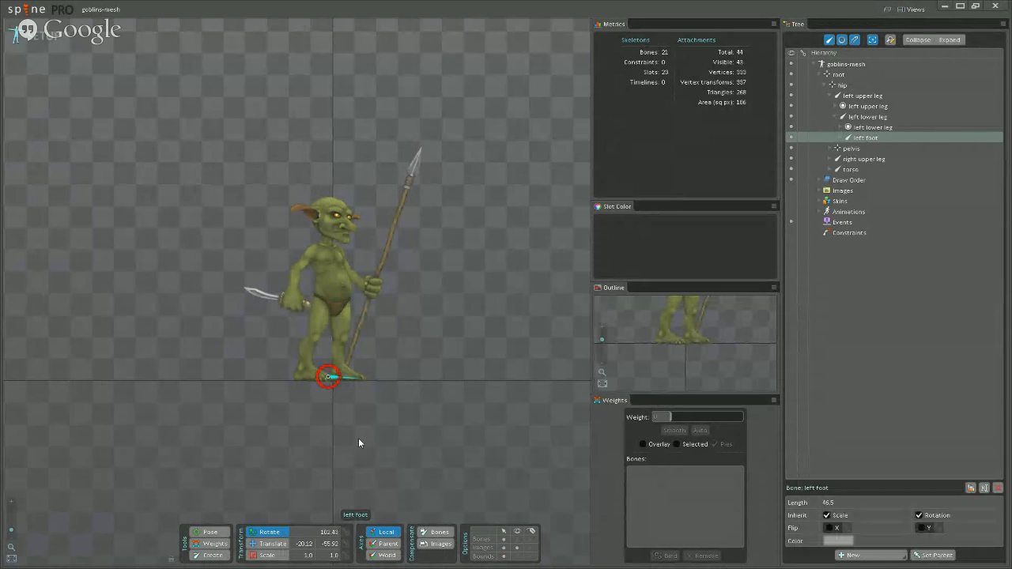
{"action": "scroll", "coordinate": [360, 437], "scroll_direction": "up", "scroll_amount": 4}
{"action": "left_click_drag", "start_coordinate": [432, 346], "coordinate": [422, 422]}
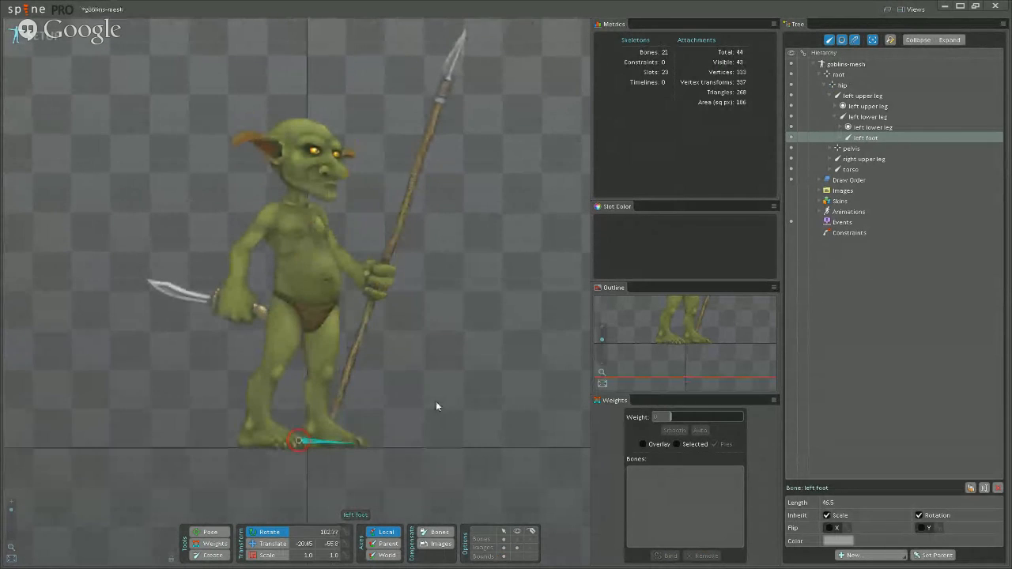
{"action": "left_click", "coordinate": [820, 212]}
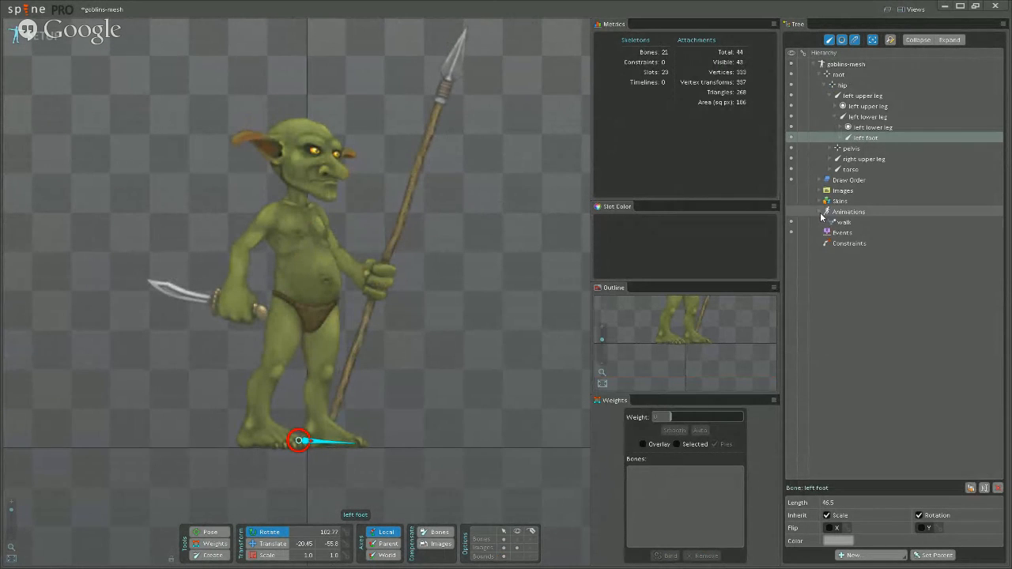
{"action": "left_click", "coordinate": [839, 225]}
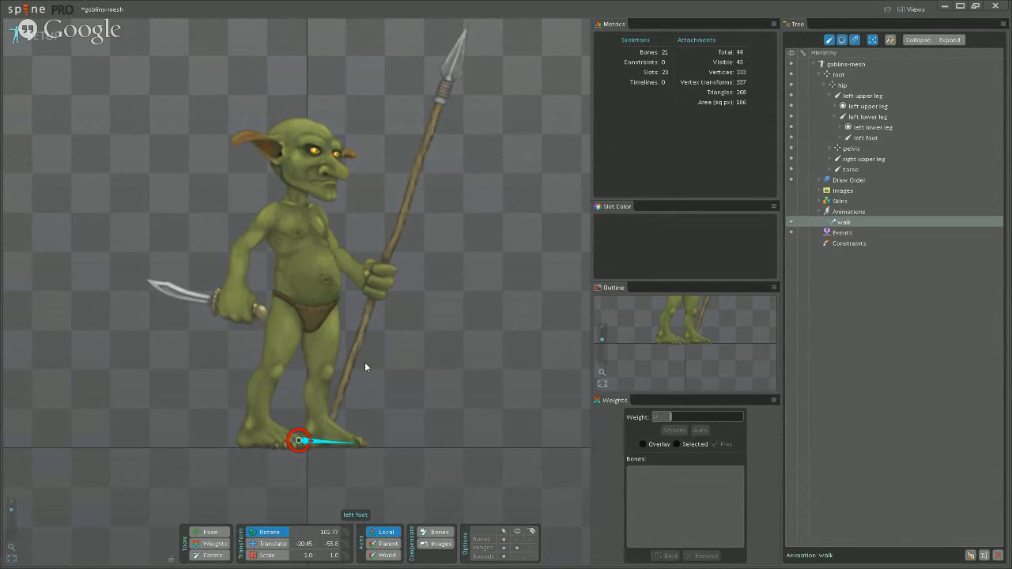
{"action": "left_click", "coordinate": [47, 48]}
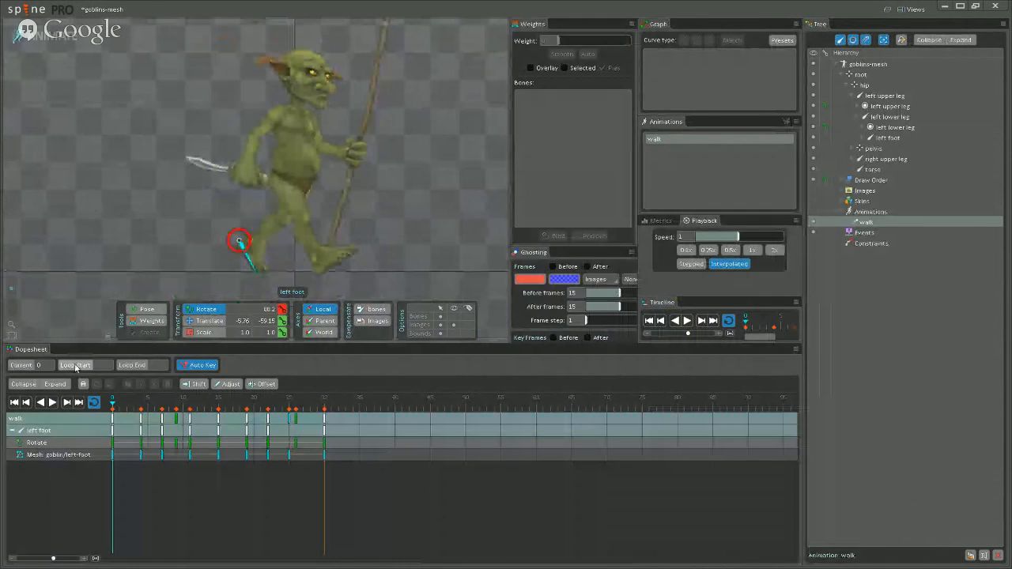
{"action": "left_click", "coordinate": [55, 403]}
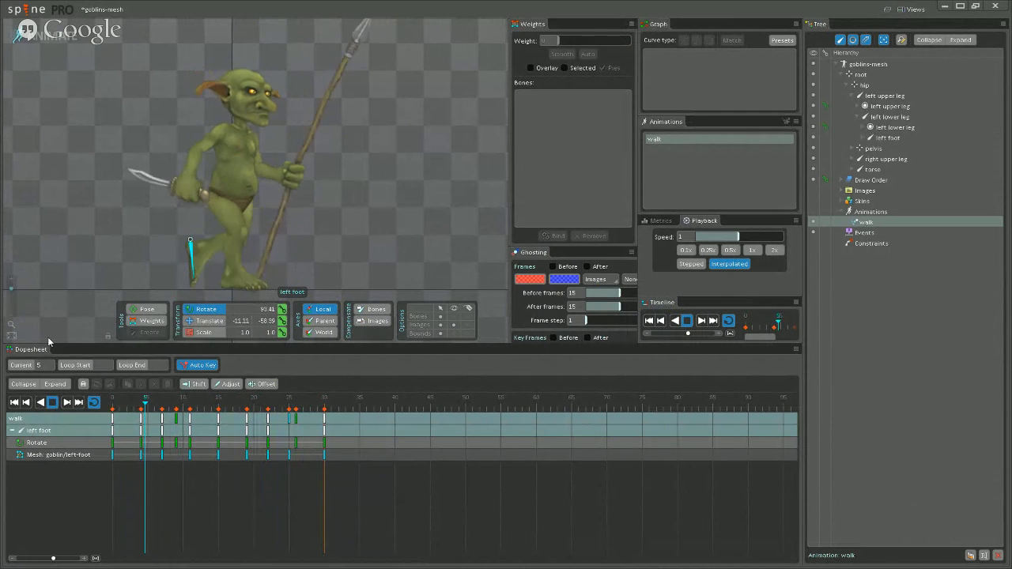
{"action": "left_click", "coordinate": [53, 402]}
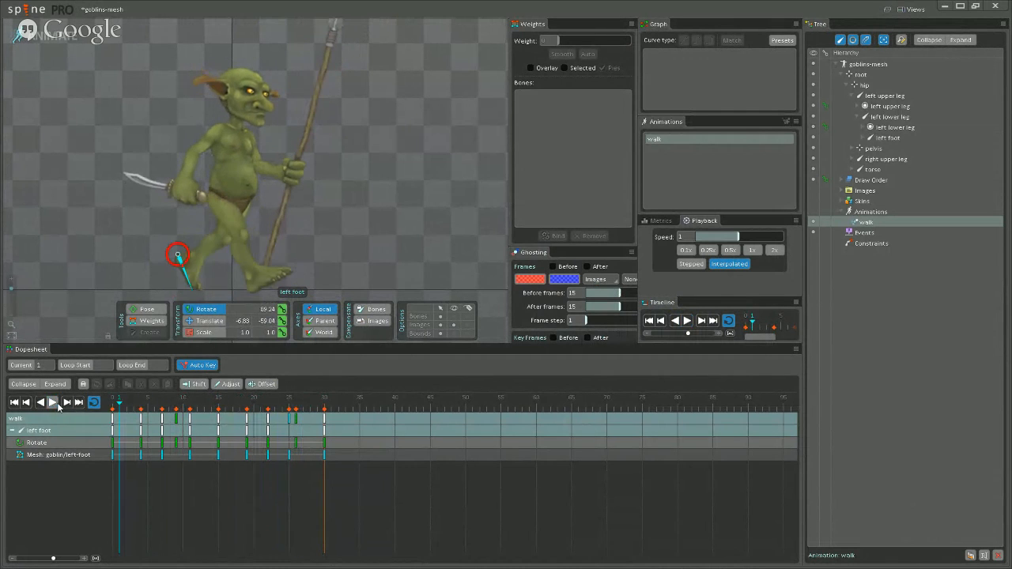
Select the goblin/torso mesh and return to Setup mode.
{"action": "left_click", "coordinate": [248, 177]}
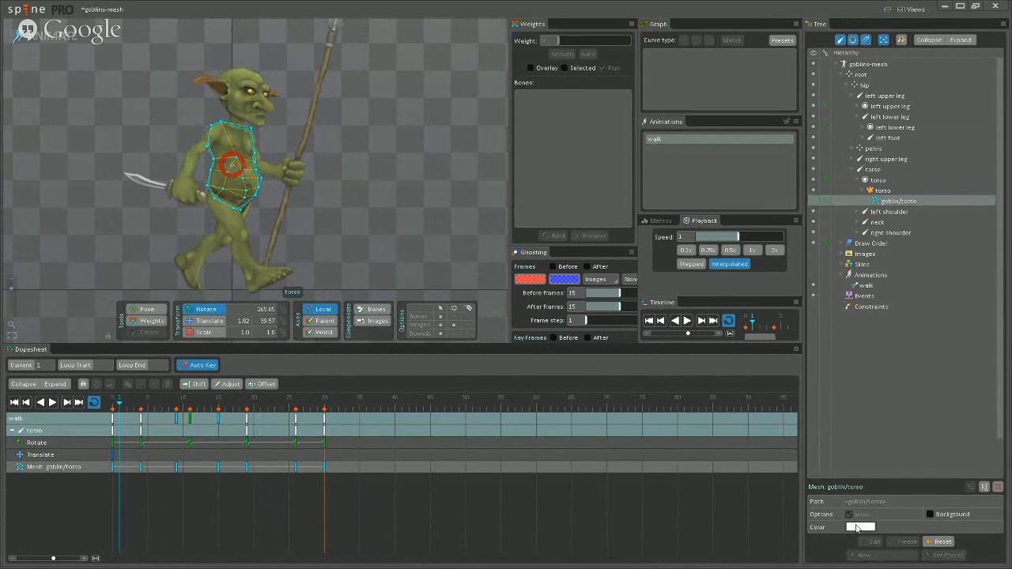
{"action": "left_click", "coordinate": [895, 307]}
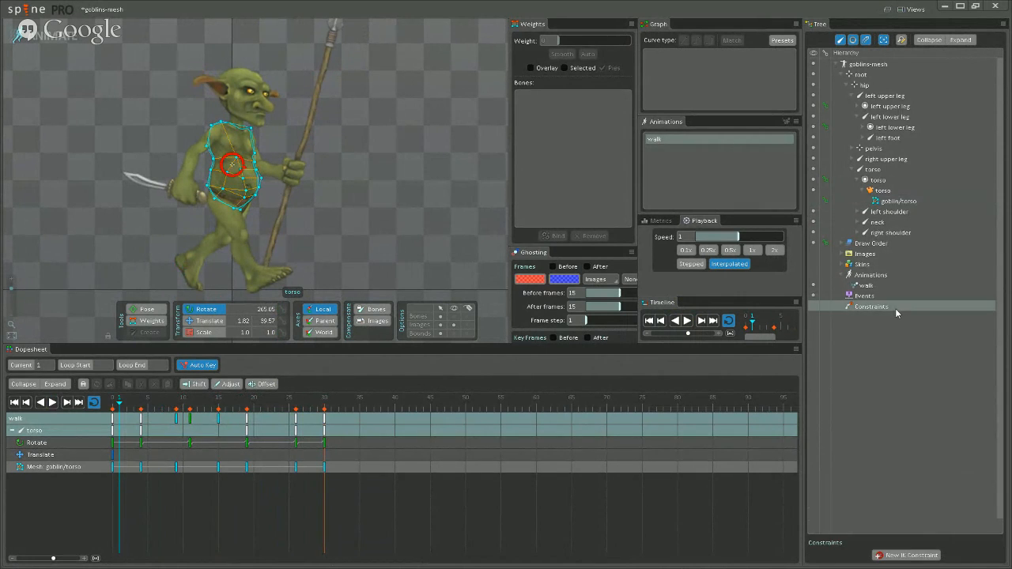
{"action": "left_click", "coordinate": [893, 202]}
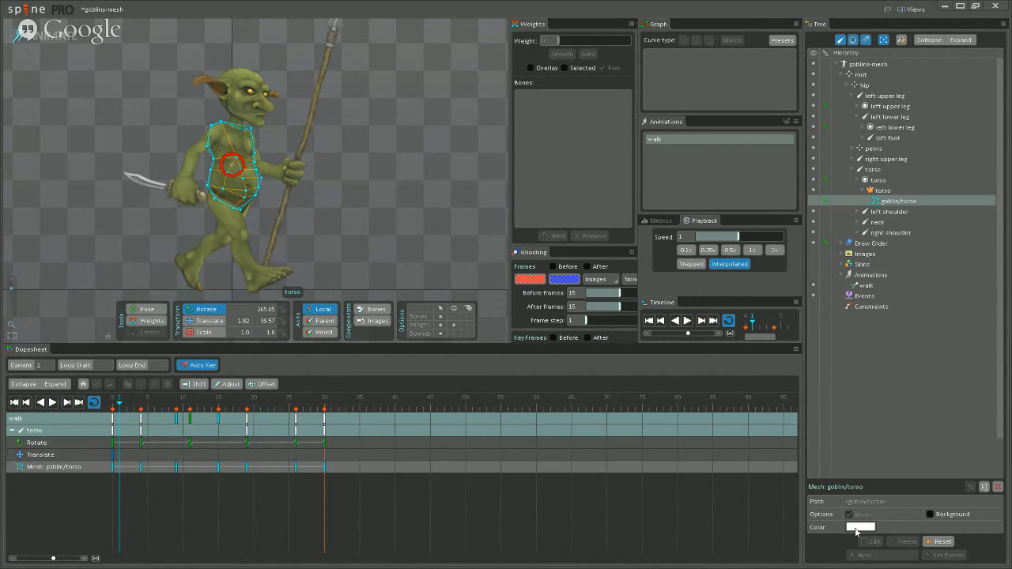
{"action": "left_click", "coordinate": [63, 37]}
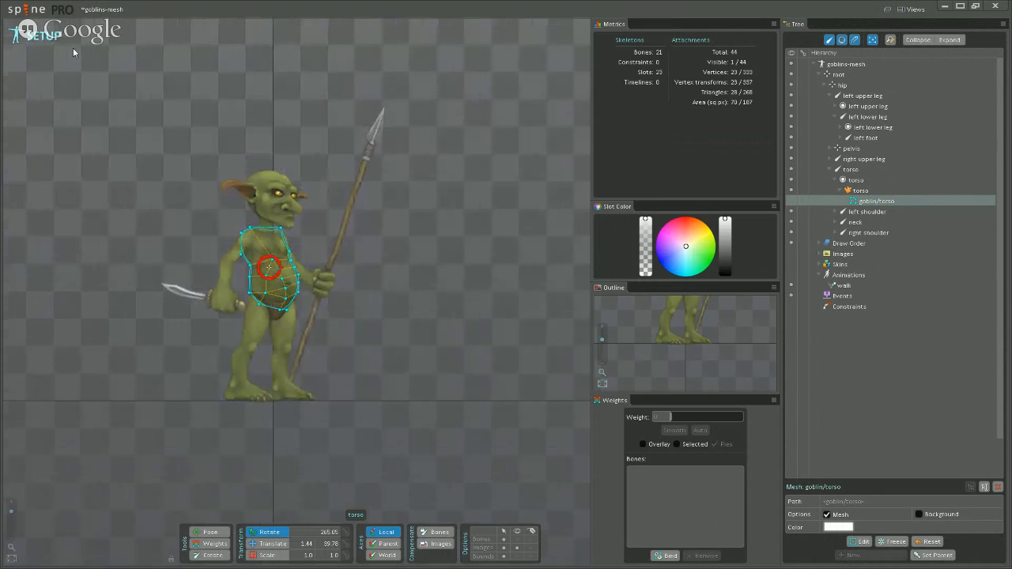
Try an orange tint on the torso's slot color, undo it, and deselect the mesh.
{"action": "mouse_move", "coordinate": [694, 231]}
{"action": "left_mouse_down"}
{"action": "mouse_move", "coordinate": [692, 241]}
{"action": "mouse_move", "coordinate": [690, 232]}
{"action": "left_mouse_up"}
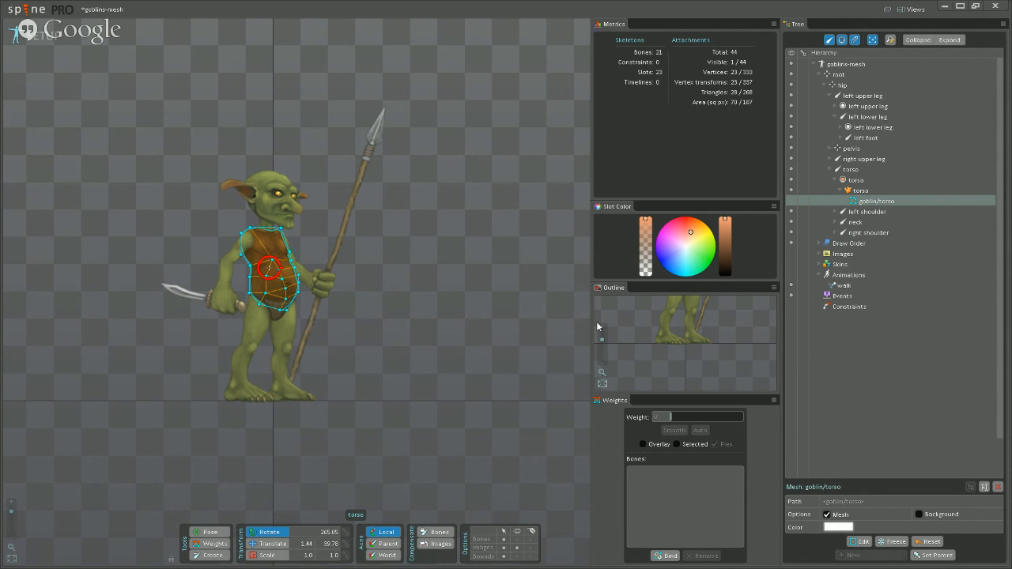
{"action": "key", "text": "ctrl+z"}
{"action": "key", "text": "ctrl+z"}
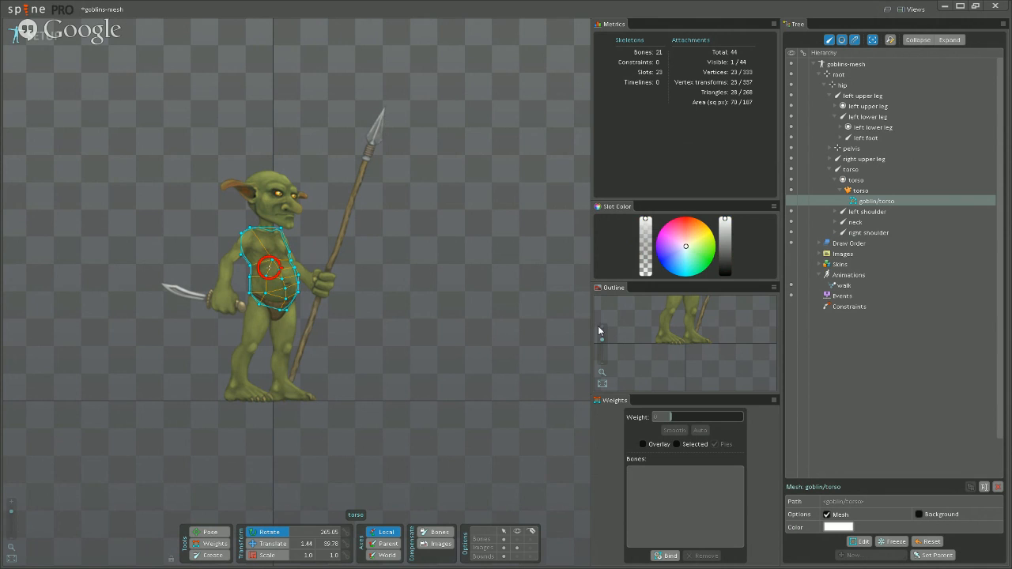
{"action": "left_click", "coordinate": [489, 255]}
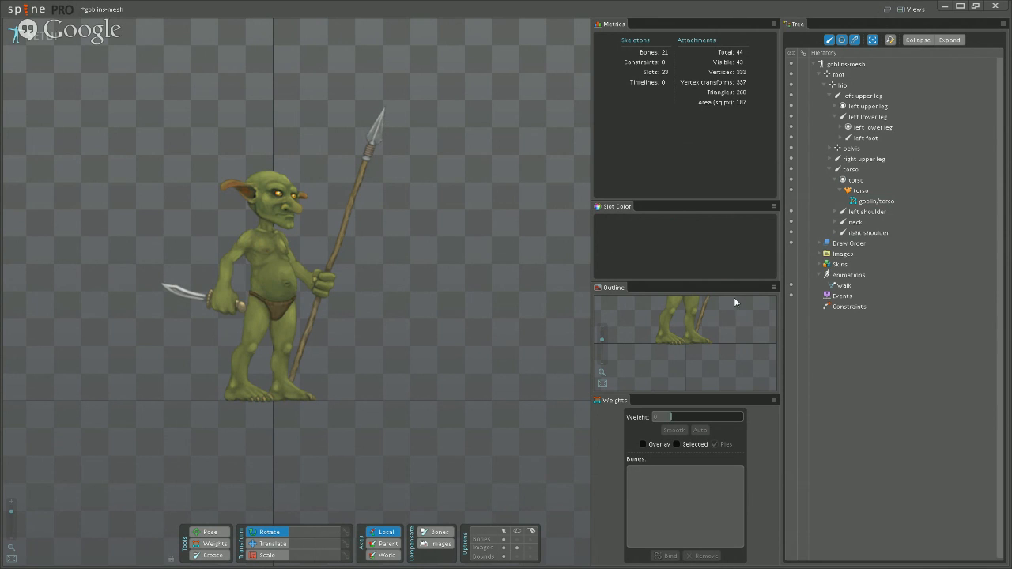
Expand the Skins node to show goblin and goblingirl, and open the New Skin prompt without creating a skin.
{"action": "left_click", "coordinate": [845, 287]}
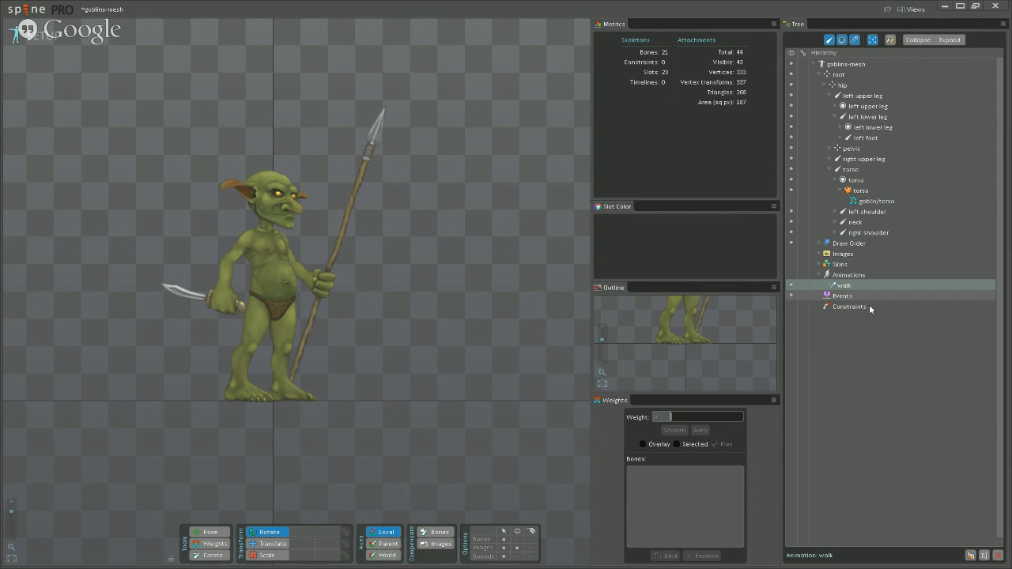
{"action": "left_click", "coordinate": [819, 264]}
{"action": "left_click", "coordinate": [840, 266]}
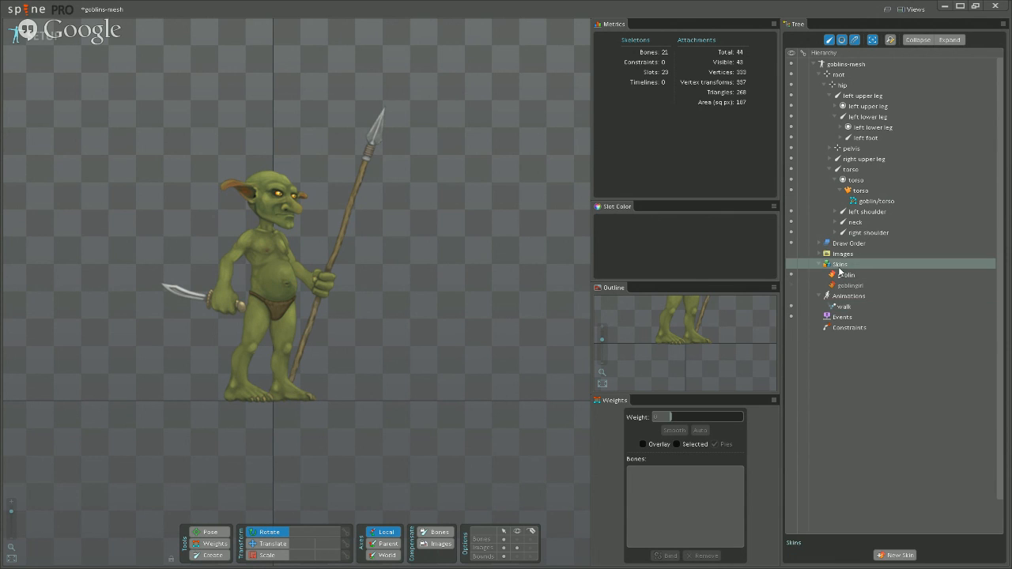
{"action": "left_click", "coordinate": [893, 556]}
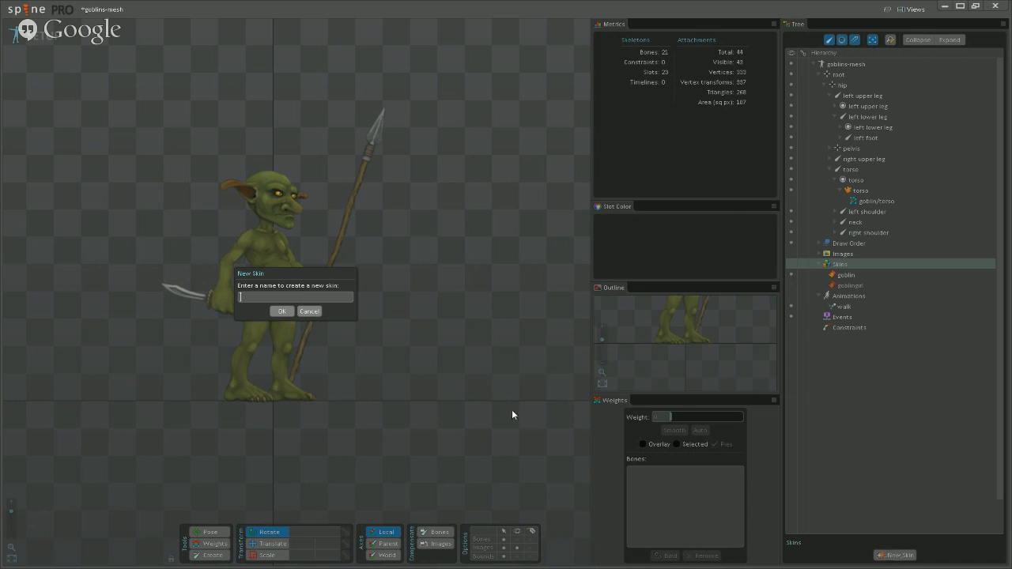
{"action": "left_click", "coordinate": [308, 310]}
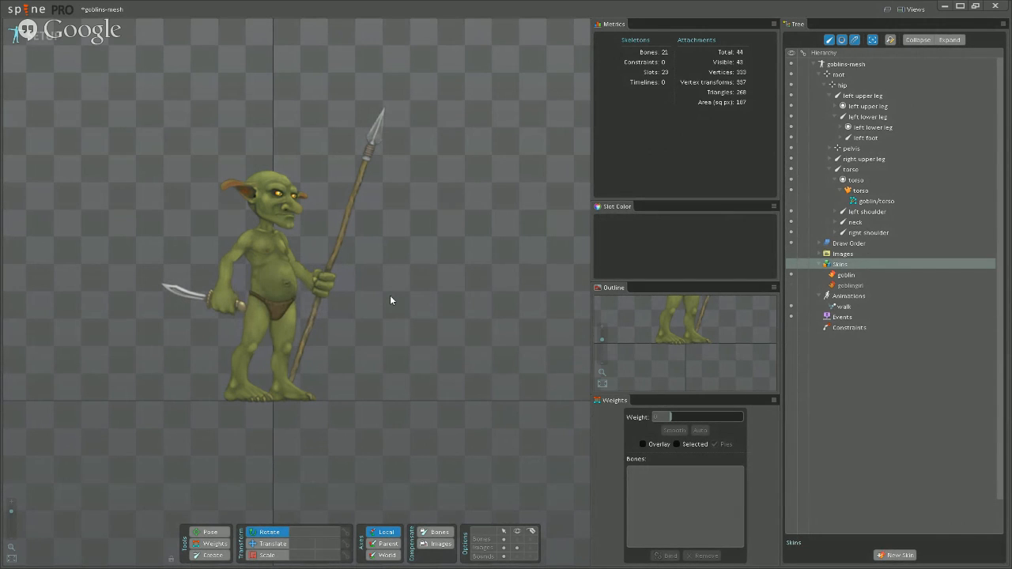
Expand the goblin and goblingirl image folders, compare their head images, and clear the selection.
{"action": "left_click", "coordinate": [819, 254]}
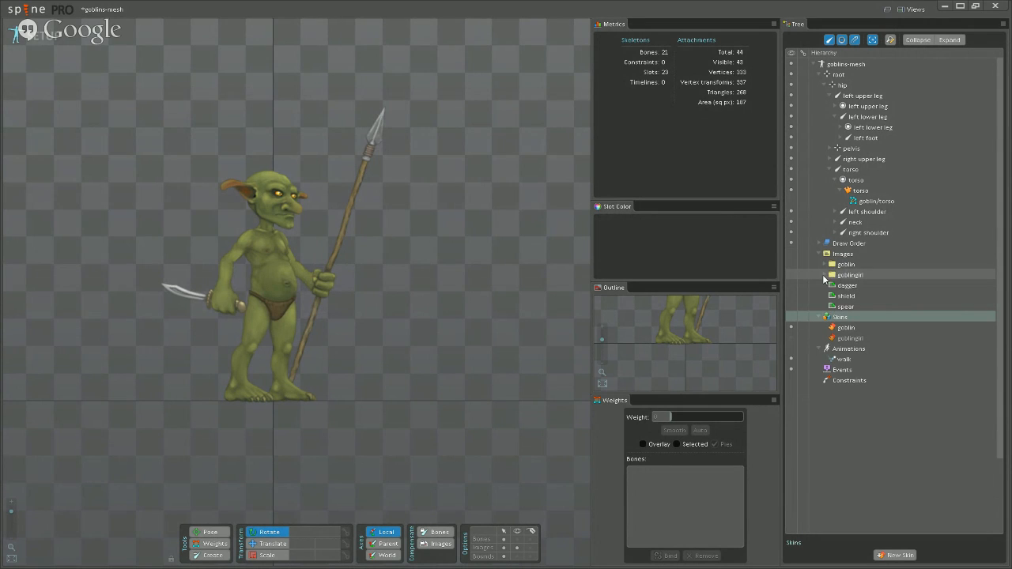
{"action": "left_click", "coordinate": [824, 275]}
{"action": "left_click", "coordinate": [824, 265]}
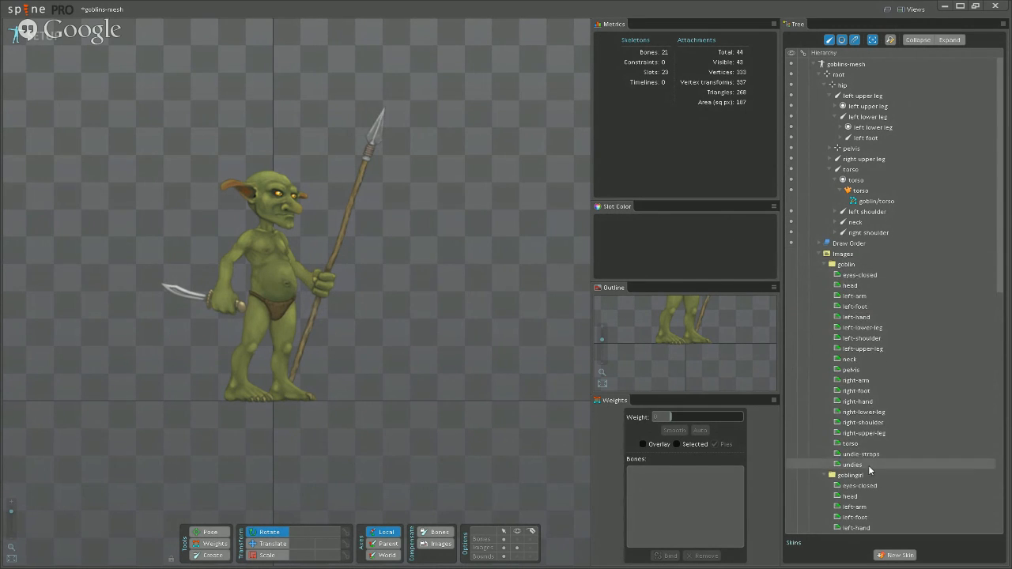
{"action": "left_click", "coordinate": [853, 285]}
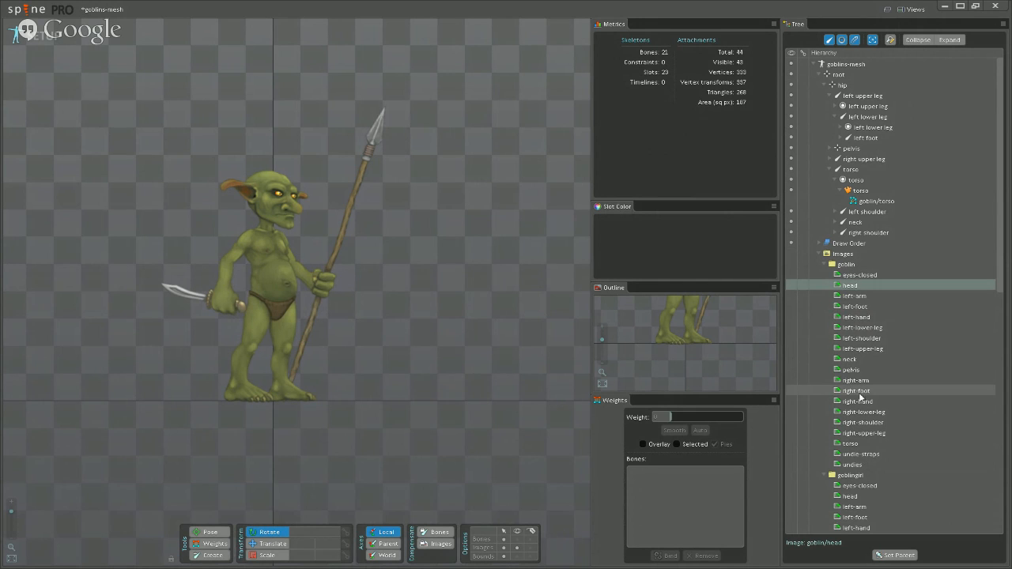
{"action": "left_click", "coordinate": [856, 496]}
{"action": "mouse_move", "coordinate": [854, 499]}
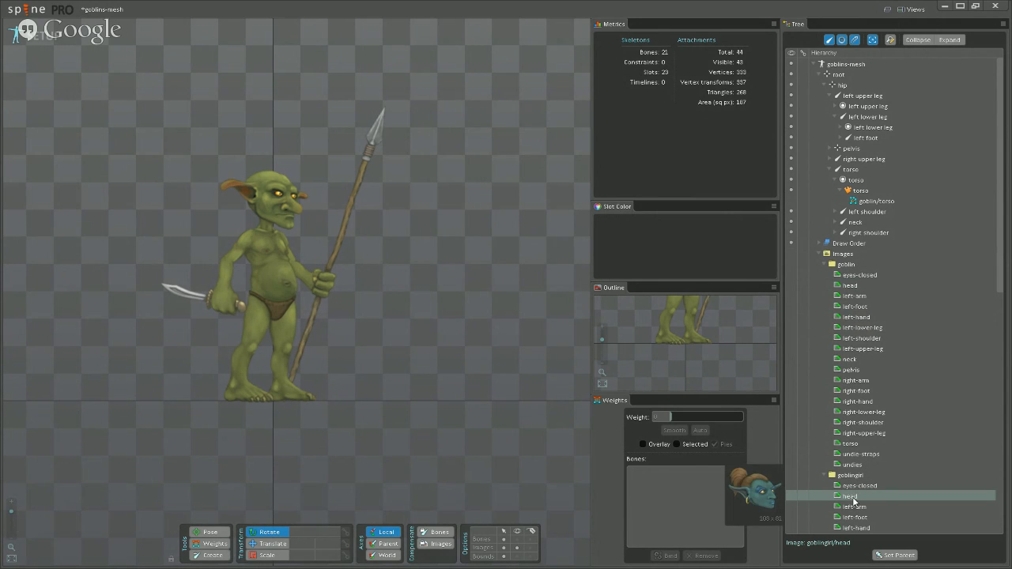
{"action": "mouse_move", "coordinate": [849, 286]}
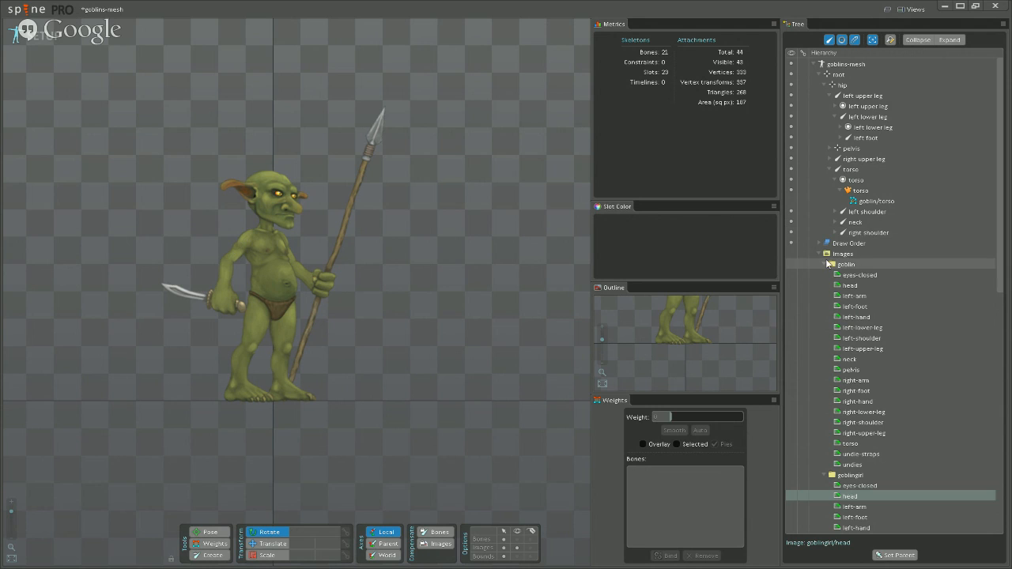
{"action": "left_click", "coordinate": [460, 369]}
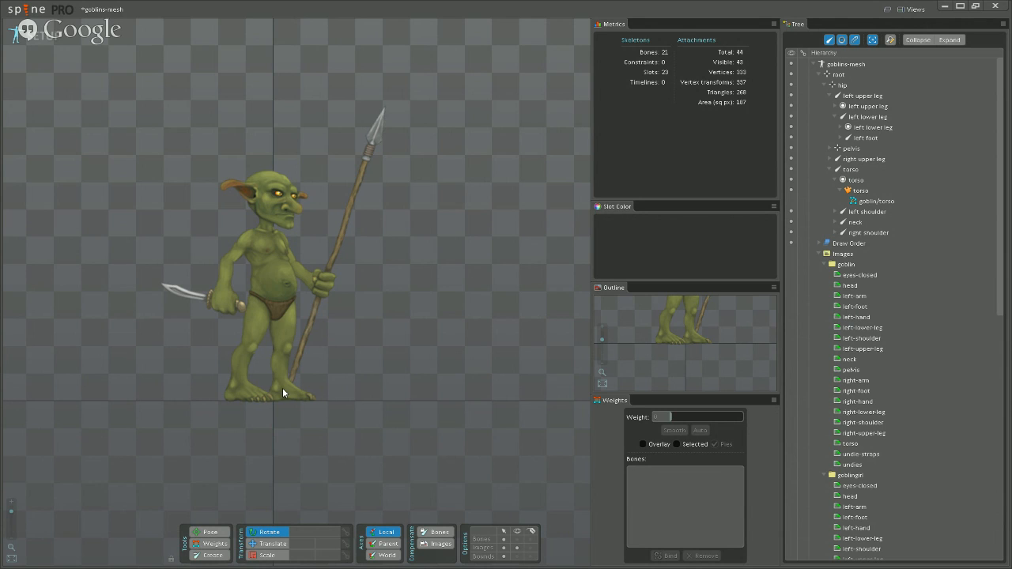
Return to Animate mode, start playing the walk animation, and collapse the Images node in the tree.
{"action": "left_click", "coordinate": [40, 37]}
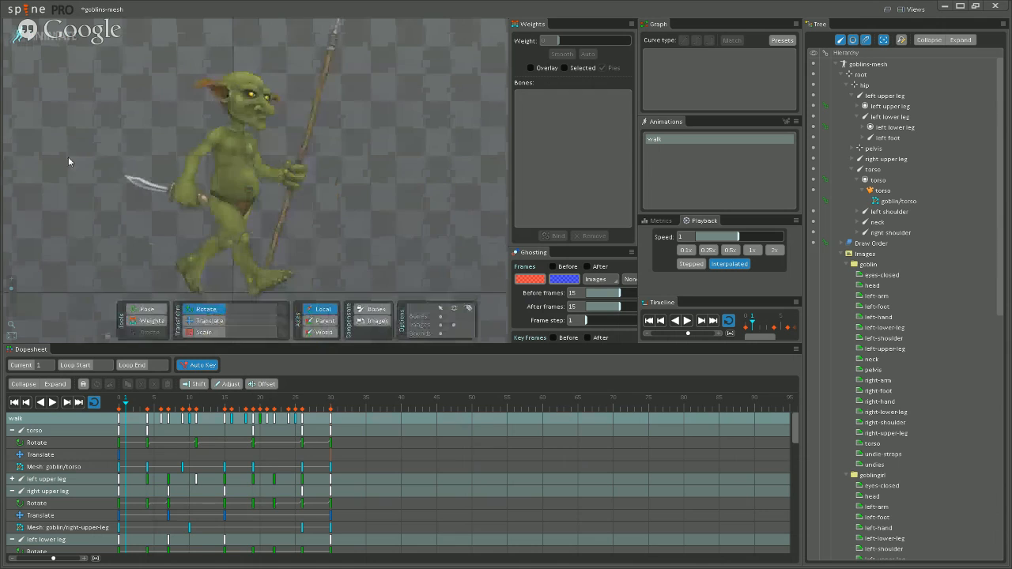
{"action": "left_click", "coordinate": [47, 403]}
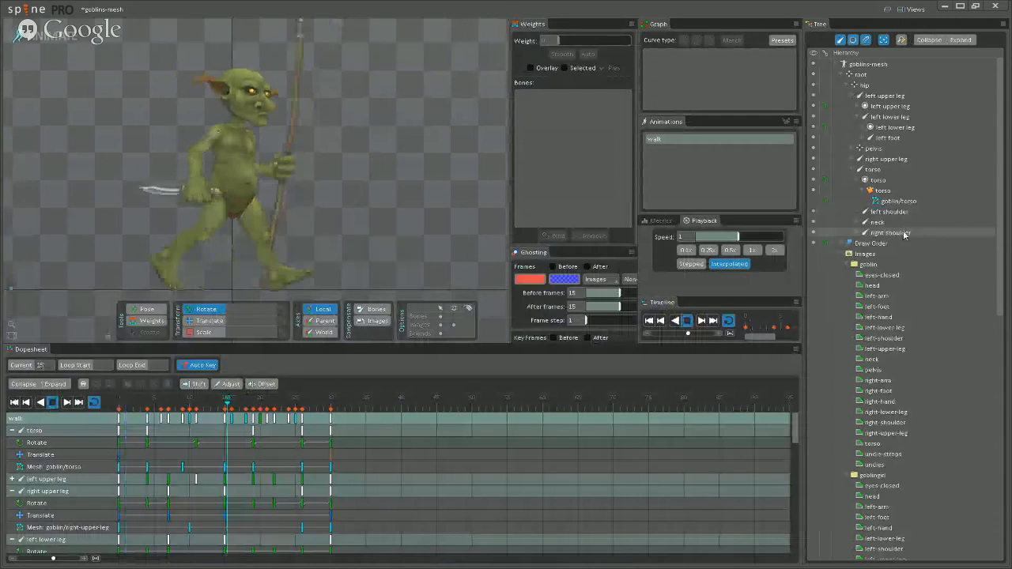
{"action": "left_click", "coordinate": [843, 254]}
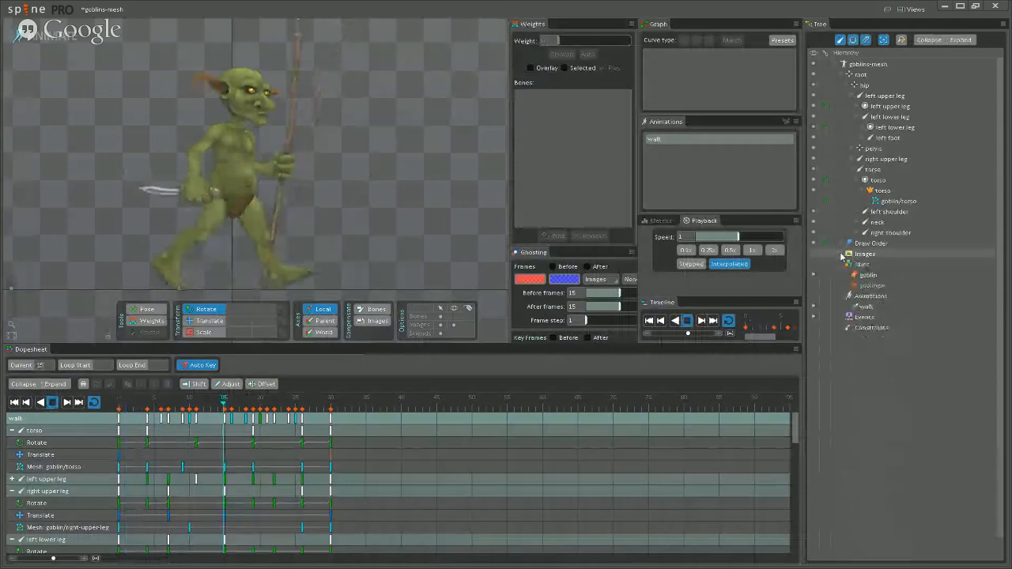
Show the goblingirl skin during the walk playback, switch back to goblin, and show goblingirl again.
{"action": "left_click", "coordinate": [813, 284]}
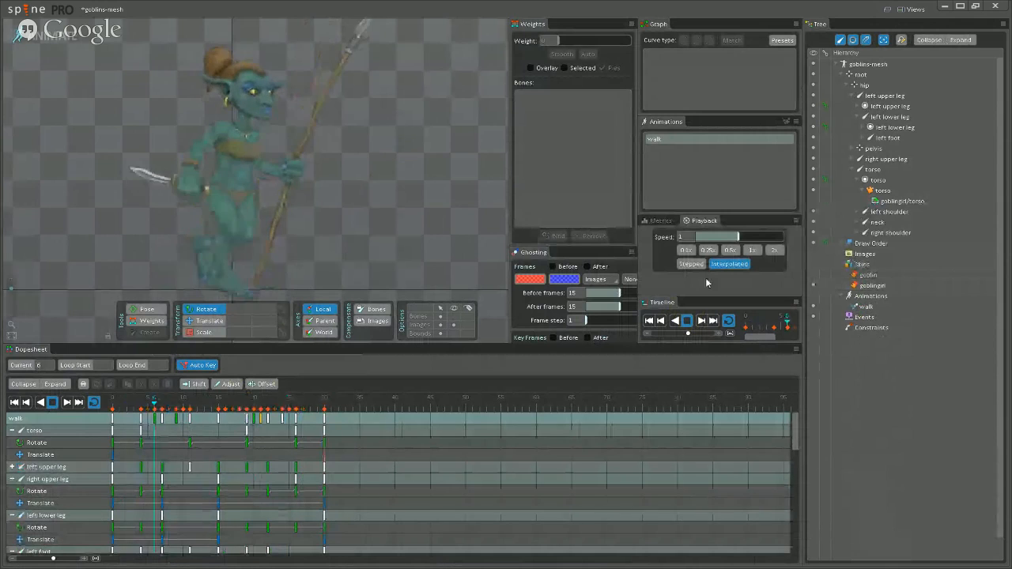
{"action": "left_click", "coordinate": [812, 276]}
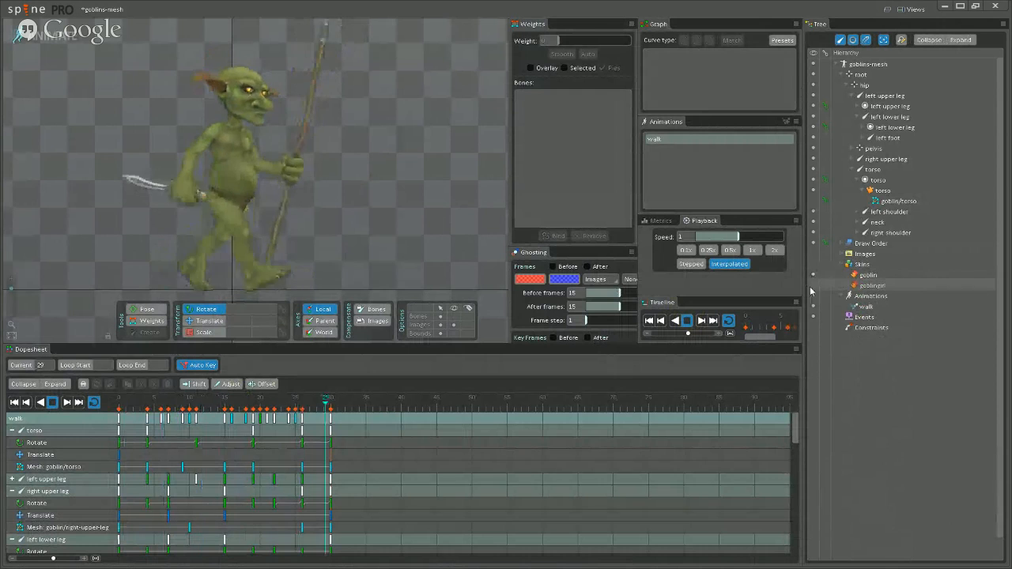
{"action": "left_click", "coordinate": [811, 285]}
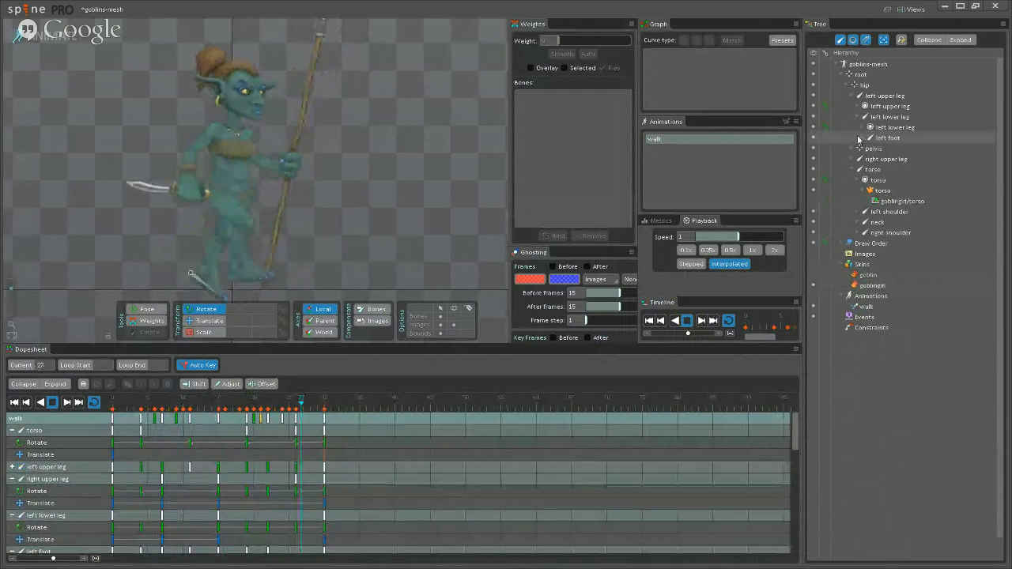
{"action": "left_click", "coordinate": [845, 200]}
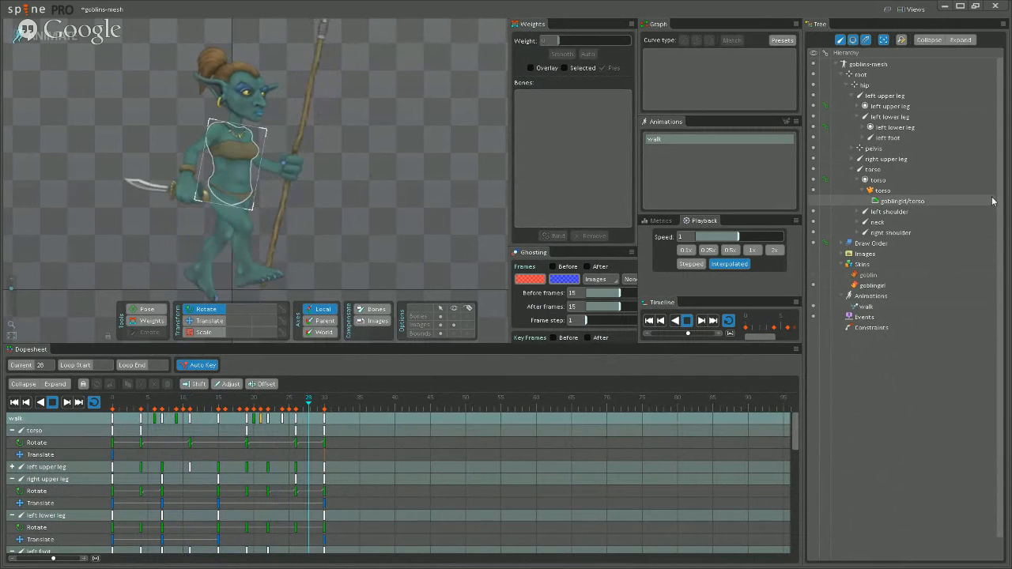
Select the goblingirl/torso attachment on the walking goblin girl and switch from Animate to Setup mode.
{"action": "left_click", "coordinate": [901, 202]}
{"action": "mouse_move", "coordinate": [899, 204]}
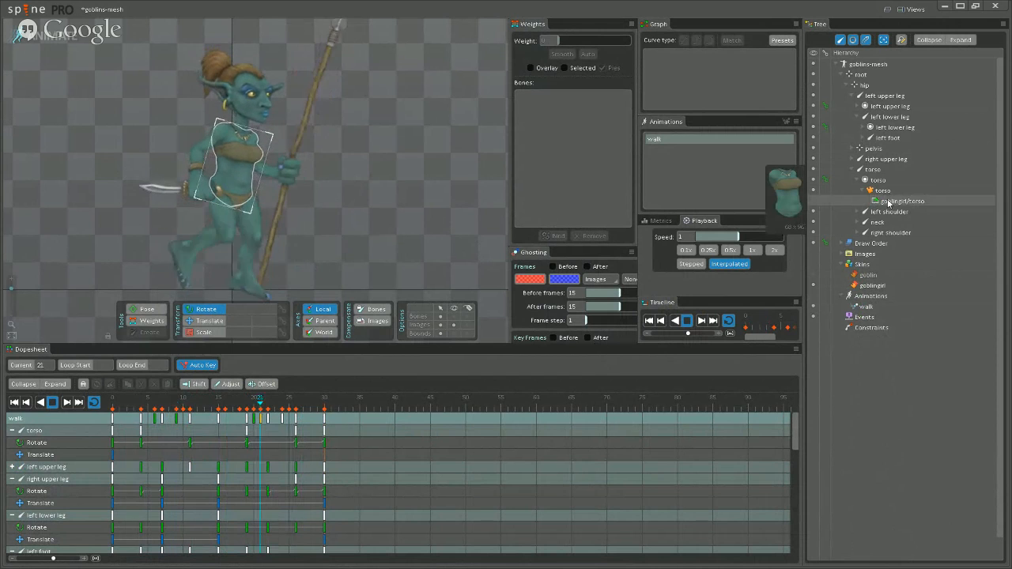
{"action": "left_click", "coordinate": [892, 205]}
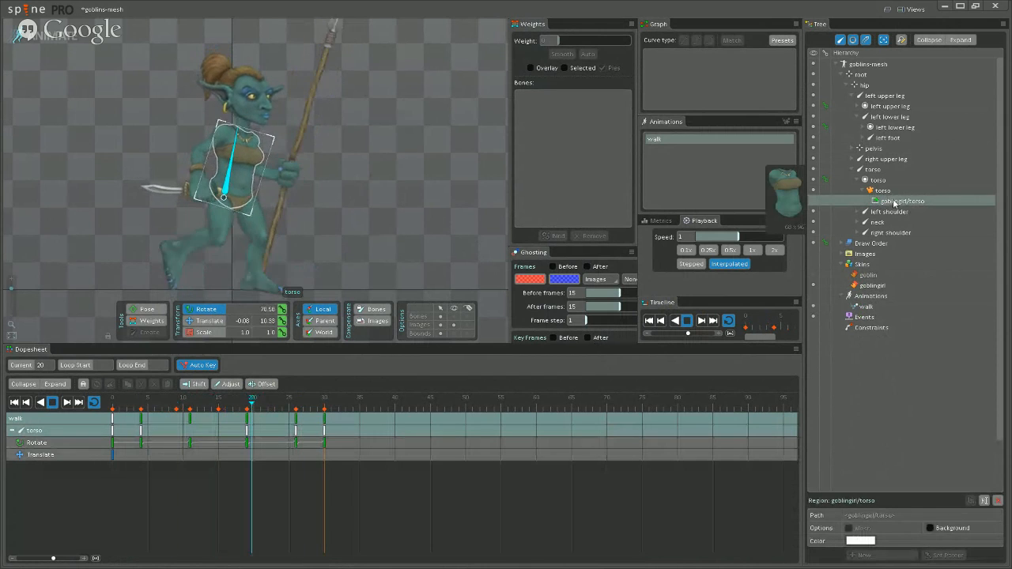
{"action": "left_click", "coordinate": [62, 38]}
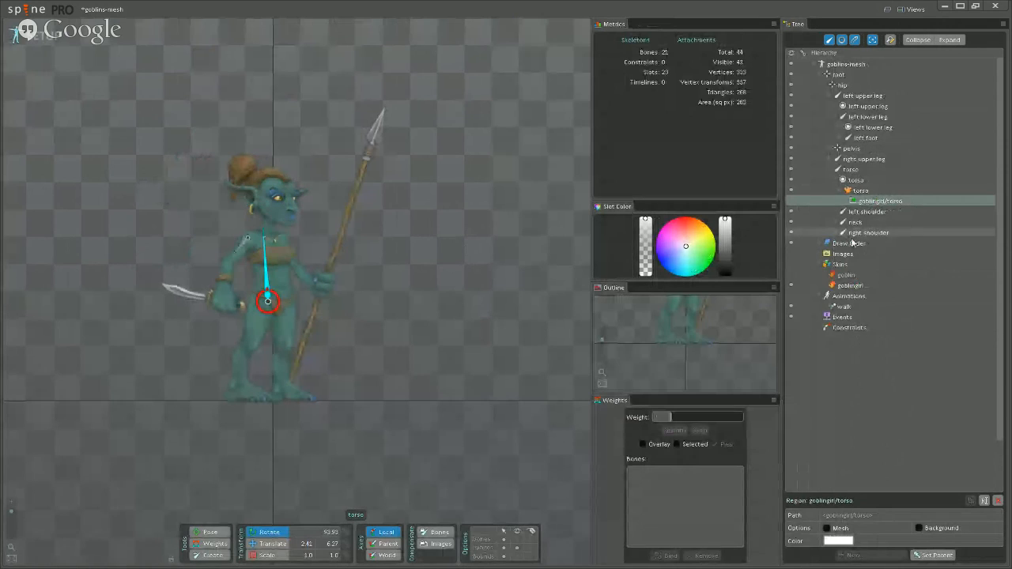
Expand the Images node and the neck and head hierarchy, and select the goblingirl/head attachment under the head placeholder.
{"action": "left_click", "coordinate": [821, 254]}
{"action": "left_click", "coordinate": [848, 285]}
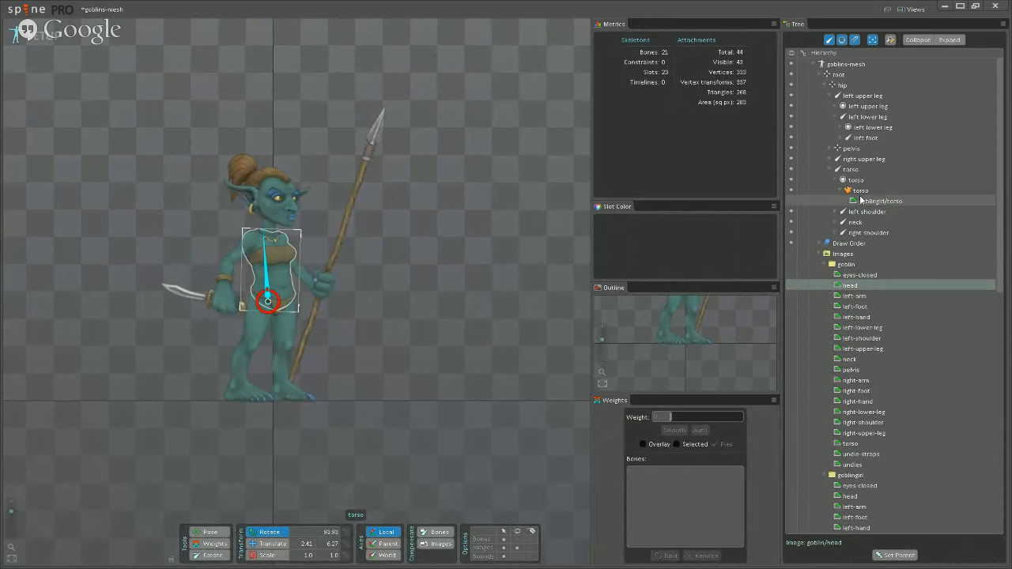
{"action": "left_click", "coordinate": [837, 222]}
{"action": "left_click", "coordinate": [843, 244]}
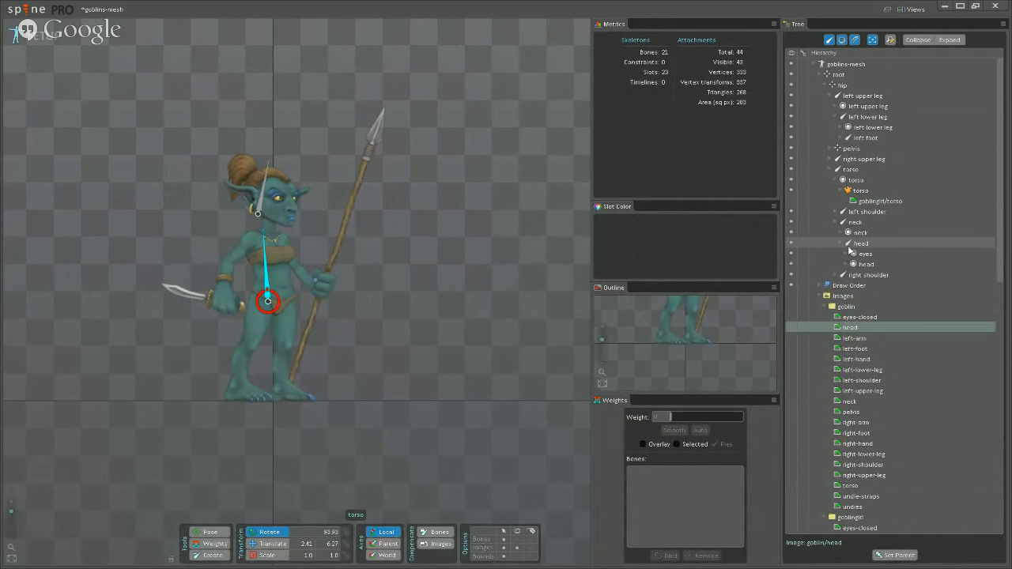
{"action": "left_click", "coordinate": [848, 264]}
{"action": "mouse_move", "coordinate": [864, 275]}
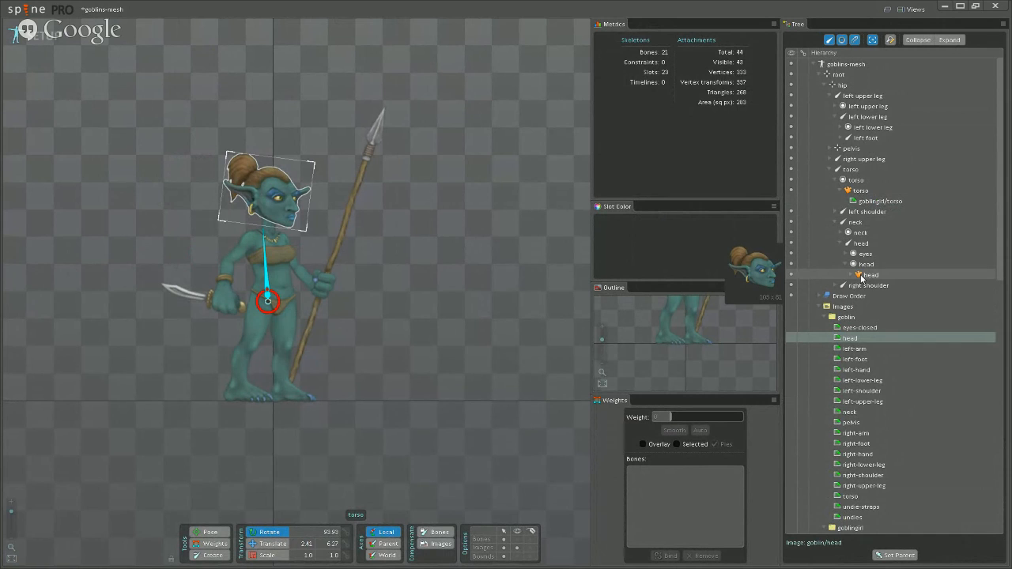
{"action": "left_click", "coordinate": [852, 275]}
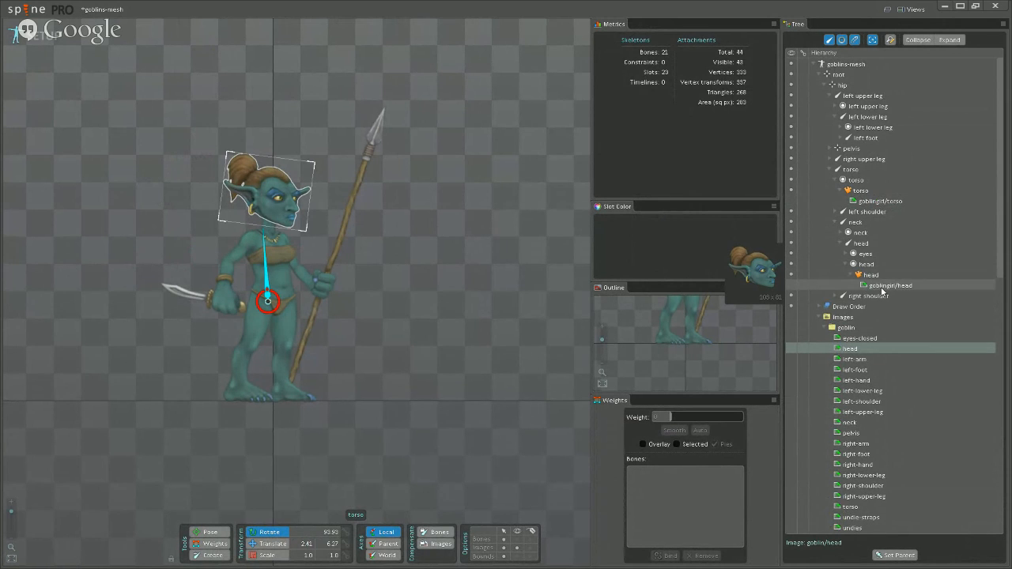
{"action": "left_click", "coordinate": [886, 286]}
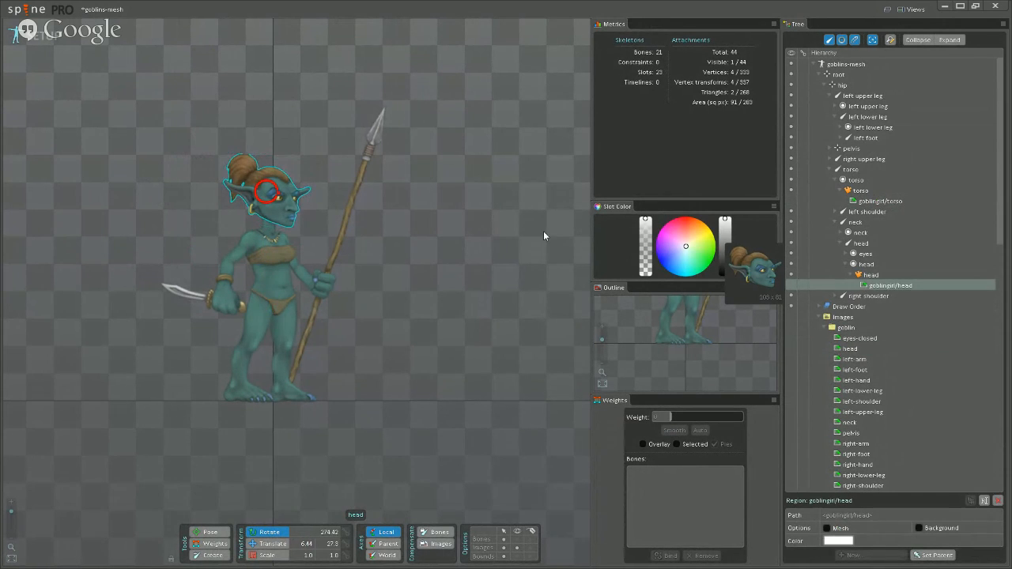
Turn the goblingirl/head region into a mesh, and open and close its mesh editing without changing vertices.
{"action": "scroll", "coordinate": [390, 209], "scroll_direction": "up", "scroll_amount": 5}
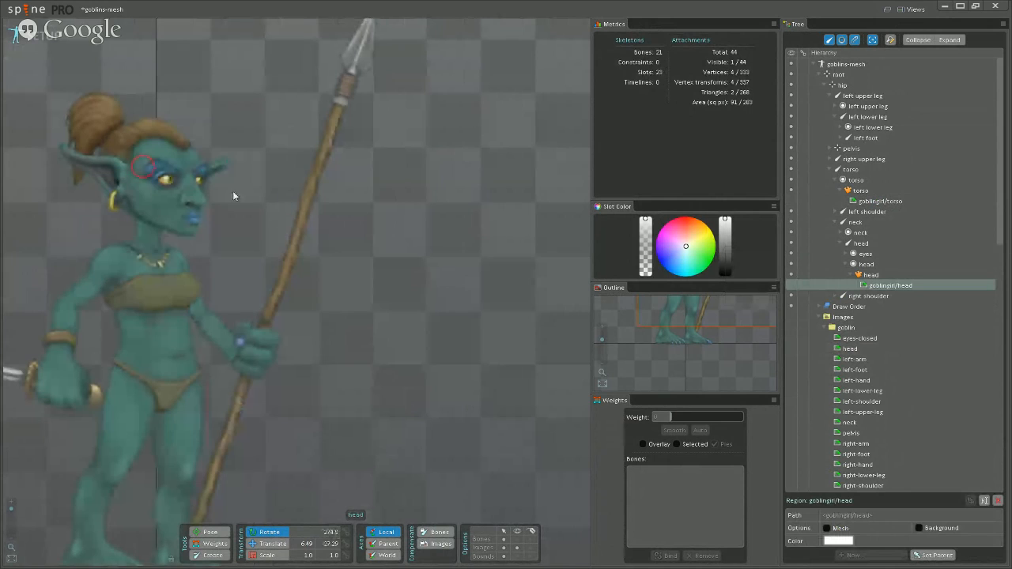
{"action": "left_click", "coordinate": [207, 191]}
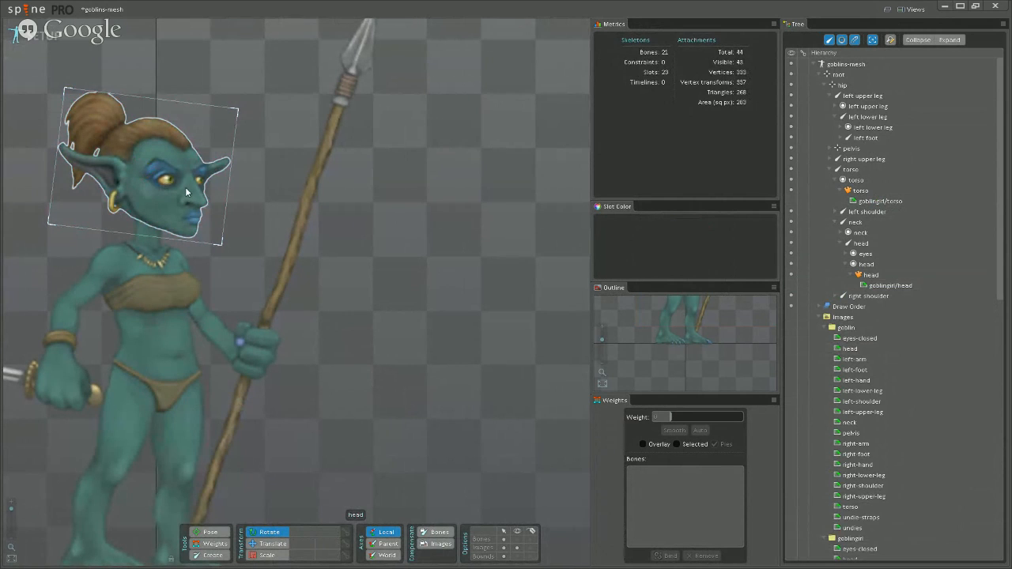
{"action": "left_click", "coordinate": [474, 346]}
{"action": "left_click", "coordinate": [894, 285]}
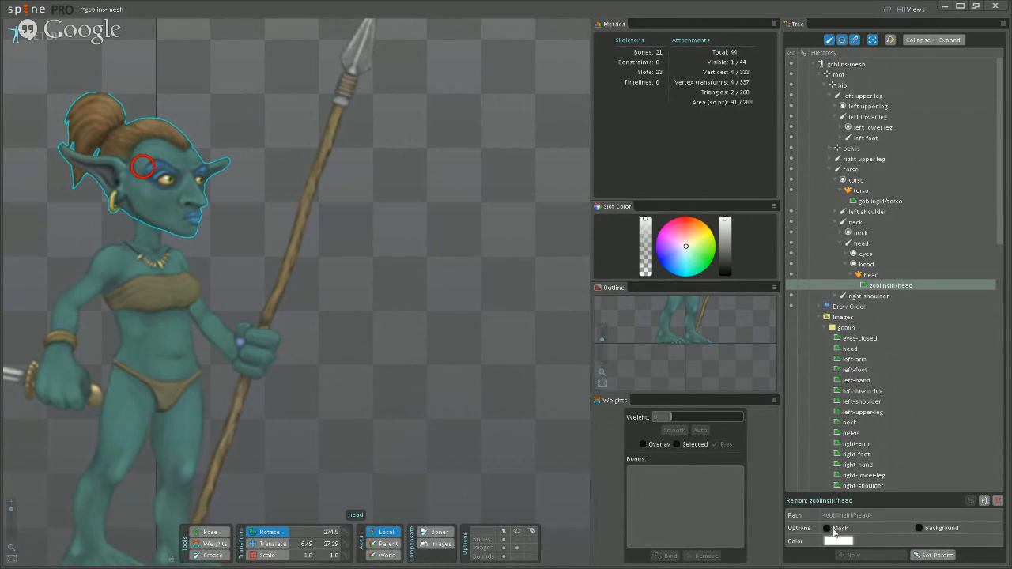
{"action": "left_click", "coordinate": [832, 530]}
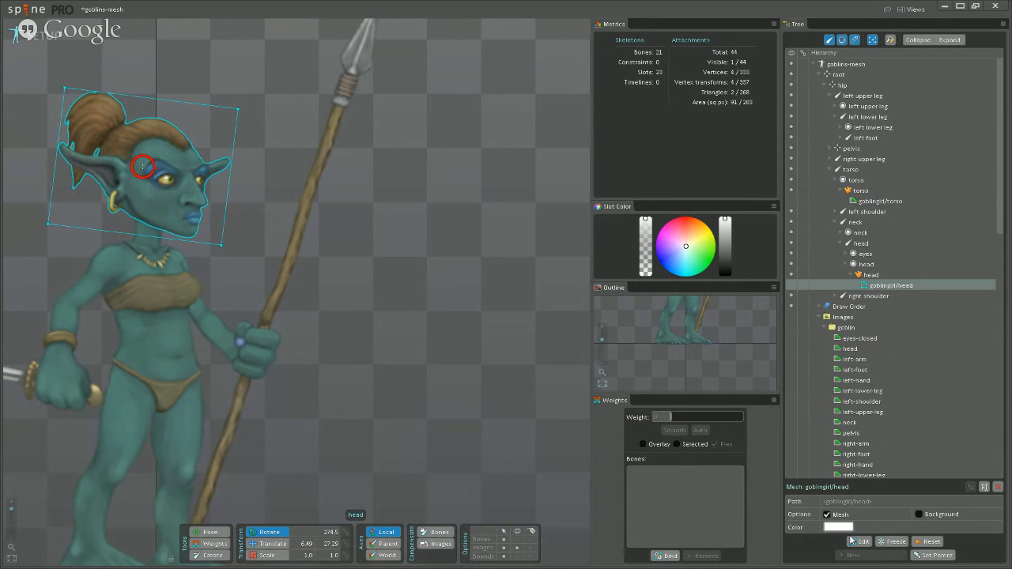
{"action": "left_click", "coordinate": [860, 541]}
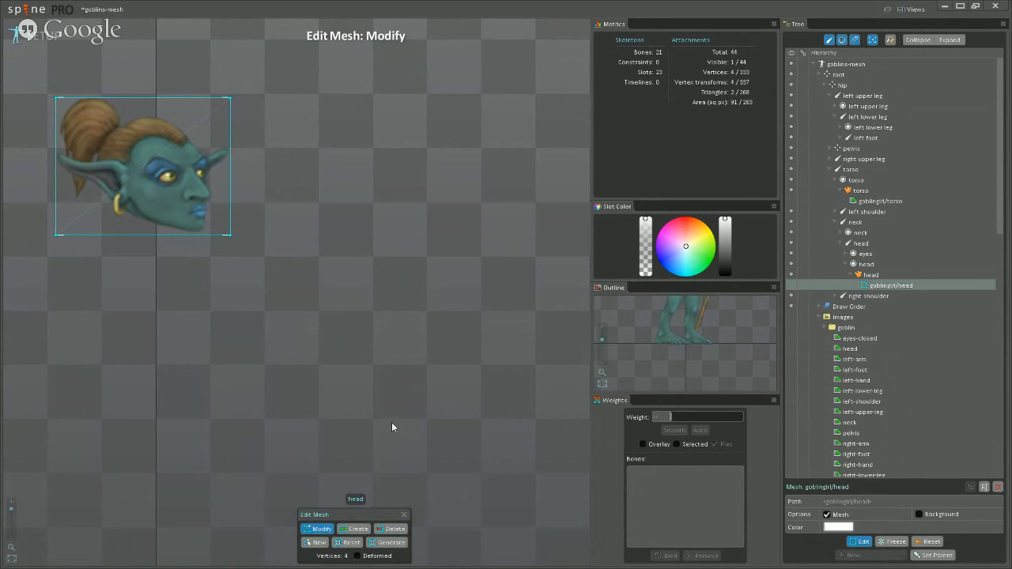
{"action": "left_click", "coordinate": [405, 513]}
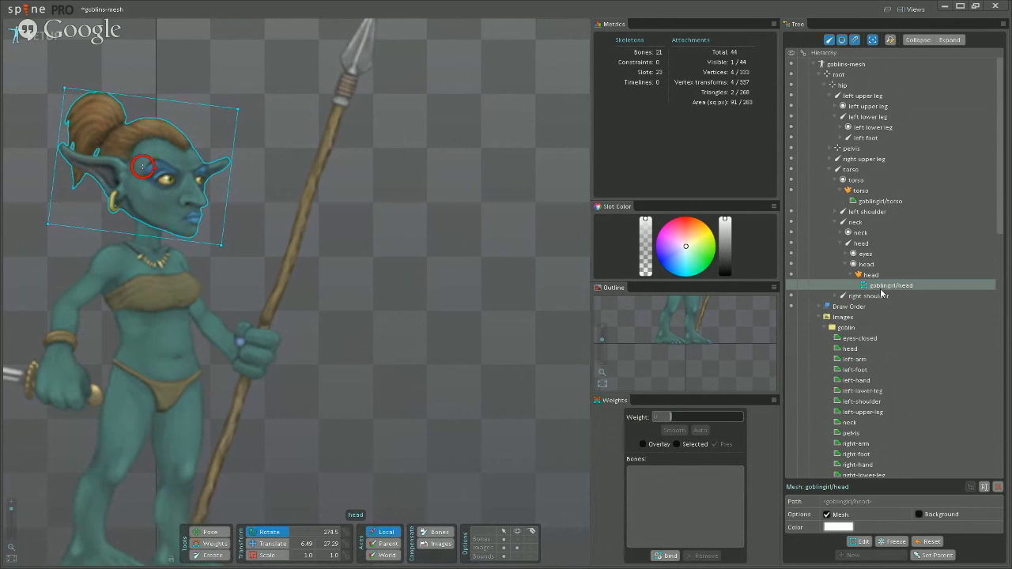
{"action": "mouse_move", "coordinate": [873, 290]}
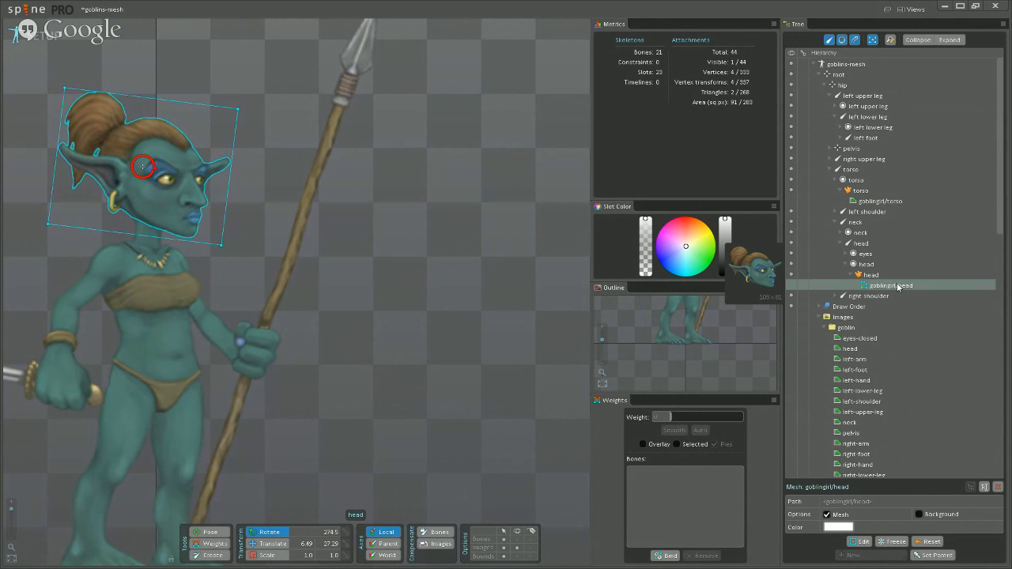
Show the goblin skin and select the goblin/head mesh under the head placeholder.
{"action": "scroll", "coordinate": [893, 293], "scroll_direction": "down", "scroll_amount": 9}
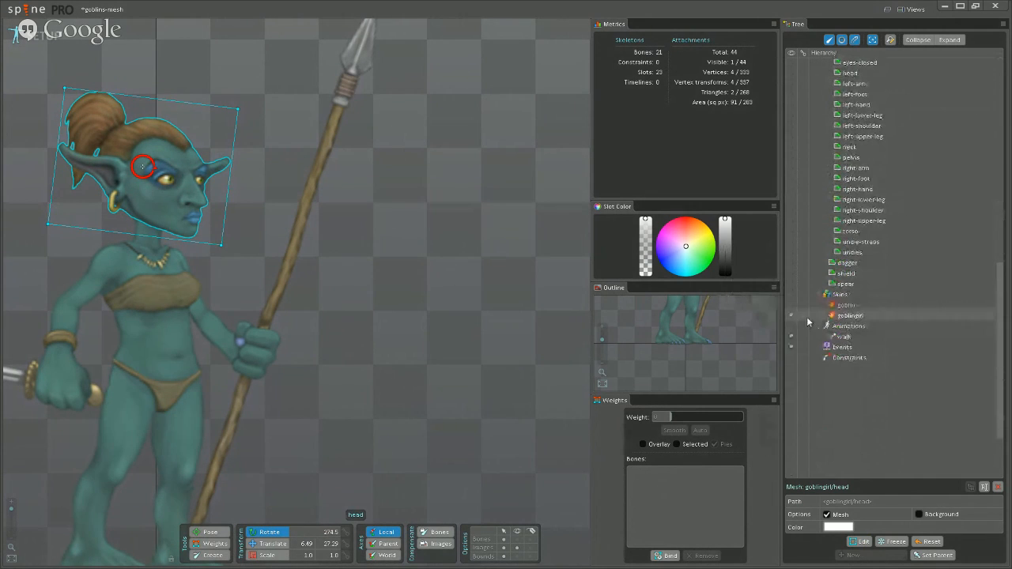
{"action": "left_click", "coordinate": [791, 305]}
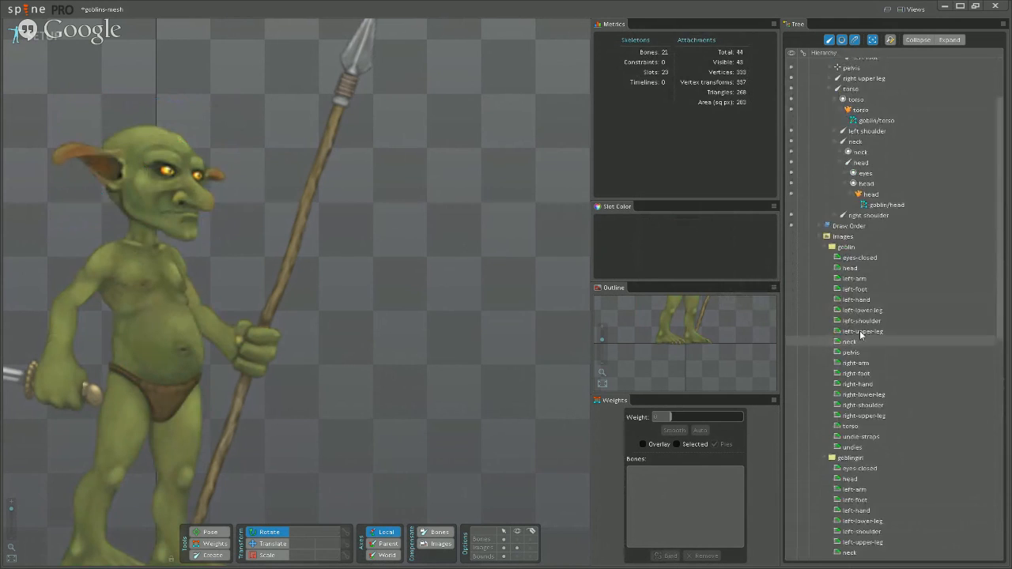
{"action": "scroll", "coordinate": [870, 316], "scroll_direction": "up", "scroll_amount": 4}
{"action": "left_click", "coordinate": [879, 286]}
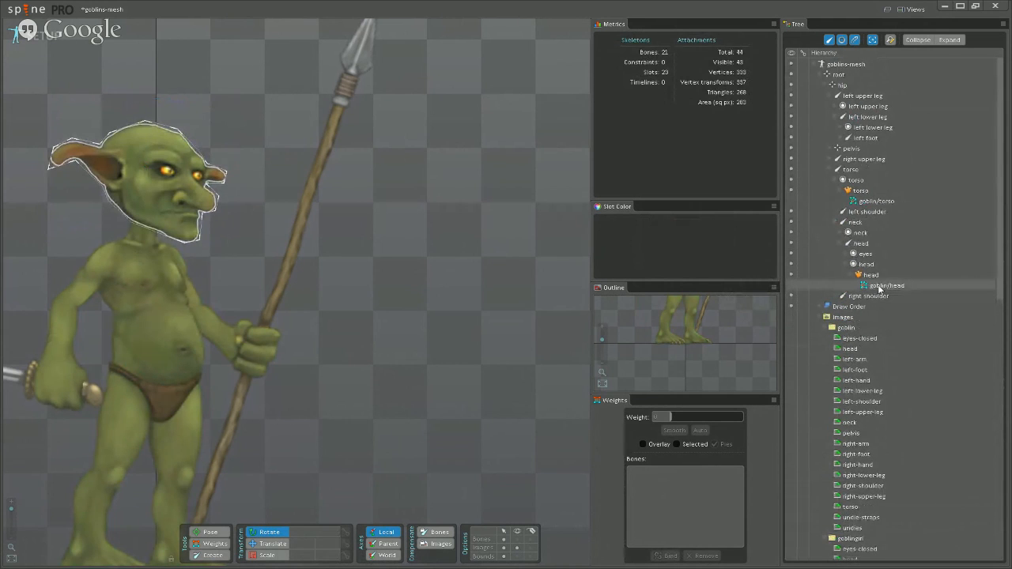
{"action": "left_click", "coordinate": [879, 287]}
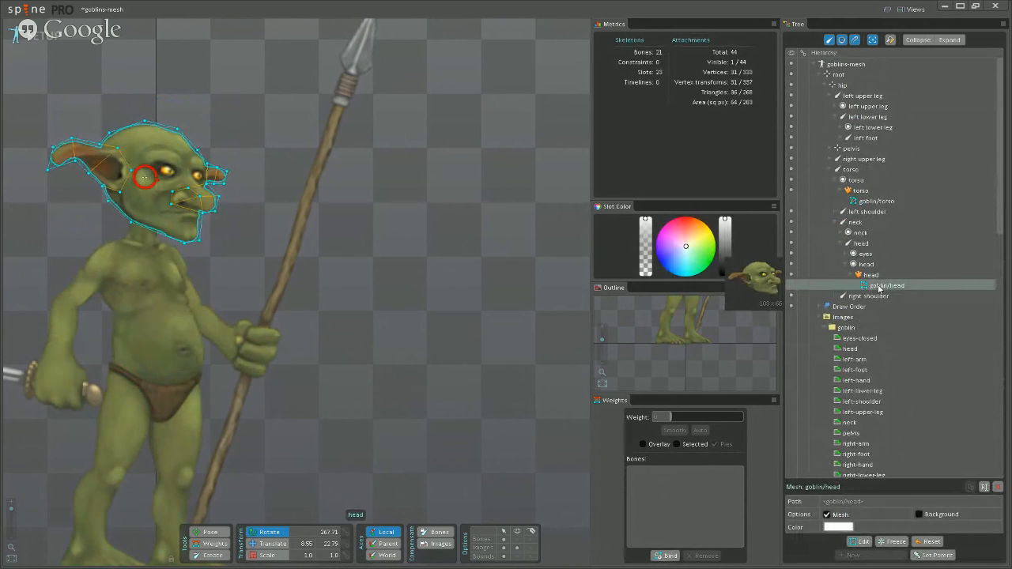
Examine the goblin/head mesh's vertices and edges in Edit Mesh mode, and leave the mode without changes.
{"action": "left_click", "coordinate": [860, 542]}
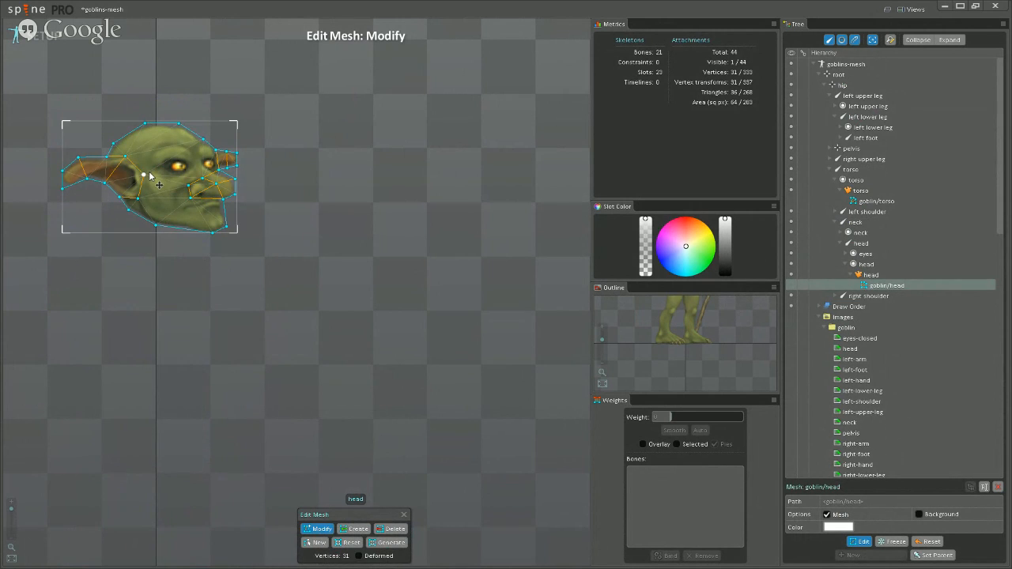
{"action": "scroll", "coordinate": [426, 318], "scroll_direction": "down", "scroll_amount": 1}
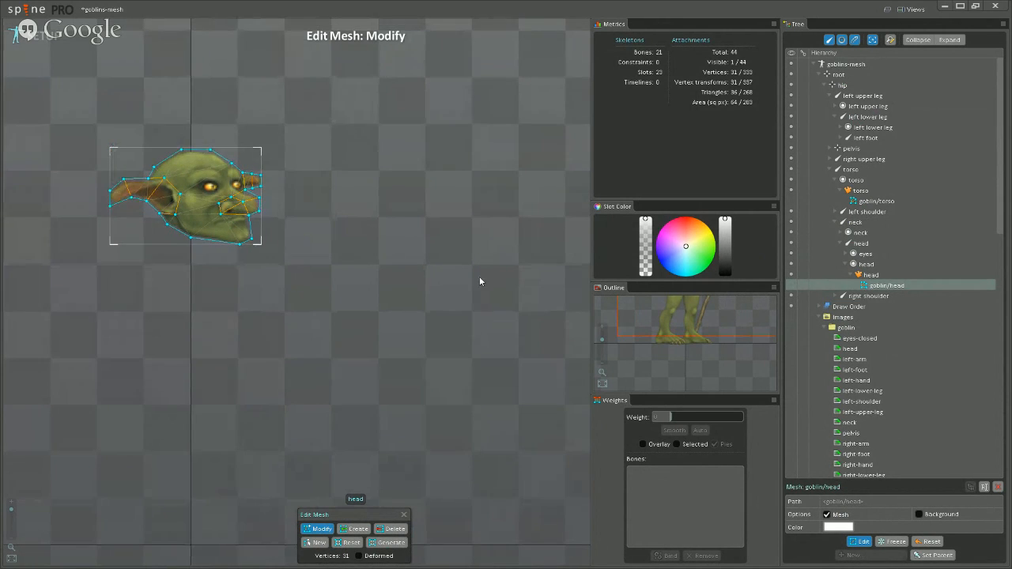
{"action": "left_click", "coordinate": [862, 542]}
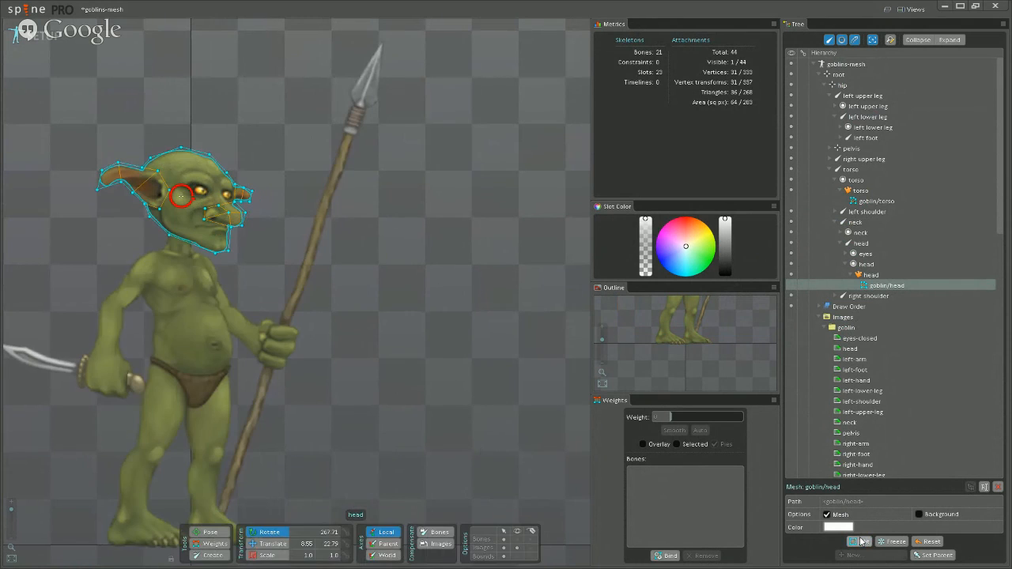
Expand the left foot bone and its slot, select the left foot placeholder, and inspect the goblin's foot mesh up close.
{"action": "scroll", "coordinate": [858, 394], "scroll_direction": "down", "scroll_amount": 2}
{"action": "scroll", "coordinate": [856, 391], "scroll_direction": "down", "scroll_amount": 5}
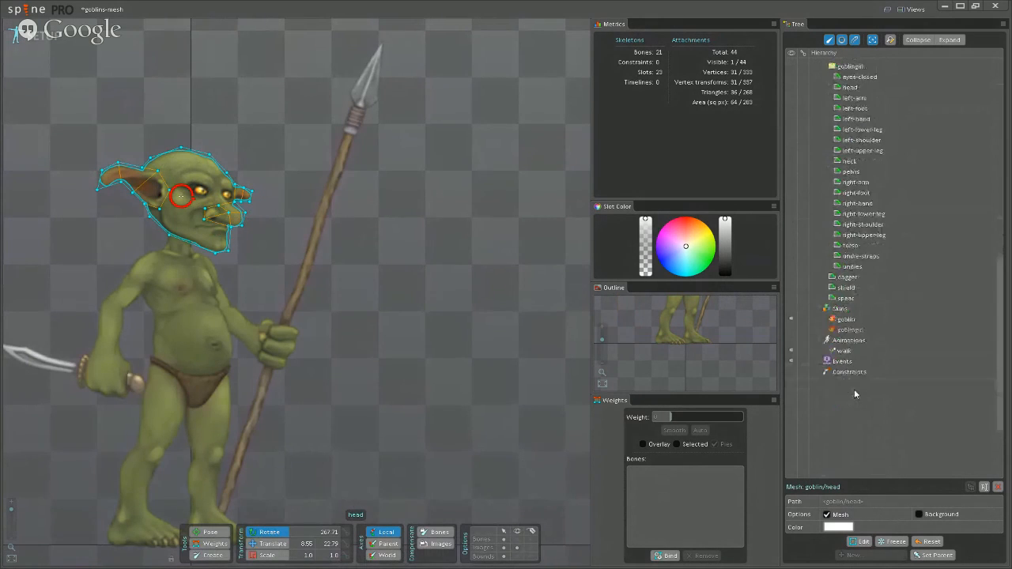
{"action": "scroll", "coordinate": [852, 371], "scroll_direction": "up", "scroll_amount": 8}
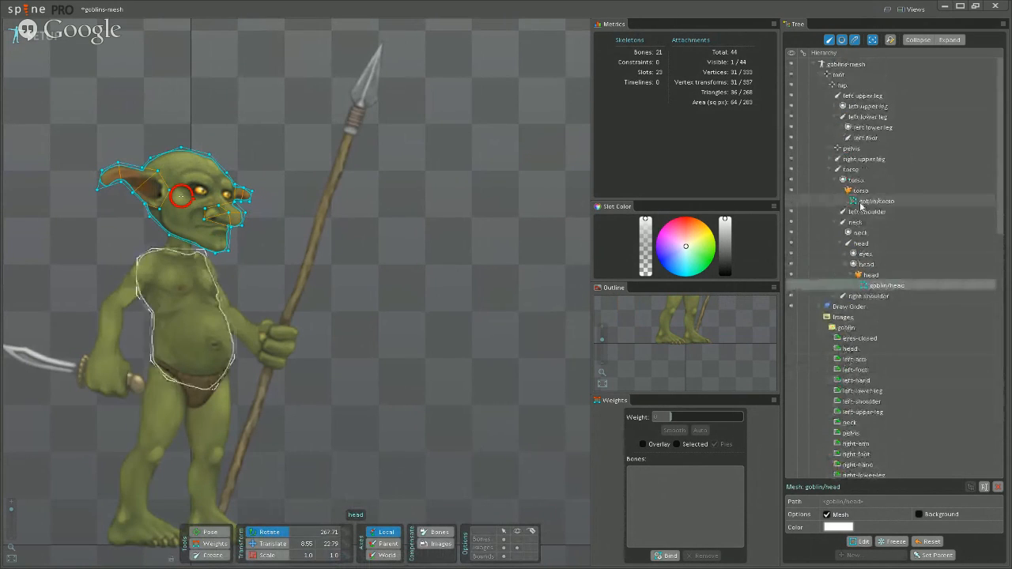
{"action": "left_click", "coordinate": [852, 139]}
{"action": "left_click", "coordinate": [844, 141]}
{"action": "left_click", "coordinate": [847, 148]}
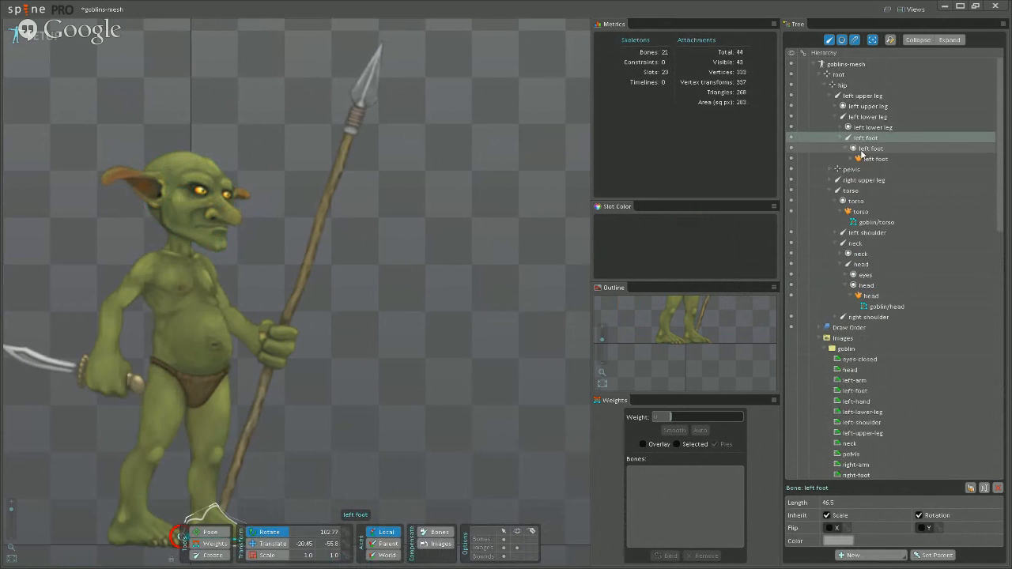
{"action": "left_click", "coordinate": [869, 159]}
{"action": "scroll", "coordinate": [540, 298], "scroll_direction": "down", "scroll_amount": 1}
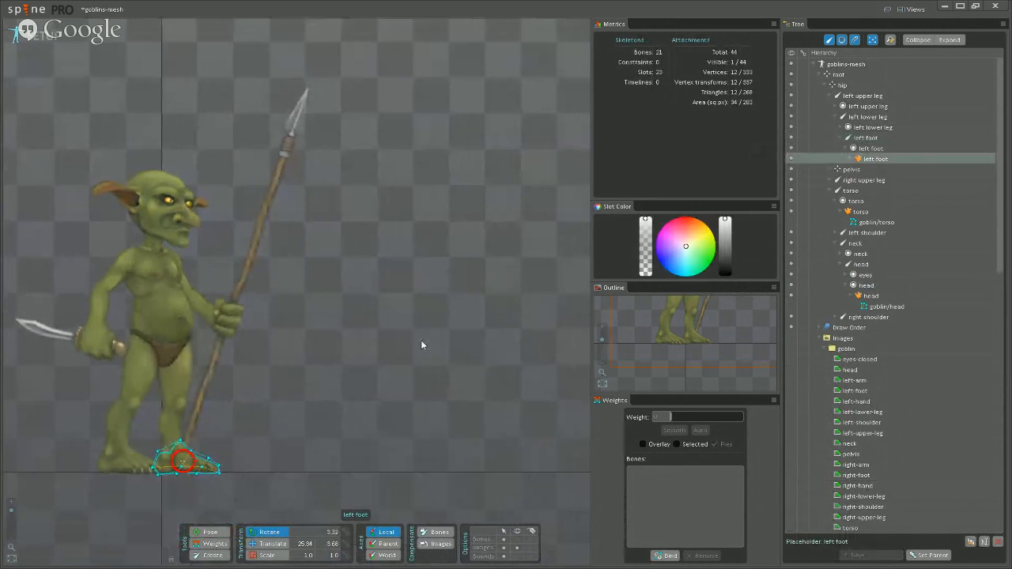
{"action": "scroll", "coordinate": [318, 421], "scroll_direction": "up", "scroll_amount": 3}
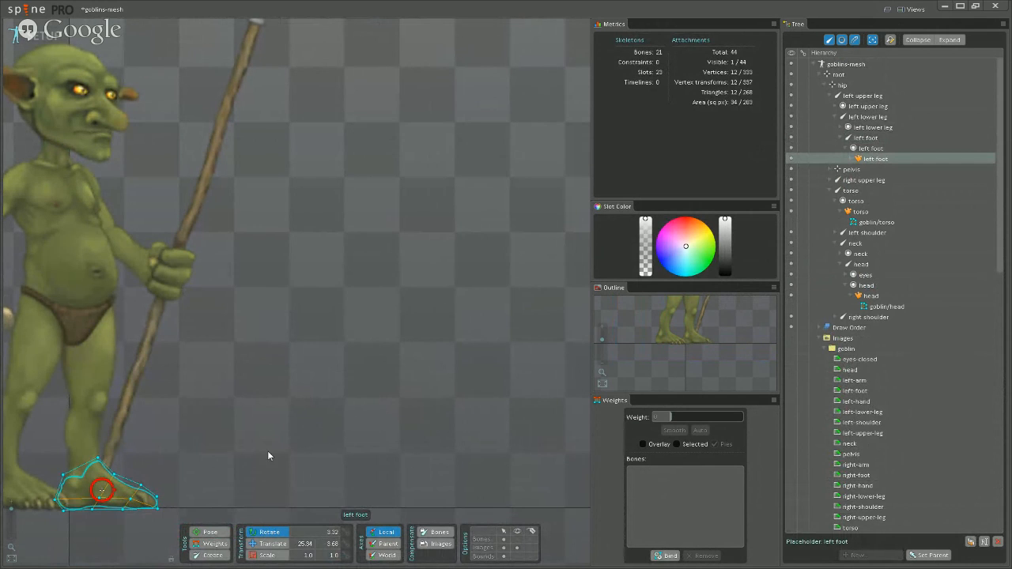
{"action": "scroll", "coordinate": [348, 395], "scroll_direction": "up", "scroll_amount": 5}
{"action": "scroll", "coordinate": [226, 407], "scroll_direction": "up", "scroll_amount": 4}
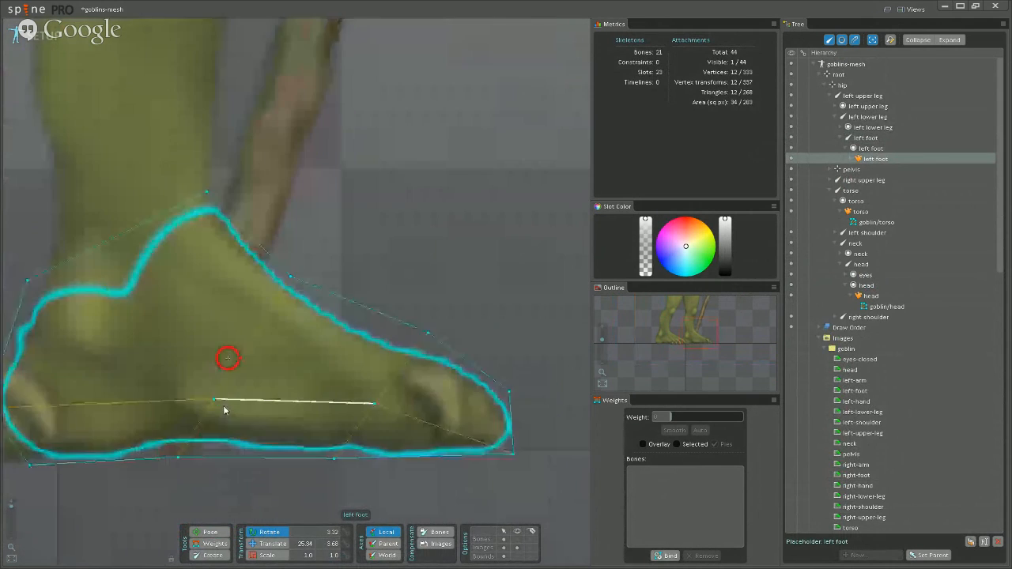
{"action": "scroll", "coordinate": [226, 407], "scroll_direction": "down", "scroll_amount": 4}
{"action": "left_click_drag", "start_coordinate": [225, 406], "coordinate": [233, 429]}
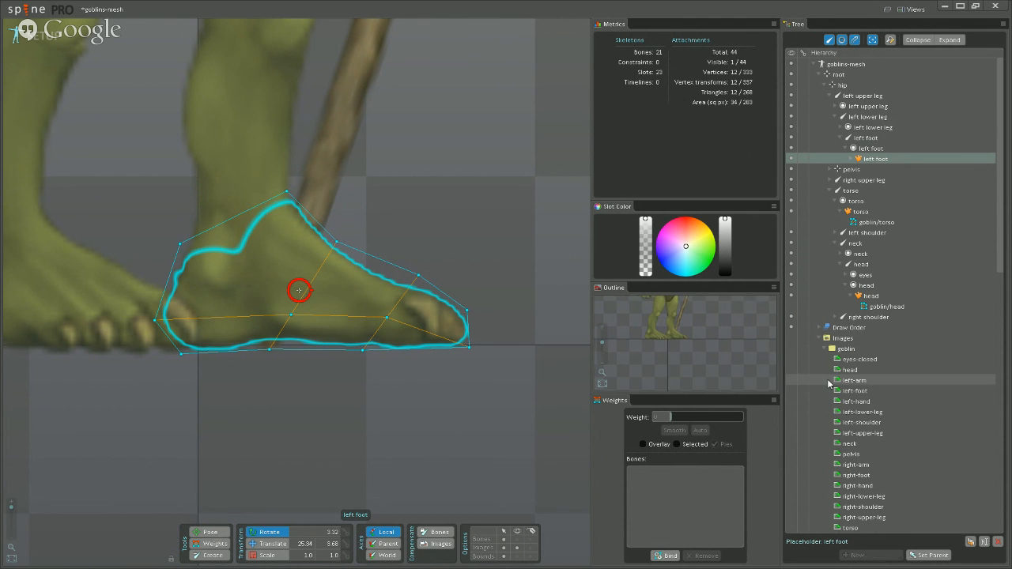
Compare the left foot attachments by showing the goblingirl skin, the goblin skin, and the goblingirl skin again.
{"action": "scroll", "coordinate": [826, 397], "scroll_direction": "down", "scroll_amount": 12}
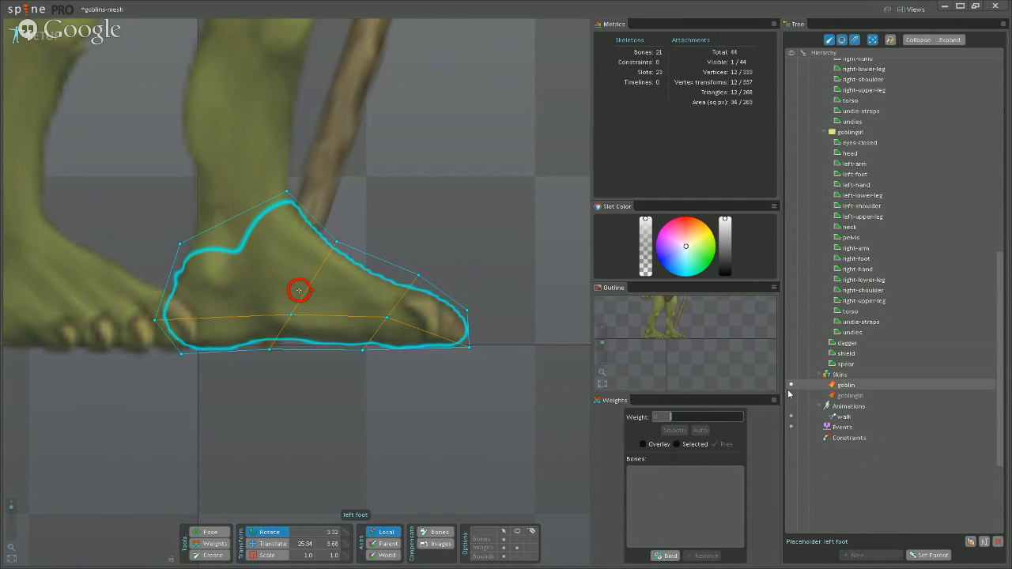
{"action": "left_click", "coordinate": [791, 387]}
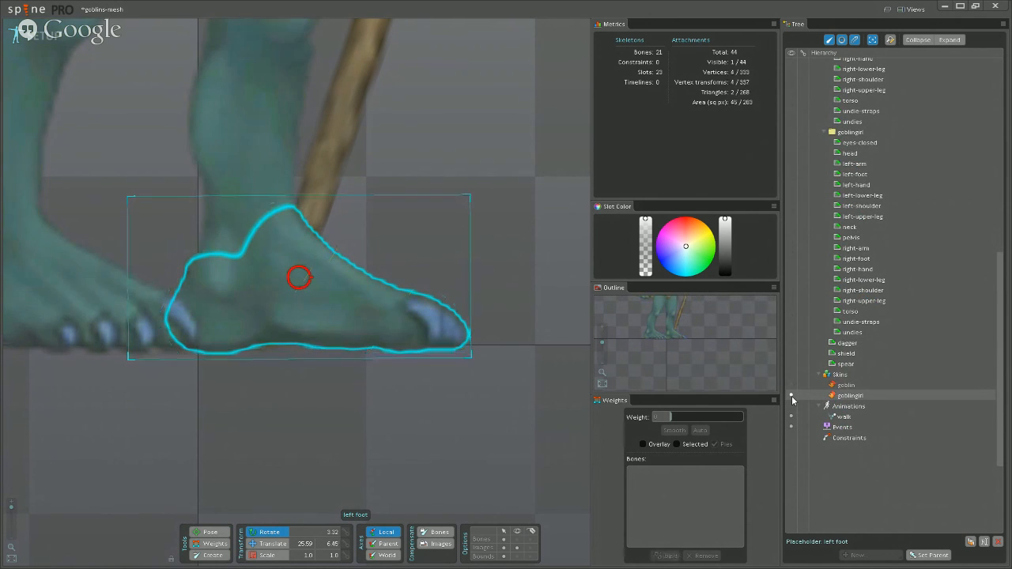
{"action": "left_click", "coordinate": [790, 385]}
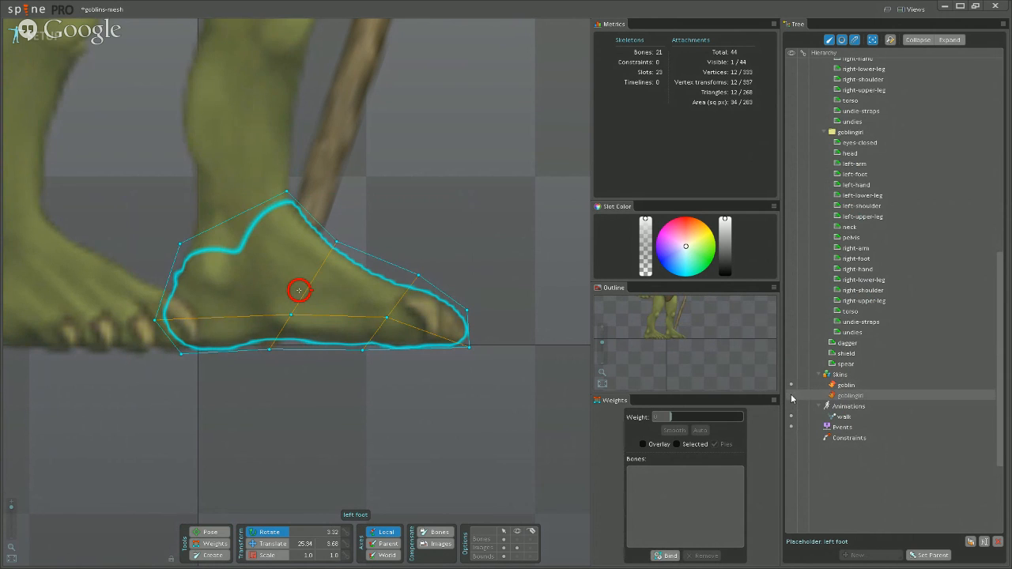
{"action": "left_click", "coordinate": [789, 393]}
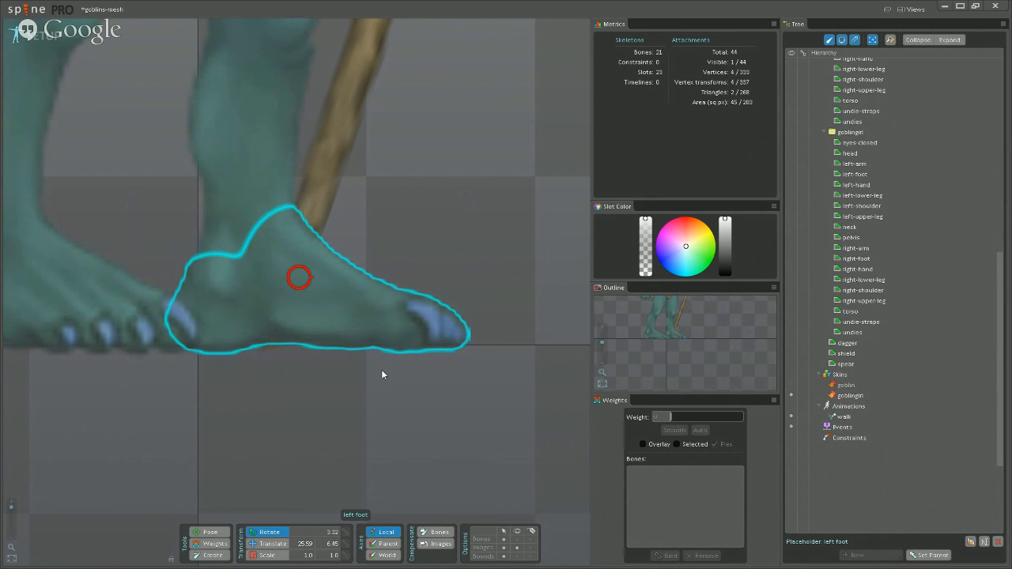
{"action": "scroll", "coordinate": [392, 368], "scroll_direction": "down", "scroll_amount": 3}
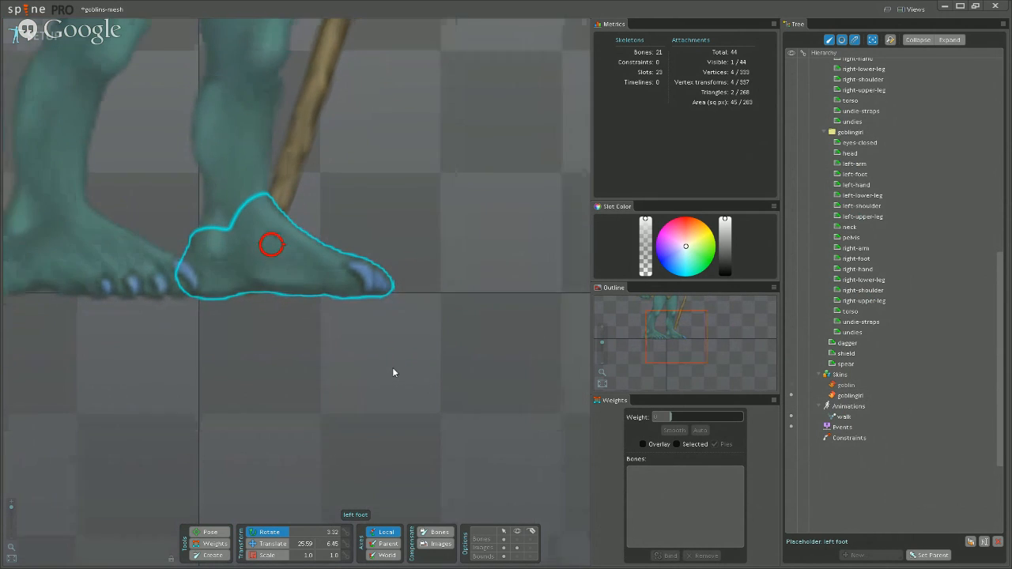
{"action": "scroll", "coordinate": [386, 372], "scroll_direction": "down", "scroll_amount": 3}
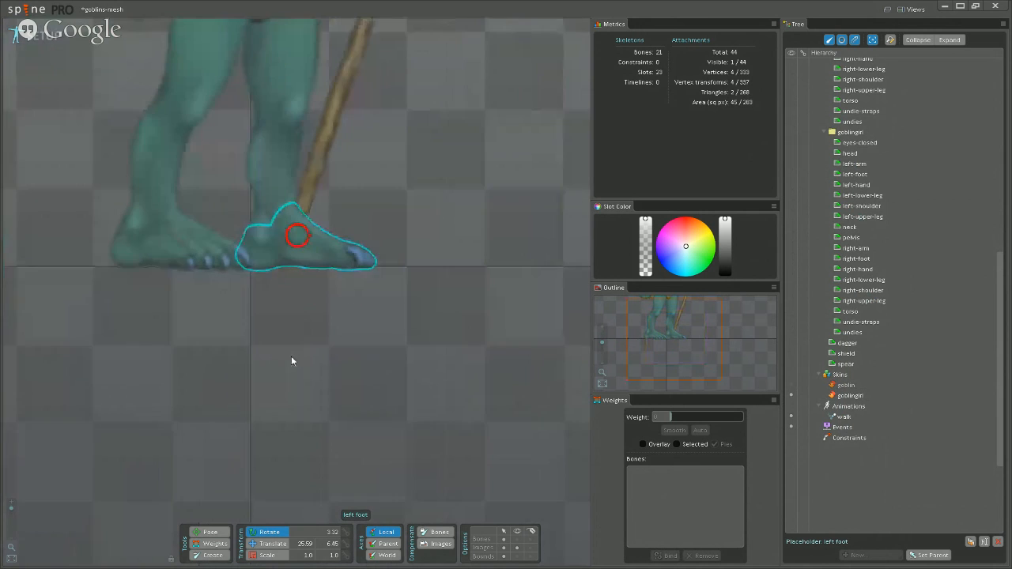
Clear the foot selection, select the spear1 bone and the spear mesh it deforms, and inspect the spear's full length.
{"action": "left_click", "coordinate": [322, 355]}
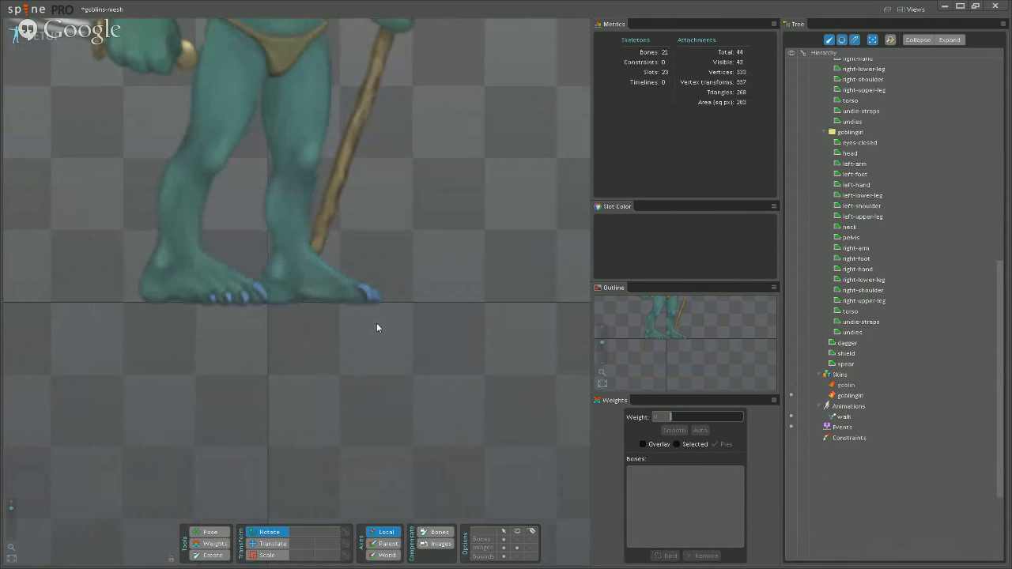
{"action": "scroll", "coordinate": [417, 356], "scroll_direction": "down", "scroll_amount": 2}
{"action": "scroll", "coordinate": [455, 230], "scroll_direction": "up", "scroll_amount": 4}
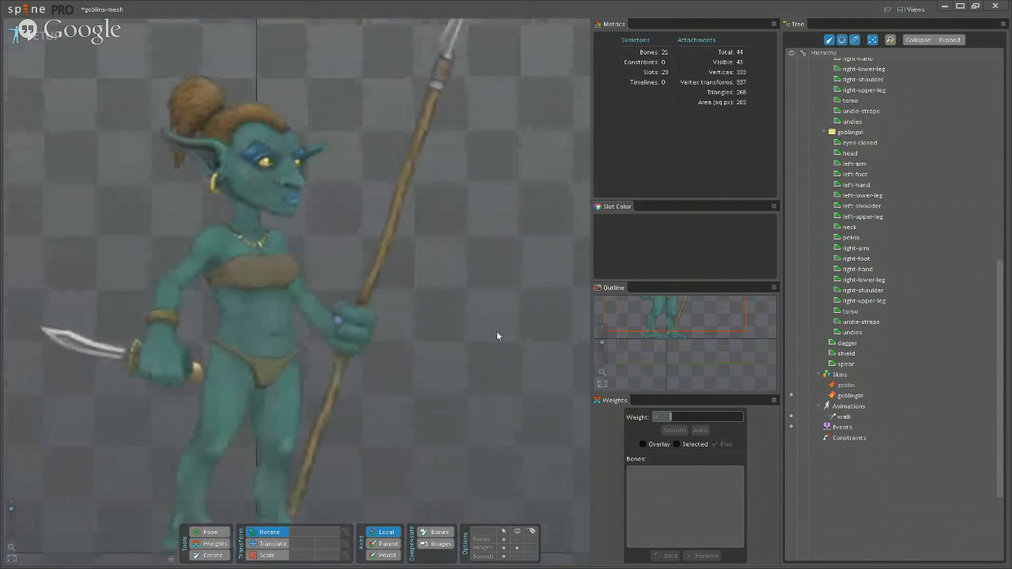
{"action": "scroll", "coordinate": [459, 299], "scroll_direction": "up", "scroll_amount": 4}
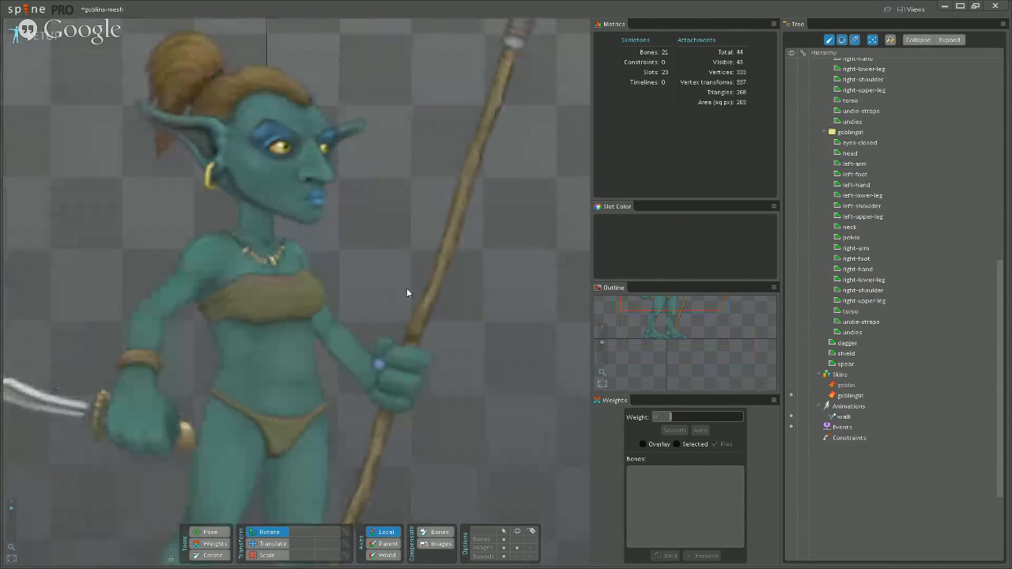
{"action": "left_click", "coordinate": [455, 219]}
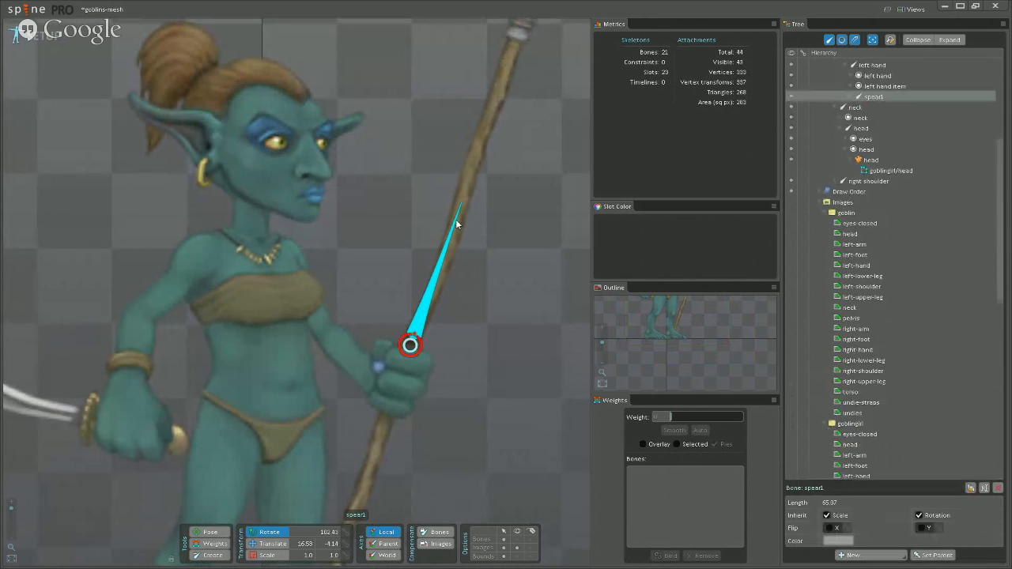
{"action": "left_click", "coordinate": [488, 122]}
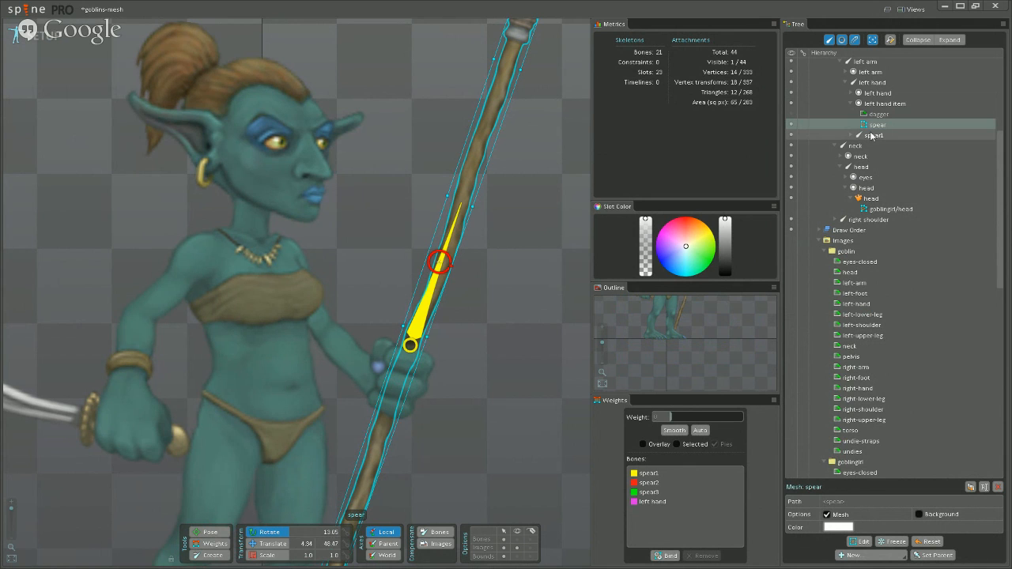
{"action": "scroll", "coordinate": [516, 232], "scroll_direction": "down", "scroll_amount": 3}
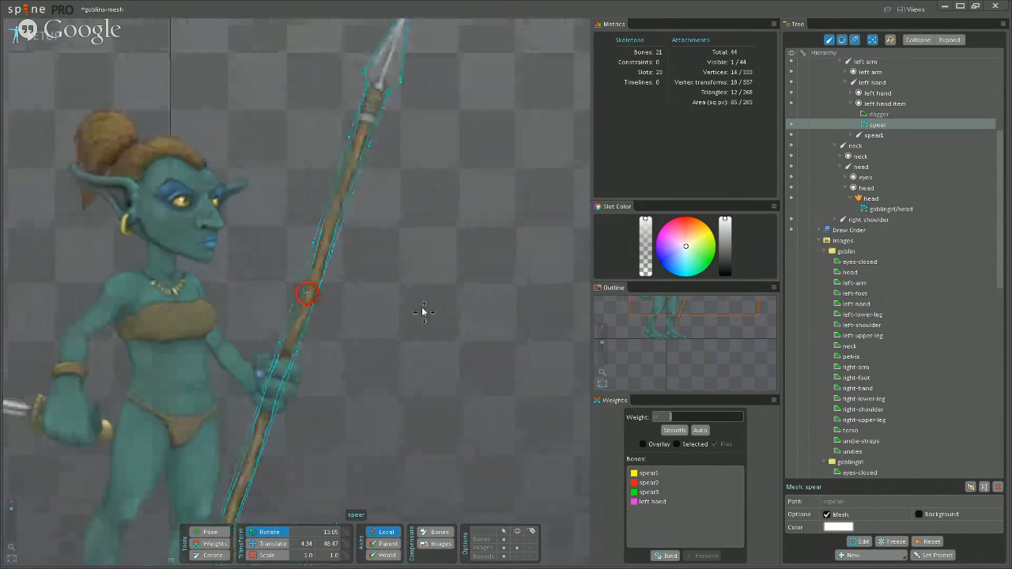
{"action": "scroll", "coordinate": [421, 306], "scroll_direction": "up", "scroll_amount": 3}
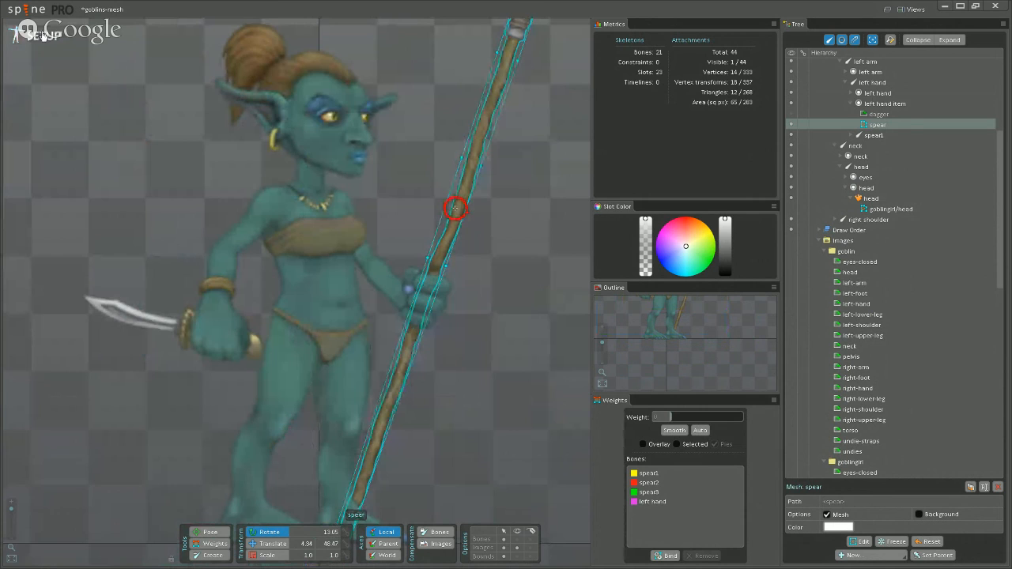
Switch to Animate mode and show the goblin skin during the walk animation.
{"action": "left_click", "coordinate": [67, 37]}
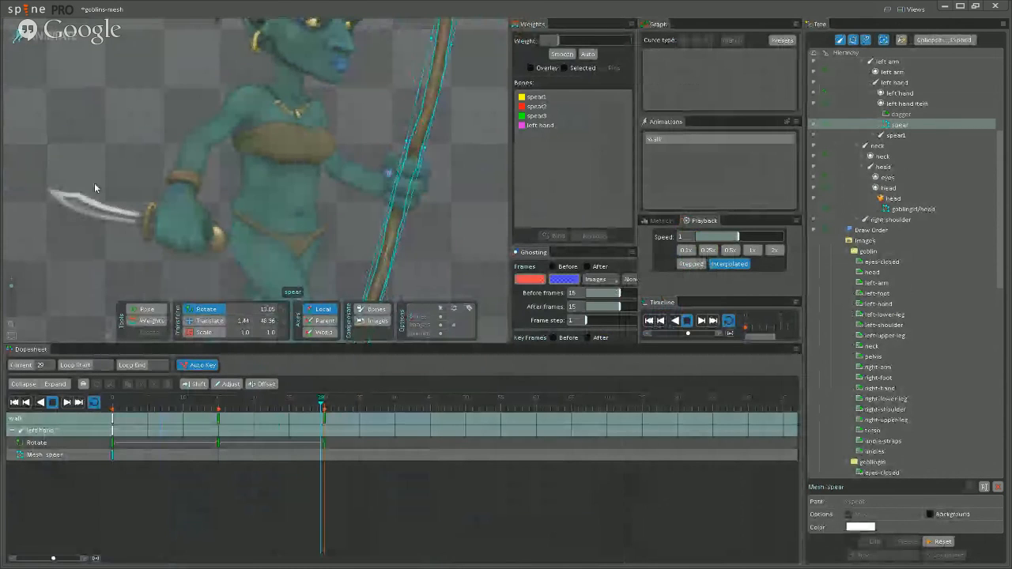
{"action": "scroll", "coordinate": [94, 182], "scroll_direction": "down", "scroll_amount": 3}
{"action": "scroll", "coordinate": [825, 283], "scroll_direction": "down", "scroll_amount": 6}
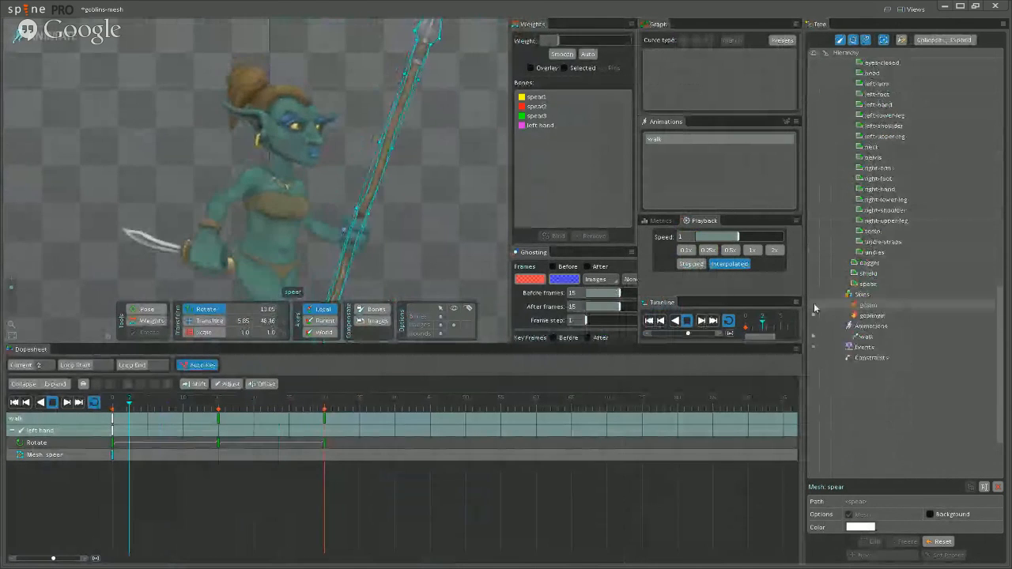
{"action": "left_click", "coordinate": [814, 305]}
{"action": "scroll", "coordinate": [869, 221], "scroll_direction": "up", "scroll_amount": 8}
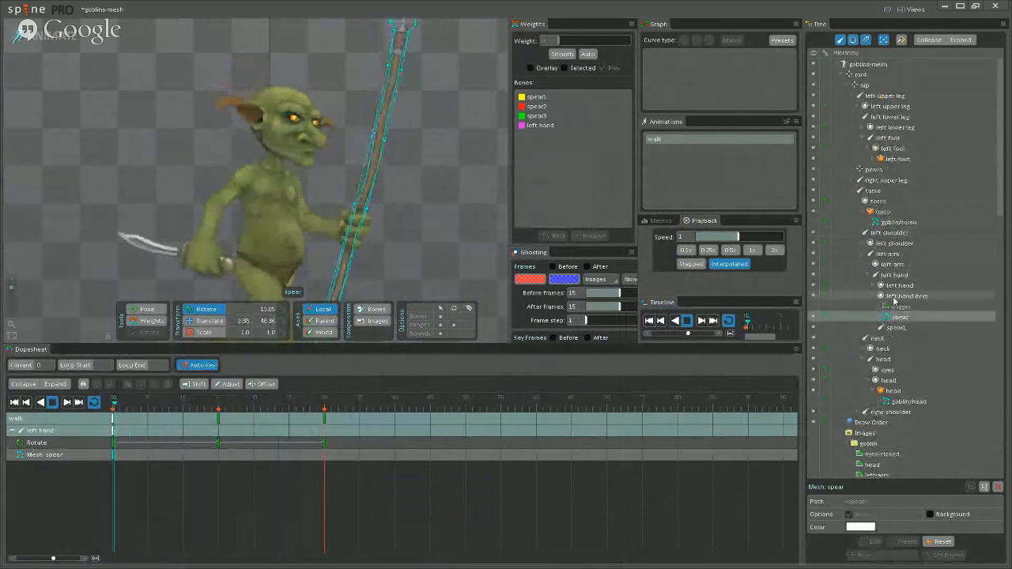
Key the dagger as the left hand item and move that attachment key to frame 0 of the walk animation, checking it in playback.
{"action": "left_click", "coordinate": [813, 306]}
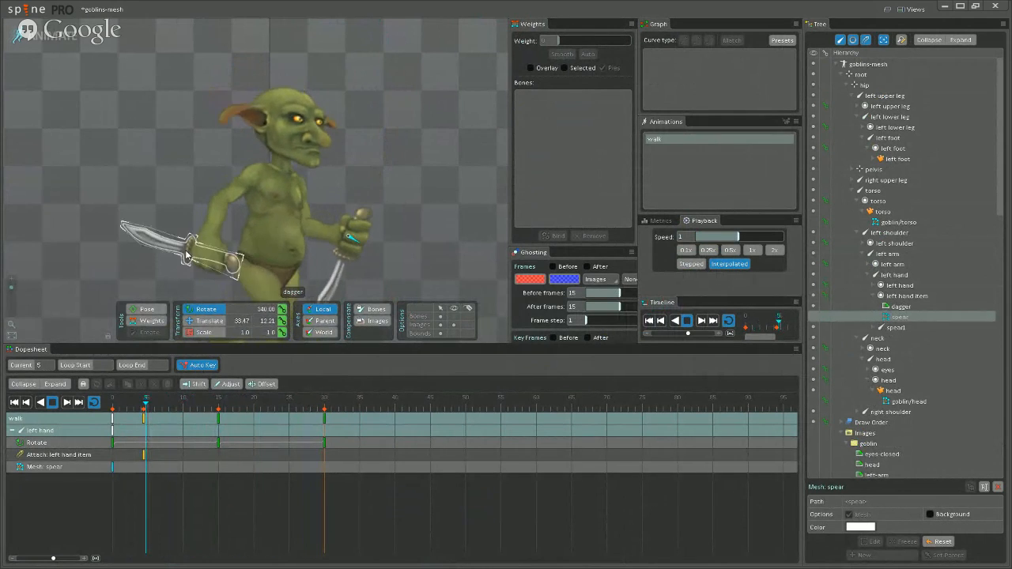
{"action": "left_click", "coordinate": [52, 402]}
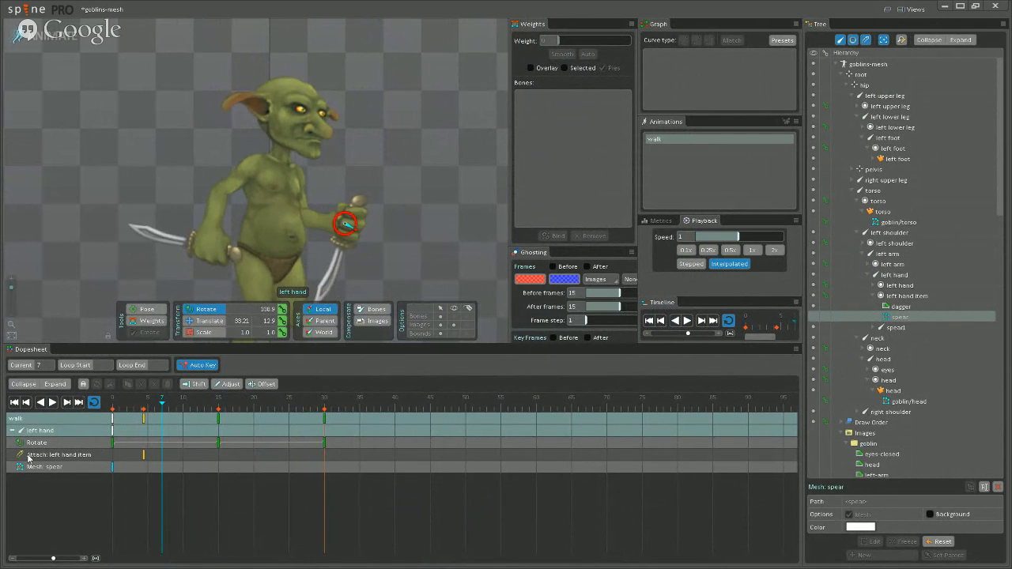
{"action": "left_click", "coordinate": [143, 456]}
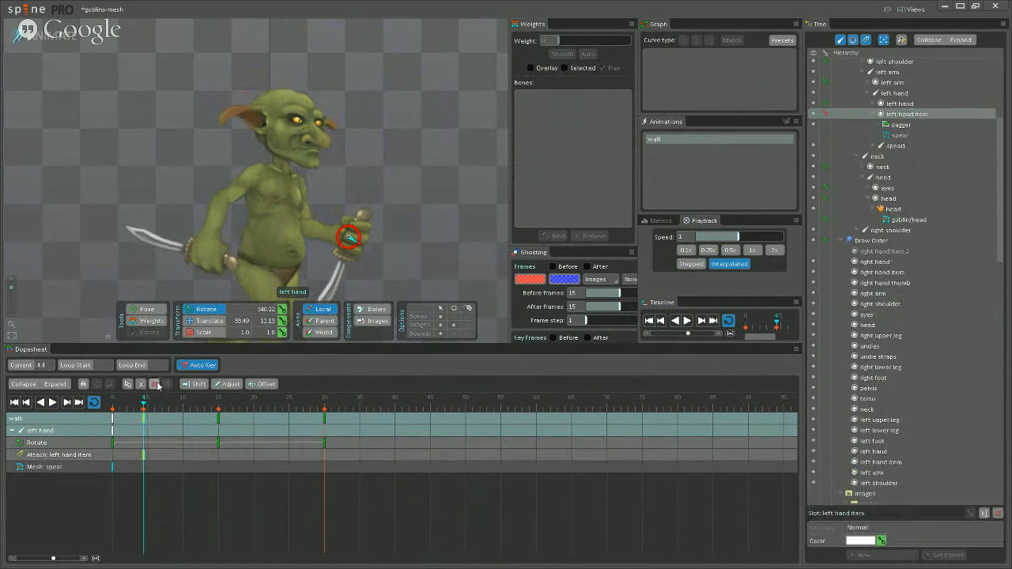
{"action": "left_click_drag", "start_coordinate": [144, 455], "coordinate": [114, 457]}
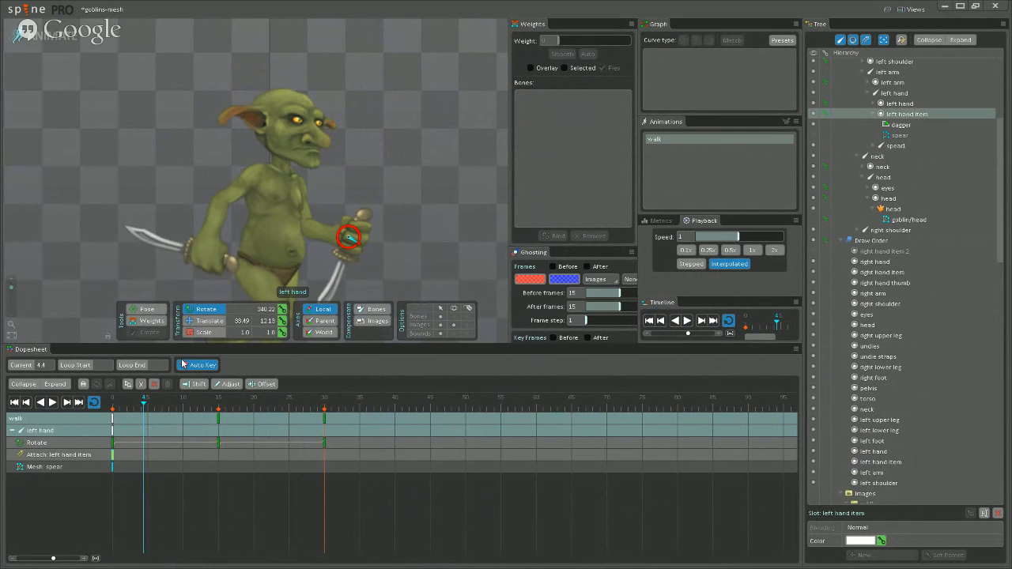
{"action": "key", "text": "space"}
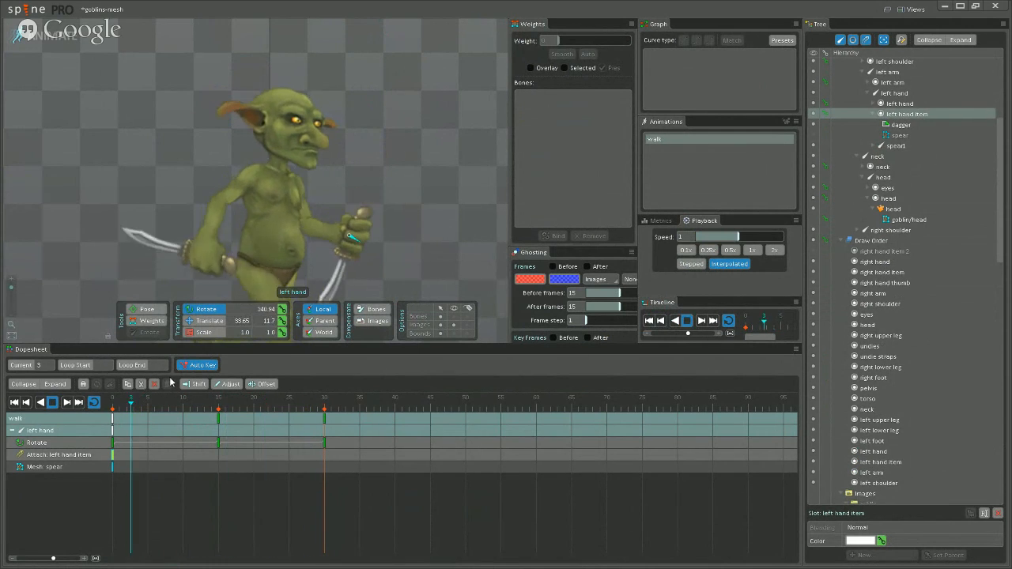
{"action": "left_click", "coordinate": [54, 404]}
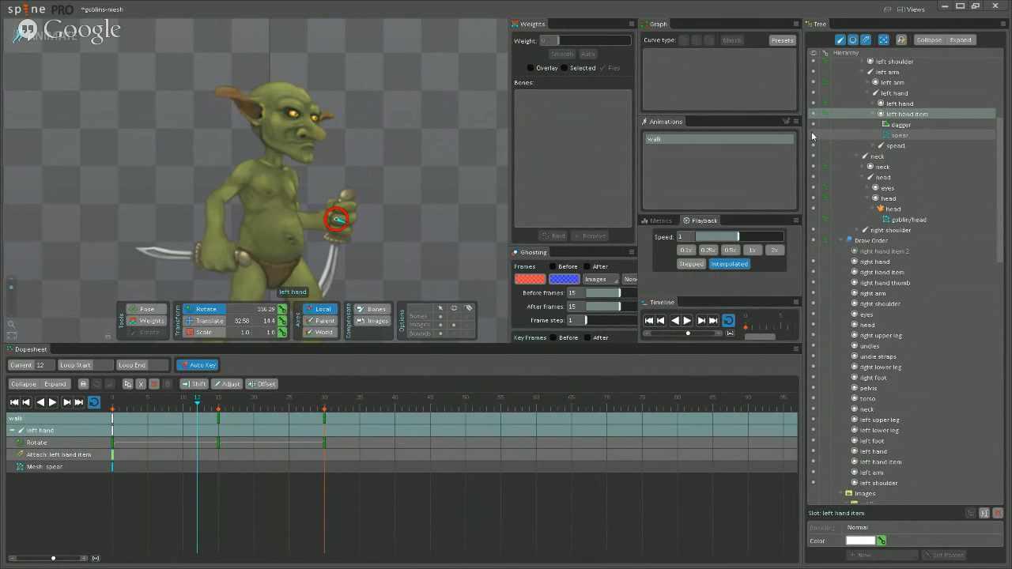
Activate the Translate tool with the left hand item slot selected.
{"action": "mouse_move", "coordinate": [811, 141]}
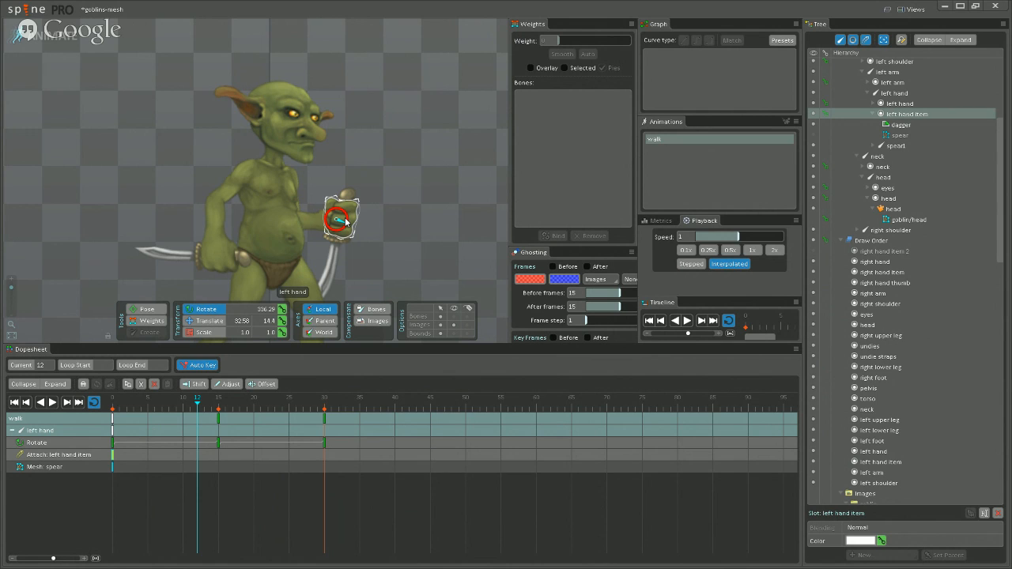
{"action": "left_click", "coordinate": [301, 207]}
{"action": "key", "text": "v"}
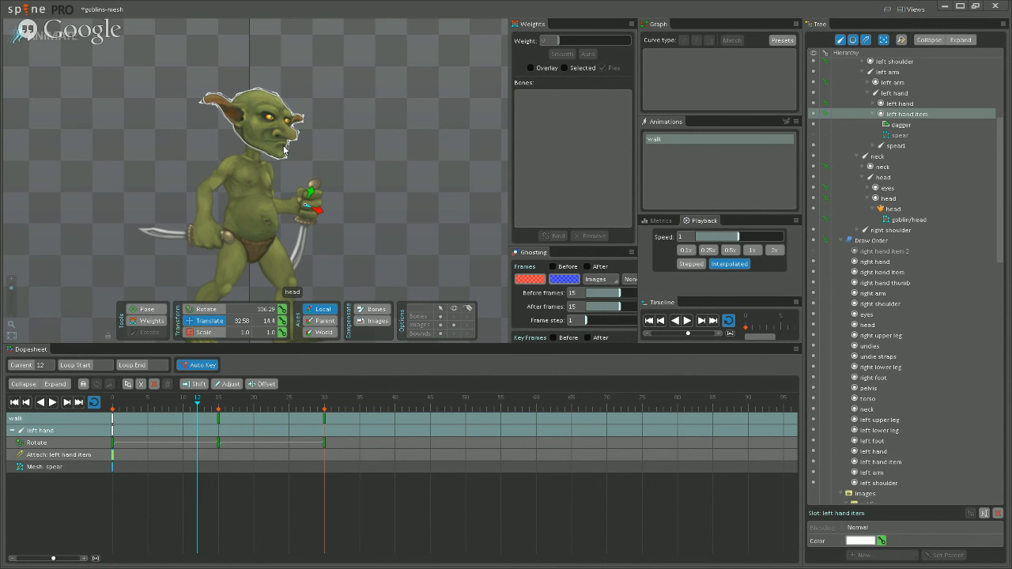
Open raptor.spine from the examples' raptor folder without saving the changes to goblins-mesh.
{"action": "left_click", "coordinate": [16, 13]}
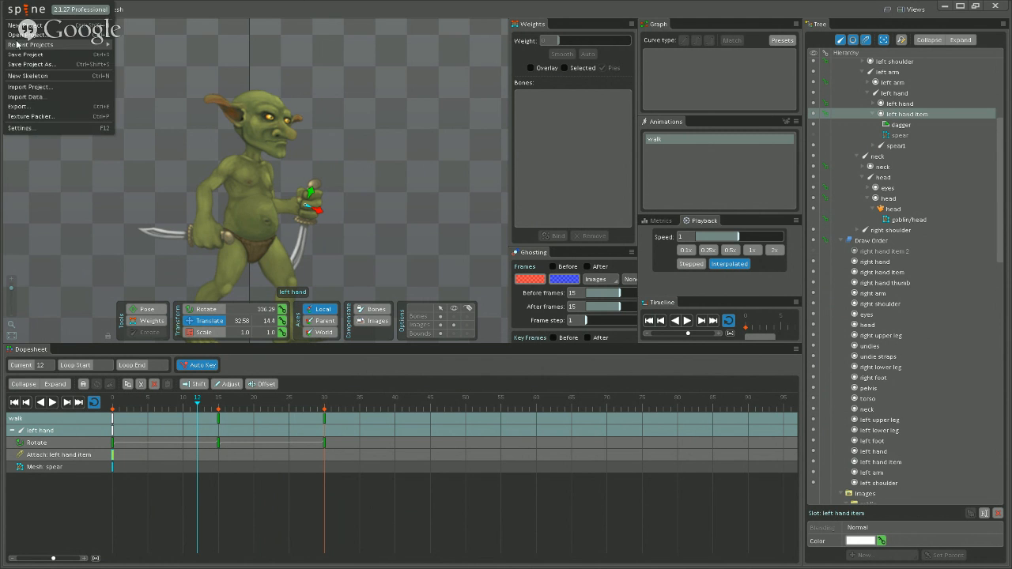
{"action": "mouse_move", "coordinate": [16, 44]}
{"action": "left_click", "coordinate": [158, 44]}
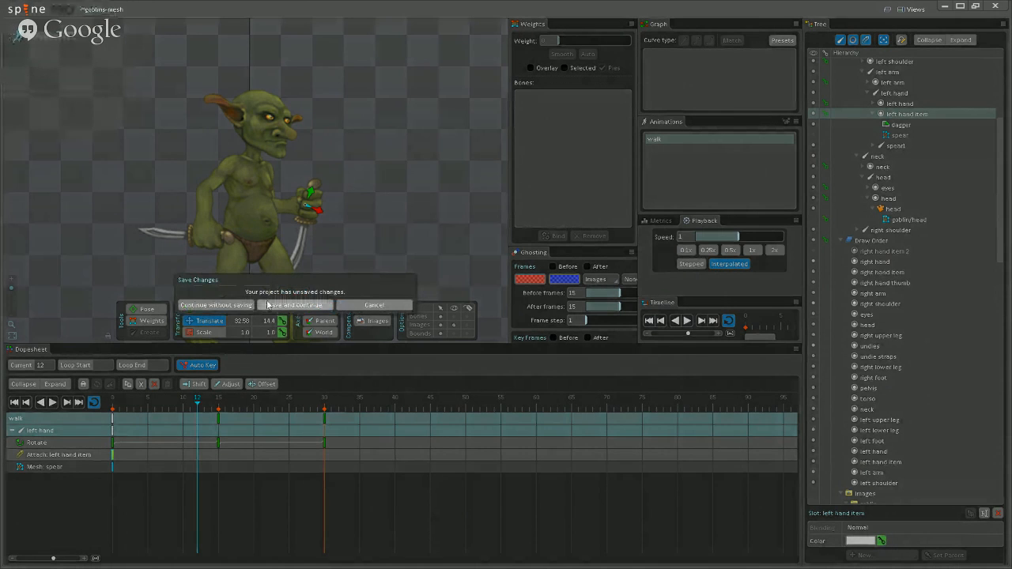
{"action": "left_click", "coordinate": [236, 305]}
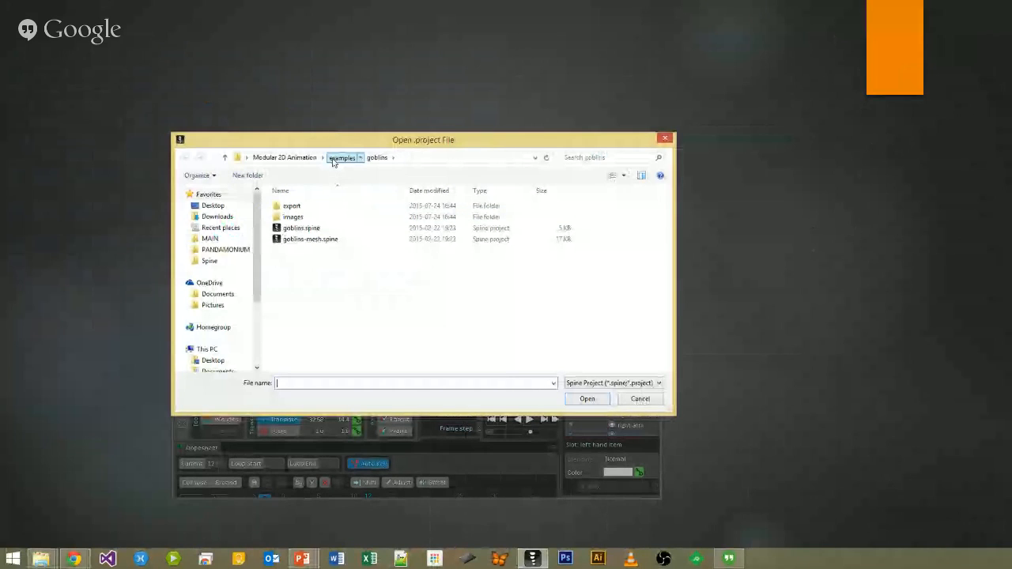
{"action": "left_click", "coordinate": [342, 157]}
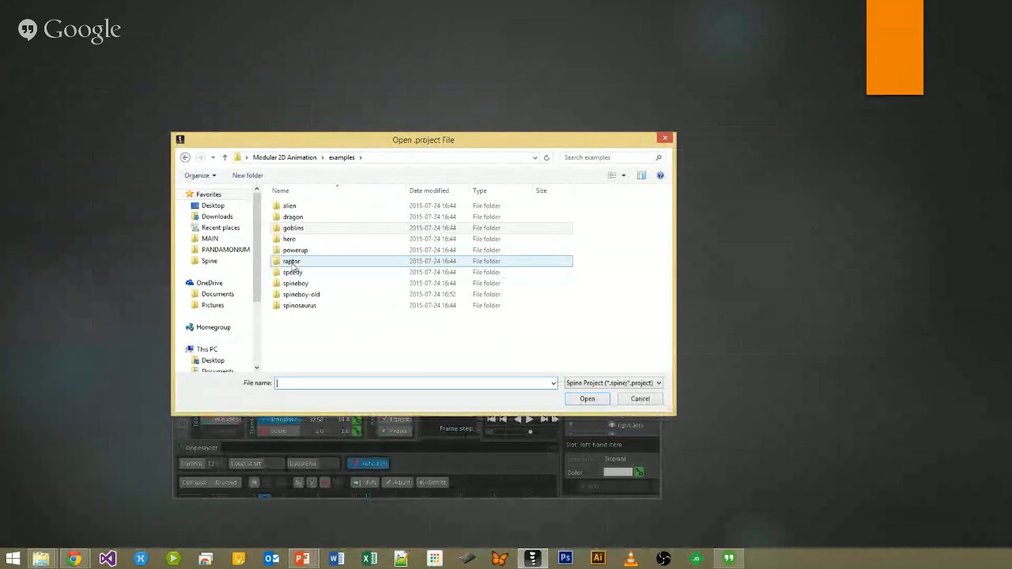
{"action": "double_click", "coordinate": [293, 265]}
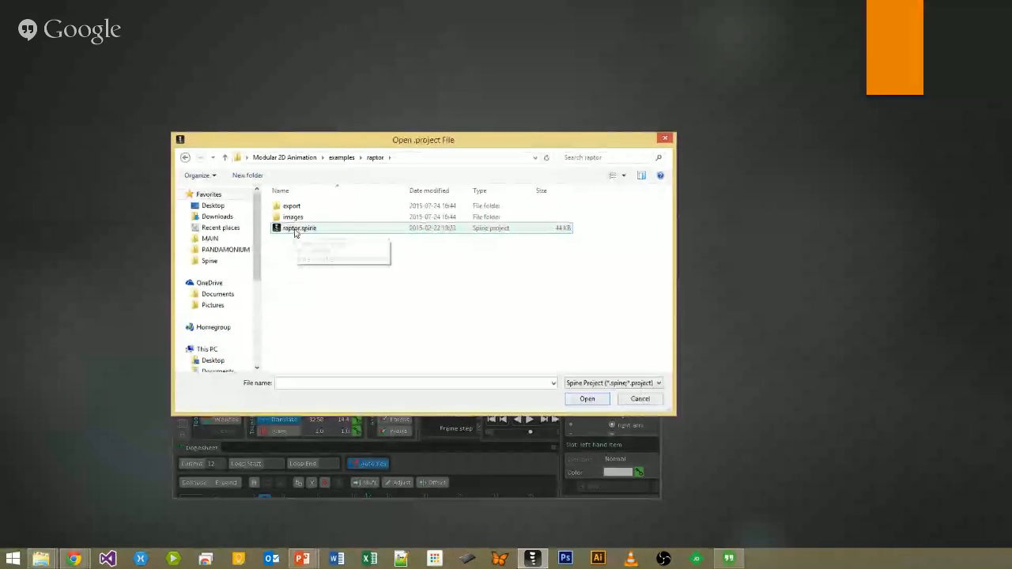
{"action": "left_click", "coordinate": [295, 232]}
{"action": "double_click", "coordinate": [294, 231]}
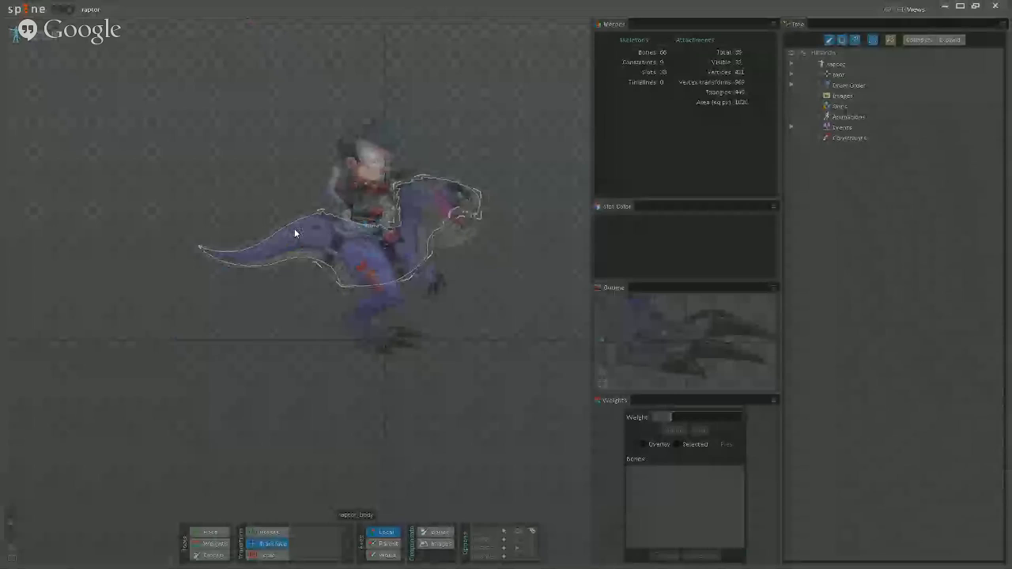
Examine the raptor and its rider, and expand the Images node to list the images they use.
{"action": "scroll", "coordinate": [403, 293], "scroll_direction": "up", "scroll_amount": 5}
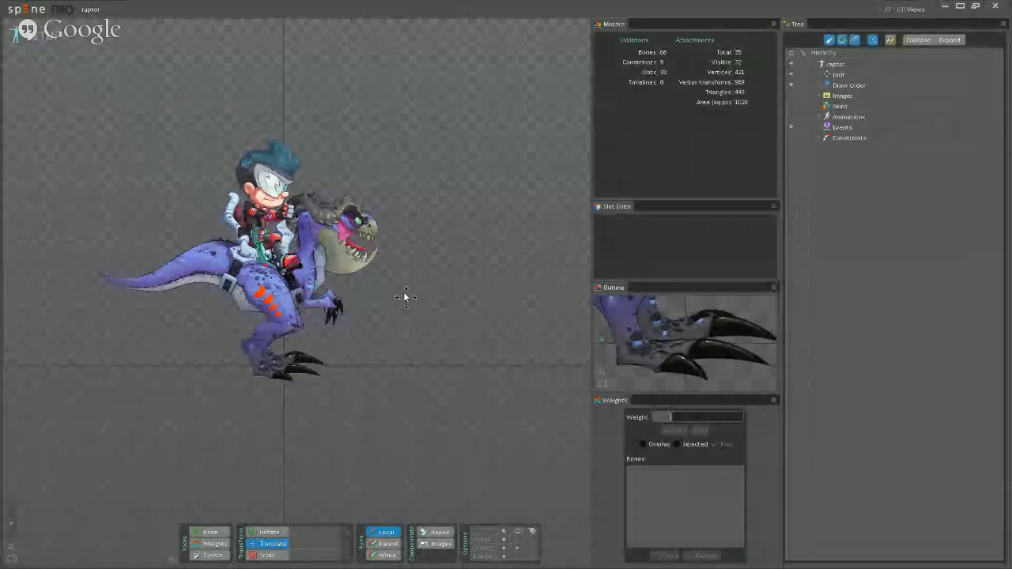
{"action": "left_click_drag", "start_coordinate": [396, 309], "coordinate": [543, 358]}
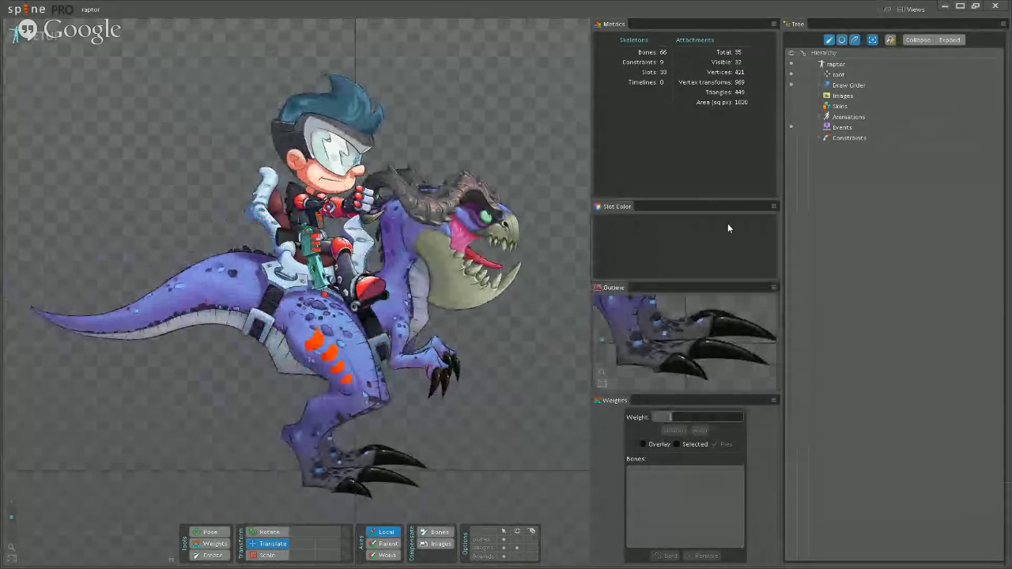
{"action": "left_click", "coordinate": [820, 96]}
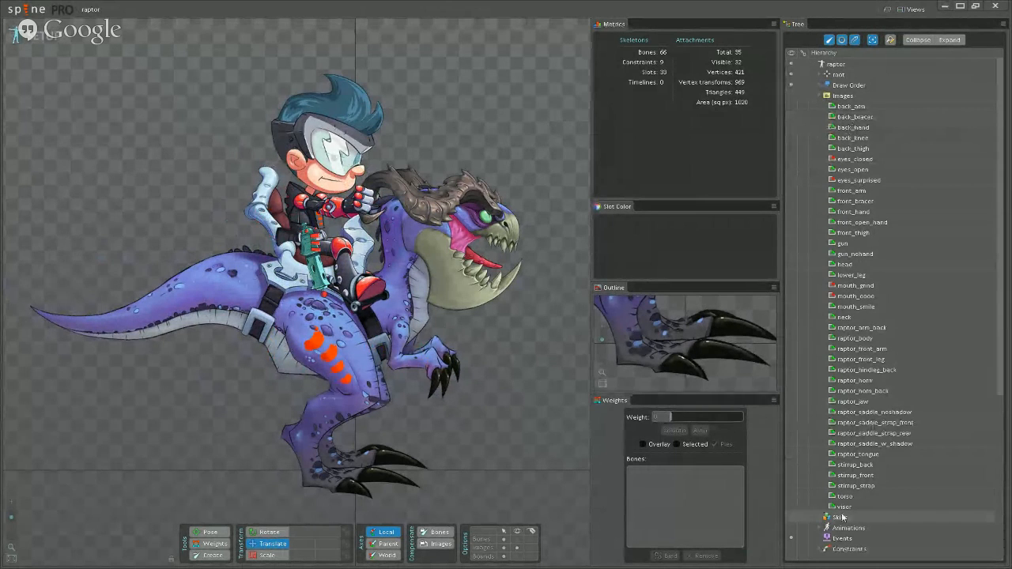
{"action": "scroll", "coordinate": [511, 391], "scroll_direction": "down", "scroll_amount": 3}
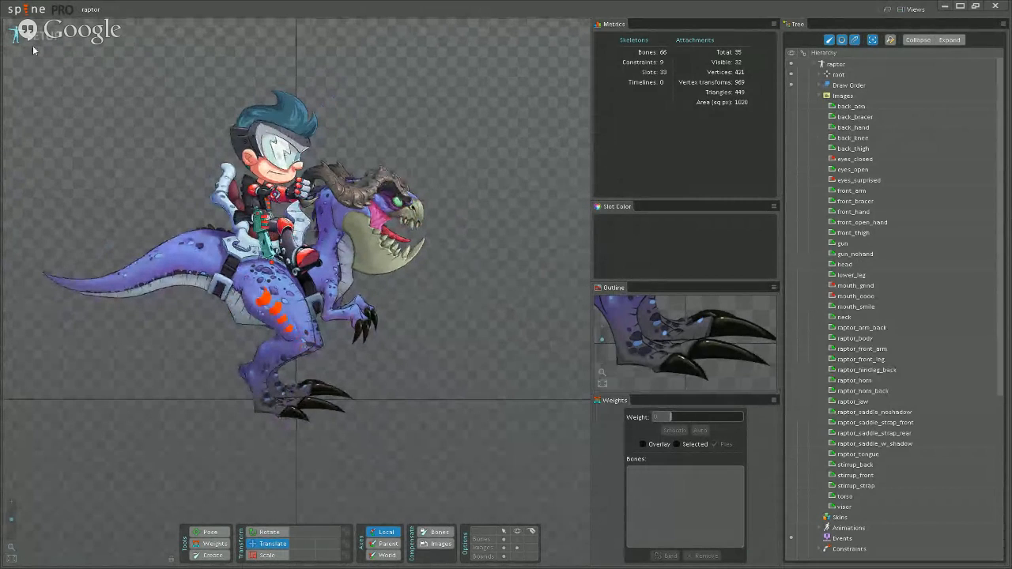
Switch the raptor project to Animate mode and close the Weights view.
{"action": "left_click", "coordinate": [33, 41]}
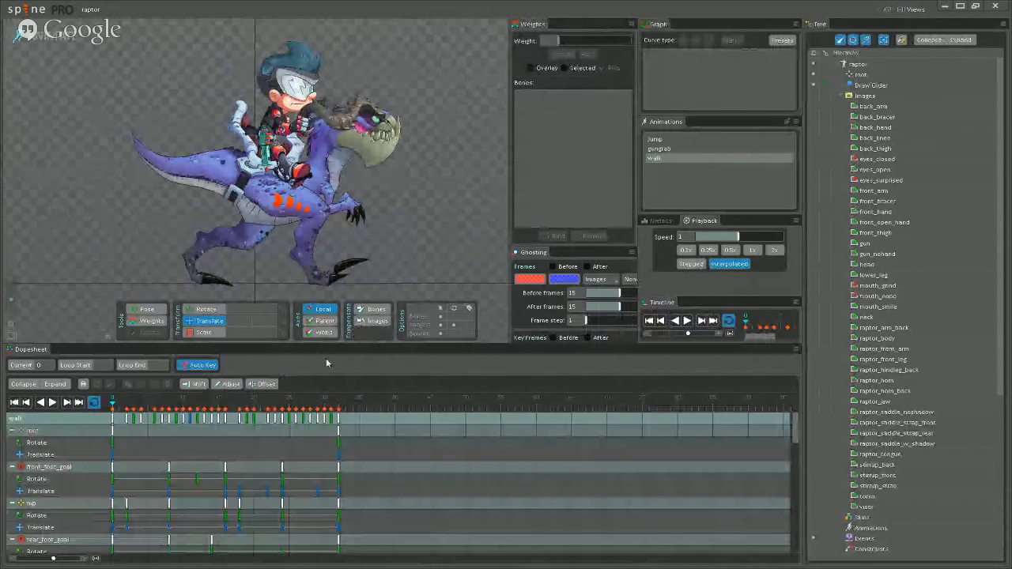
{"action": "left_click", "coordinate": [630, 24]}
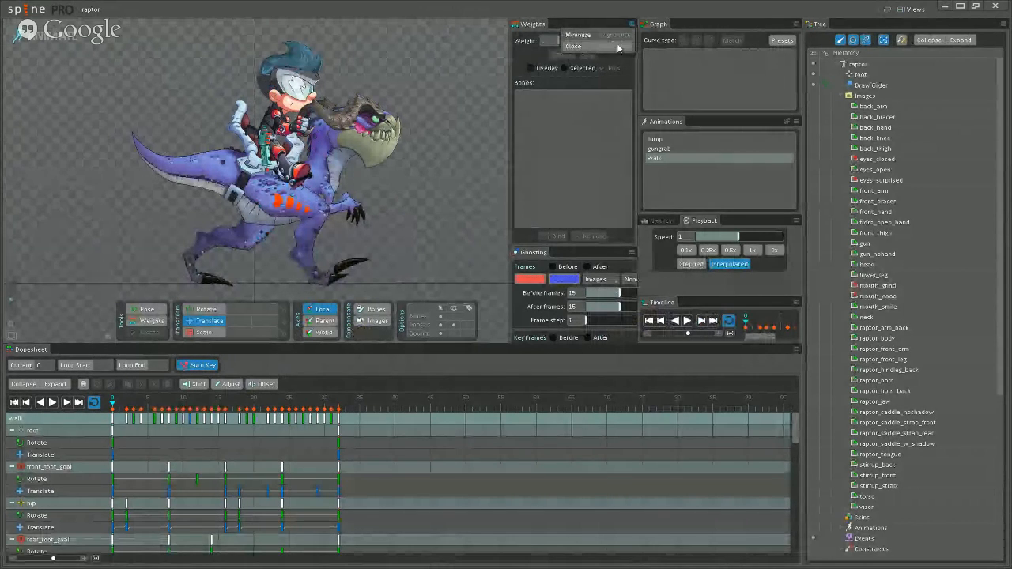
{"action": "left_click", "coordinate": [618, 46]}
Reduce the Dopesheet's height and close the Ghosting view to enlarge the viewport.
{"action": "left_click", "coordinate": [630, 25]}
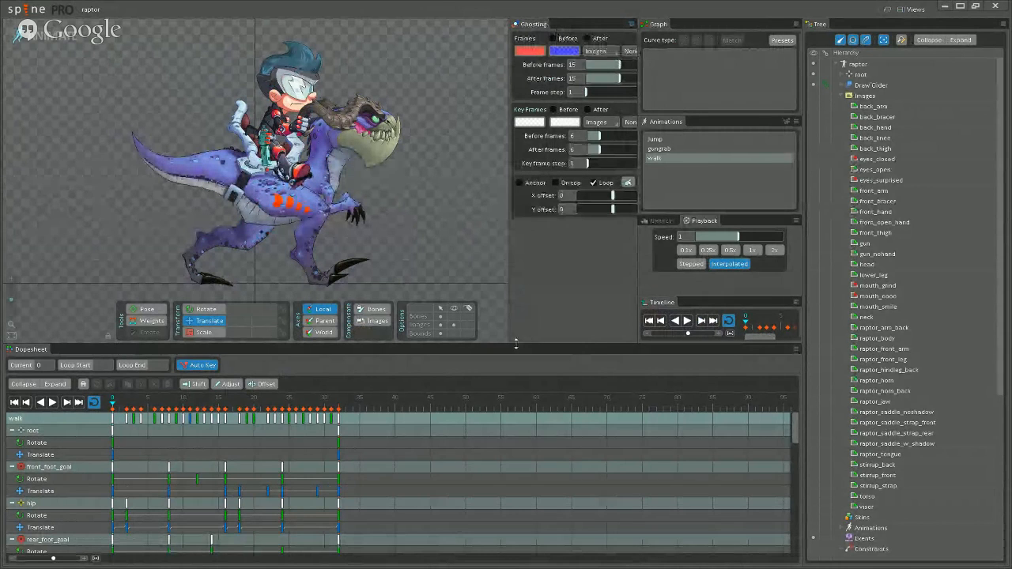
{"action": "left_click_drag", "start_coordinate": [514, 343], "coordinate": [522, 452]}
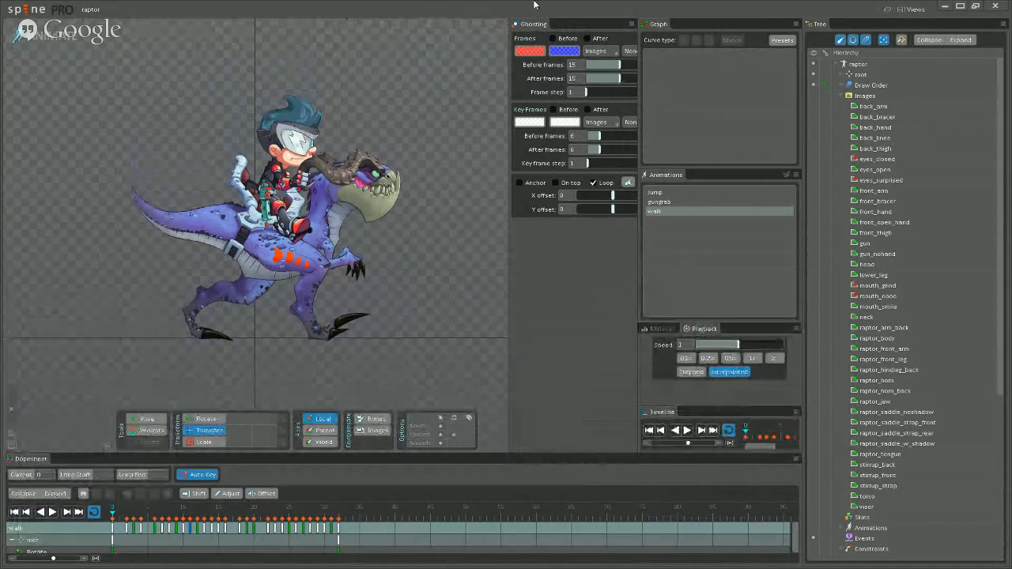
{"action": "left_click", "coordinate": [631, 25]}
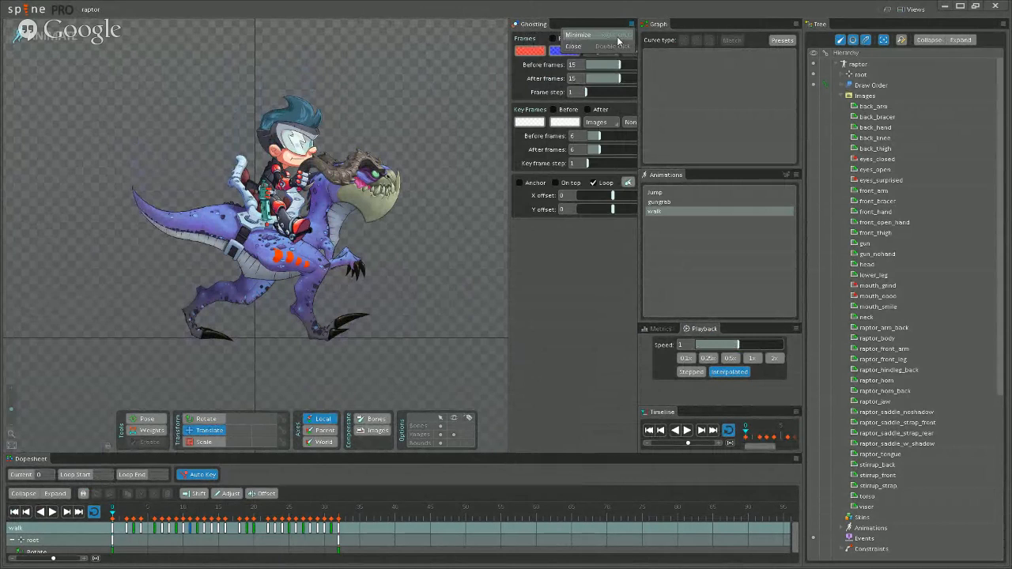
{"action": "left_click", "coordinate": [611, 49]}
Select the raptor_body mesh on the raptor's neck, examine its outline and vertices, and clear the selection.
{"action": "scroll", "coordinate": [463, 220], "scroll_direction": "up", "scroll_amount": 4}
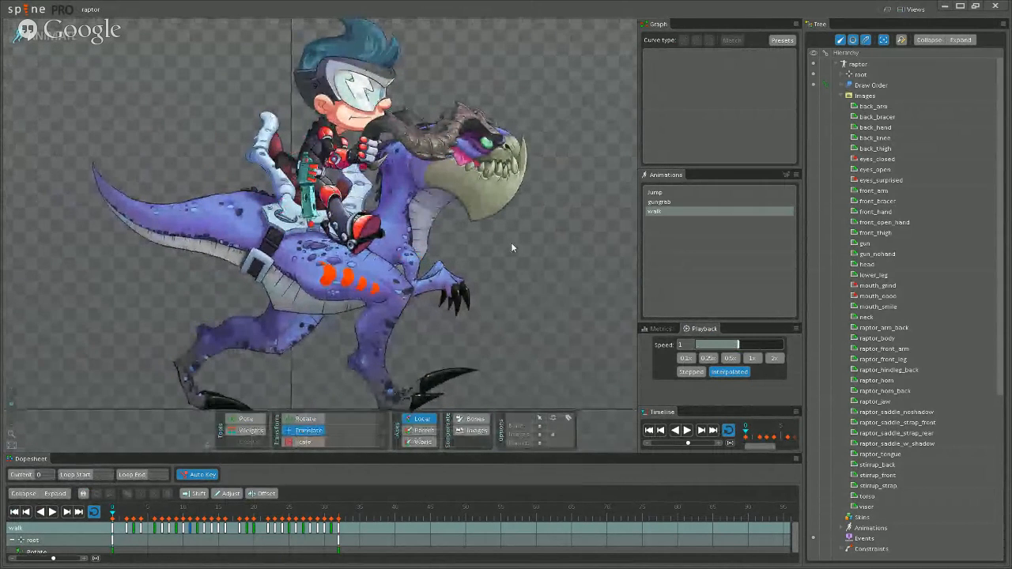
{"action": "scroll", "coordinate": [530, 234], "scroll_direction": "up", "scroll_amount": 5}
{"action": "scroll", "coordinate": [458, 160], "scroll_direction": "up", "scroll_amount": 6}
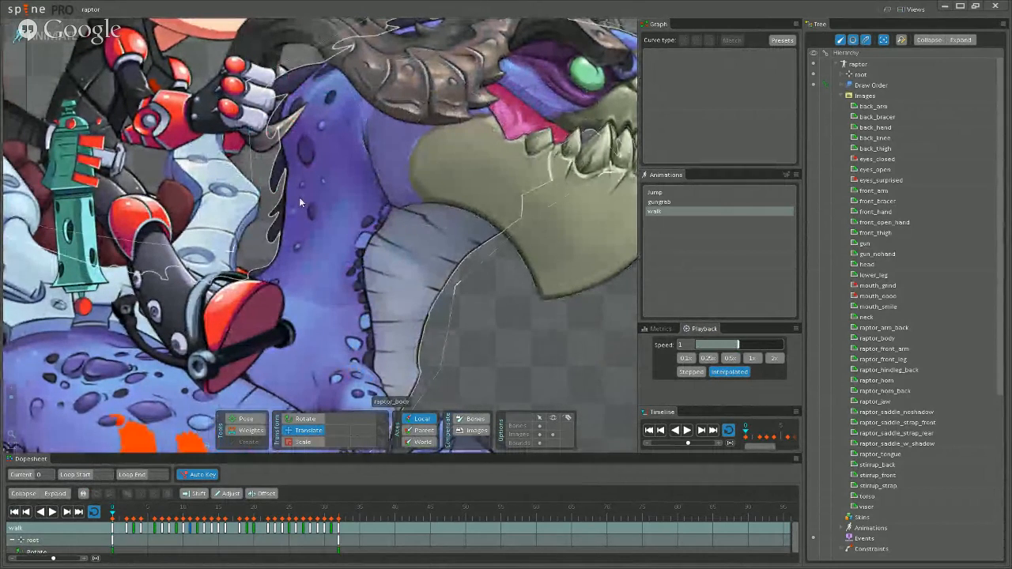
{"action": "scroll", "coordinate": [291, 184], "scroll_direction": "down", "scroll_amount": 5}
{"action": "scroll", "coordinate": [336, 184], "scroll_direction": "down", "scroll_amount": 5}
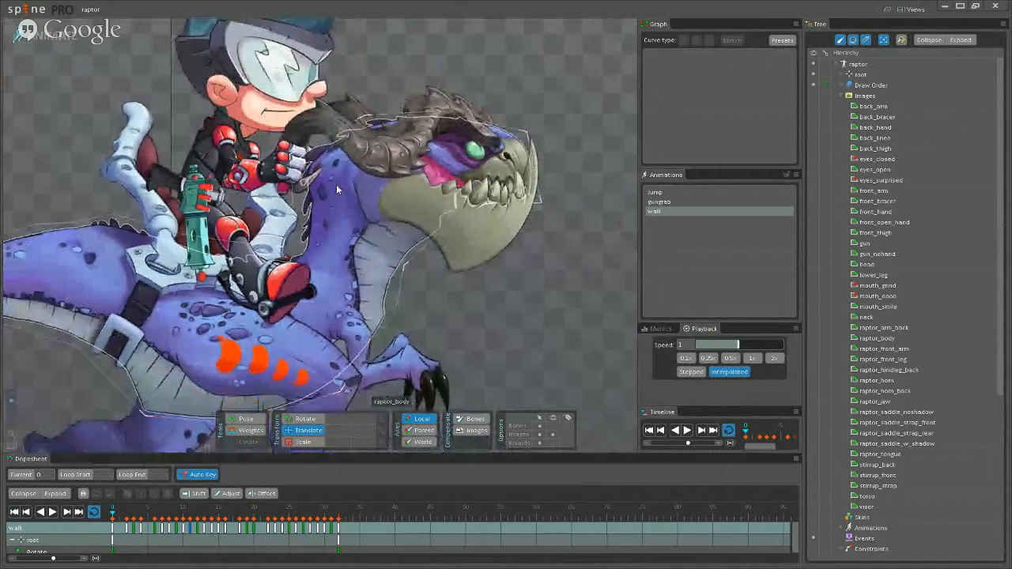
{"action": "left_click", "coordinate": [335, 227]}
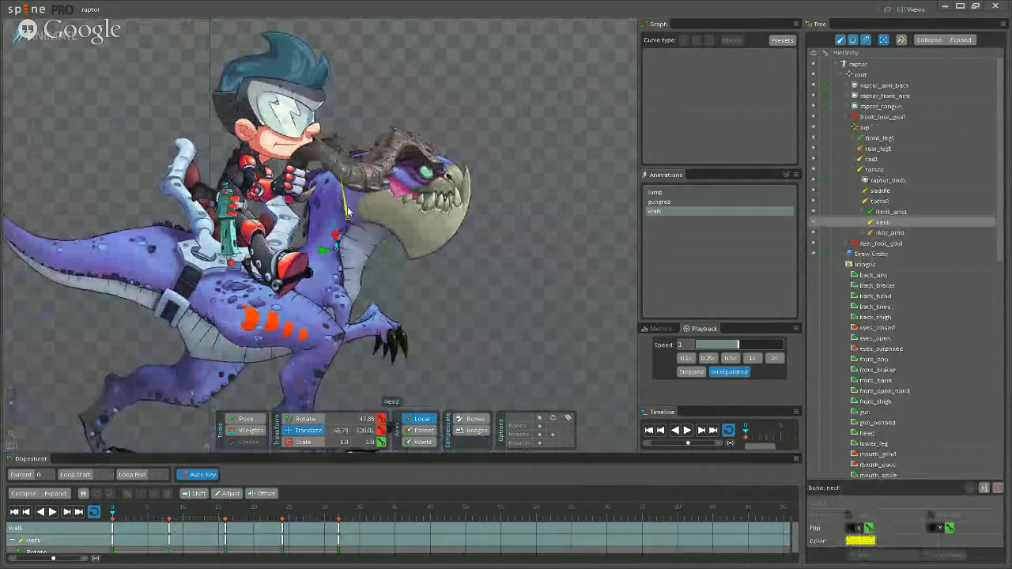
{"action": "left_click", "coordinate": [328, 205]}
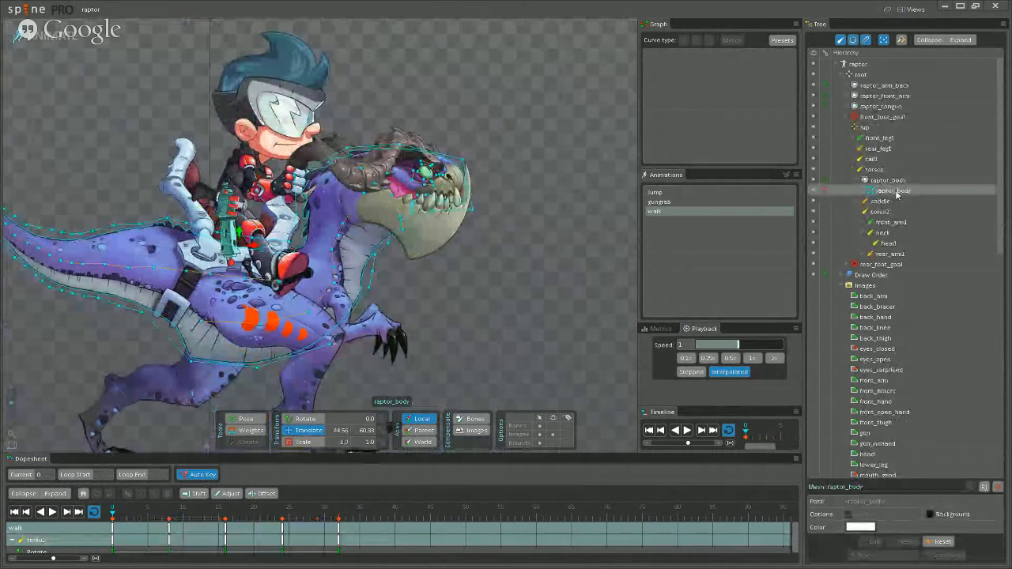
{"action": "mouse_move", "coordinate": [896, 195]}
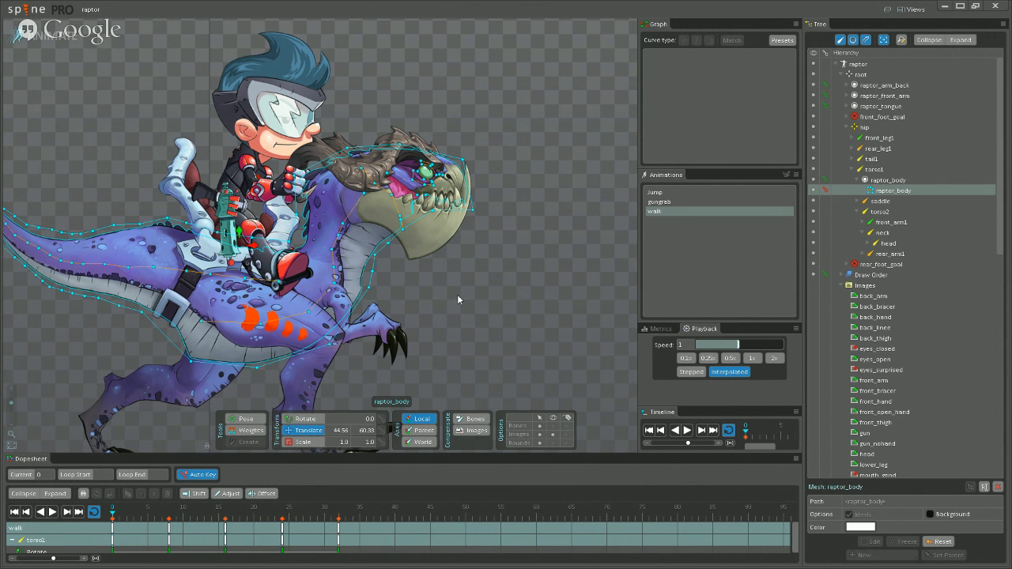
{"action": "scroll", "coordinate": [457, 294], "scroll_direction": "up", "scroll_amount": 3}
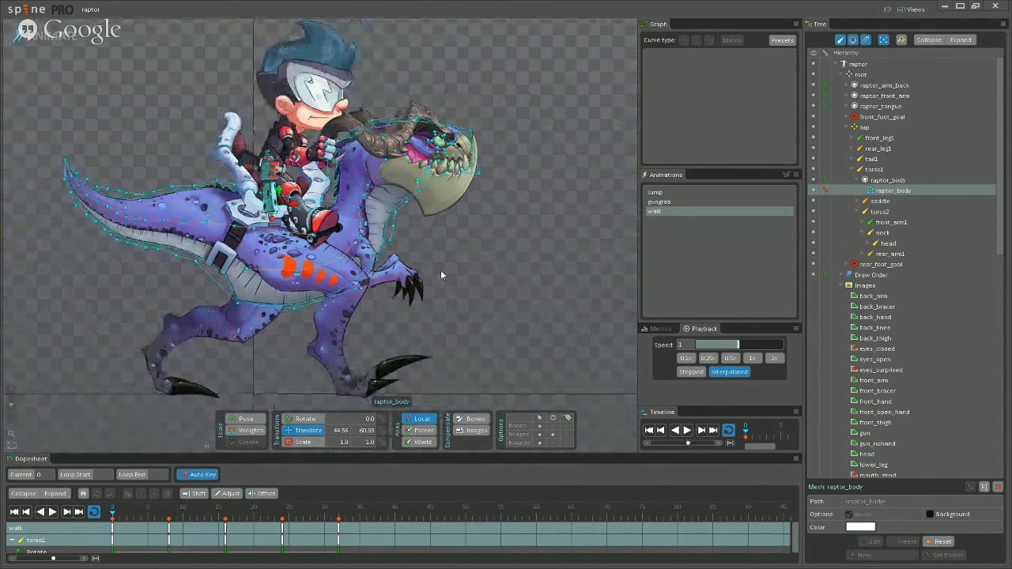
{"action": "left_click", "coordinate": [500, 322]}
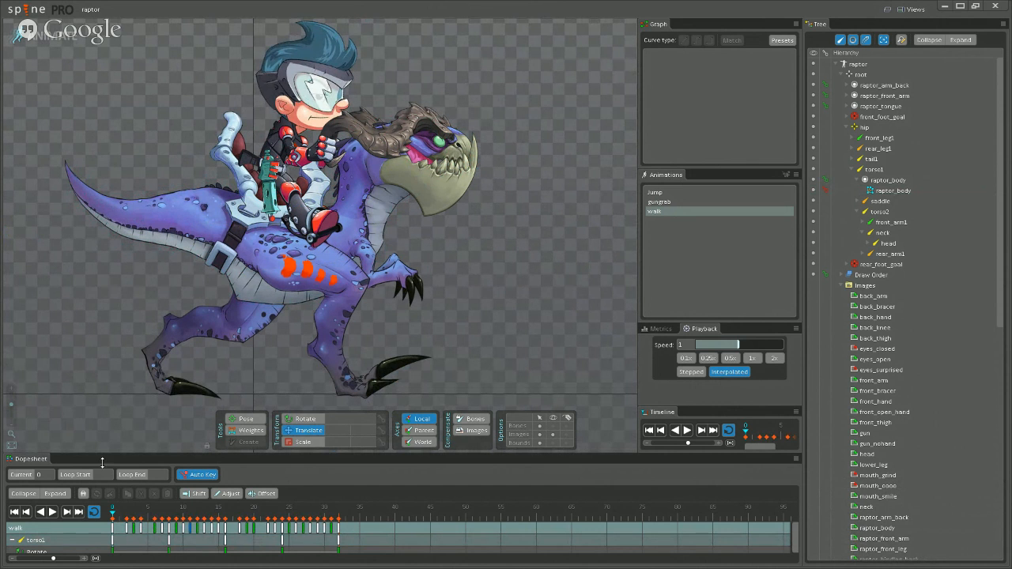
Play the walk animation and slow its playback speed down to 0.07.
{"action": "left_click", "coordinate": [52, 513]}
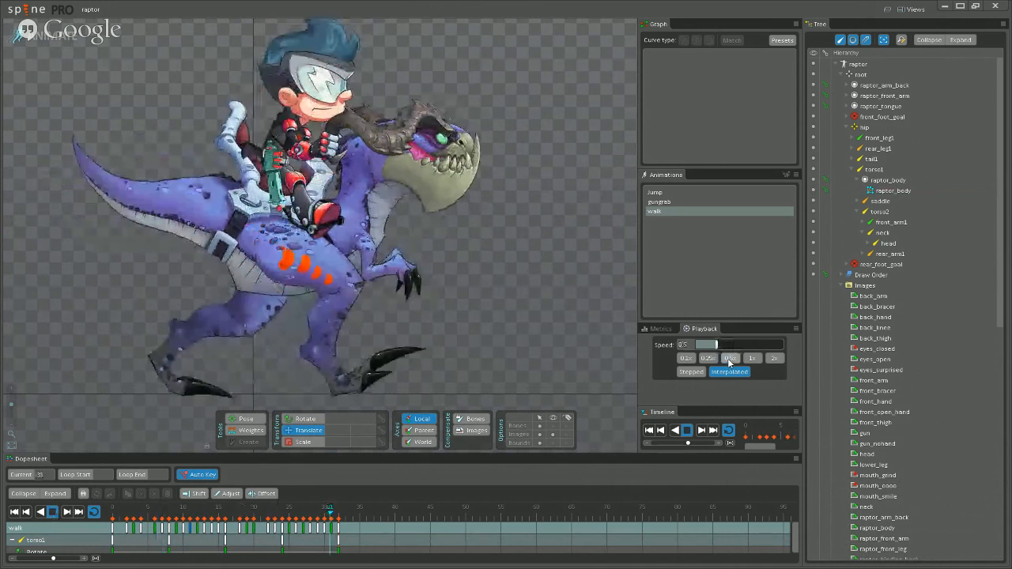
{"action": "left_click", "coordinate": [730, 359]}
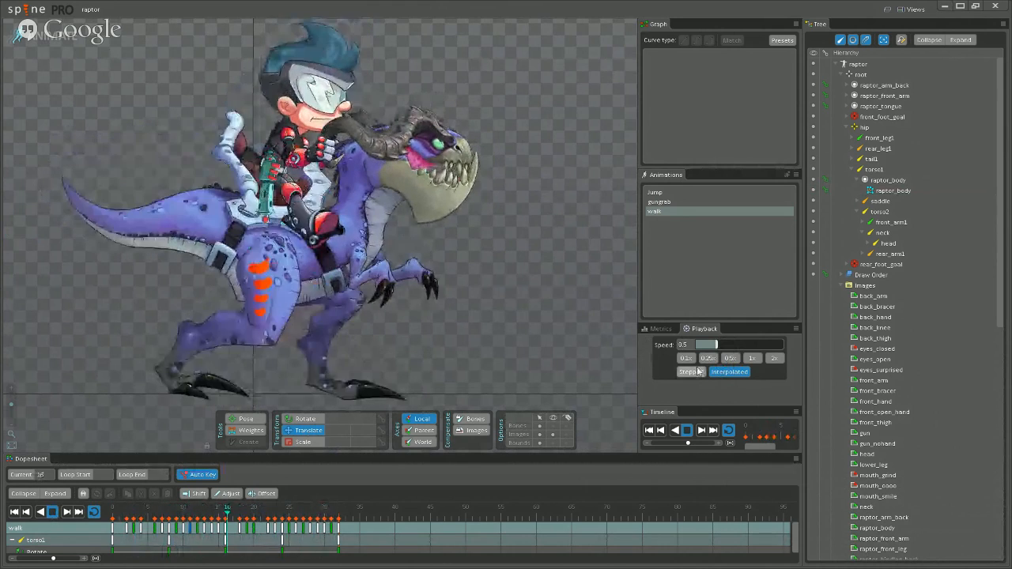
{"action": "left_click", "coordinate": [685, 358]}
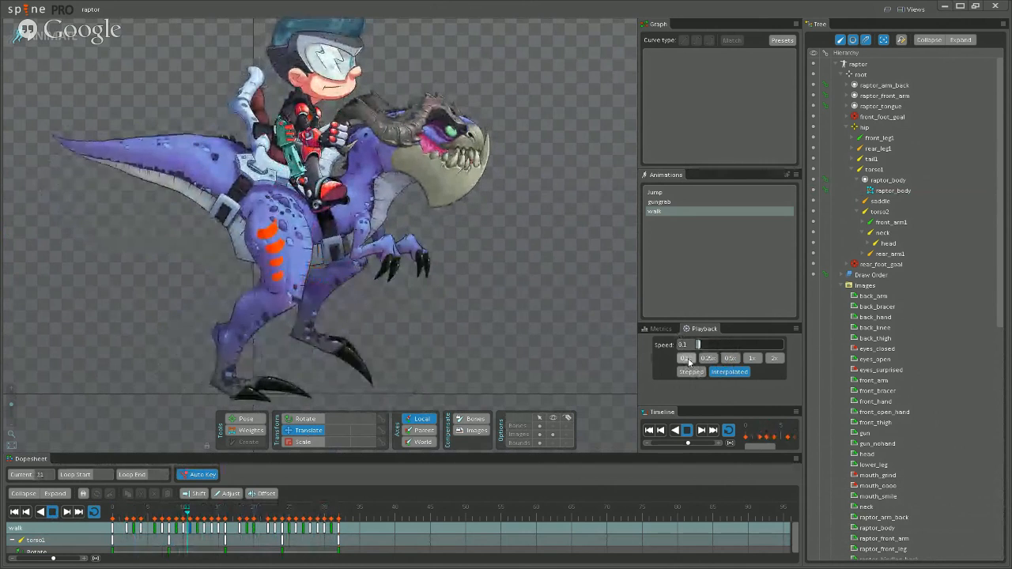
{"action": "left_click", "coordinate": [699, 345]}
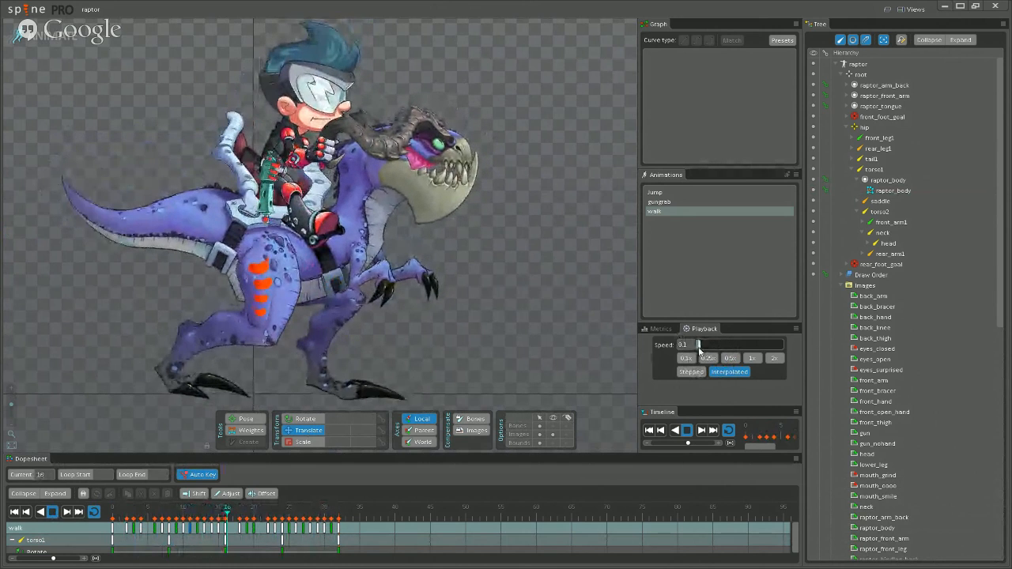
{"action": "left_click_drag", "start_coordinate": [699, 345], "coordinate": [697, 345]}
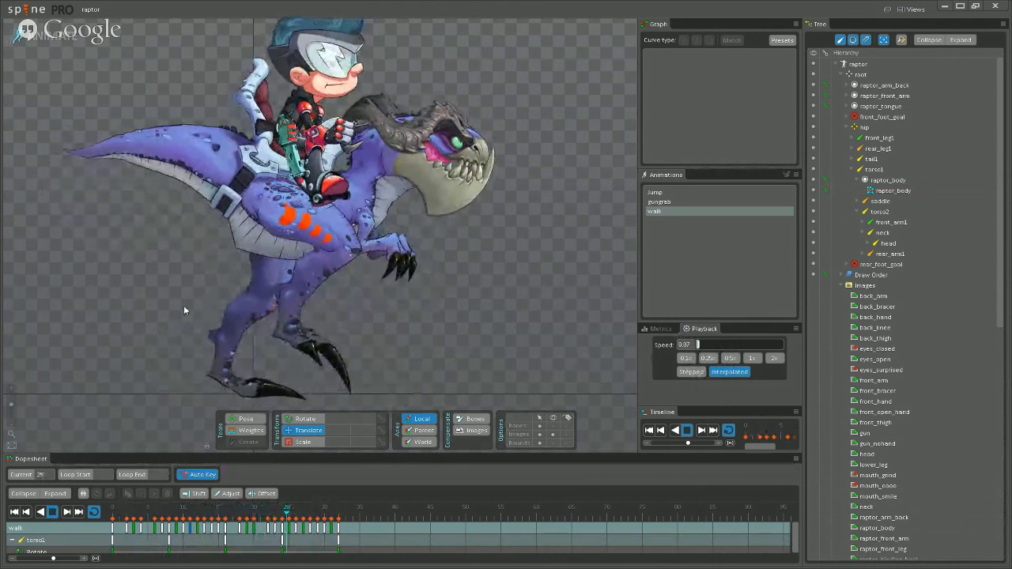
Inspect the raptor_body slot and the rider's spineboy_torso and spineboy_hip bones in the hierarchy while the walk animation plays.
{"action": "left_click_drag", "start_coordinate": [176, 298], "coordinate": [261, 328]}
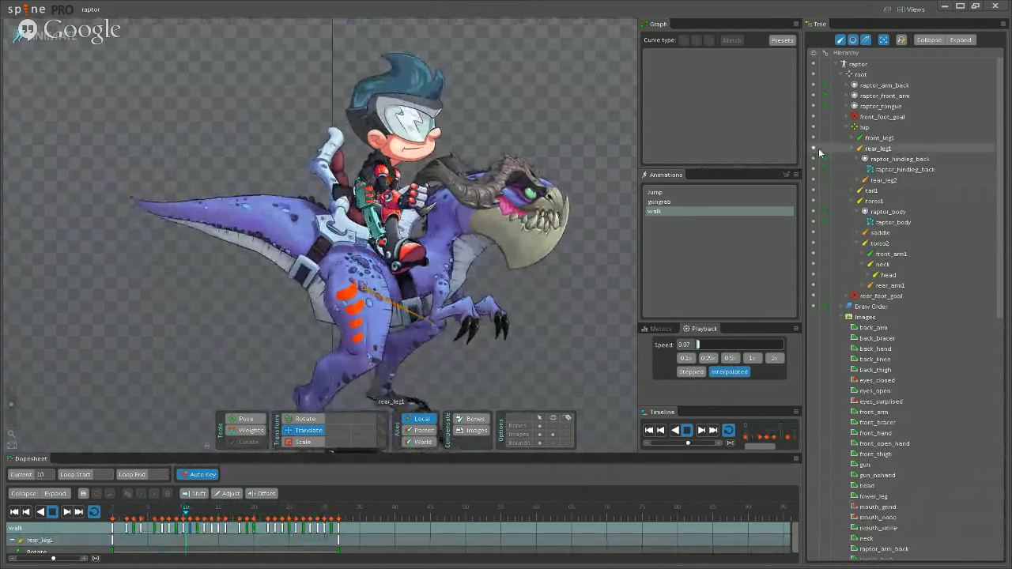
{"action": "left_click", "coordinate": [842, 74]}
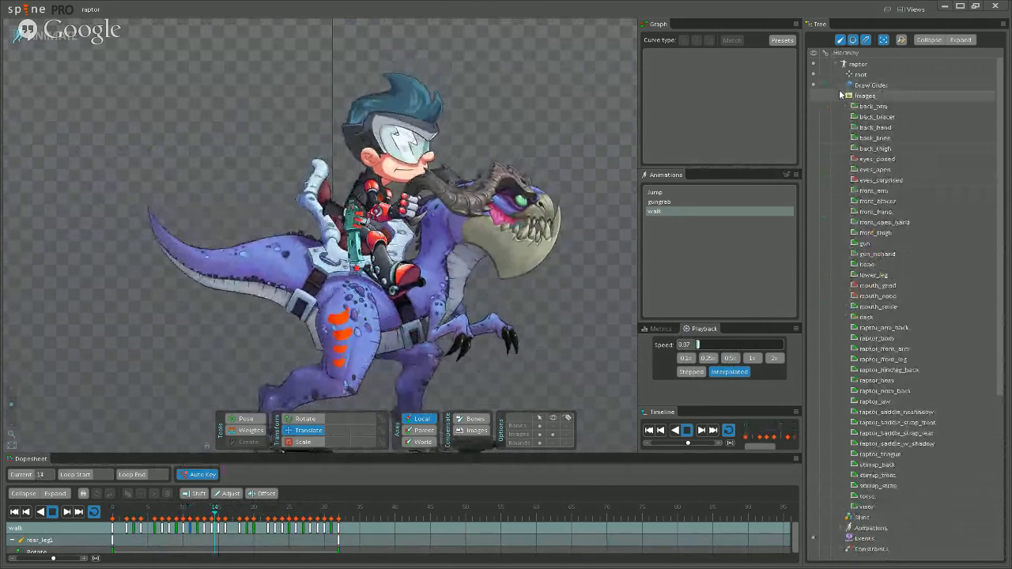
{"action": "left_click", "coordinate": [840, 65]}
{"action": "left_click", "coordinate": [839, 65]}
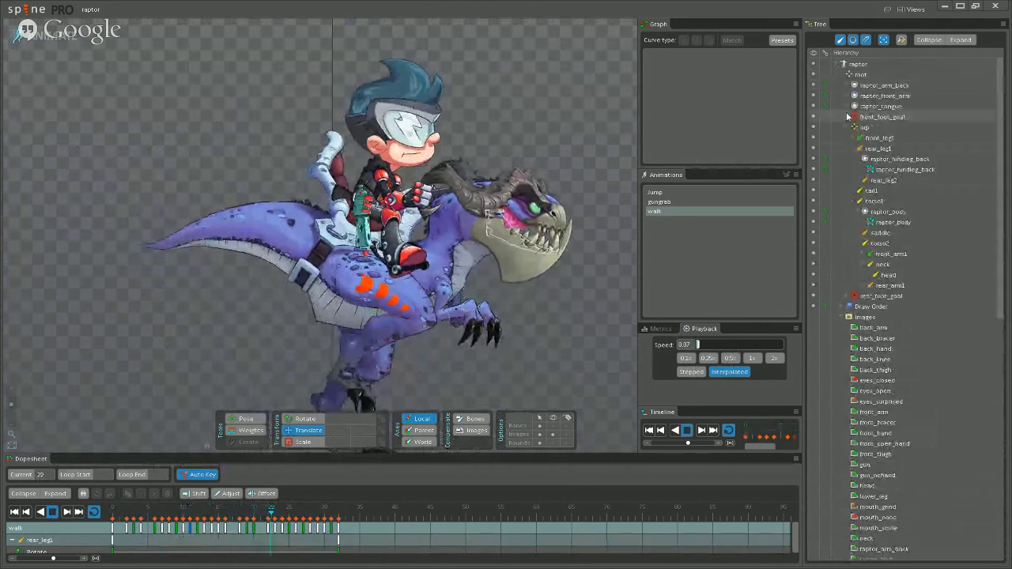
{"action": "left_click", "coordinate": [870, 212]}
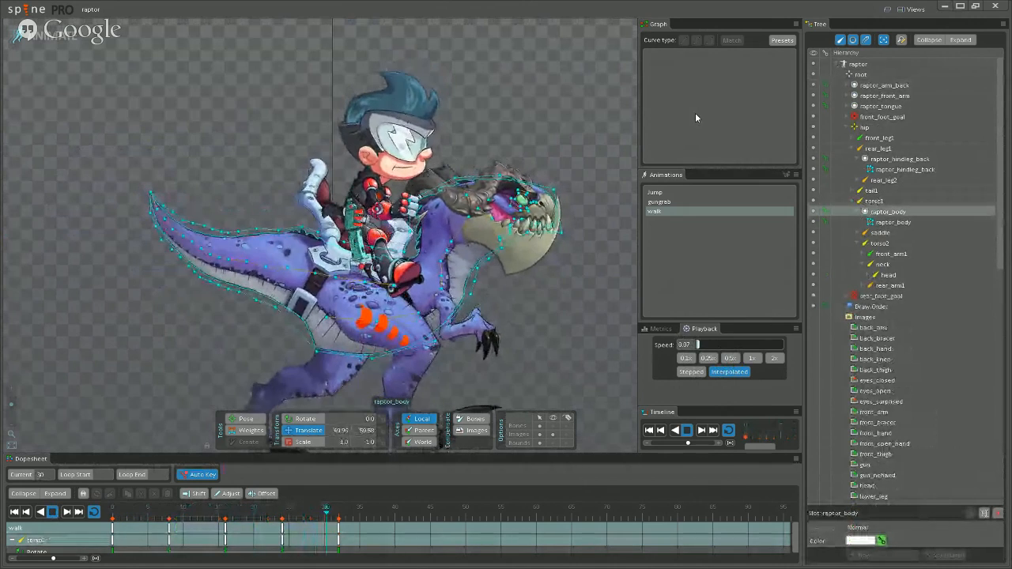
{"action": "left_click", "coordinate": [389, 119]}
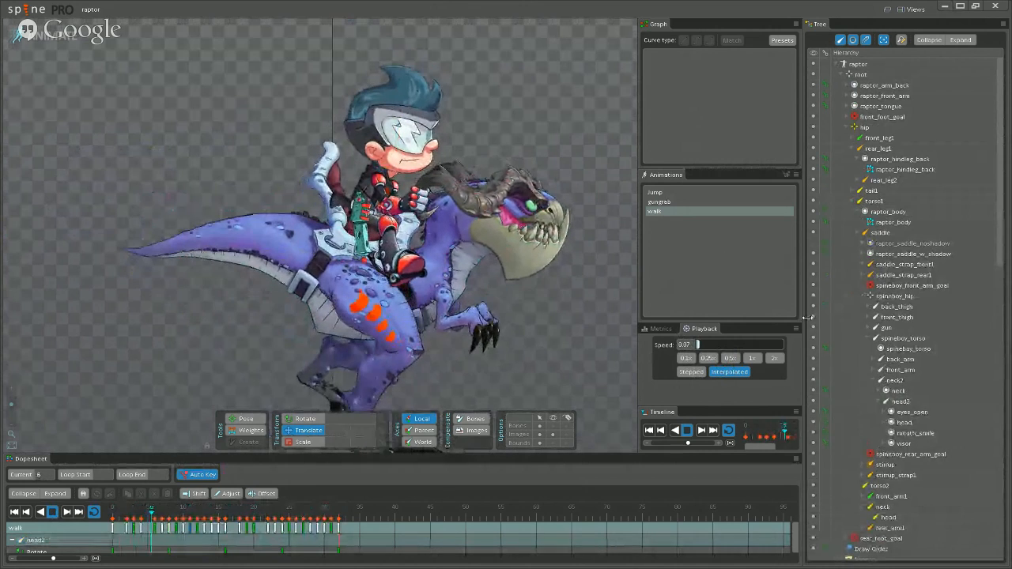
{"action": "left_click", "coordinate": [917, 338]}
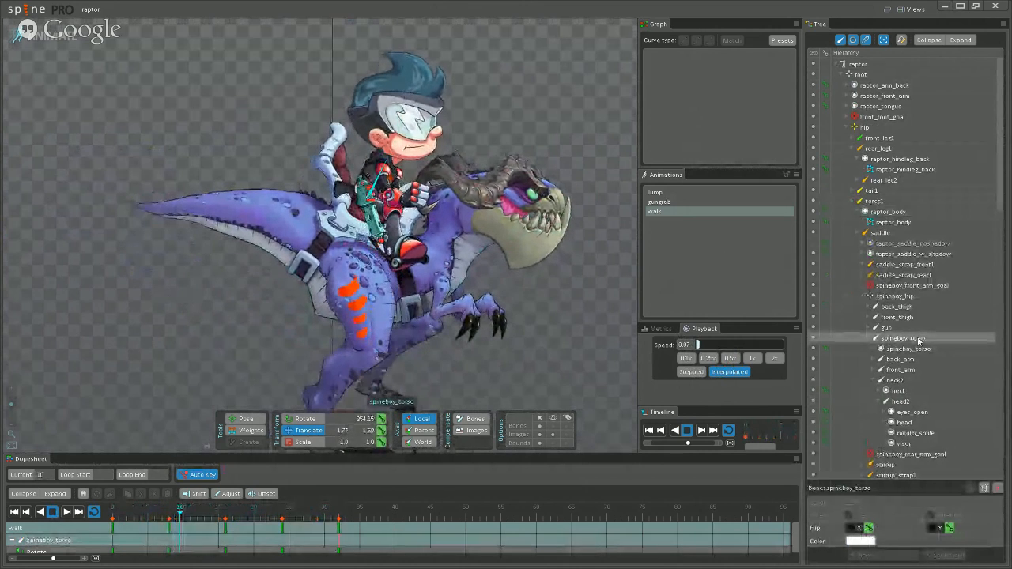
{"action": "left_click", "coordinate": [880, 298]}
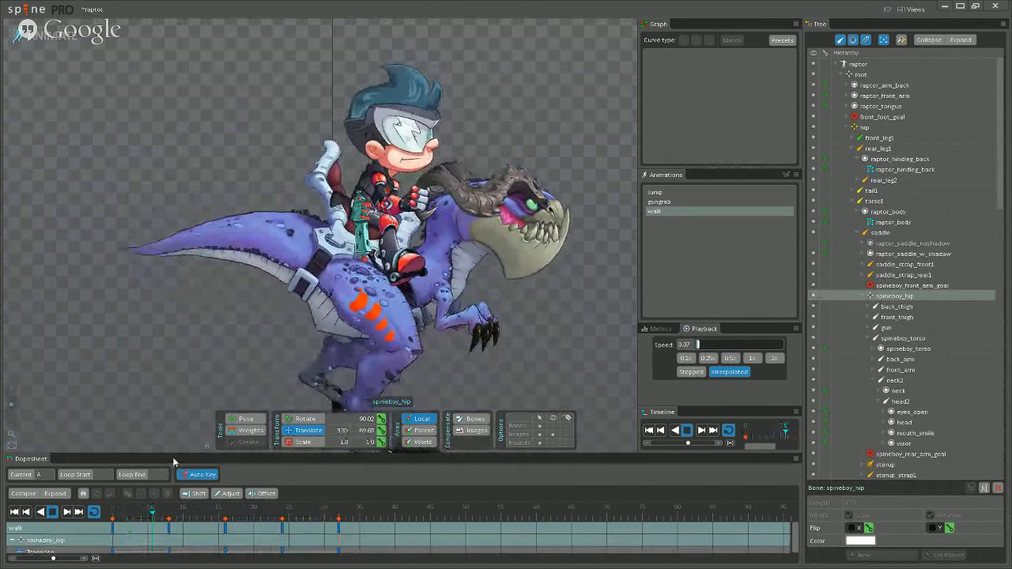
Stop the walk animation and switch the project to Setup mode.
{"action": "left_click", "coordinate": [66, 511]}
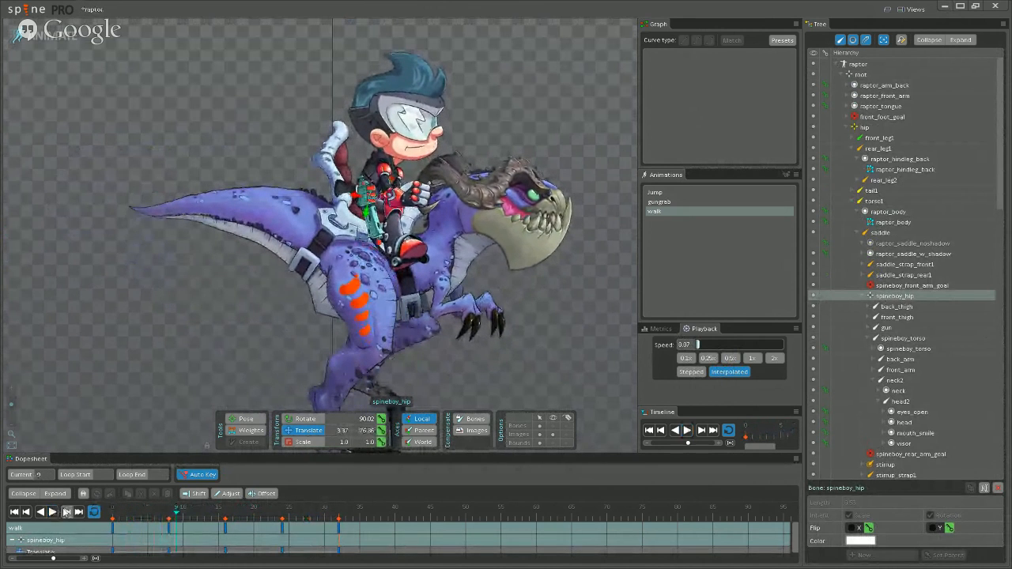
{"action": "left_click", "coordinate": [54, 39]}
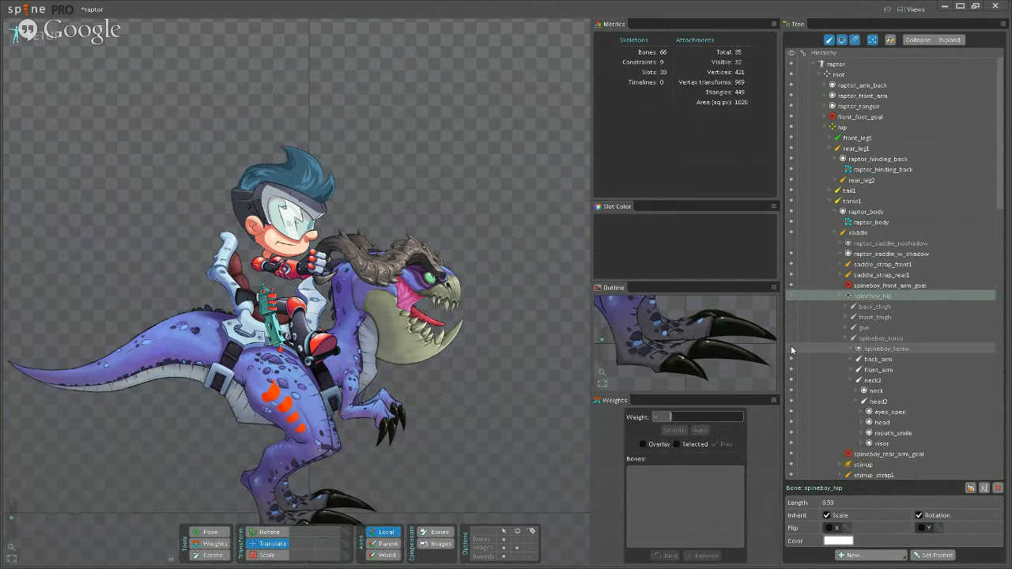
Hide the rider's hierarchy from spineboy_hip through visor, show it again, and clear the selection.
{"action": "left_click", "coordinate": [869, 444]}
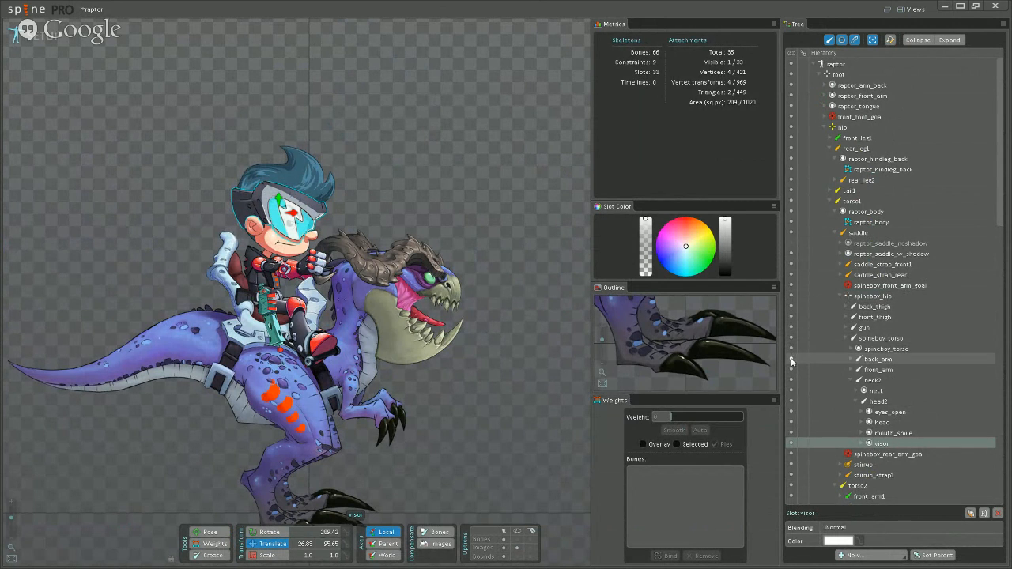
{"action": "left_click", "coordinate": [858, 299], "text": "shift"}
{"action": "left_click", "coordinate": [791, 296]}
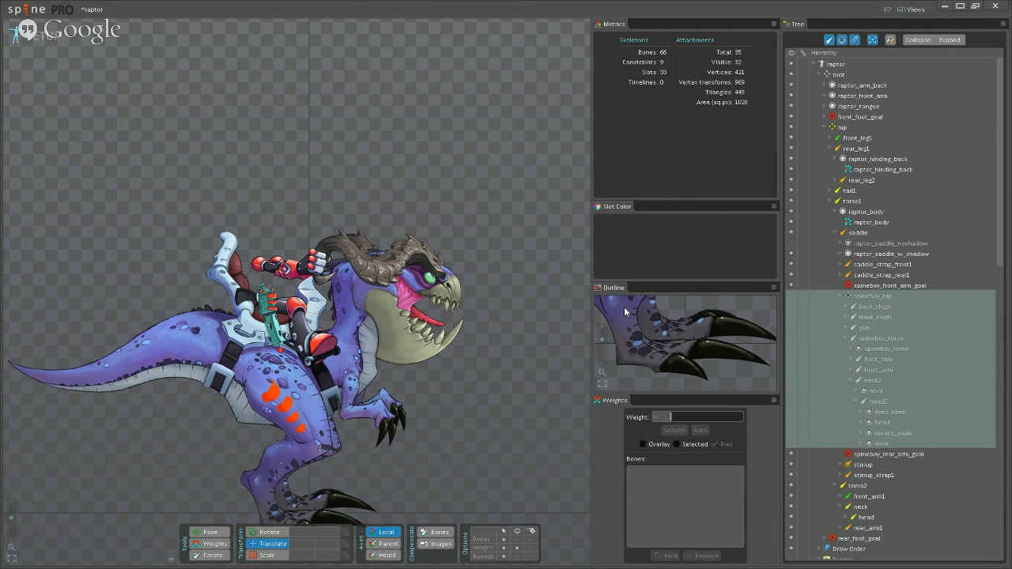
{"action": "key", "text": "h"}
{"action": "left_click", "coordinate": [516, 379]}
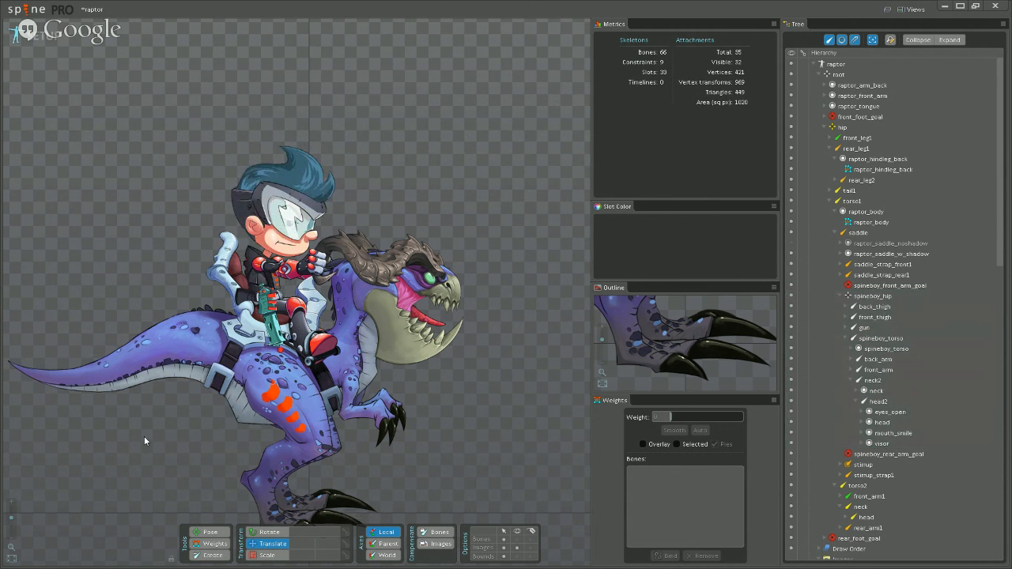
Select the raptor_body mesh in Setup mode and examine its vertices around the tail.
{"action": "left_click", "coordinate": [162, 324]}
{"action": "scroll", "coordinate": [146, 458], "scroll_direction": "up", "scroll_amount": 5}
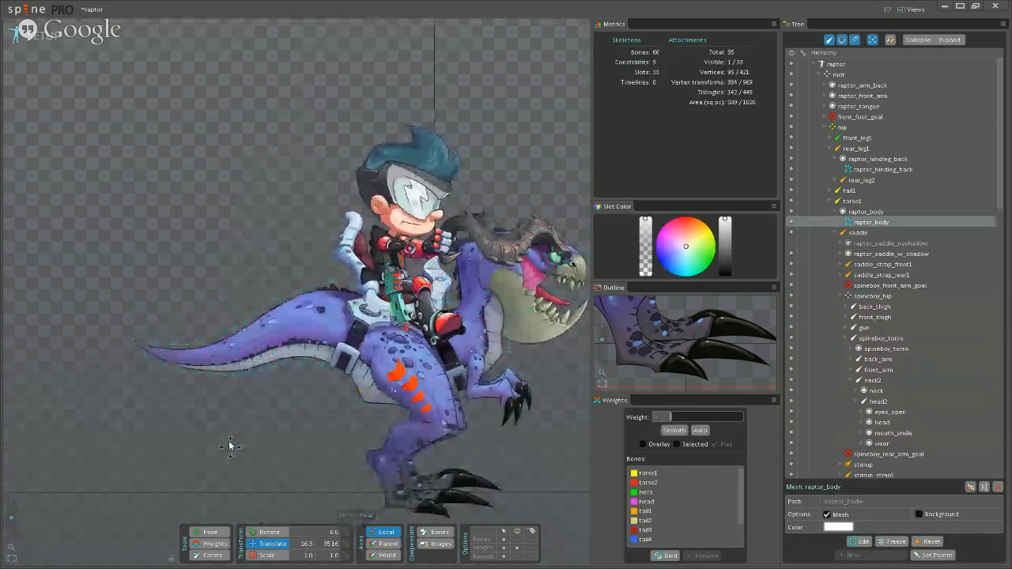
{"action": "left_click_drag", "start_coordinate": [216, 402], "coordinate": [239, 465]}
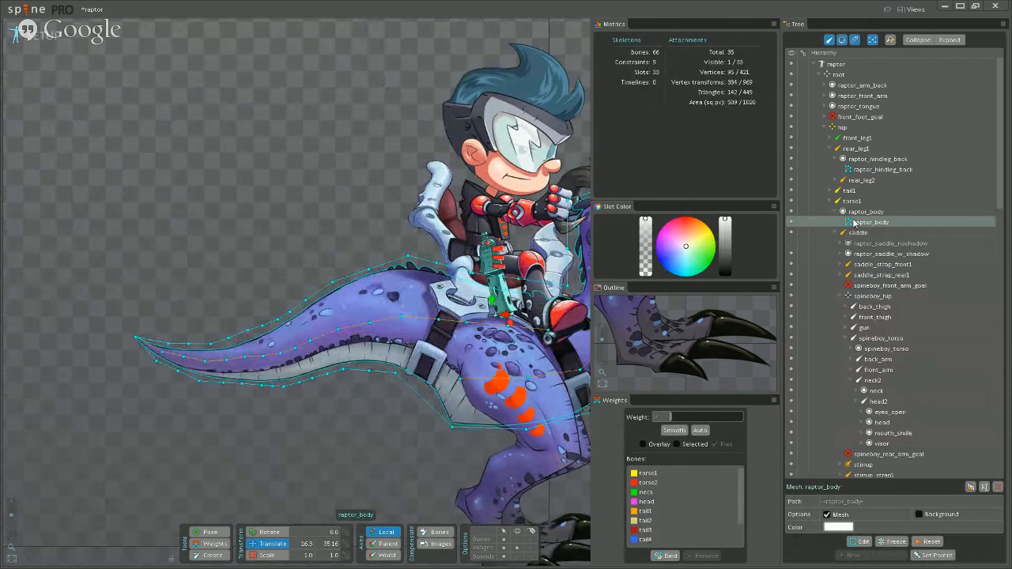
{"action": "mouse_move", "coordinate": [854, 222]}
Switch to Animate mode and play the walk animation to watch the raptor_body mesh deform.
{"action": "left_click", "coordinate": [35, 39]}
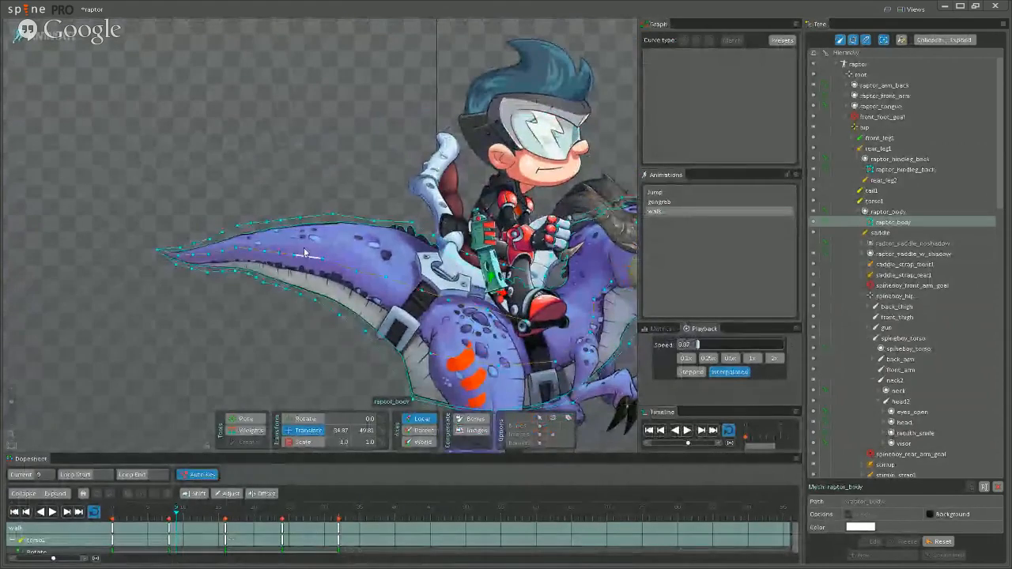
{"action": "left_click", "coordinate": [52, 511]}
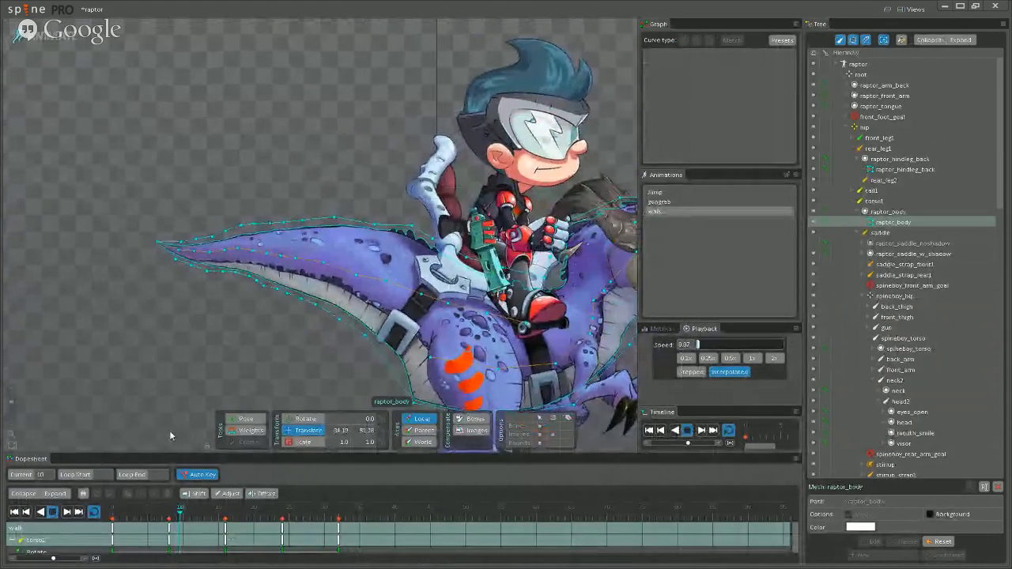
{"action": "scroll", "coordinate": [238, 348], "scroll_direction": "up", "scroll_amount": 3}
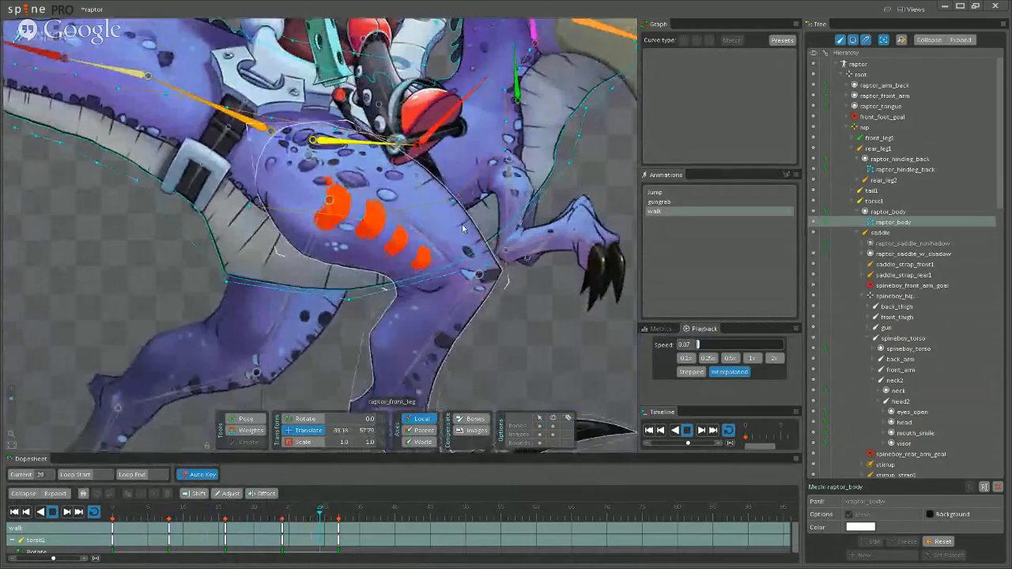
Select the raptor_front_leg mesh, the hip bone and the rider's front_thigh bone in turn to examine the rig.
{"action": "left_click", "coordinate": [453, 246]}
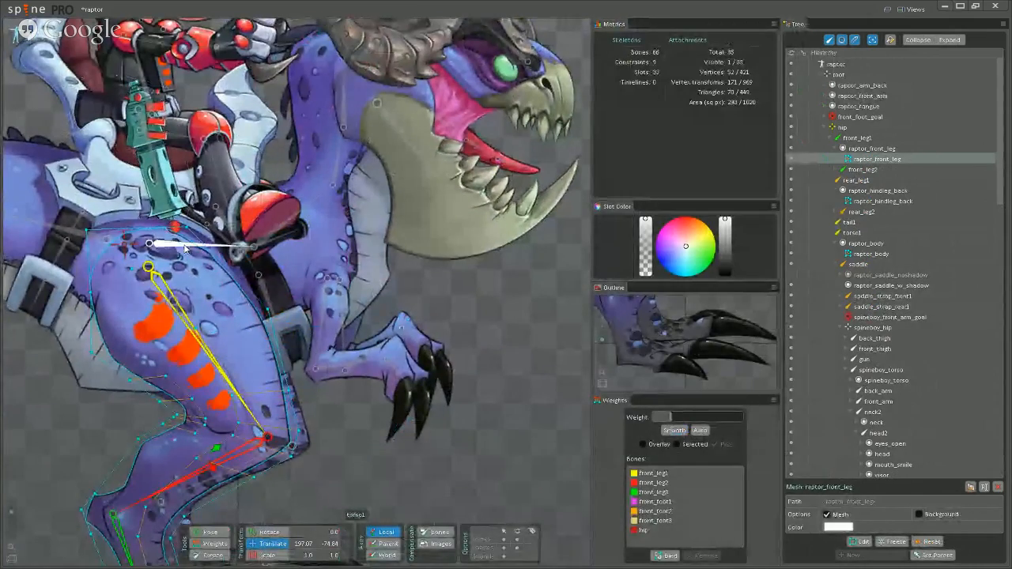
{"action": "left_click", "coordinate": [185, 248]}
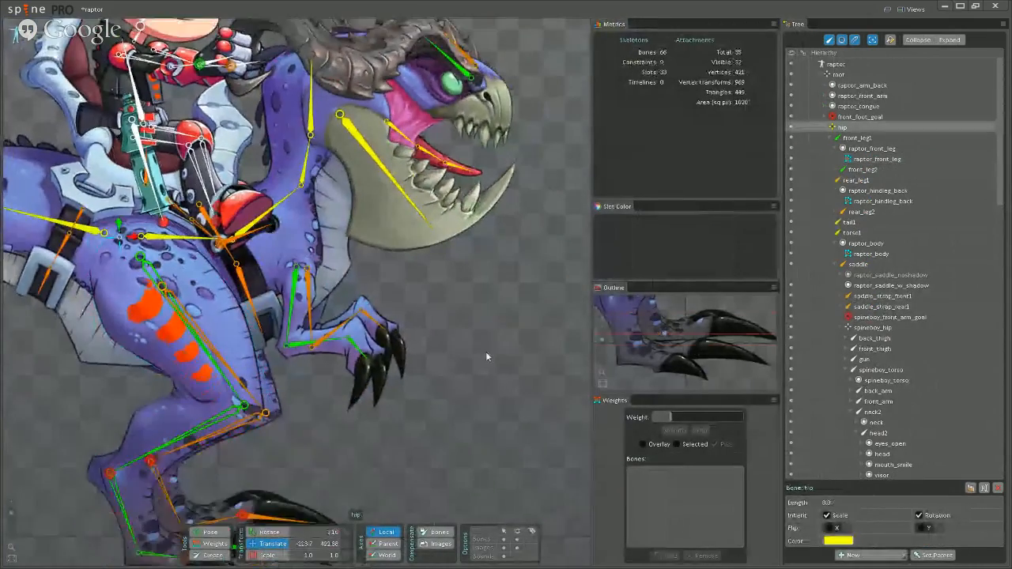
{"action": "left_click_drag", "start_coordinate": [369, 427], "coordinate": [513, 391]}
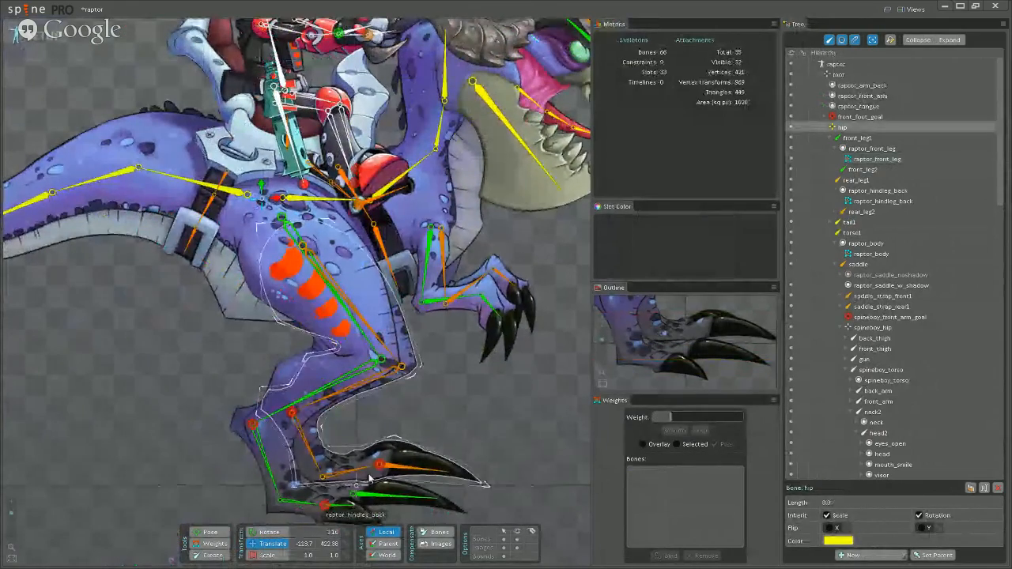
{"action": "left_click_drag", "start_coordinate": [559, 265], "coordinate": [536, 536]}
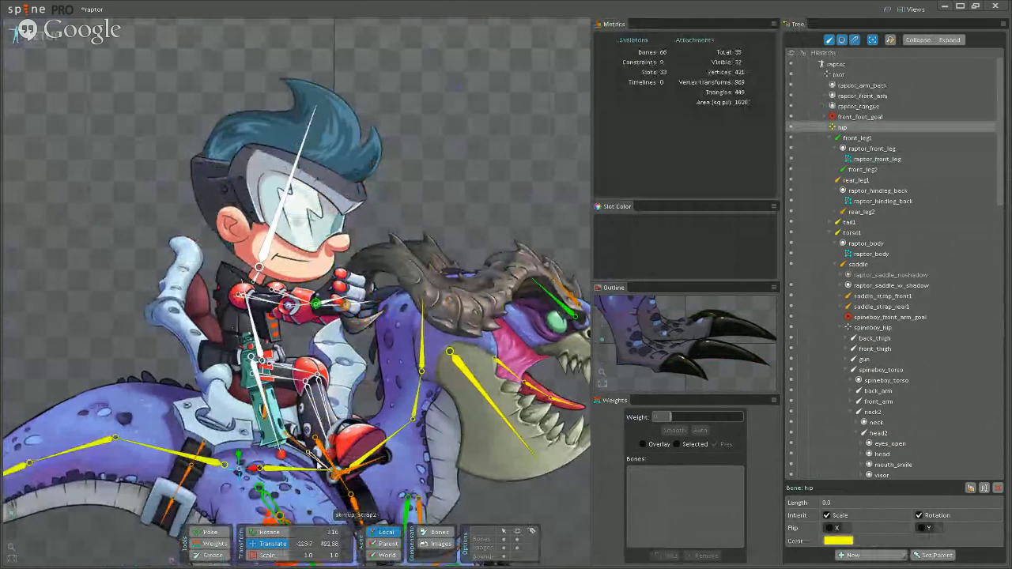
{"action": "left_click", "coordinate": [263, 371]}
{"action": "left_click", "coordinate": [266, 378]}
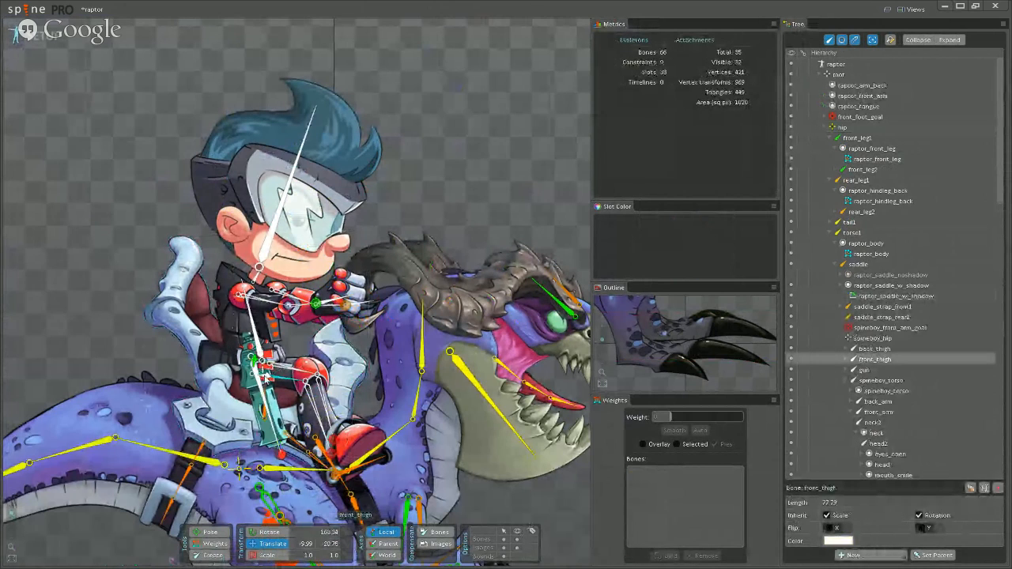
Select the rider's spineboy_hip bone and shift it slightly to show how the IK-constrained arms respond.
{"action": "left_click", "coordinate": [866, 338]}
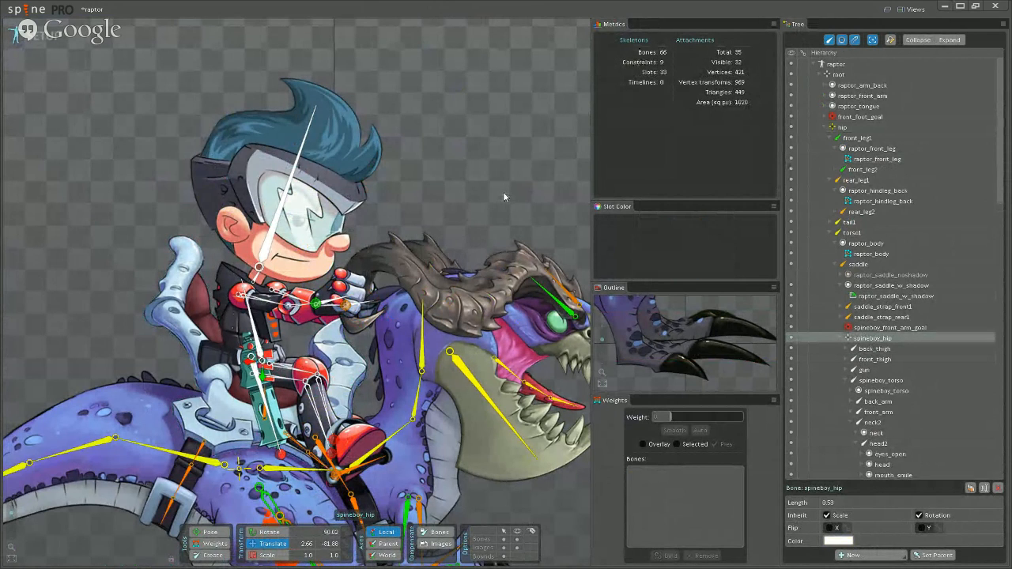
{"action": "mouse_move", "coordinate": [502, 191]}
{"action": "left_mouse_down"}
{"action": "mouse_move", "coordinate": [522, 189]}
{"action": "mouse_move", "coordinate": [513, 218]}
{"action": "mouse_move", "coordinate": [495, 143]}
{"action": "mouse_move", "coordinate": [521, 157]}
{"action": "mouse_move", "coordinate": [518, 188]}
{"action": "mouse_move", "coordinate": [493, 173]}
{"action": "mouse_move", "coordinate": [510, 200]}
{"action": "mouse_move", "coordinate": [528, 183]}
{"action": "mouse_move", "coordinate": [514, 185]}
{"action": "mouse_move", "coordinate": [528, 185]}
{"action": "mouse_move", "coordinate": [516, 186]}
{"action": "mouse_move", "coordinate": [516, 174]}
{"action": "mouse_move", "coordinate": [504, 188]}
{"action": "mouse_move", "coordinate": [490, 171]}
{"action": "mouse_move", "coordinate": [496, 191]}
{"action": "mouse_move", "coordinate": [484, 184]}
{"action": "mouse_move", "coordinate": [399, 84]}
{"action": "mouse_move", "coordinate": [374, 36]}
{"action": "mouse_move", "coordinate": [429, 13]}
{"action": "mouse_move", "coordinate": [487, 9]}
{"action": "mouse_move", "coordinate": [645, 24]}
{"action": "mouse_move", "coordinate": [770, 51]}
{"action": "mouse_move", "coordinate": [649, 36]}
{"action": "mouse_move", "coordinate": [550, 43]}
{"action": "mouse_move", "coordinate": [493, 139]}
{"action": "mouse_move", "coordinate": [491, 237]}
{"action": "mouse_move", "coordinate": [491, 188]}
{"action": "left_mouse_up"}
{"action": "scroll", "coordinate": [370, 280], "scroll_direction": "up", "scroll_amount": 5}
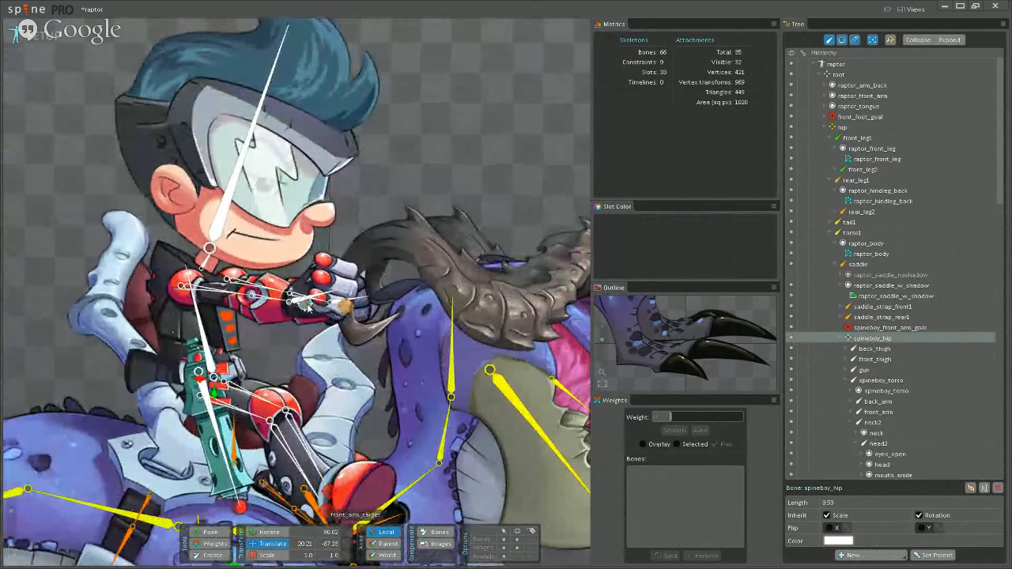
Try moving the rider's front_arm_target to several places around the raptor's head to demonstrate arm IK, and undo the moves.
{"action": "left_click", "coordinate": [306, 305]}
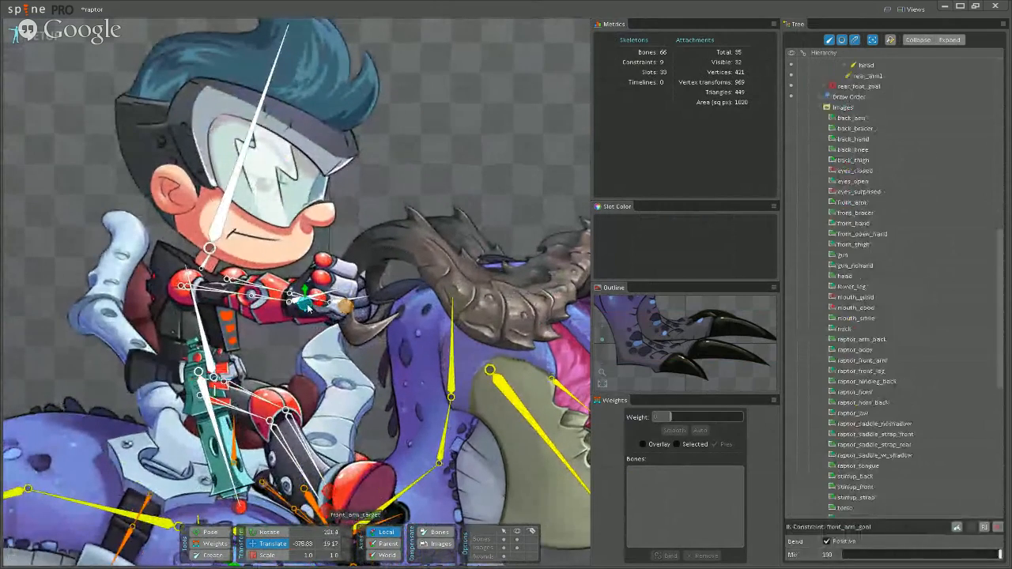
{"action": "left_click_drag", "start_coordinate": [466, 148], "coordinate": [538, 35]}
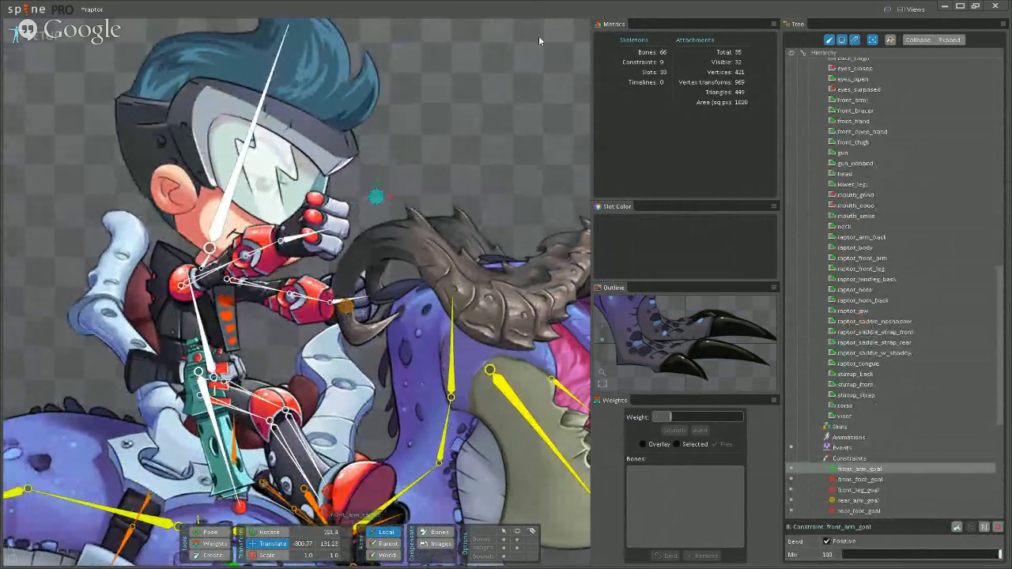
{"action": "scroll", "coordinate": [465, 139], "scroll_direction": "down", "scroll_amount": 3}
{"action": "scroll", "coordinate": [451, 161], "scroll_direction": "down", "scroll_amount": 2}
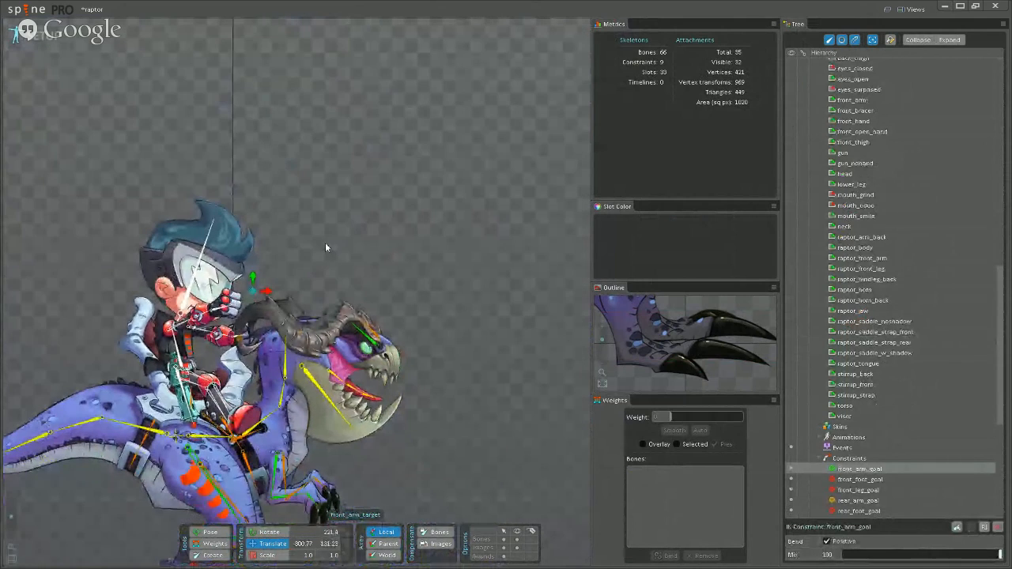
{"action": "left_click_drag", "start_coordinate": [323, 244], "coordinate": [500, 271]}
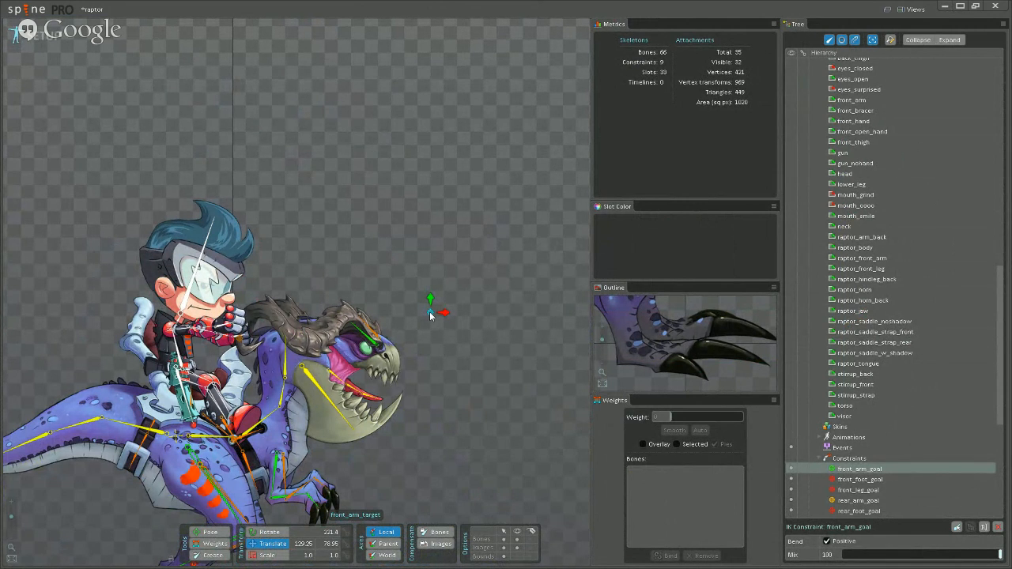
{"action": "left_click_drag", "start_coordinate": [427, 316], "coordinate": [369, 241]}
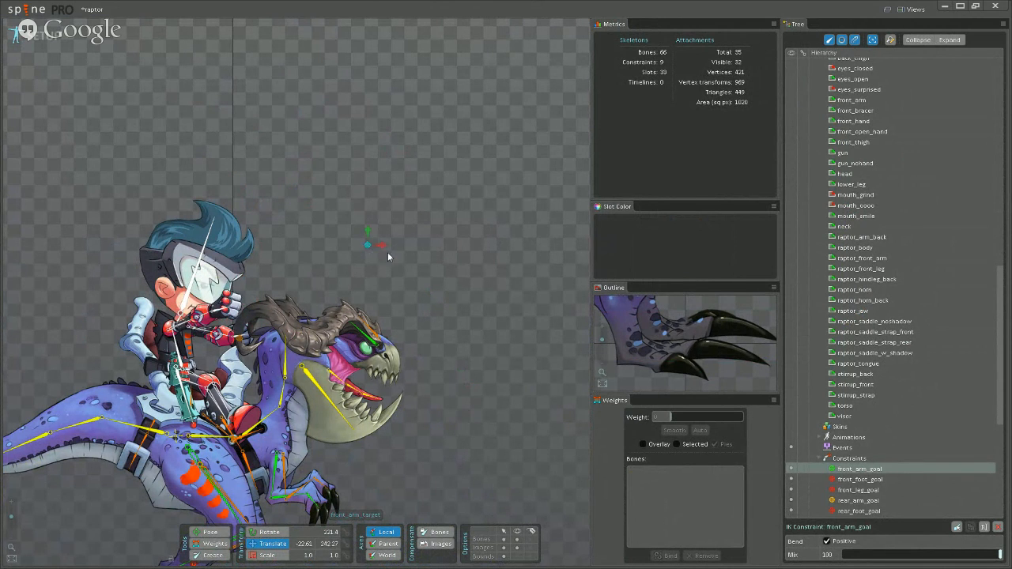
{"action": "scroll", "coordinate": [289, 232], "scroll_direction": "down", "scroll_amount": 2}
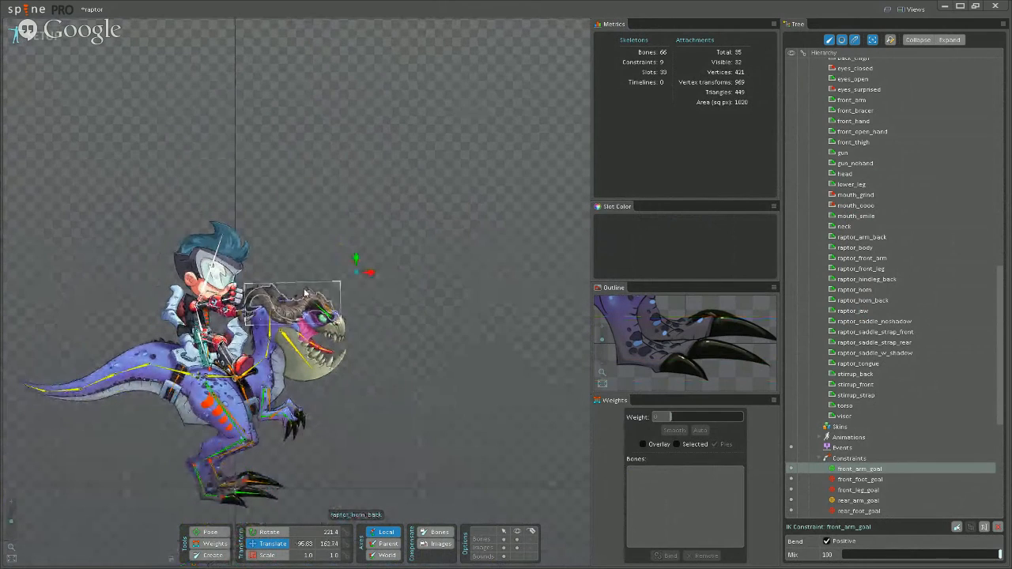
{"action": "key", "text": "ctrl+z"}
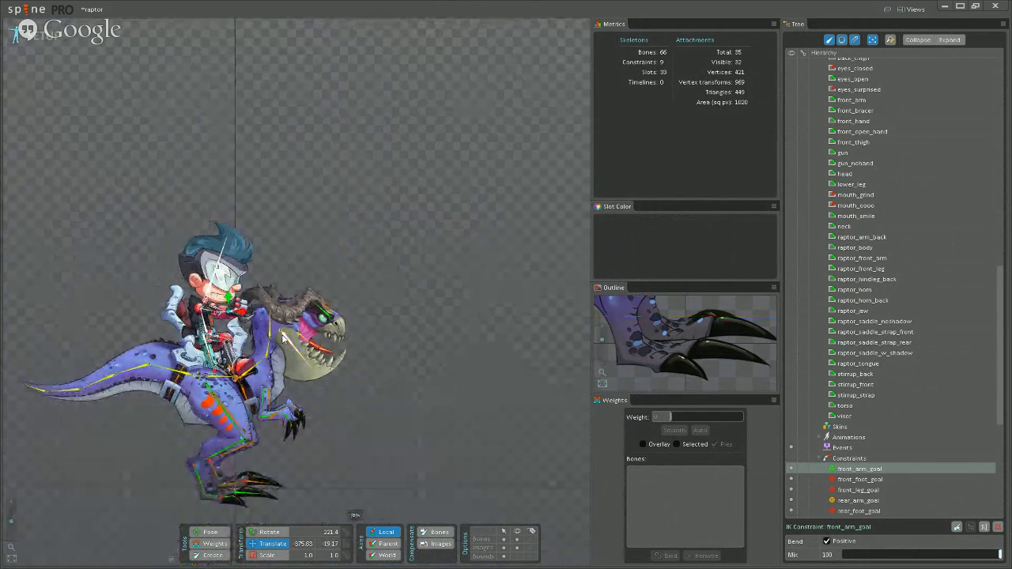
Select the raptor's hip bone, and then move front_leg_goal slightly up and forward to bend the front leg.
{"action": "scroll", "coordinate": [213, 395], "scroll_direction": "up", "scroll_amount": 5}
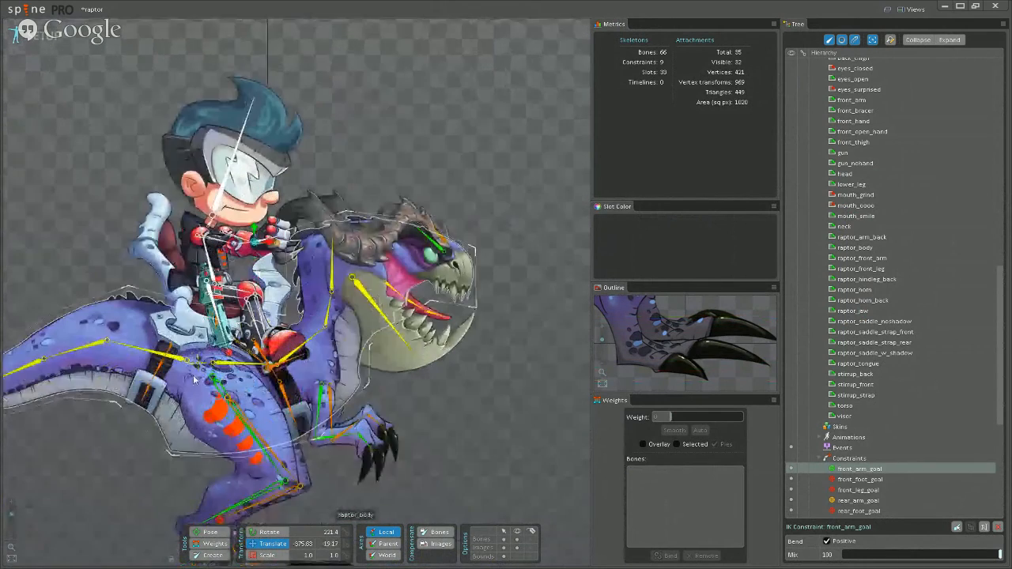
{"action": "left_click", "coordinate": [198, 355]}
{"action": "left_click", "coordinate": [198, 356]}
{"action": "scroll", "coordinate": [238, 407], "scroll_direction": "down", "scroll_amount": 3}
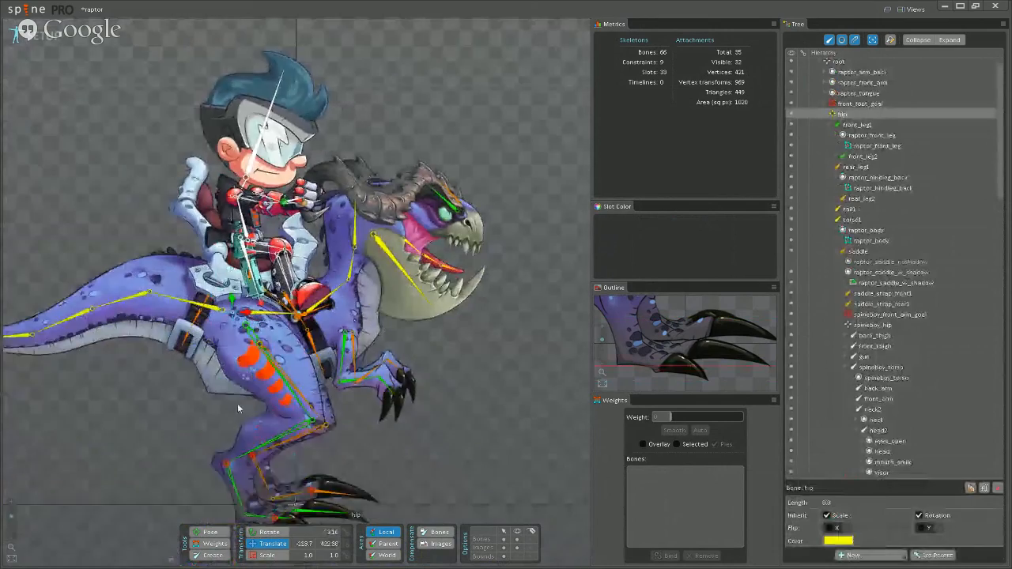
{"action": "scroll", "coordinate": [241, 425], "scroll_direction": "up", "scroll_amount": 5}
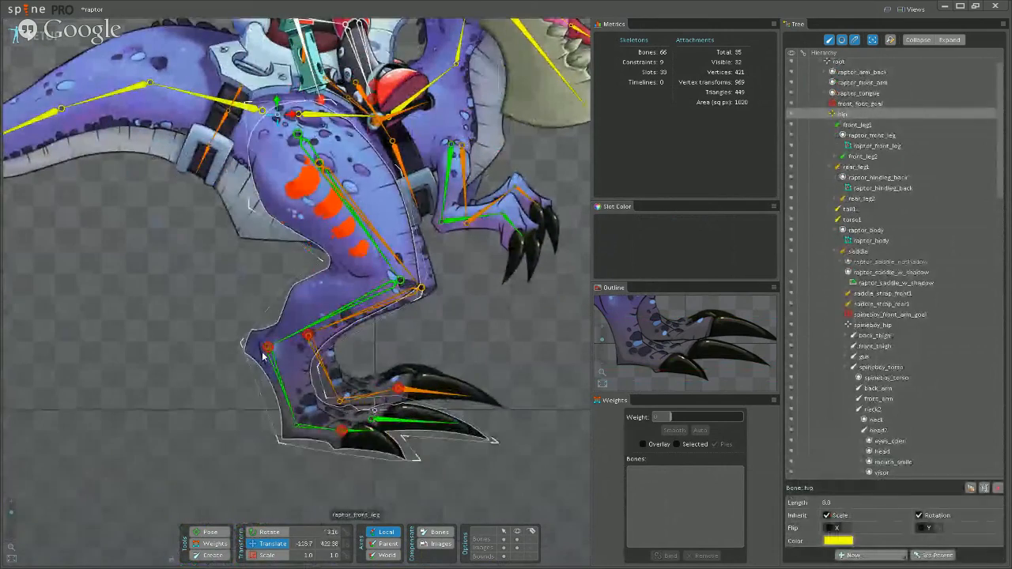
{"action": "left_click", "coordinate": [265, 353]}
{"action": "left_click_drag", "start_coordinate": [265, 354], "coordinate": [360, 380]}
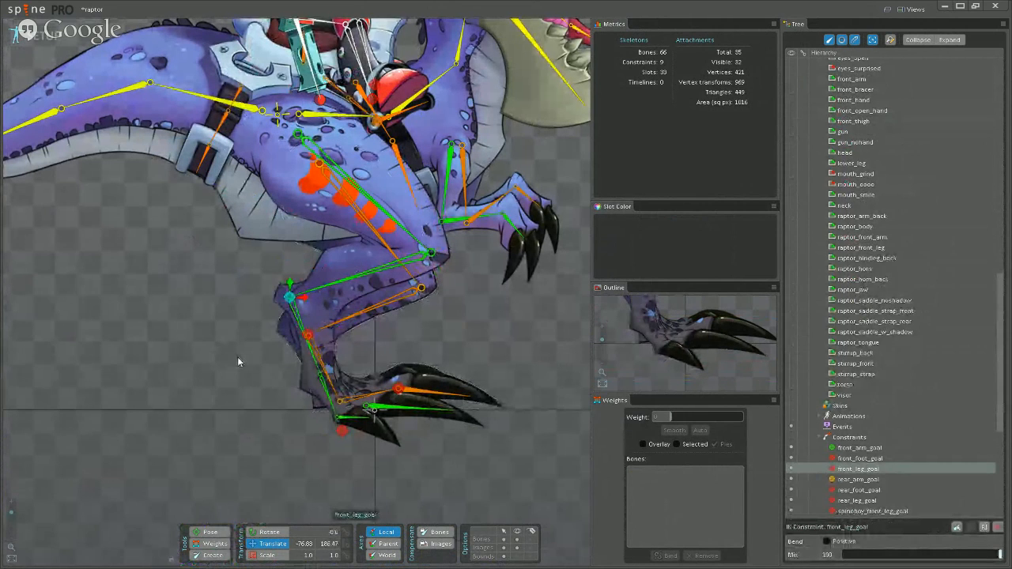
{"action": "left_click", "coordinate": [238, 357]}
Move front_foot_goal forward, back and up to demonstrate leg IK, leaving it at ground level behind the rear foot.
{"action": "mouse_move", "coordinate": [341, 431]}
{"action": "left_mouse_down"}
{"action": "mouse_move", "coordinate": [251, 413]}
{"action": "mouse_move", "coordinate": [243, 365]}
{"action": "mouse_move", "coordinate": [199, 382]}
{"action": "mouse_move", "coordinate": [188, 472]}
{"action": "mouse_move", "coordinate": [186, 444]}
{"action": "mouse_move", "coordinate": [283, 422]}
{"action": "mouse_move", "coordinate": [393, 429]}
{"action": "mouse_move", "coordinate": [424, 492]}
{"action": "mouse_move", "coordinate": [384, 453]}
{"action": "mouse_move", "coordinate": [197, 419]}
{"action": "mouse_move", "coordinate": [150, 423]}
{"action": "mouse_move", "coordinate": [145, 433]}
{"action": "mouse_move", "coordinate": [174, 413]}
{"action": "mouse_move", "coordinate": [292, 395]}
{"action": "mouse_move", "coordinate": [381, 432]}
{"action": "mouse_move", "coordinate": [385, 450]}
{"action": "mouse_move", "coordinate": [175, 405]}
{"action": "mouse_move", "coordinate": [165, 416]}
{"action": "mouse_move", "coordinate": [250, 356]}
{"action": "mouse_move", "coordinate": [360, 429]}
{"action": "left_mouse_up"}
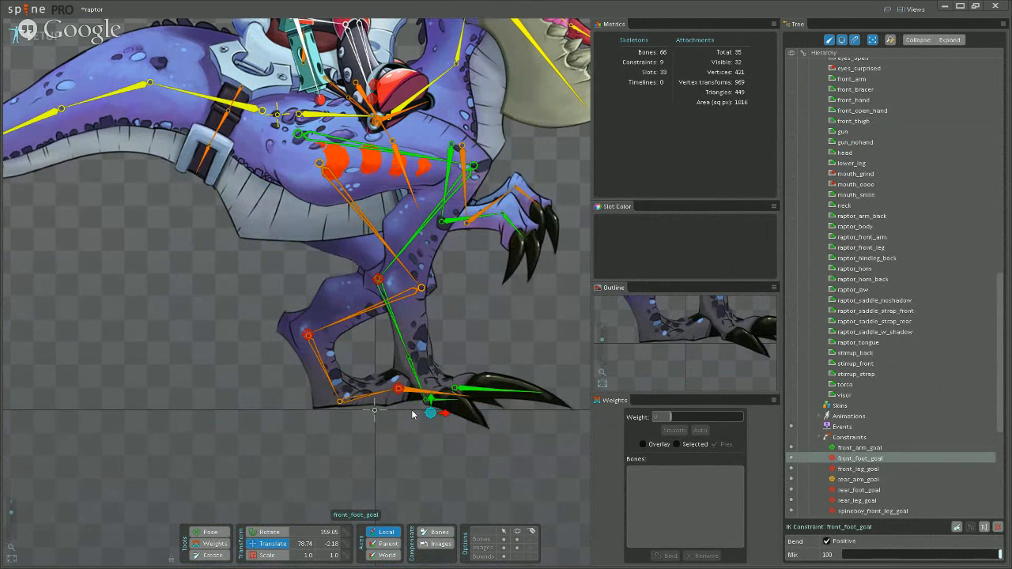
{"action": "left_click_drag", "start_coordinate": [428, 413], "coordinate": [173, 409]}
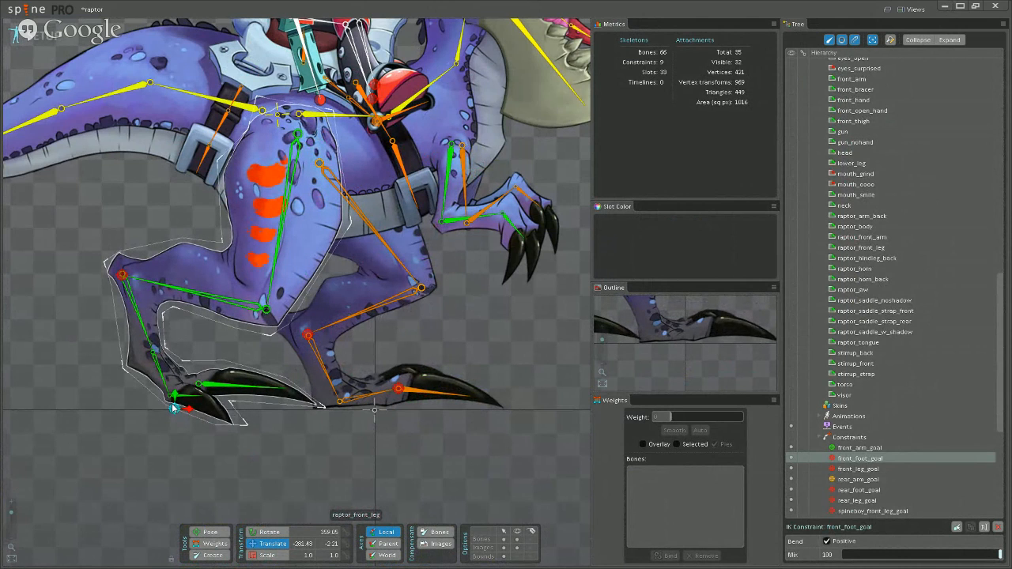
{"action": "left_click_drag", "start_coordinate": [173, 408], "coordinate": [292, 368]}
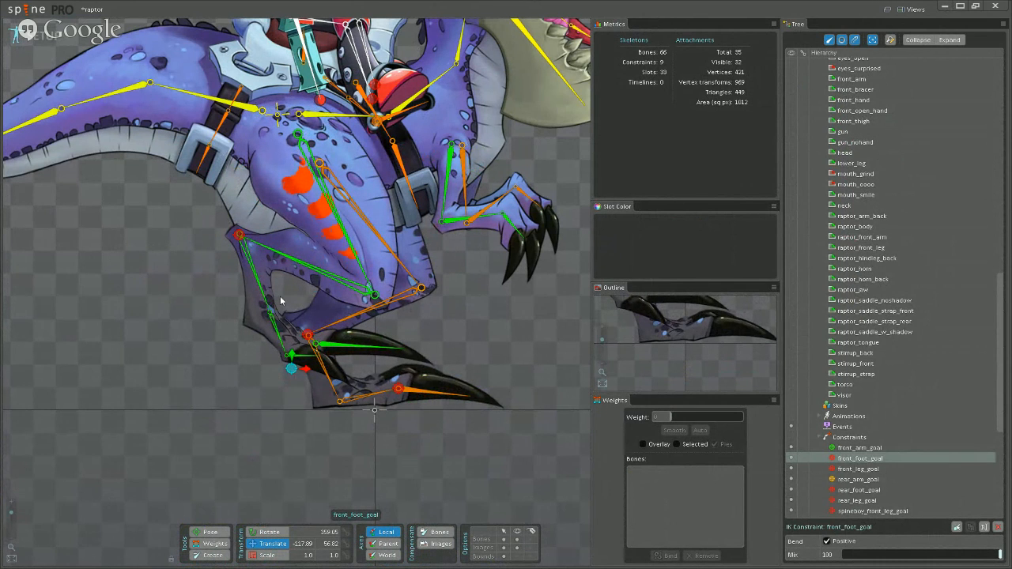
{"action": "left_click_drag", "start_coordinate": [291, 368], "coordinate": [212, 409]}
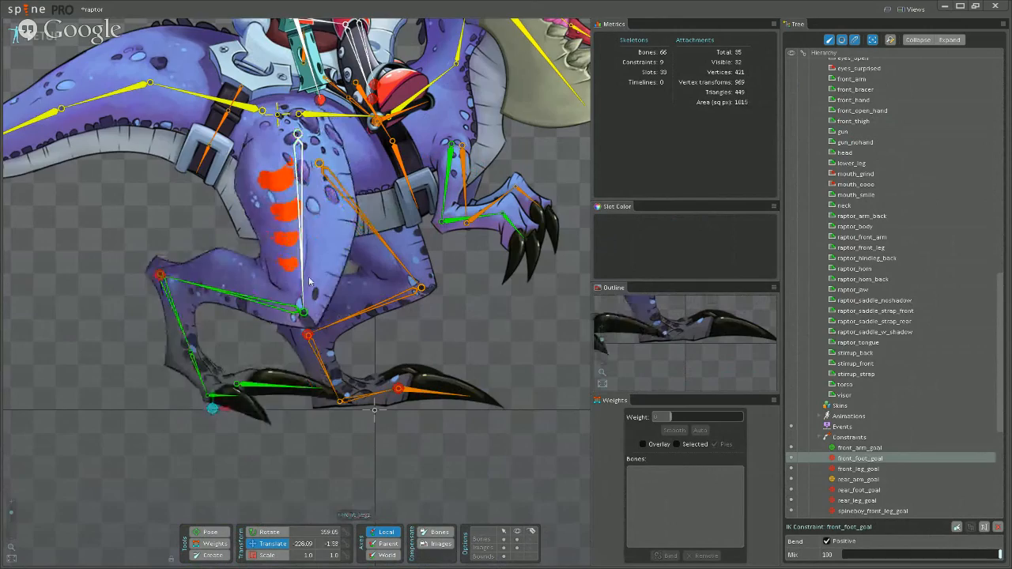
Select the hip bone, translate it around and rotate it slightly to demonstrate the IK legs with both feet planted.
{"action": "scroll", "coordinate": [275, 101], "scroll_direction": "up", "scroll_amount": 3}
{"action": "left_click", "coordinate": [275, 101]}
{"action": "scroll", "coordinate": [275, 102], "scroll_direction": "down", "scroll_amount": 5}
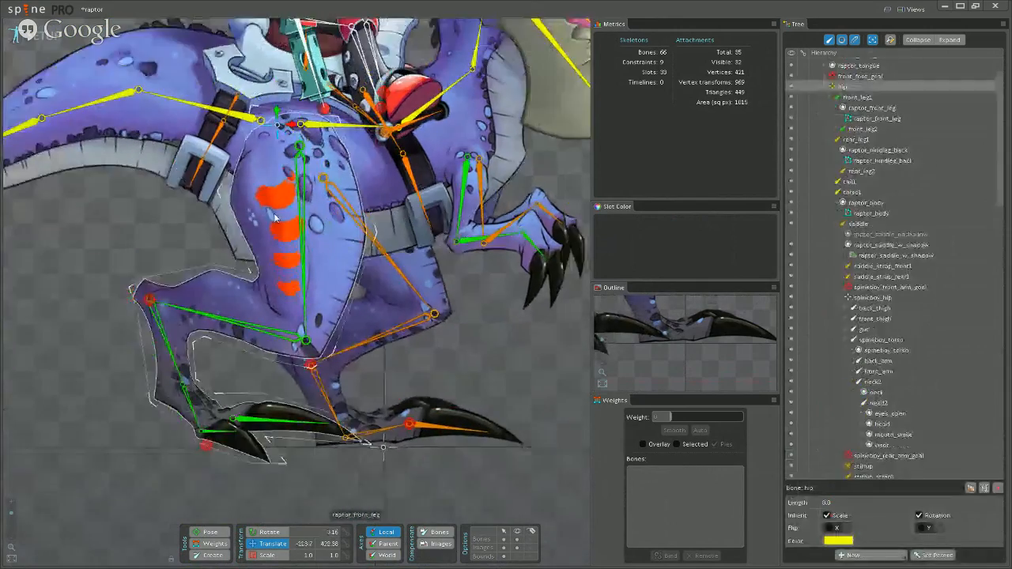
{"action": "left_click_drag", "start_coordinate": [294, 188], "coordinate": [222, 198]}
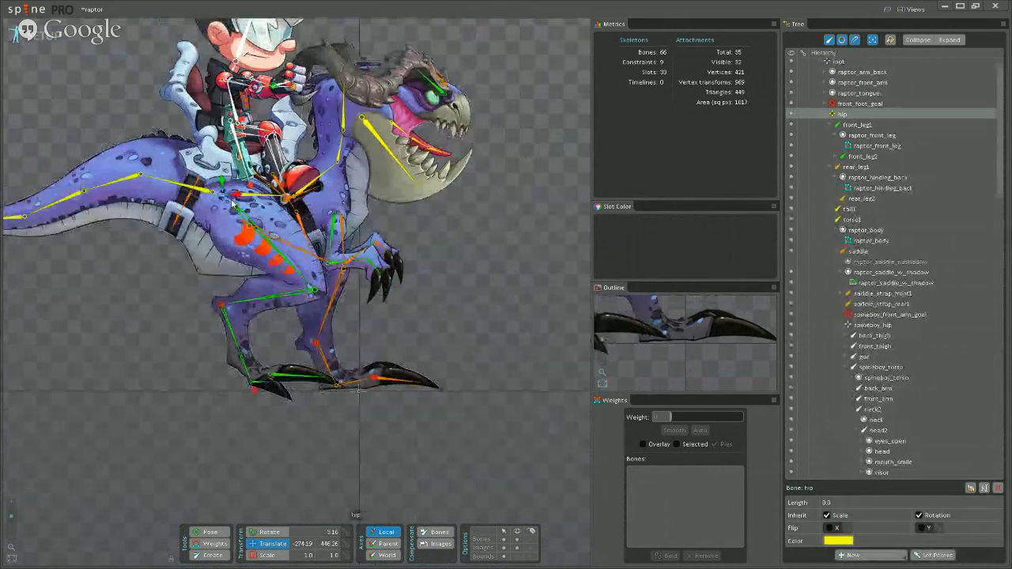
{"action": "mouse_move", "coordinate": [240, 208]}
{"action": "left_mouse_down"}
{"action": "mouse_move", "coordinate": [277, 249]}
{"action": "mouse_move", "coordinate": [415, 182]}
{"action": "mouse_move", "coordinate": [190, 194]}
{"action": "mouse_move", "coordinate": [245, 193]}
{"action": "left_mouse_up"}
{"action": "key", "text": "c"}
{"action": "mouse_move", "coordinate": [501, 230]}
{"action": "left_mouse_down"}
{"action": "mouse_move", "coordinate": [511, 221]}
{"action": "mouse_move", "coordinate": [501, 298]}
{"action": "mouse_move", "coordinate": [465, 165]}
{"action": "mouse_move", "coordinate": [489, 245]}
{"action": "left_mouse_up"}
{"action": "scroll", "coordinate": [489, 245], "scroll_direction": "up", "scroll_amount": 3}
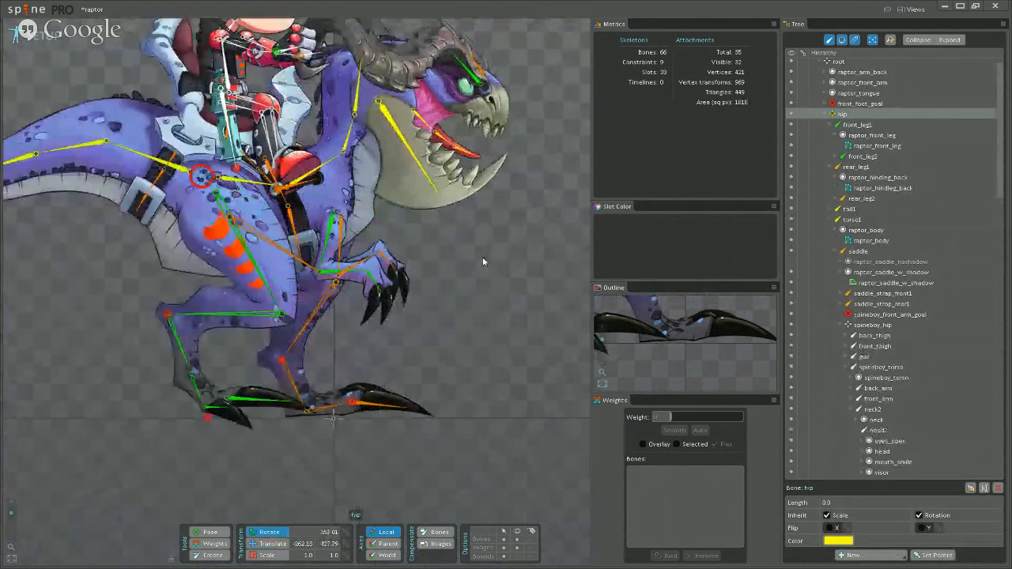
Select the raptor_jaw mesh, try rotating it, and undo the rotation.
{"action": "left_click", "coordinate": [377, 320]}
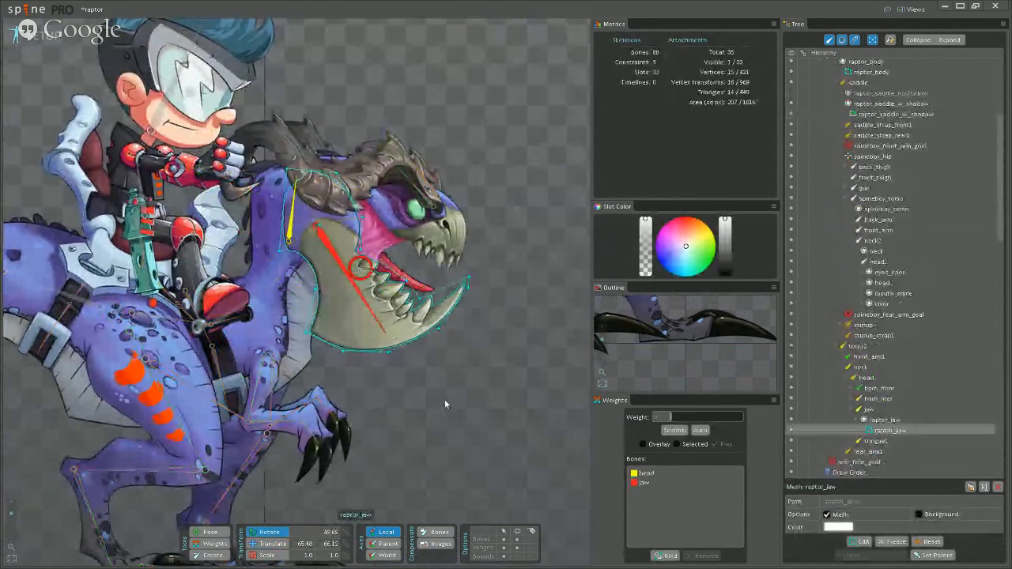
{"action": "left_click_drag", "start_coordinate": [443, 403], "coordinate": [459, 385]}
{"action": "key", "text": "ctrl+z"}
{"action": "key", "text": "ctrl+z"}
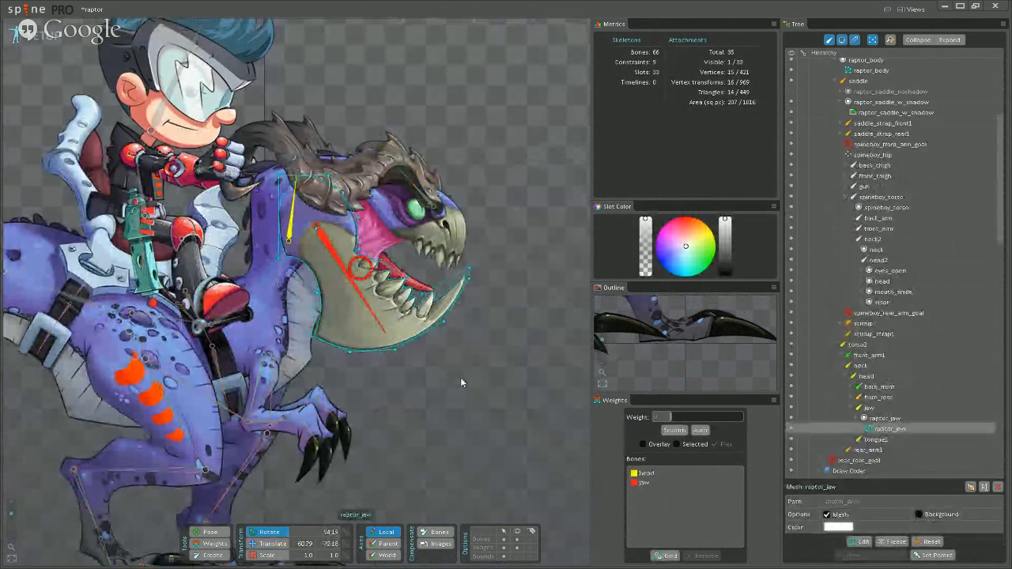
Select the jaw bone, the raptor_jaw mesh and the raptor_body mesh in turn to examine the jaw image and weighted bones.
{"action": "left_click", "coordinate": [374, 320]}
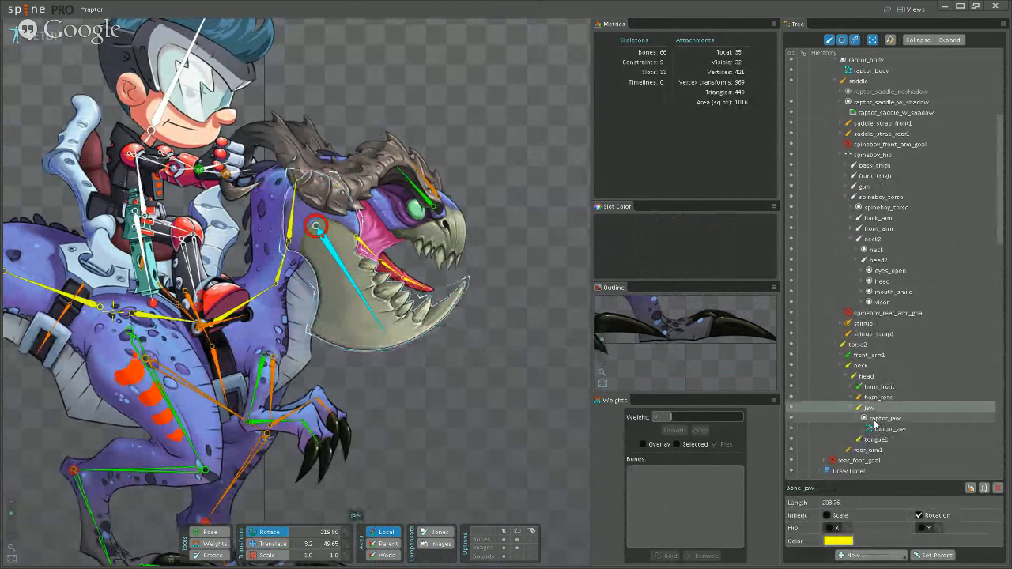
{"action": "left_click", "coordinate": [880, 429]}
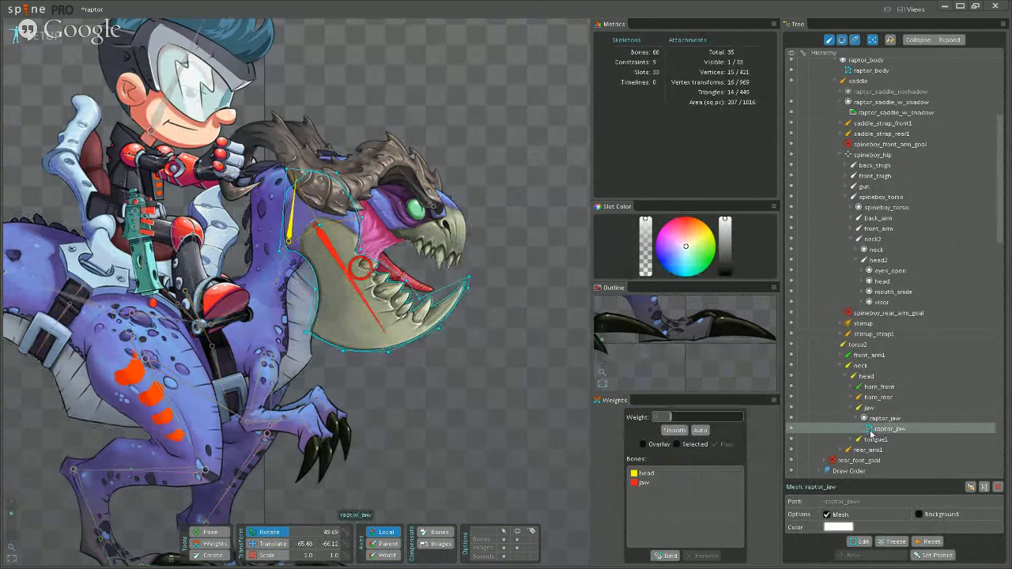
{"action": "mouse_move", "coordinate": [872, 431]}
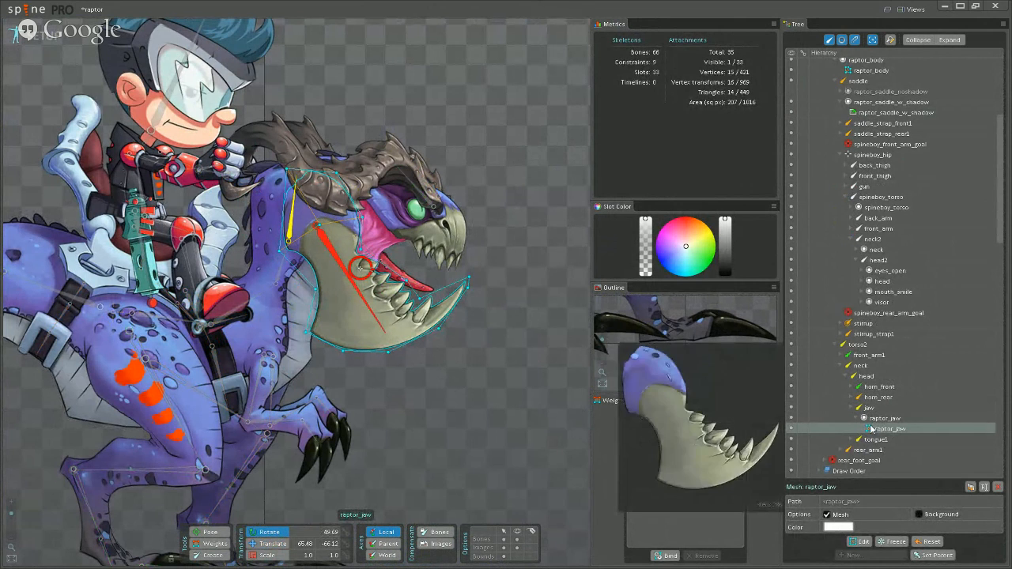
{"action": "left_click", "coordinate": [412, 227]}
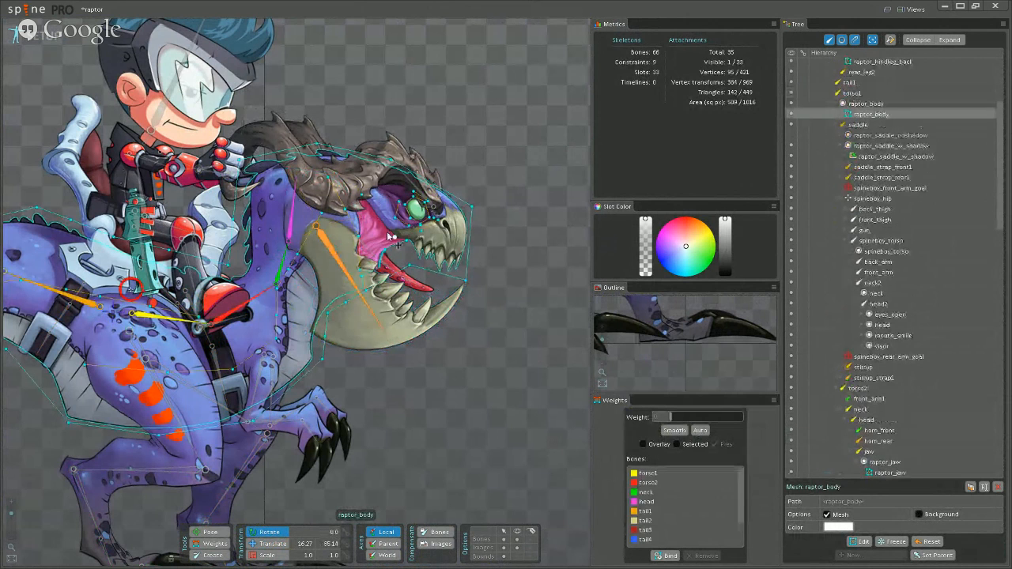
Select the raptor_body mesh and review the full list of bones bound to it in its weights.
{"action": "left_click", "coordinate": [468, 374]}
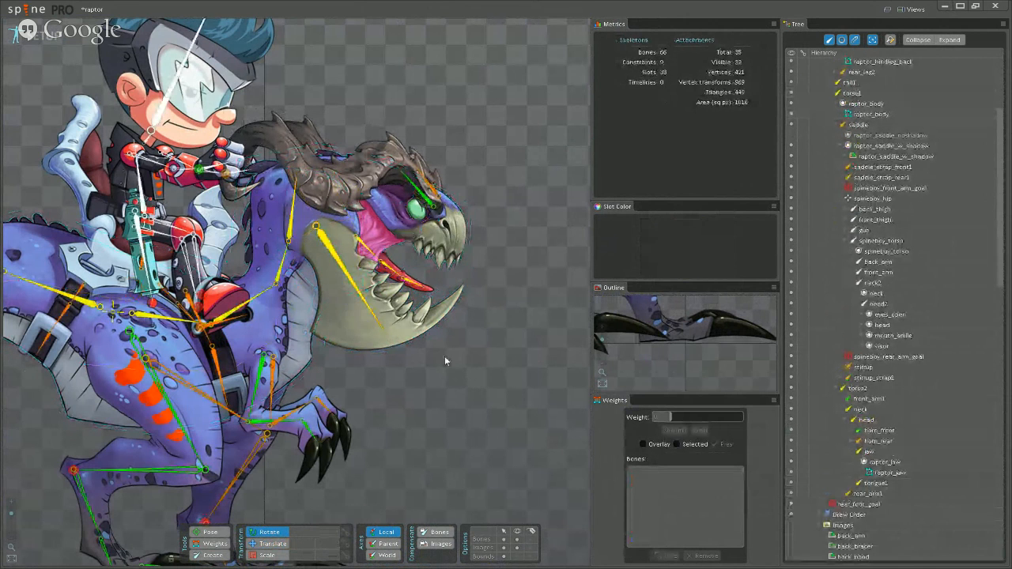
{"action": "left_click", "coordinate": [407, 227]}
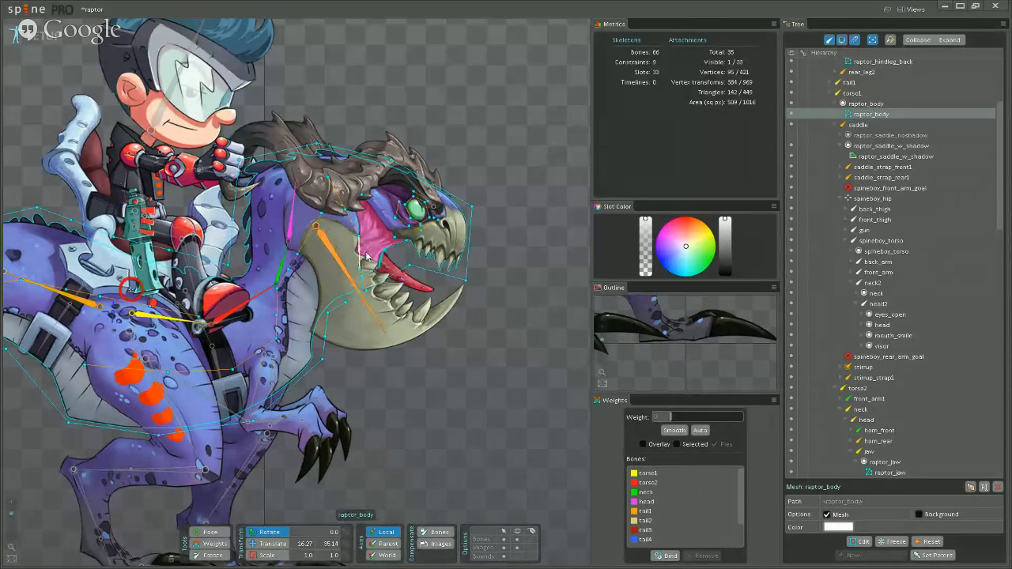
{"action": "scroll", "coordinate": [704, 492], "scroll_direction": "down", "scroll_amount": 2}
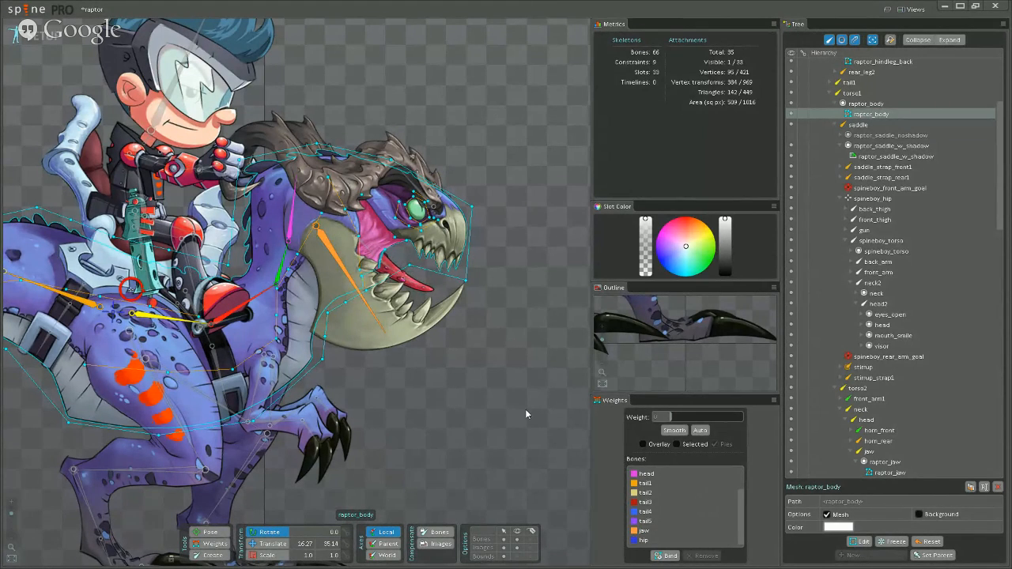
Rotate the raptor's jaw bone upward to about 231° so that the mouth partly closes.
{"action": "left_click", "coordinate": [338, 263]}
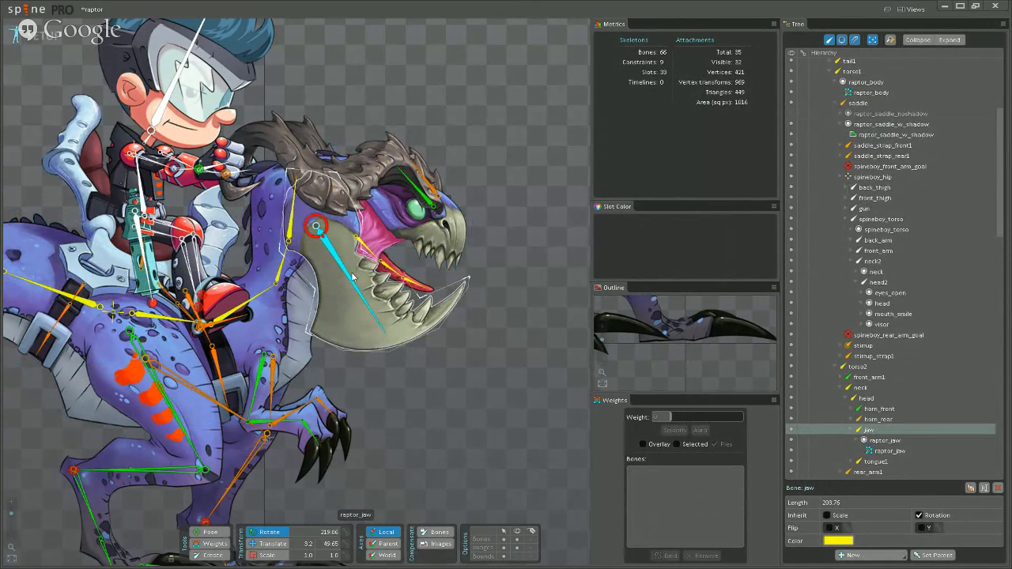
{"action": "left_click_drag", "start_coordinate": [526, 329], "coordinate": [538, 297]}
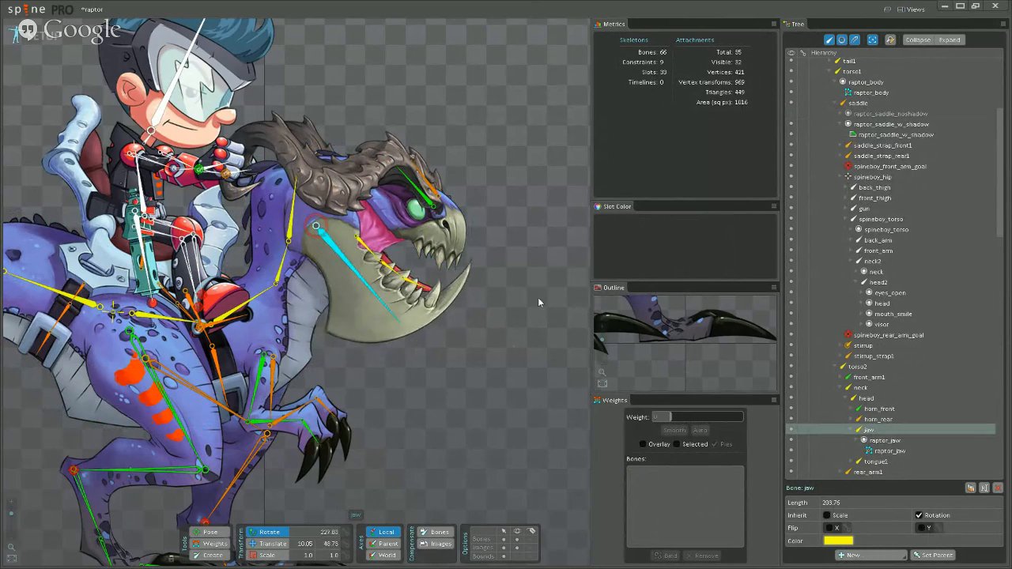
{"action": "scroll", "coordinate": [433, 286], "scroll_direction": "up", "scroll_amount": 2}
{"action": "scroll", "coordinate": [433, 286], "scroll_direction": "up", "scroll_amount": 3}
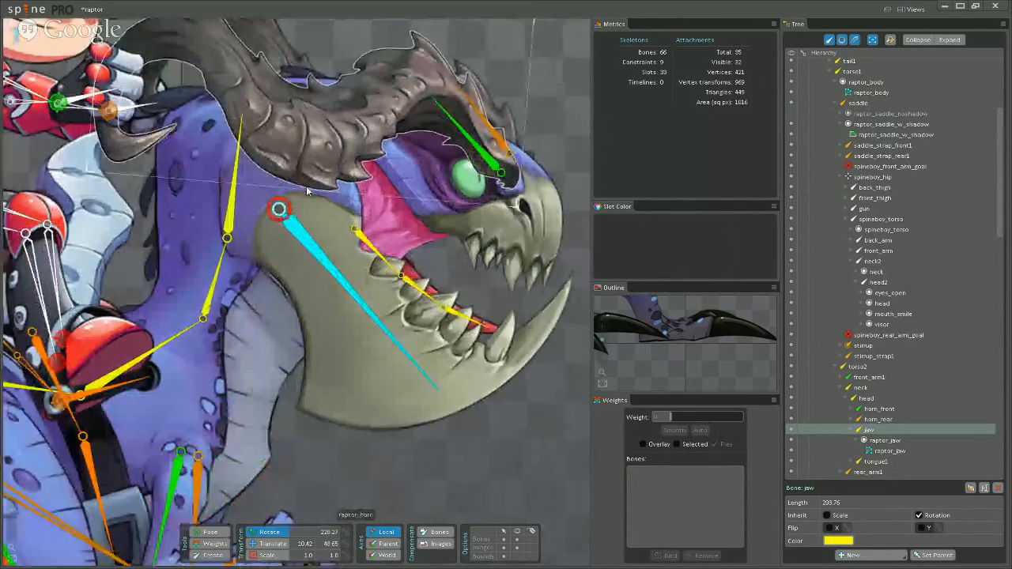
{"action": "left_click_drag", "start_coordinate": [352, 317], "coordinate": [314, 247]}
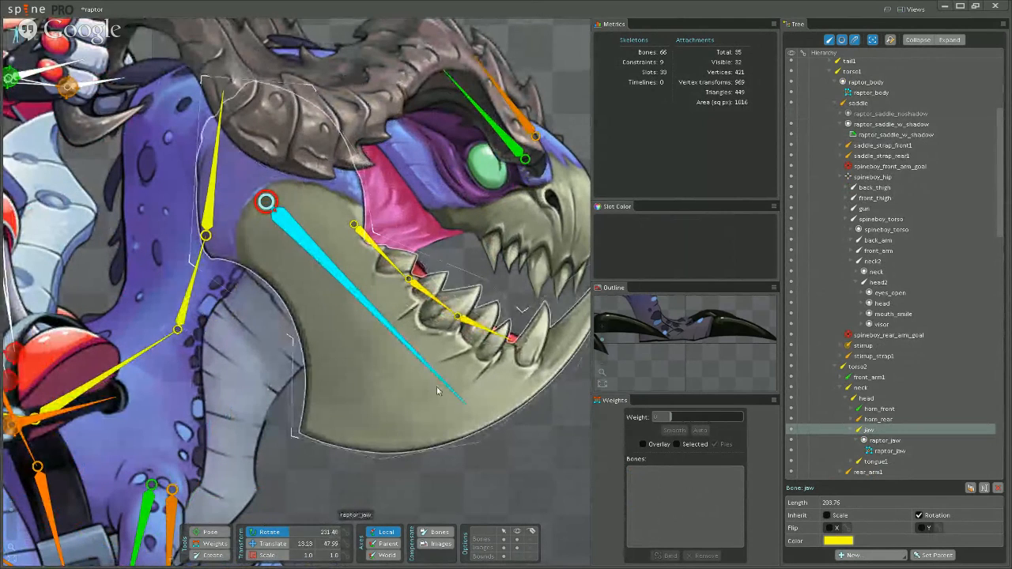
{"action": "left_click_drag", "start_coordinate": [435, 395], "coordinate": [428, 369]}
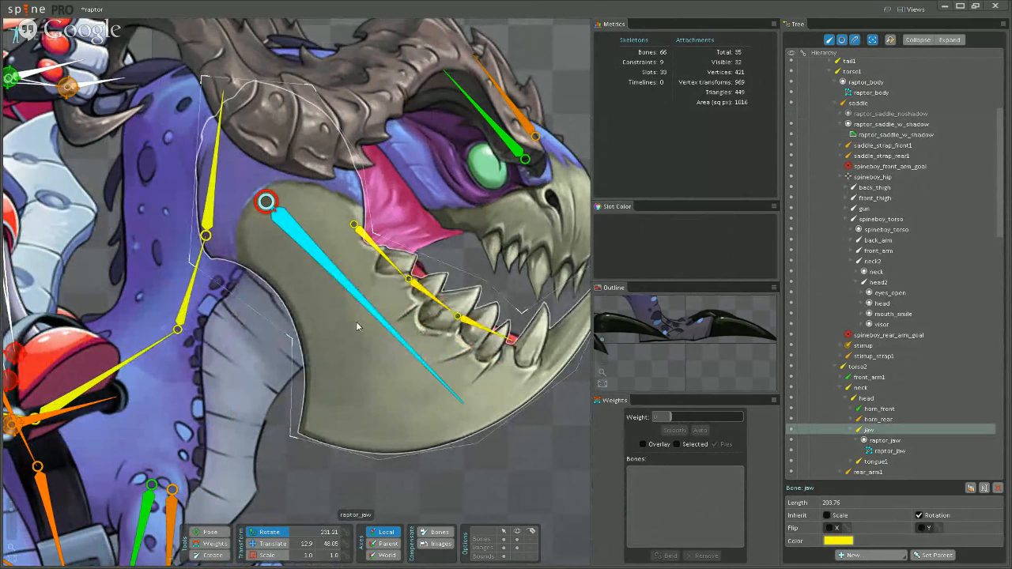
{"action": "scroll", "coordinate": [356, 321], "scroll_direction": "down", "scroll_amount": 8}
{"action": "scroll", "coordinate": [349, 322], "scroll_direction": "down", "scroll_amount": 1}
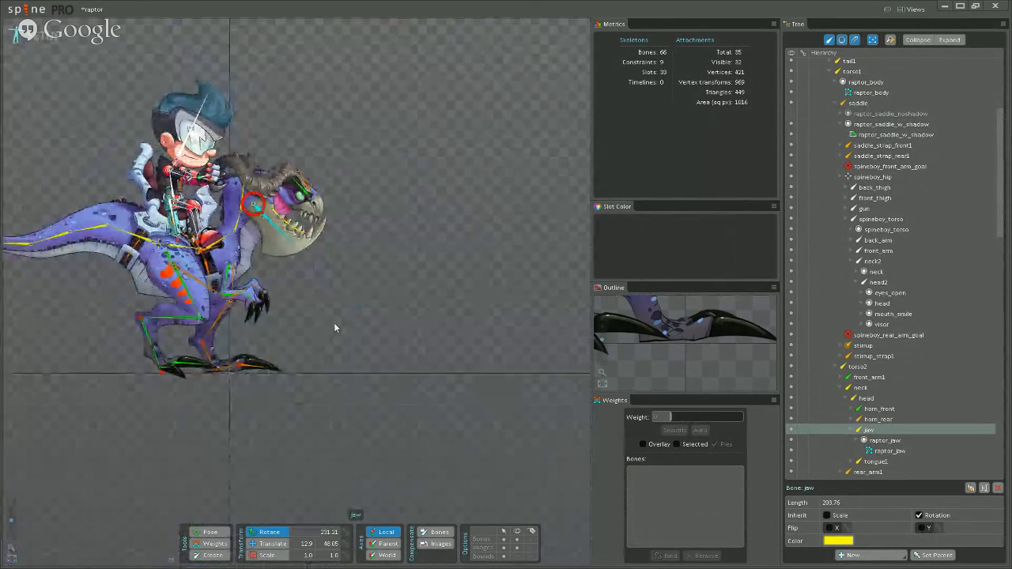
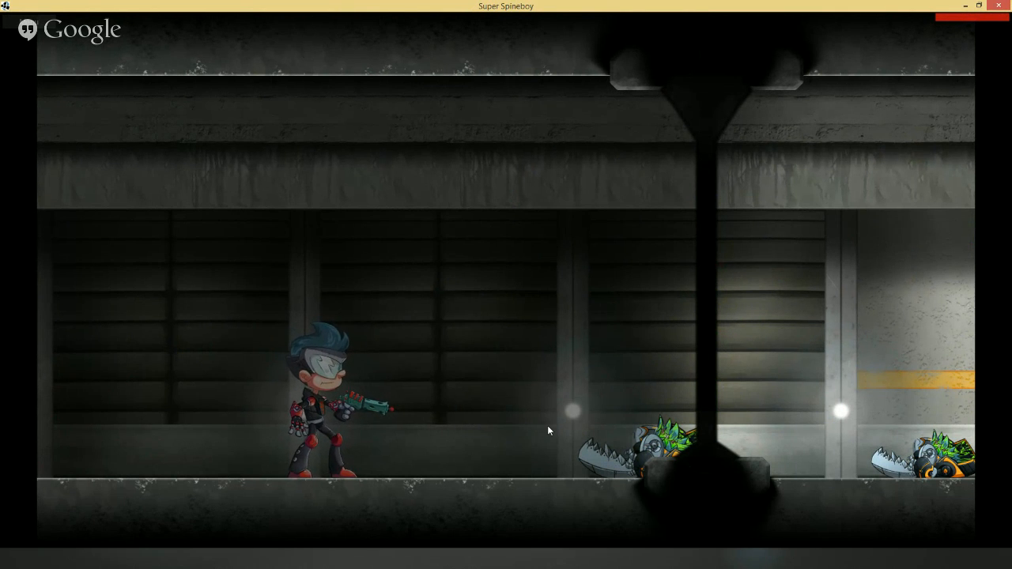
{"action": "key", "text": "space"}
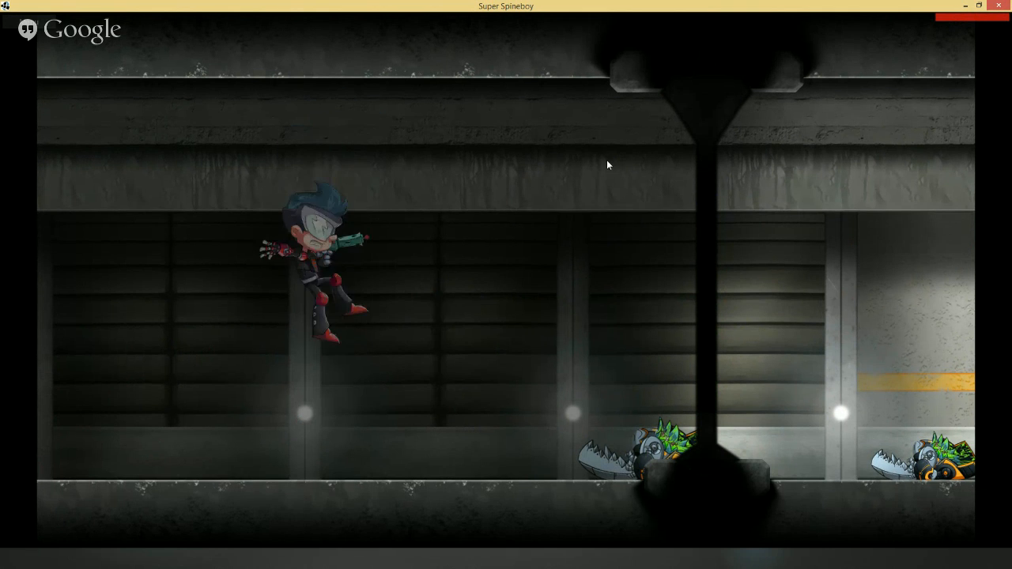
{"action": "mouse_move", "coordinate": [609, 335]}
{"action": "left_mouse_down"}
{"action": "mouse_move", "coordinate": [623, 219]}
{"action": "mouse_move", "coordinate": [577, 491]}
{"action": "mouse_move", "coordinate": [600, 209]}
{"action": "mouse_move", "coordinate": [605, 402]}
{"action": "mouse_move", "coordinate": [606, 384]}
{"action": "left_mouse_up"}
{"action": "key", "text": "d"}
{"action": "key", "text": "a"}
{"action": "key", "text": "w"}
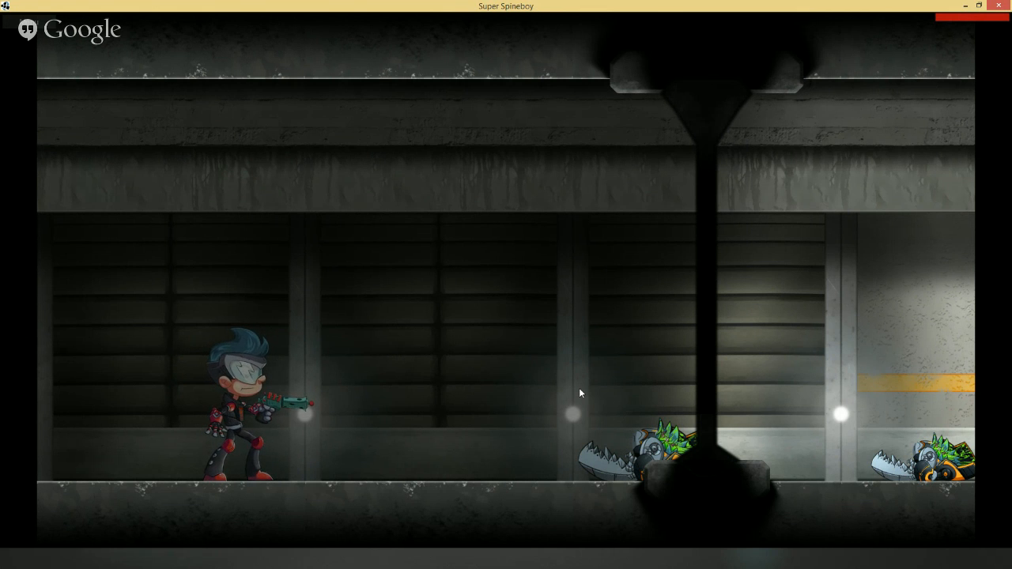
{"action": "key", "text": "Right"}
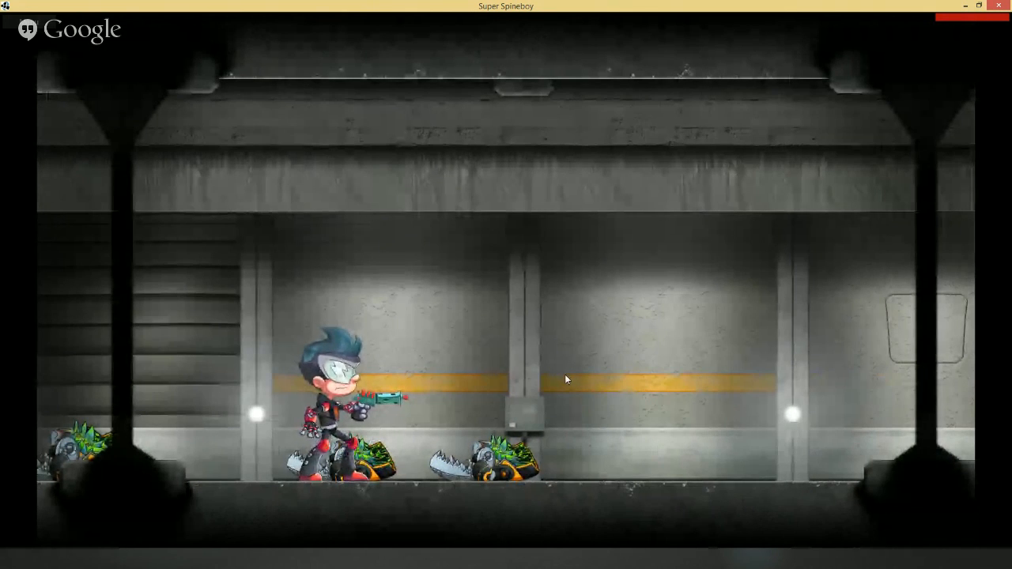
{"action": "key", "text": "Right"}
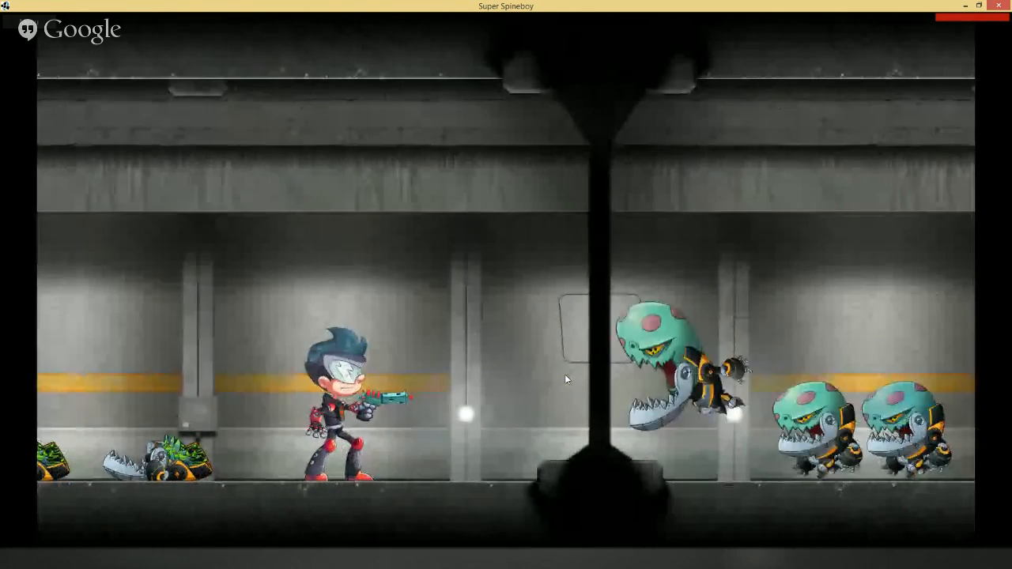
{"action": "left_click_drag", "start_coordinate": [564, 376], "coordinate": [652, 408]}
{"action": "key", "text": "d"}
{"action": "left_click", "coordinate": [649, 408]}
{"action": "key", "text": "w"}
{"action": "key", "text": "a"}
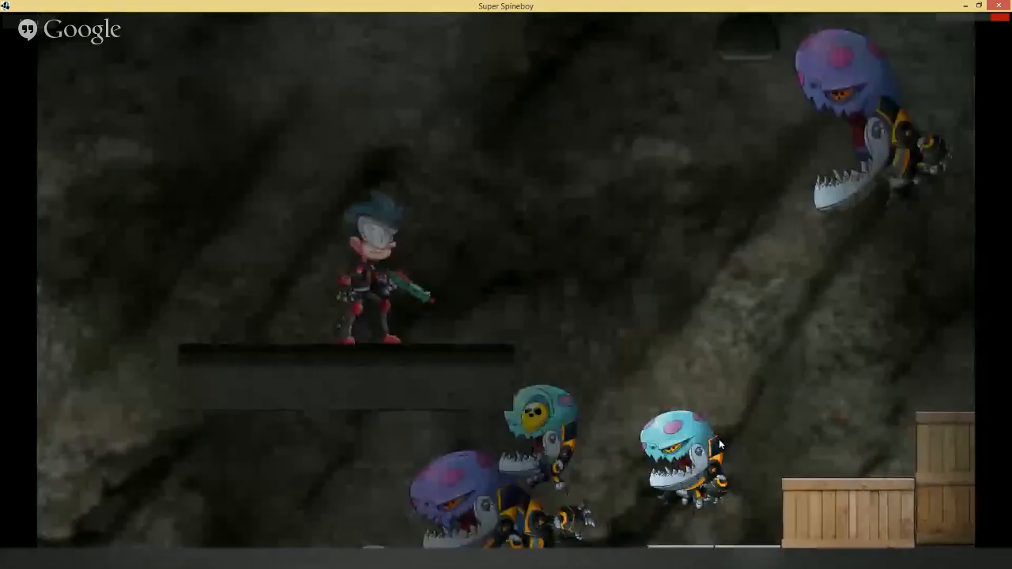
{"action": "mouse_move", "coordinate": [718, 439]}
{"action": "left_mouse_down"}
{"action": "mouse_move", "coordinate": [678, 318]}
{"action": "mouse_move", "coordinate": [485, 314]}
{"action": "mouse_move", "coordinate": [571, 316]}
{"action": "mouse_move", "coordinate": [576, 299]}
{"action": "left_mouse_up"}
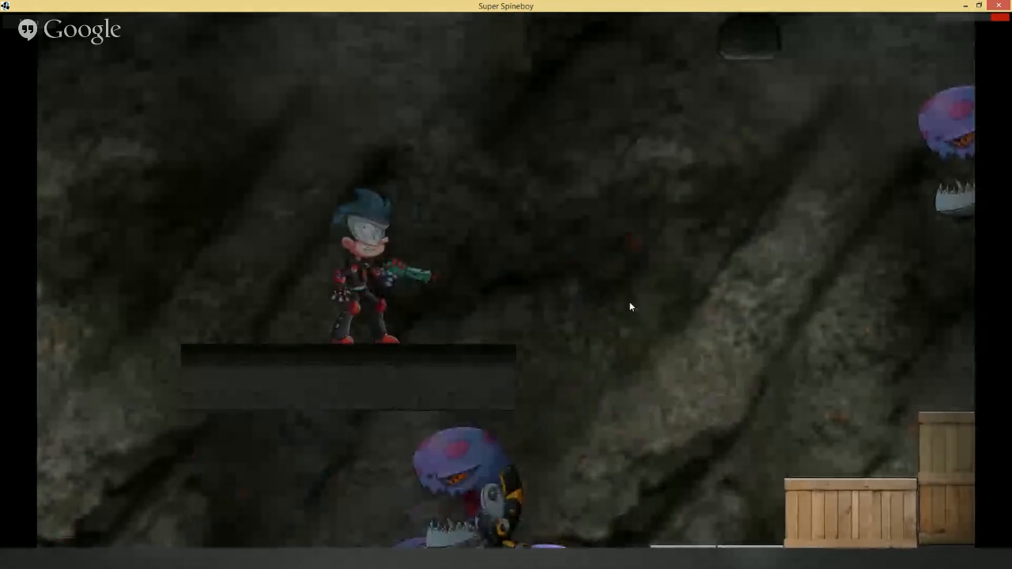
{"action": "mouse_move", "coordinate": [656, 395]}
{"action": "left_mouse_down"}
{"action": "mouse_move", "coordinate": [609, 423]}
{"action": "mouse_move", "coordinate": [641, 380]}
{"action": "left_mouse_up"}
{"action": "left_click", "coordinate": [644, 194]}
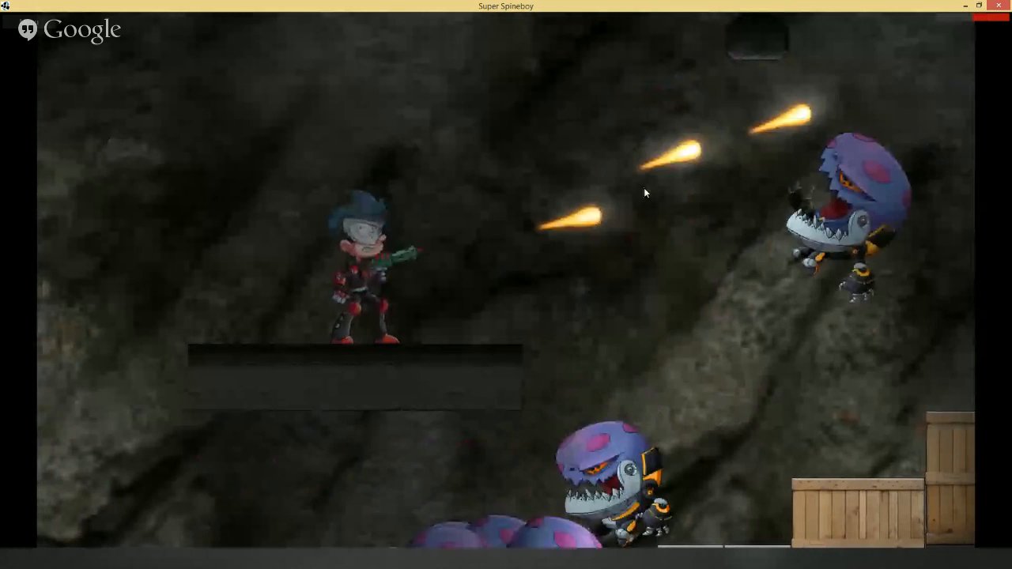
{"action": "left_click", "coordinate": [845, 134]}
{"action": "left_click_drag", "start_coordinate": [846, 134], "coordinate": [891, 75]}
{"action": "left_click", "coordinate": [767, 154]}
{"action": "mouse_move", "coordinate": [767, 154]}
{"action": "left_mouse_down"}
{"action": "mouse_move", "coordinate": [745, 221]}
{"action": "mouse_move", "coordinate": [763, 258]}
{"action": "left_mouse_up"}
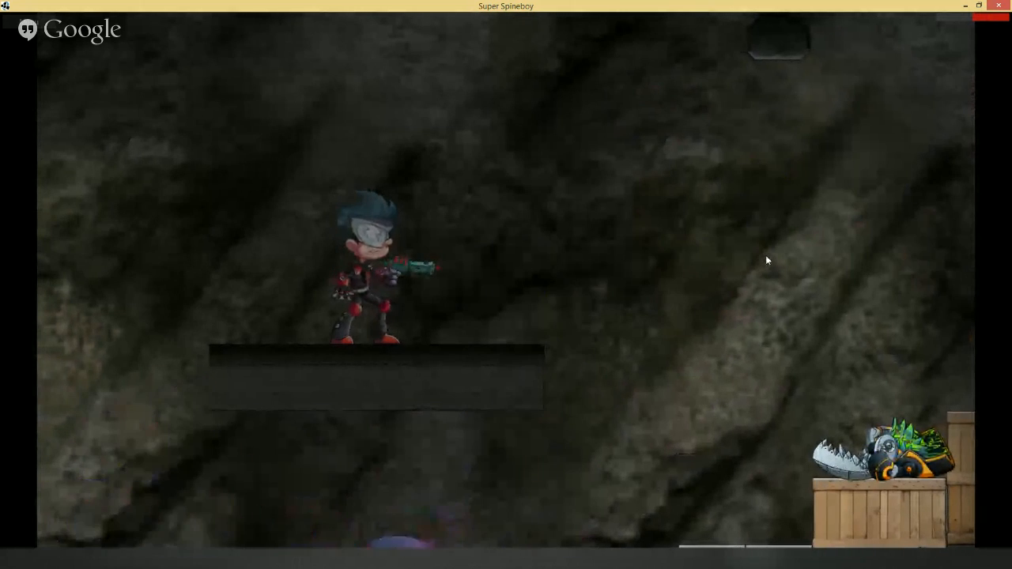
{"action": "key", "text": "a"}
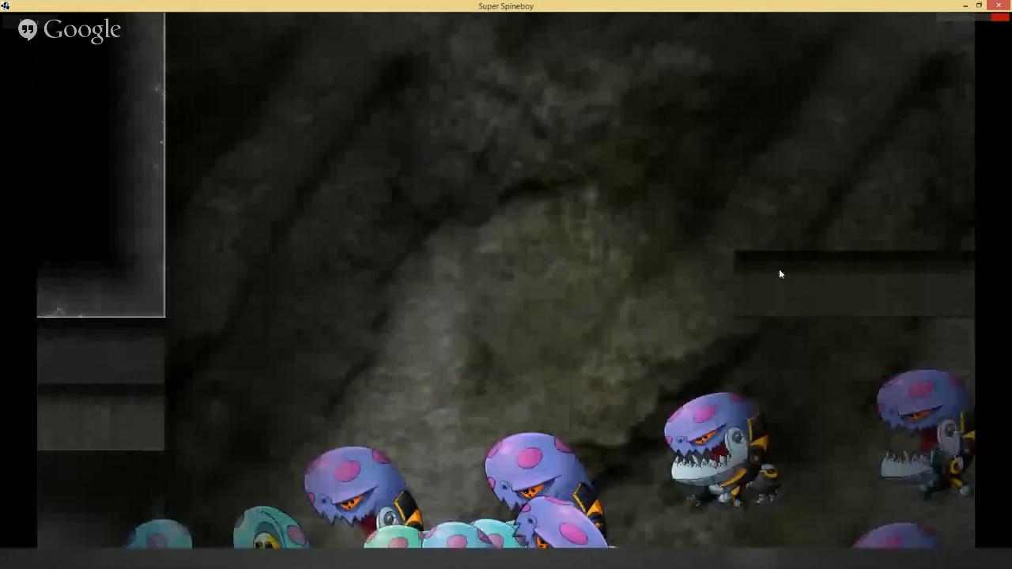
{"action": "key", "text": "d"}
{"action": "key", "text": "space"}
{"action": "mouse_move", "coordinate": [646, 390]}
{"action": "left_mouse_down"}
{"action": "mouse_move", "coordinate": [492, 520]}
{"action": "mouse_move", "coordinate": [487, 542]}
{"action": "mouse_move", "coordinate": [528, 551]}
{"action": "mouse_move", "coordinate": [386, 525]}
{"action": "mouse_move", "coordinate": [402, 534]}
{"action": "left_mouse_up"}
{"action": "key", "text": "d"}
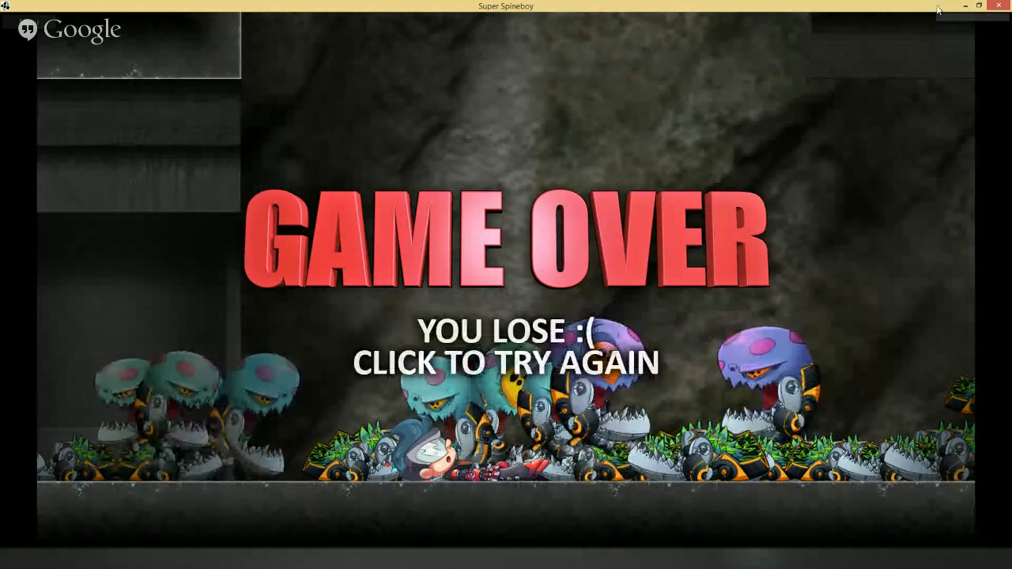
Close the Super Spineboy game and start a new project in Spine, discarding the unsaved raptor changes.
{"action": "left_click", "coordinate": [999, 5]}
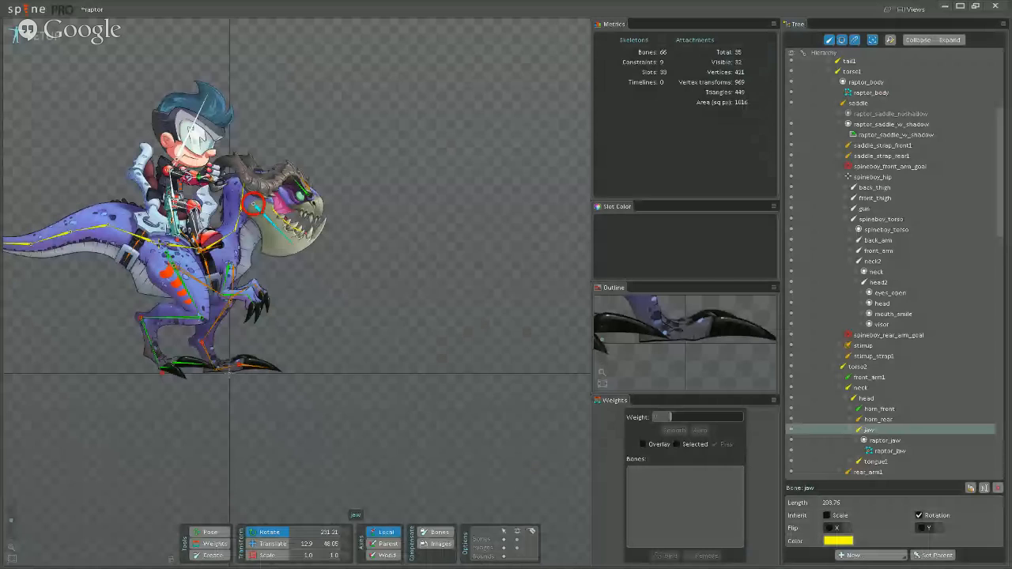
{"action": "left_click", "coordinate": [24, 9]}
{"action": "left_click", "coordinate": [117, 124]}
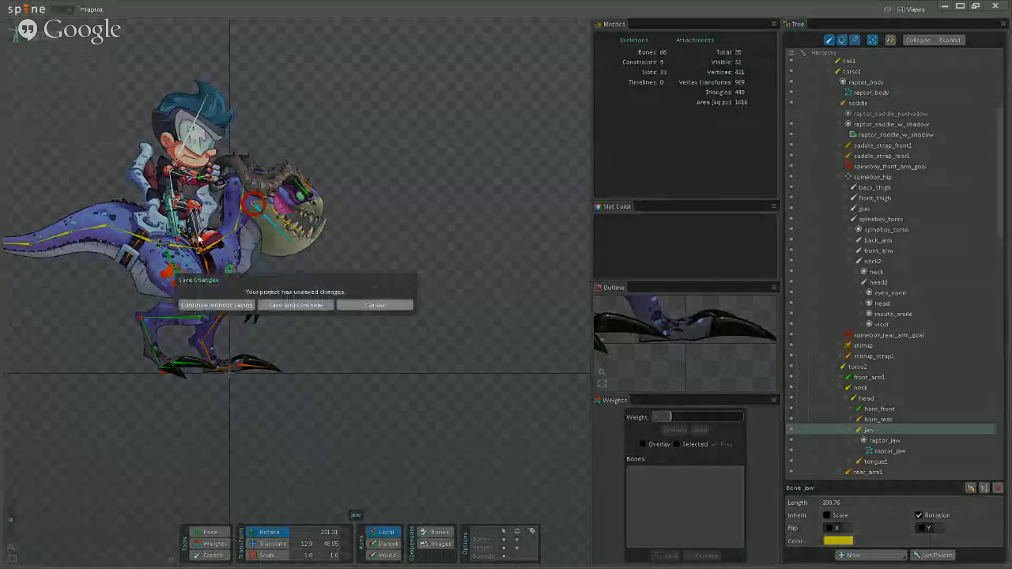
{"action": "left_click", "coordinate": [234, 305]}
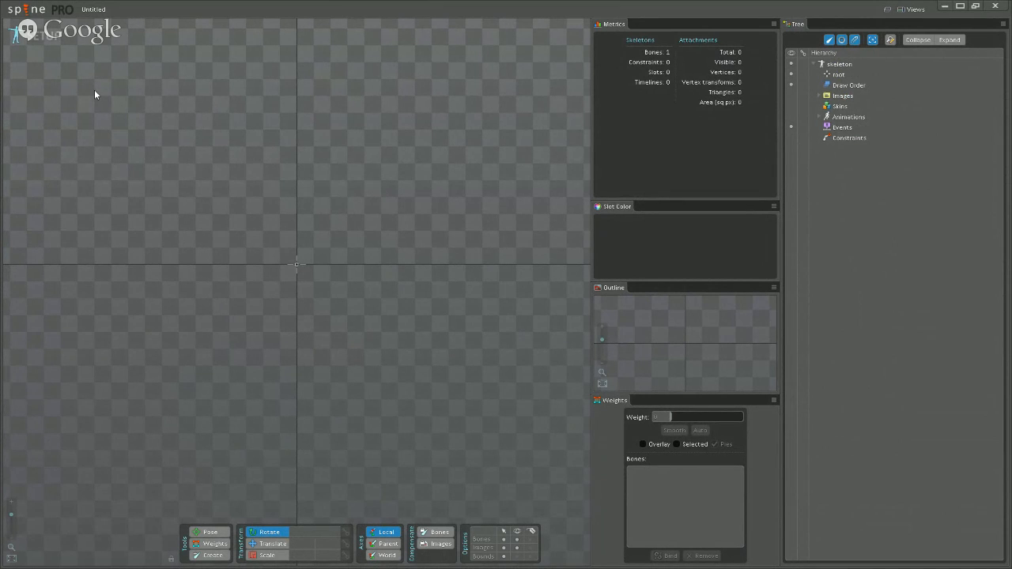
Set the skeleton's images path to the Panda folder inside Modular 2D Animation > Assets.
{"action": "left_click", "coordinate": [827, 96]}
{"action": "left_click", "coordinate": [984, 541]}
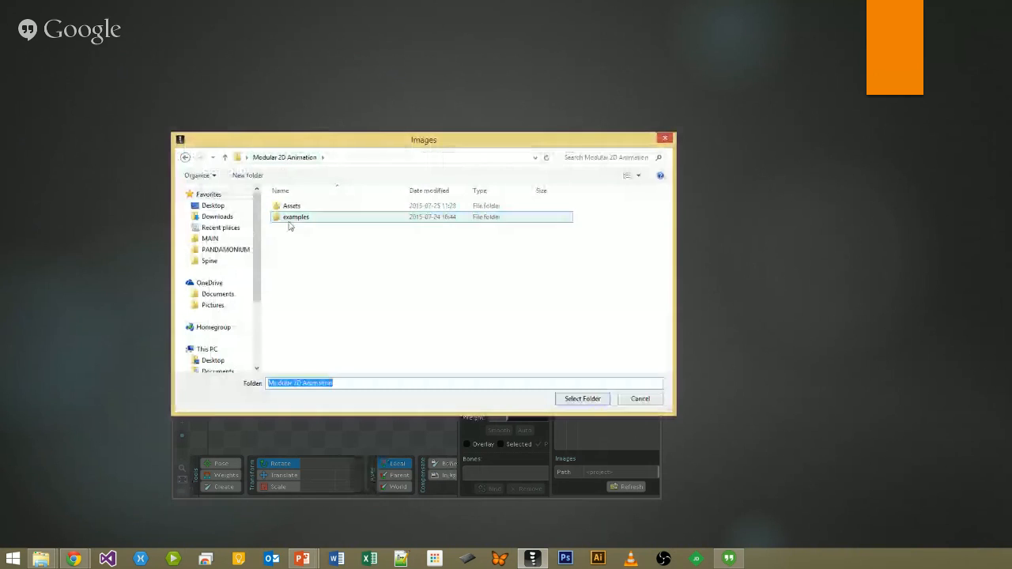
{"action": "double_click", "coordinate": [294, 216]}
{"action": "left_click", "coordinate": [300, 155]}
{"action": "double_click", "coordinate": [291, 205]}
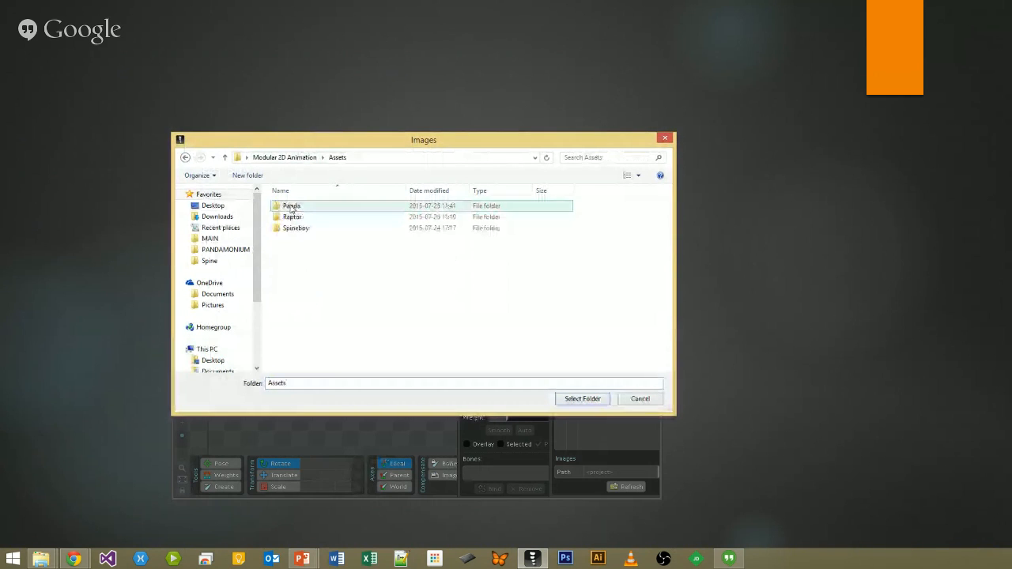
{"action": "double_click", "coordinate": [291, 207]}
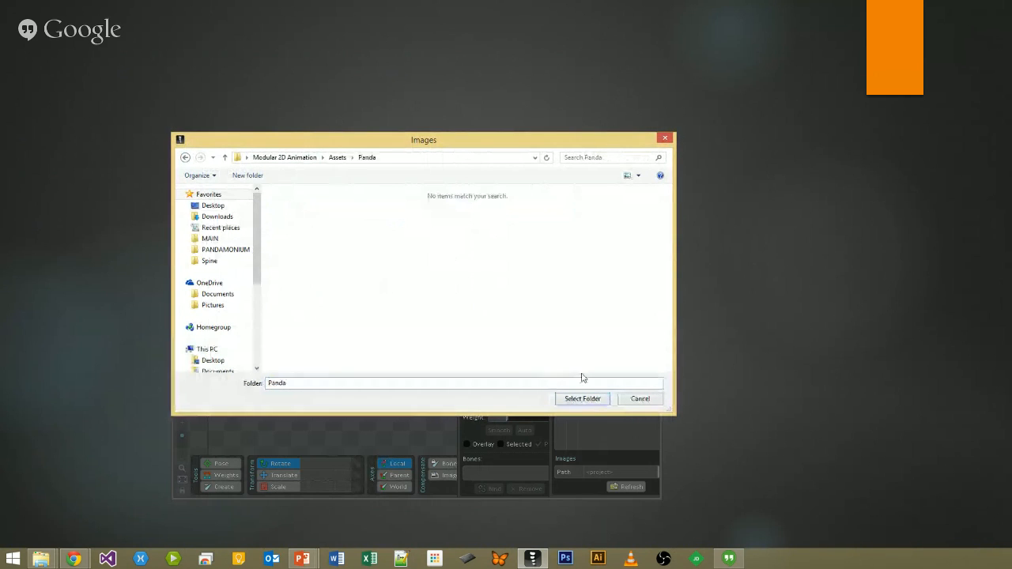
{"action": "left_click", "coordinate": [583, 398]}
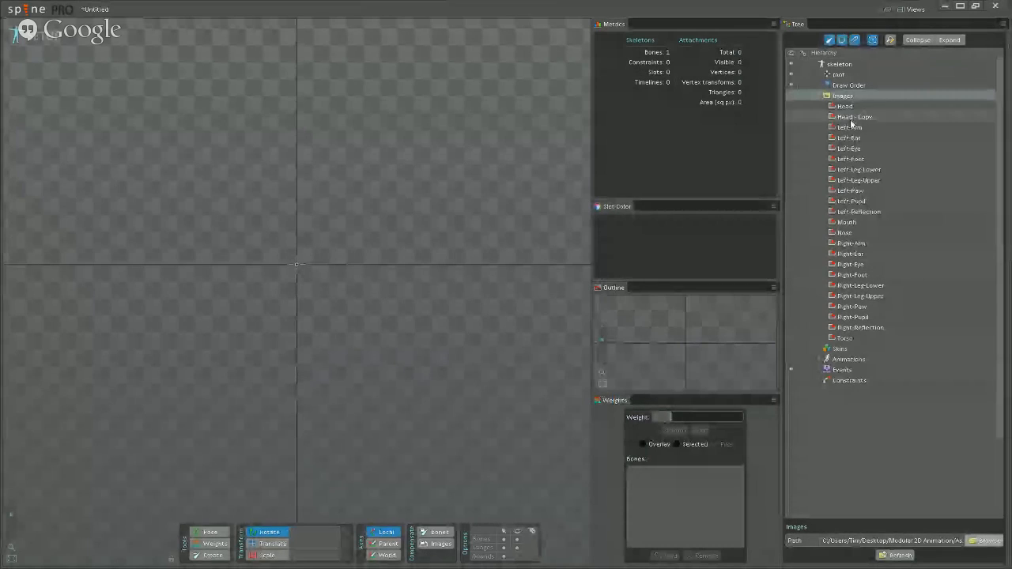
Select the panda images from Head to Torso, leaving out Head - Copy, and place them on the canvas as attachments.
{"action": "left_click", "coordinate": [843, 107]}
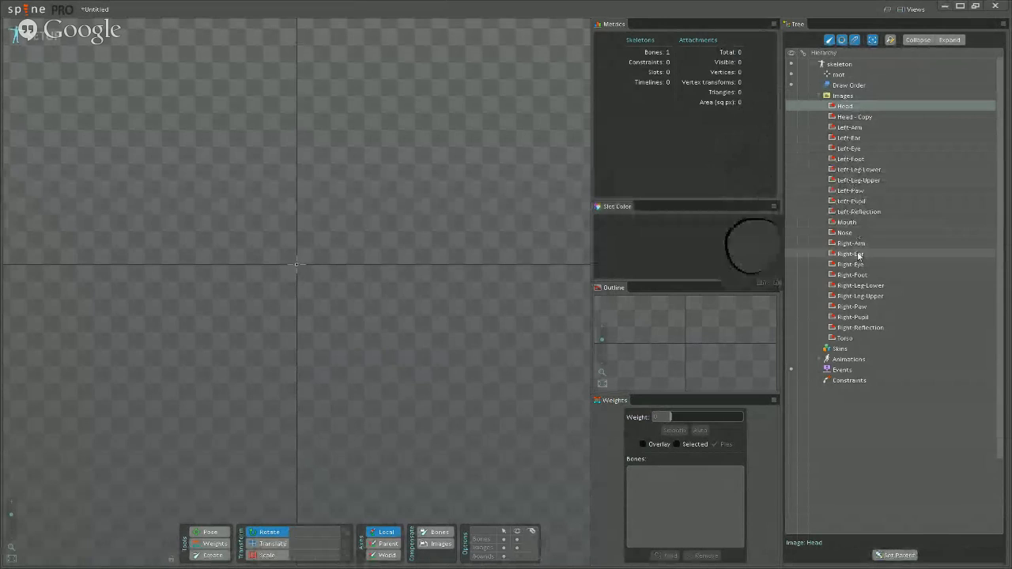
{"action": "left_click", "coordinate": [853, 339], "text": "ctrl"}
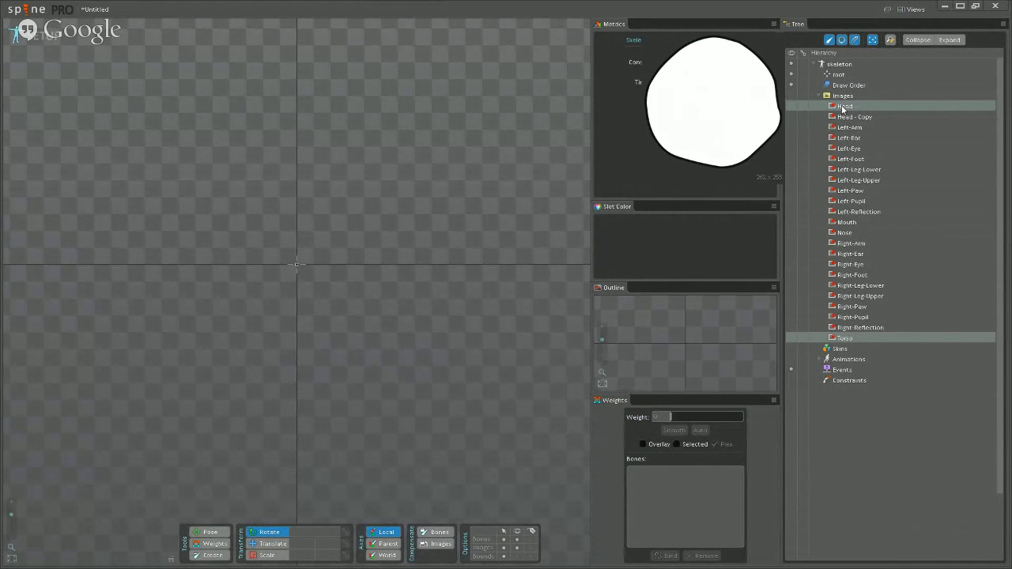
{"action": "left_click", "coordinate": [858, 340], "text": "shift"}
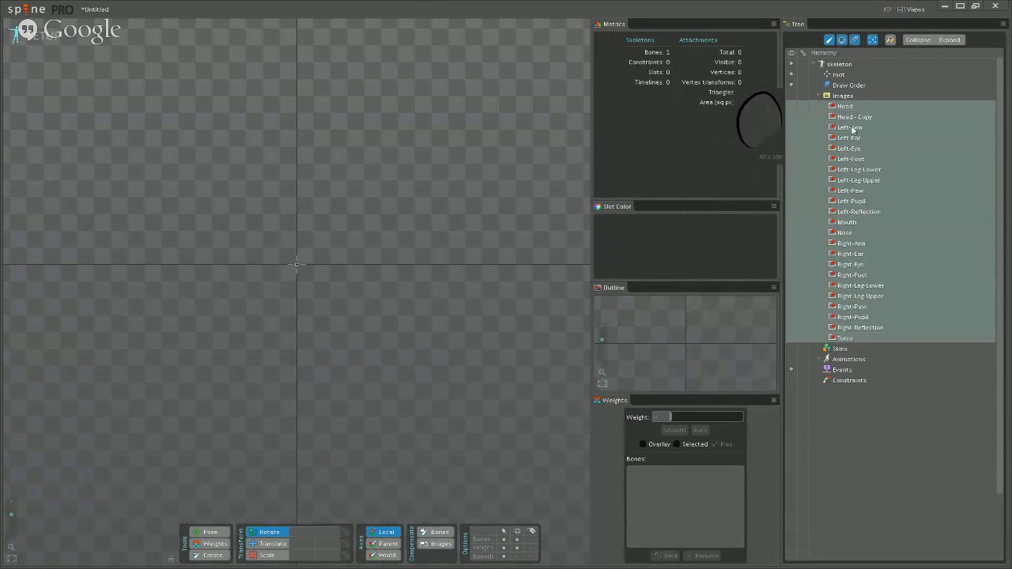
{"action": "left_click_drag", "start_coordinate": [854, 174], "coordinate": [249, 55]}
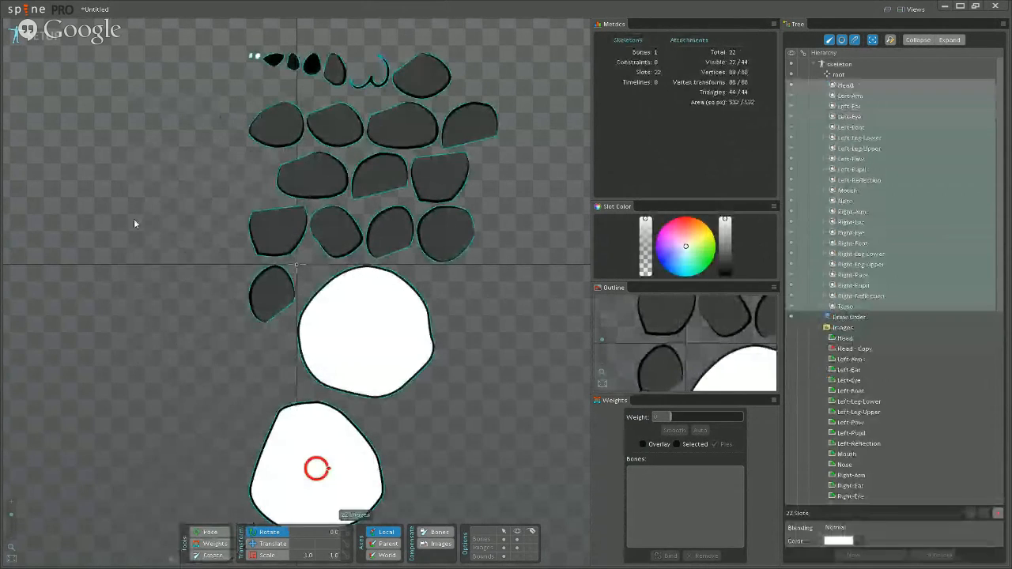
Select only the Head image on the canvas and rotate it to about 140°.
{"action": "left_click_drag", "start_coordinate": [246, 230], "coordinate": [336, 198]}
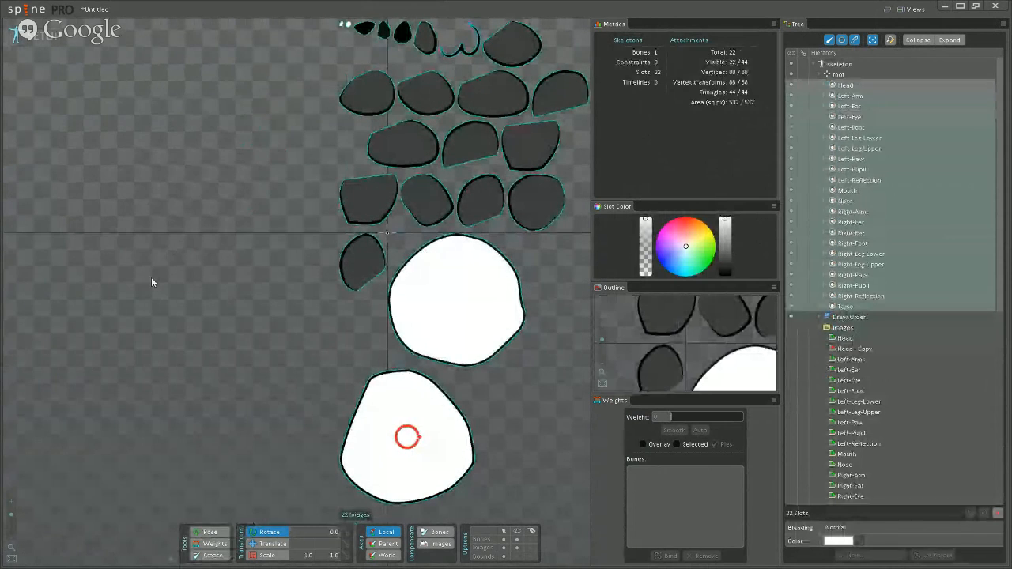
{"action": "left_click", "coordinate": [431, 258]}
{"action": "left_click", "coordinate": [482, 308]}
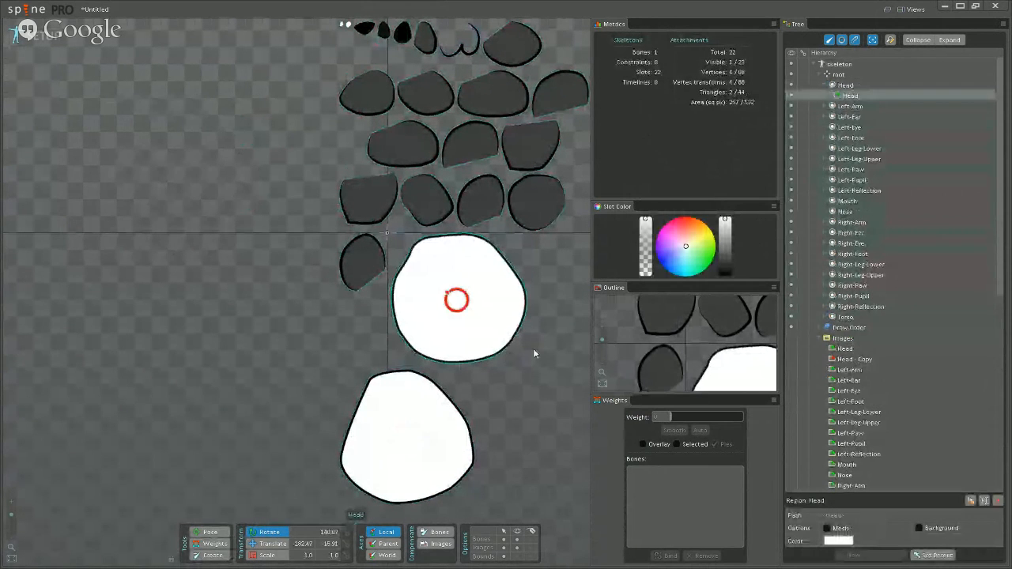
{"action": "scroll", "coordinate": [213, 200], "scroll_direction": "down", "scroll_amount": 3}
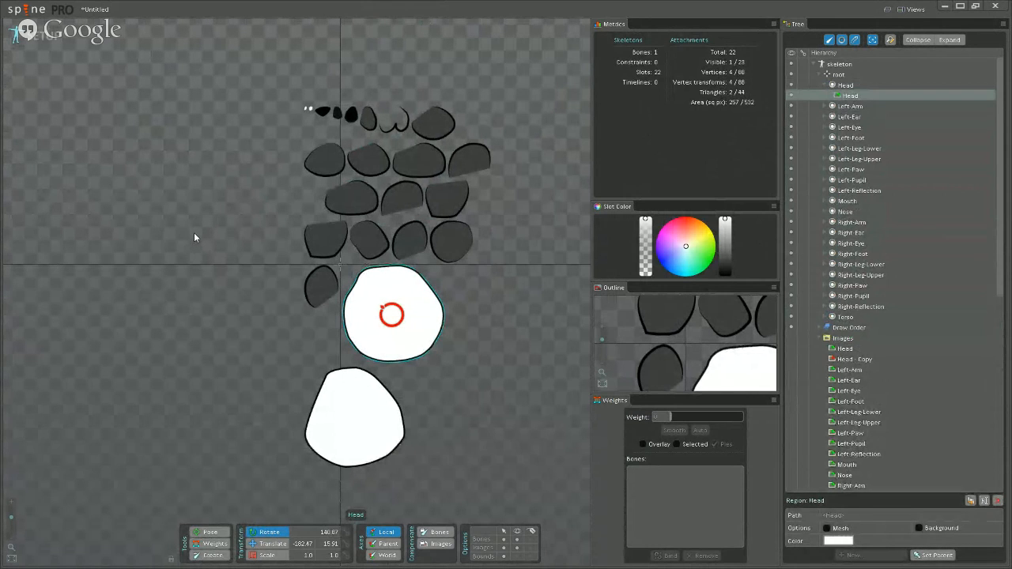
{"action": "scroll", "coordinate": [291, 152], "scroll_direction": "up", "scroll_amount": 3}
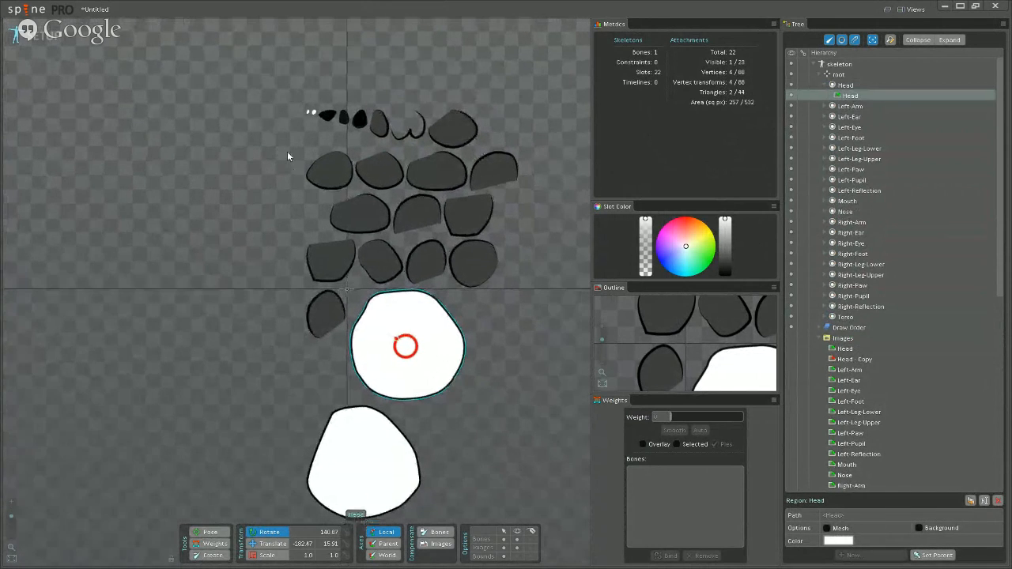
Translate the Head image to the open area beside the dark parts.
{"action": "scroll", "coordinate": [287, 156], "scroll_direction": "down", "scroll_amount": 1}
{"action": "key", "text": "v"}
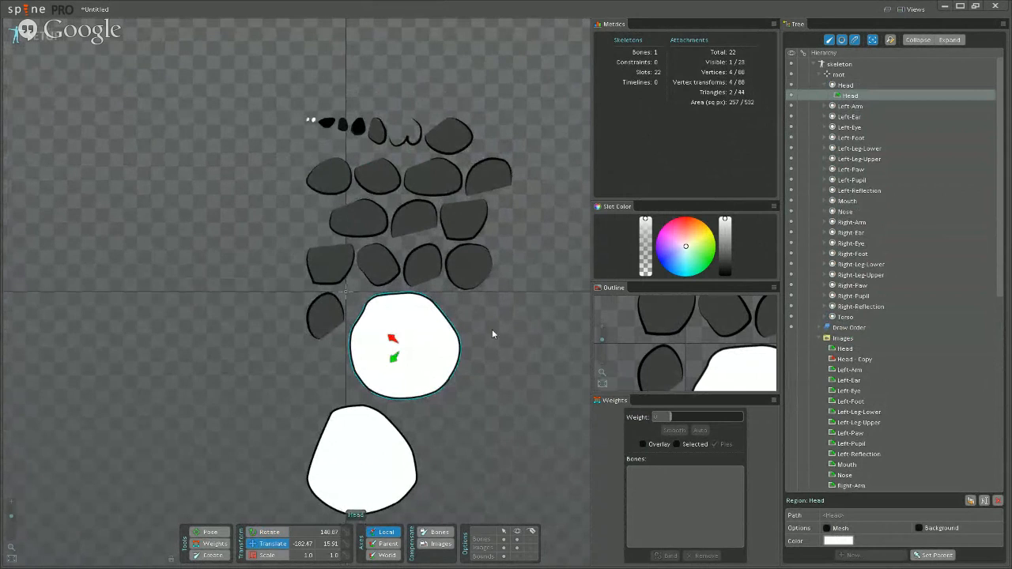
{"action": "left_click_drag", "start_coordinate": [448, 346], "coordinate": [285, 215]}
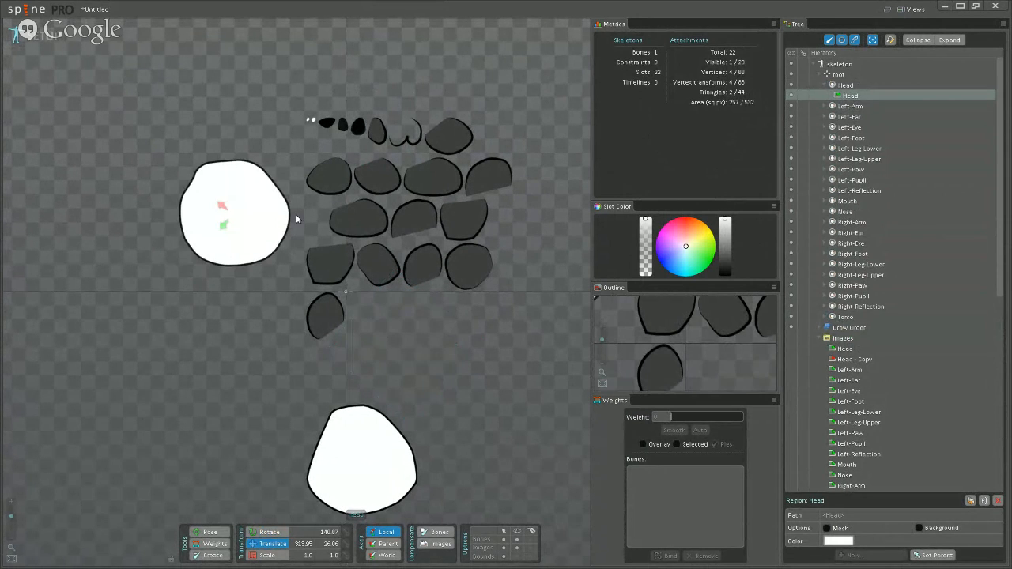
Place the Right-Eye patch on the face and the Right-Ear on the head's upper left edge.
{"action": "left_click", "coordinate": [342, 178]}
{"action": "left_click_drag", "start_coordinate": [340, 182], "coordinate": [234, 243]}
{"action": "left_click", "coordinate": [462, 289]}
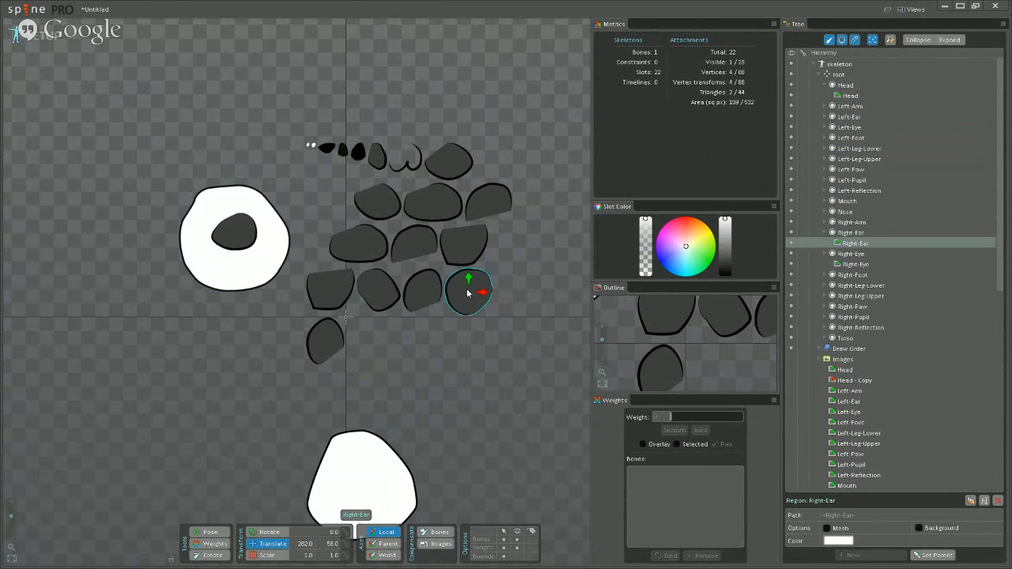
{"action": "left_click_drag", "start_coordinate": [465, 298], "coordinate": [183, 206]}
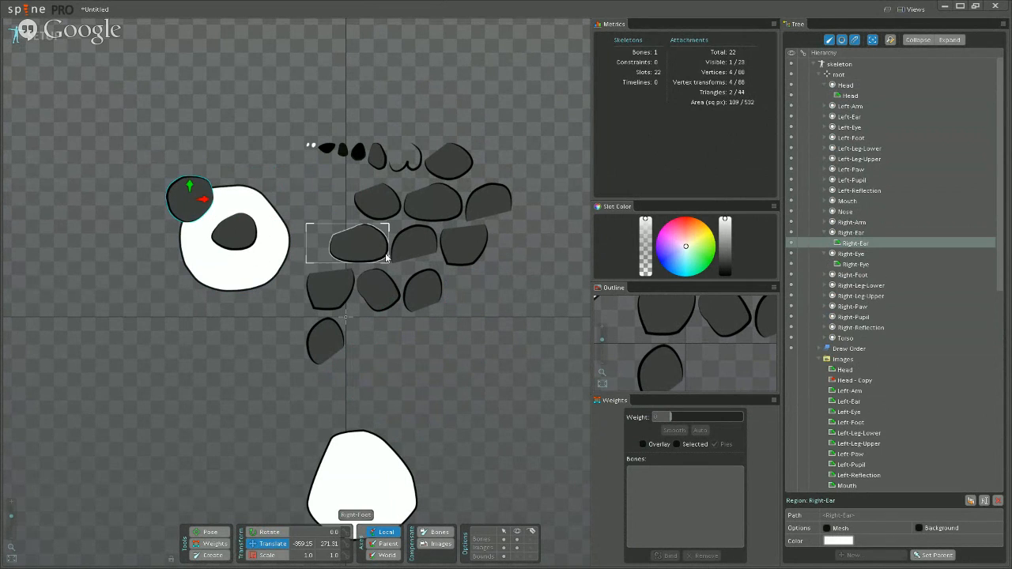
Move the Torso directly under the Head, set the Left-Arm at the torso's left side, and nudge the Head into line.
{"action": "left_click", "coordinate": [322, 346]}
{"action": "left_click_drag", "start_coordinate": [330, 345], "coordinate": [199, 352]}
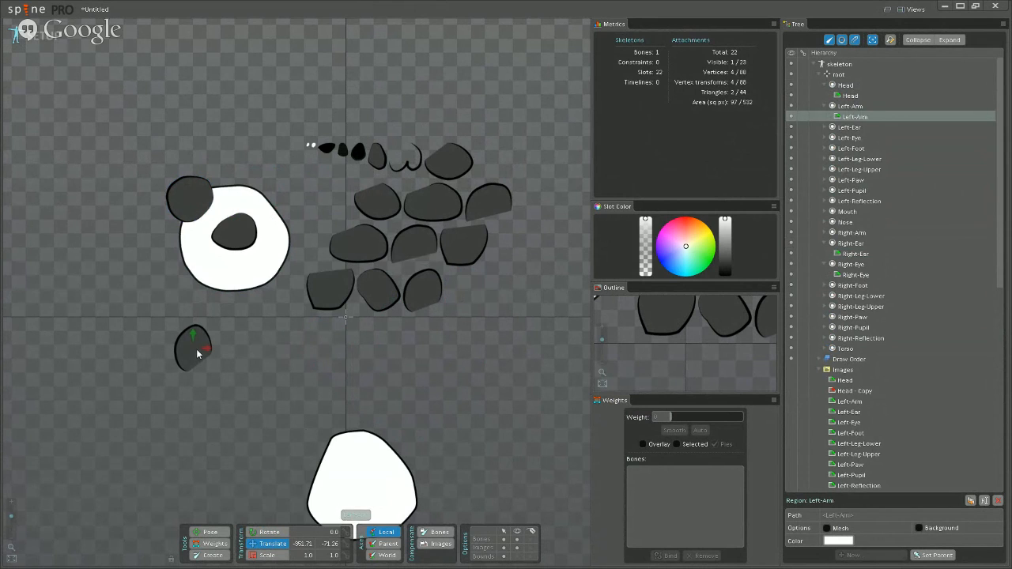
{"action": "left_click_drag", "start_coordinate": [367, 465], "coordinate": [241, 321]}
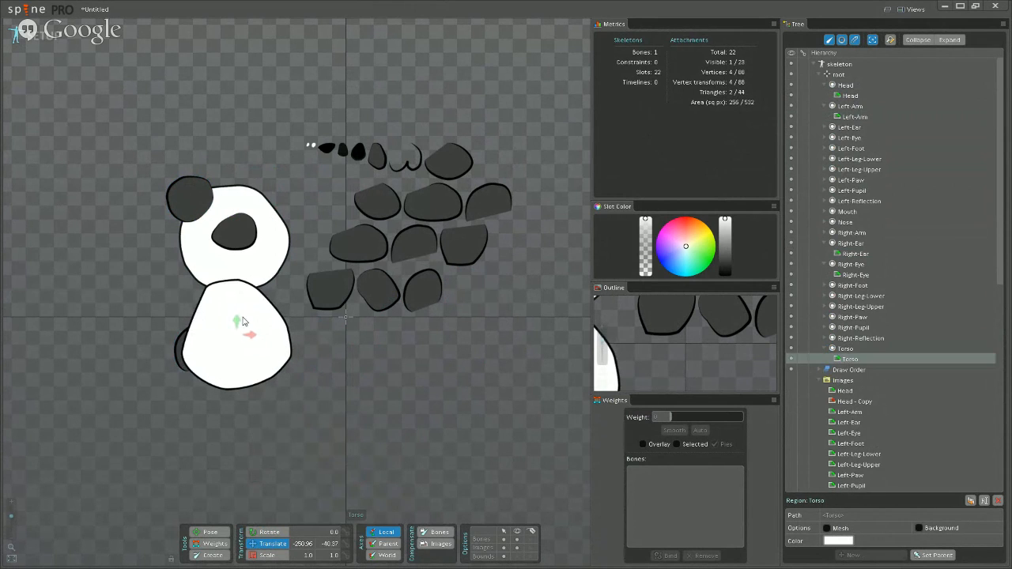
{"action": "left_click_drag", "start_coordinate": [183, 350], "coordinate": [161, 303]}
{"action": "left_click_drag", "start_coordinate": [241, 246], "coordinate": [242, 250]}
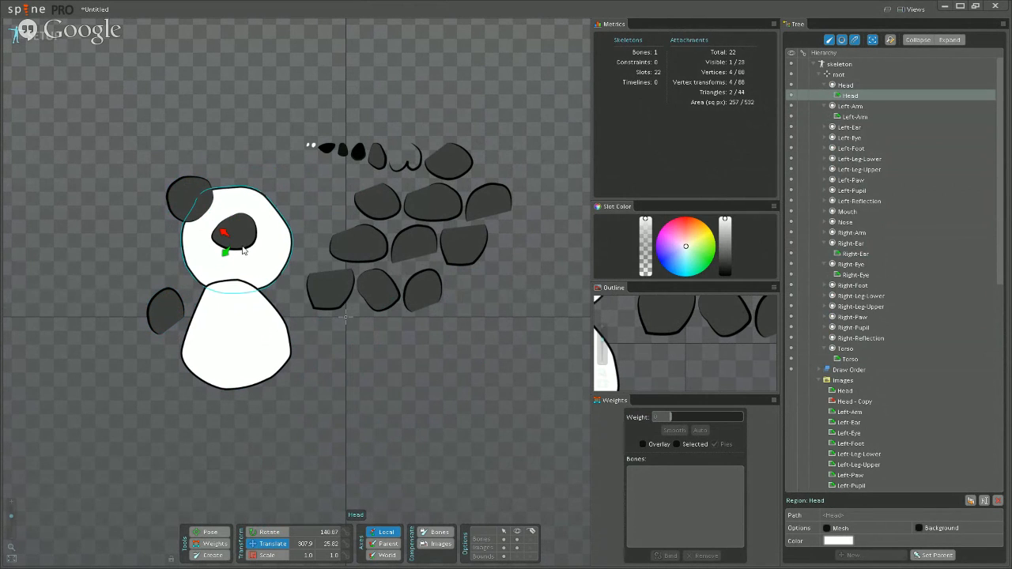
Place Left-Foot and Right-Foot side by side below the torso and move Right-Leg-Lower close to the torso's right side.
{"action": "left_click_drag", "start_coordinate": [361, 258], "coordinate": [291, 431]}
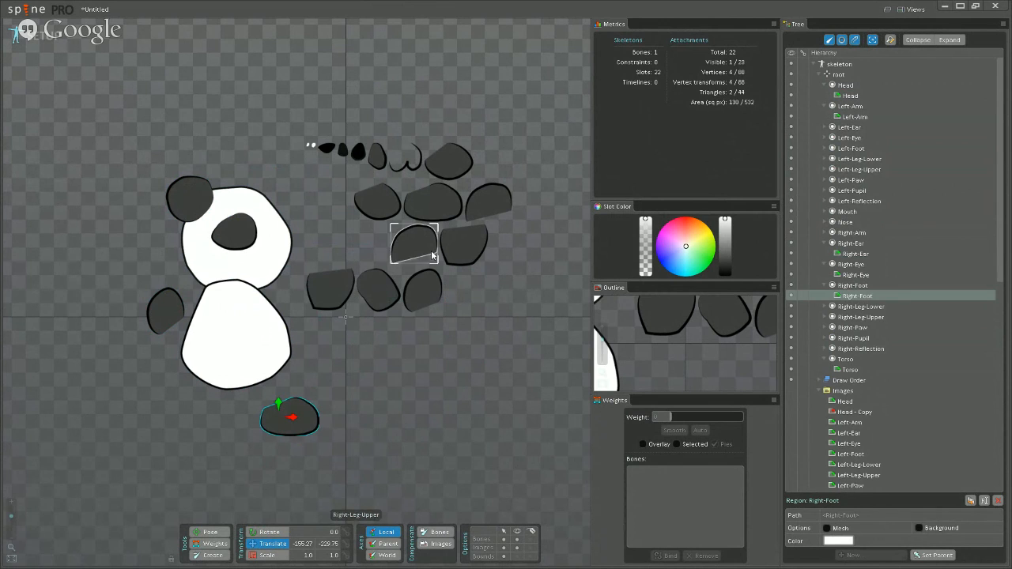
{"action": "left_click_drag", "start_coordinate": [420, 206], "coordinate": [208, 428]}
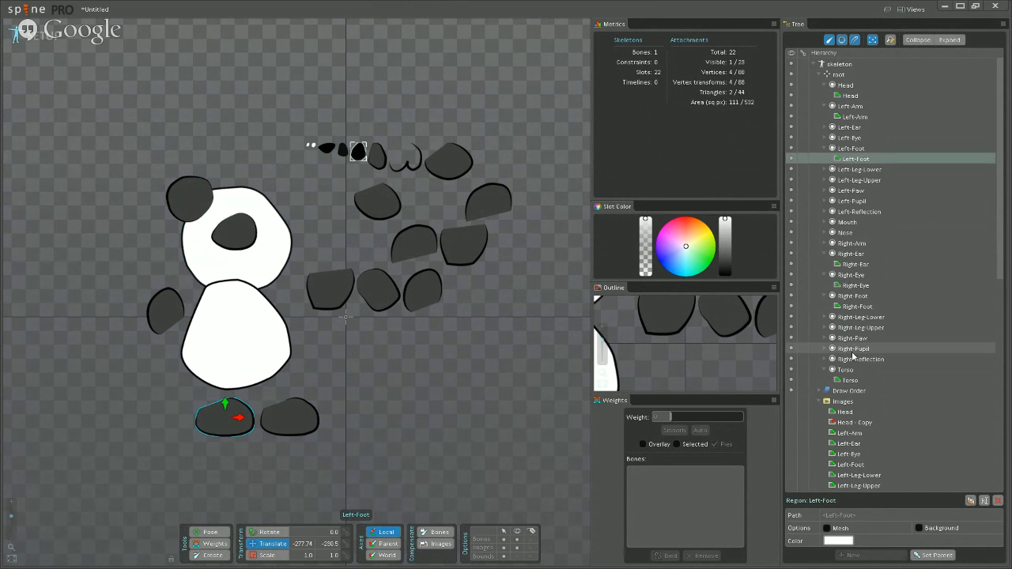
{"action": "mouse_move", "coordinate": [853, 357]}
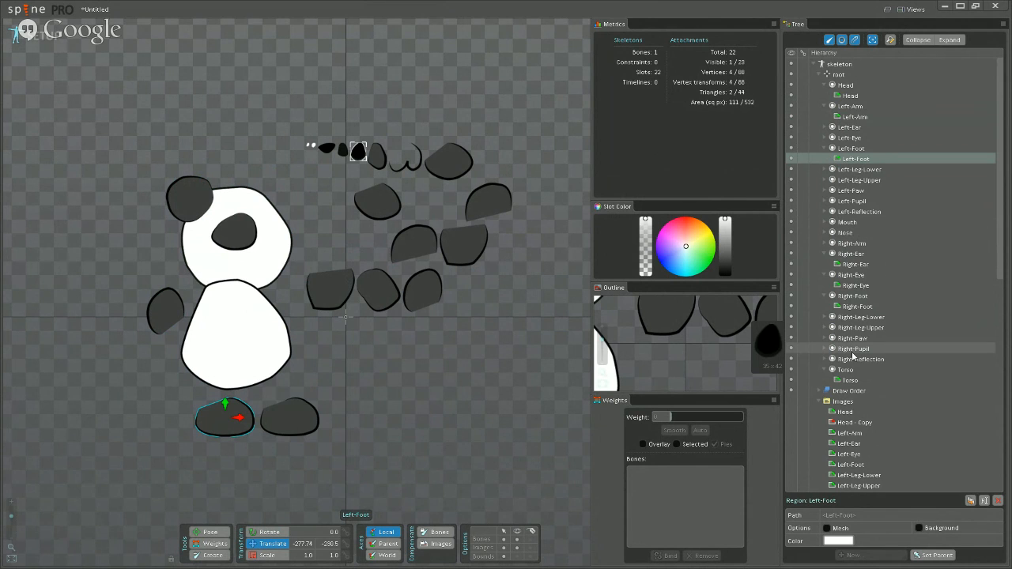
{"action": "left_click", "coordinate": [852, 352]}
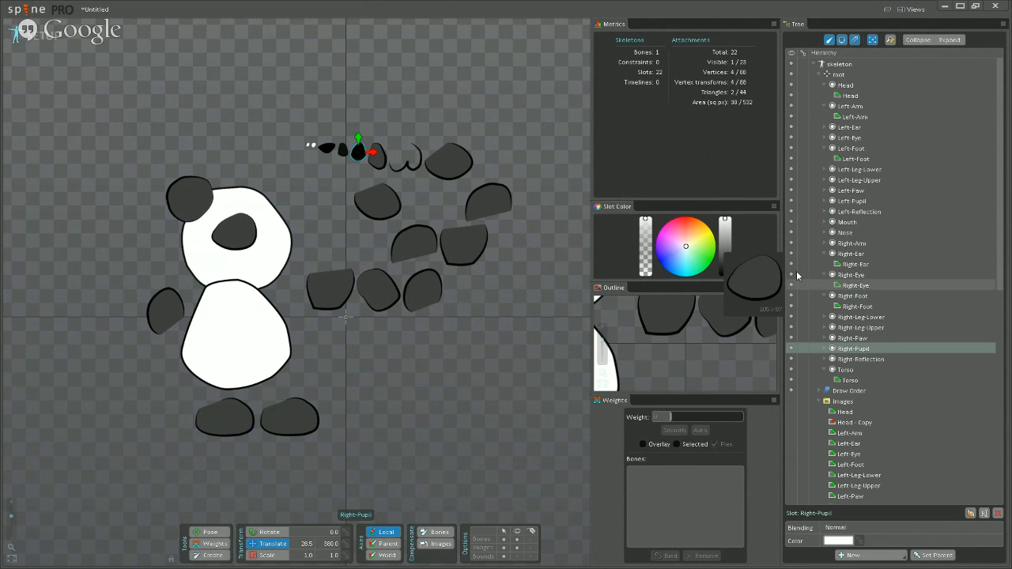
{"action": "left_click", "coordinate": [332, 301]}
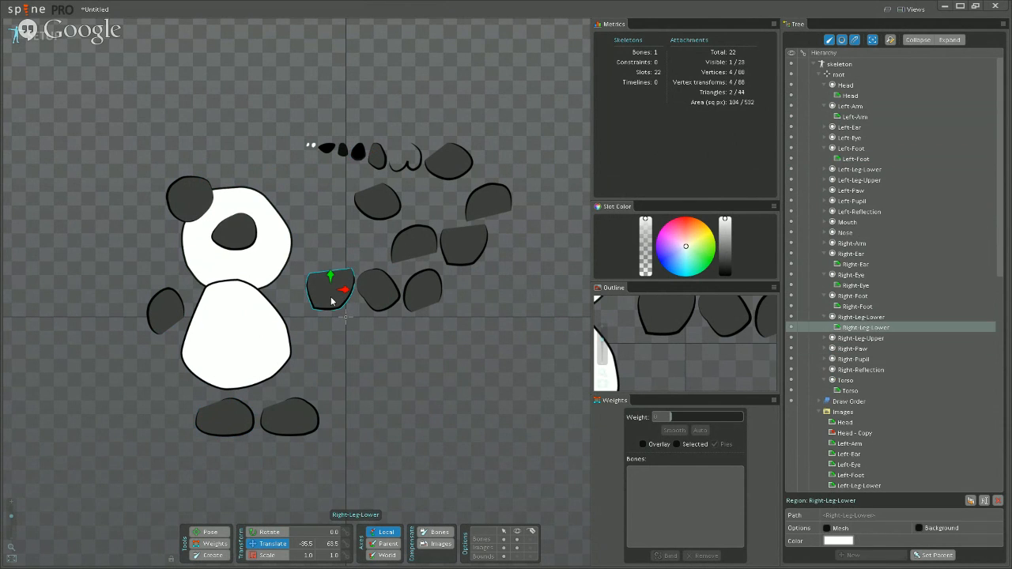
{"action": "left_click_drag", "start_coordinate": [332, 301], "coordinate": [319, 323]}
Place the Mouth on the lower right of the face with the Nose directly above it.
{"action": "left_click_drag", "start_coordinate": [403, 158], "coordinate": [274, 260]}
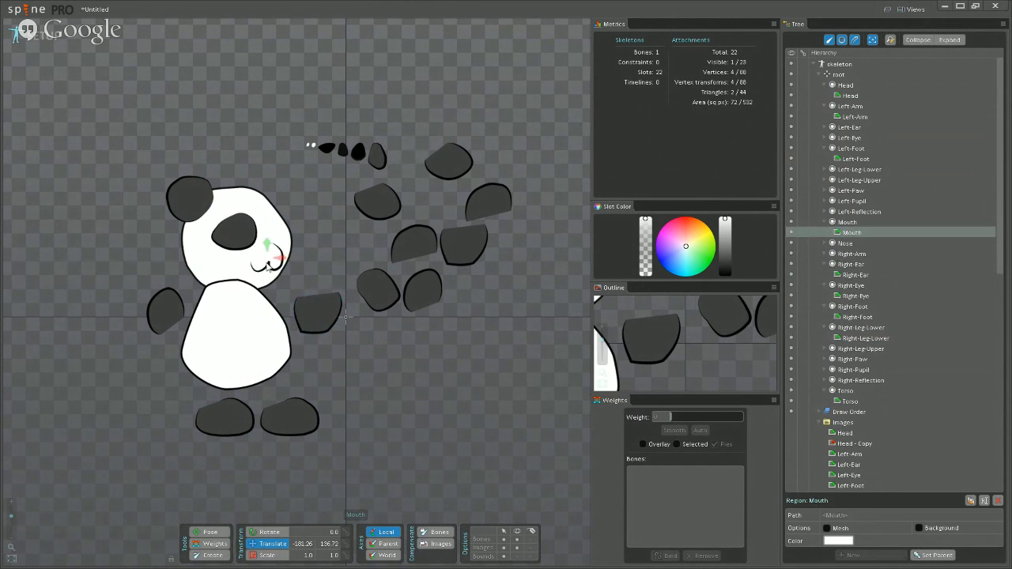
{"action": "left_click", "coordinate": [325, 151]}
{"action": "left_click_drag", "start_coordinate": [330, 152], "coordinate": [270, 259]}
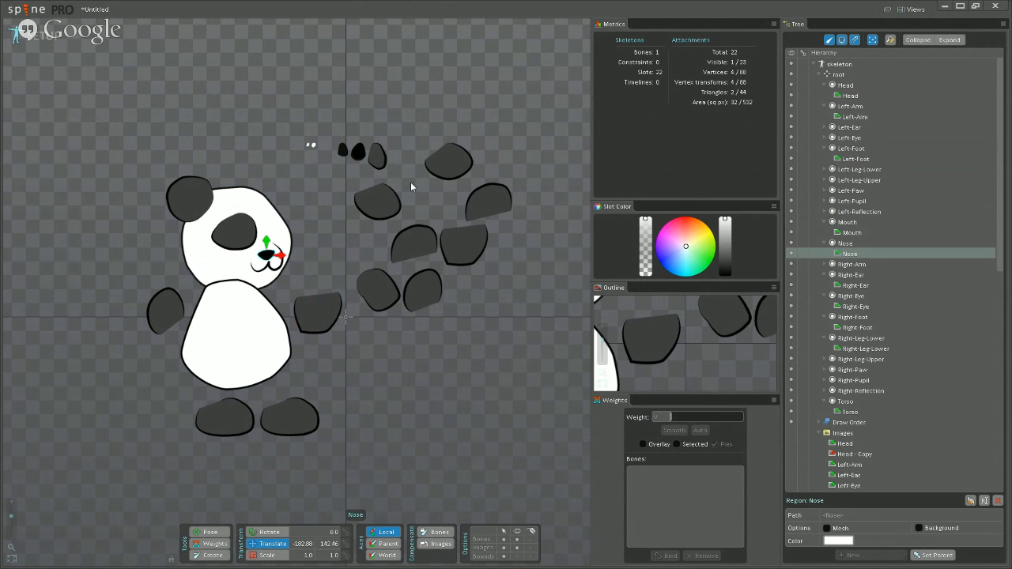
Stack Left-Leg-Upper and Left-Leg-Lower between the torso and Right-Foot, align that foot, and set Right-Leg-Lower above Left-Foot.
{"action": "left_click", "coordinate": [458, 251]}
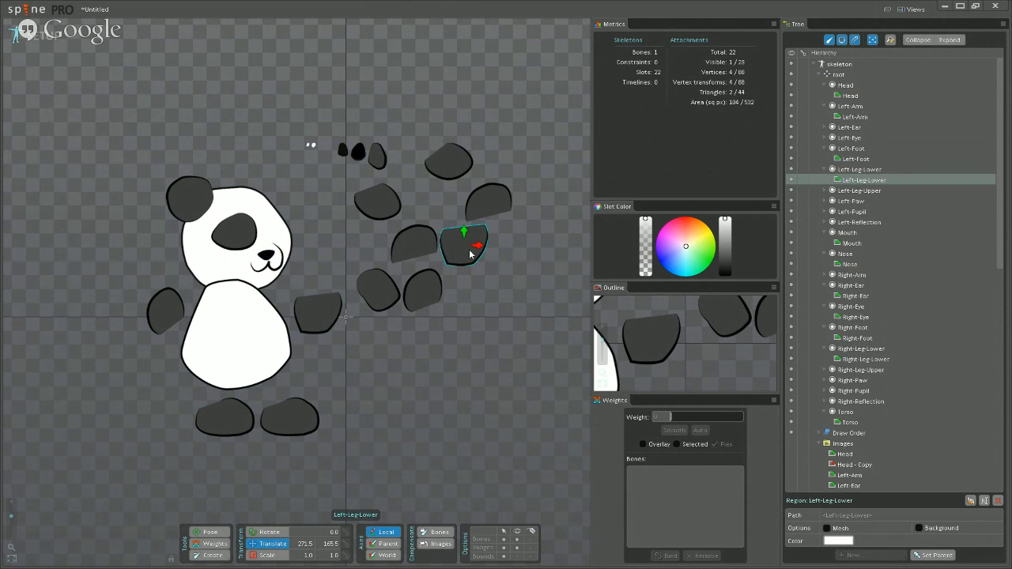
{"action": "left_click_drag", "start_coordinate": [469, 255], "coordinate": [276, 407]}
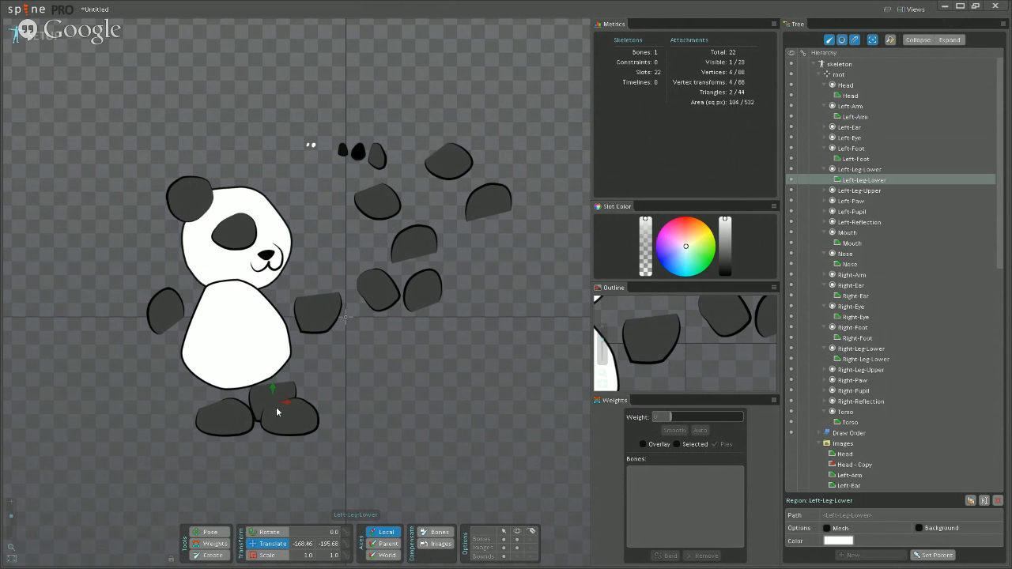
{"action": "left_click", "coordinate": [490, 205]}
{"action": "left_click_drag", "start_coordinate": [492, 207], "coordinate": [268, 380]}
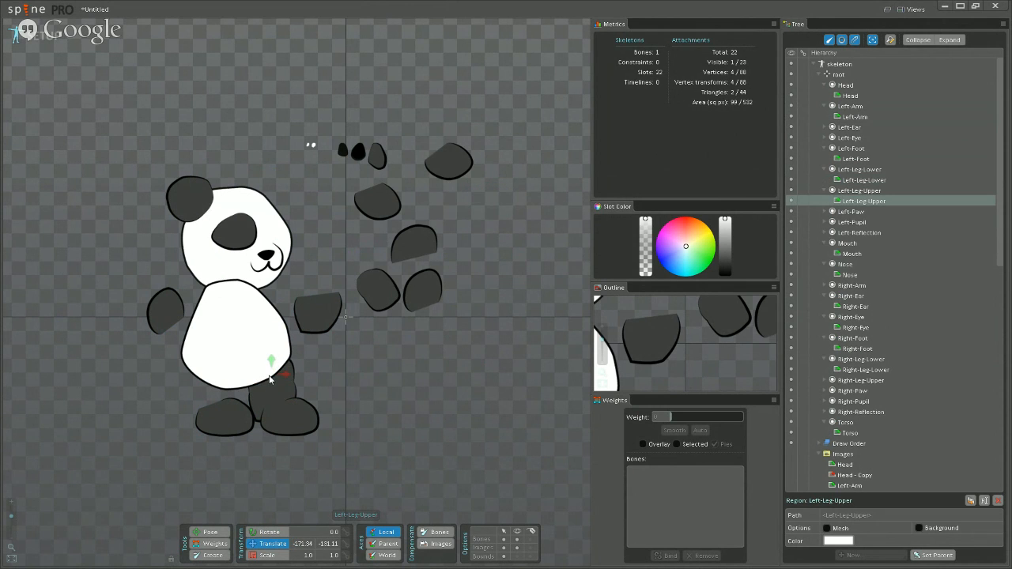
{"action": "left_click_drag", "start_coordinate": [294, 421], "coordinate": [282, 420]}
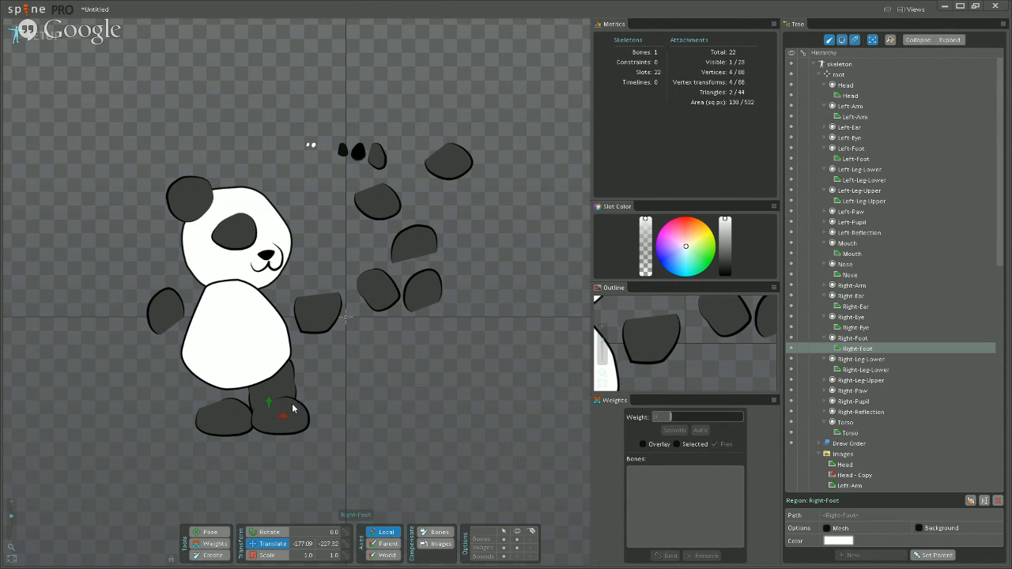
{"action": "left_click", "coordinate": [322, 313]}
{"action": "left_click_drag", "start_coordinate": [331, 307], "coordinate": [227, 392]}
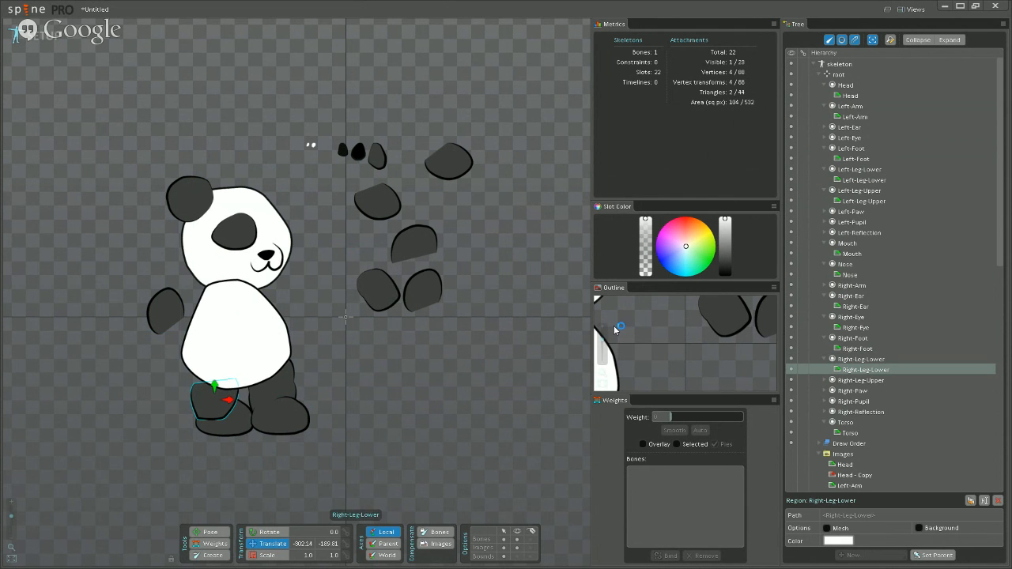
Place the Left-Ear on the head's upper right, and set Right-Arm at the torso's left side and Left-Arm at its right side.
{"action": "left_click", "coordinate": [392, 293]}
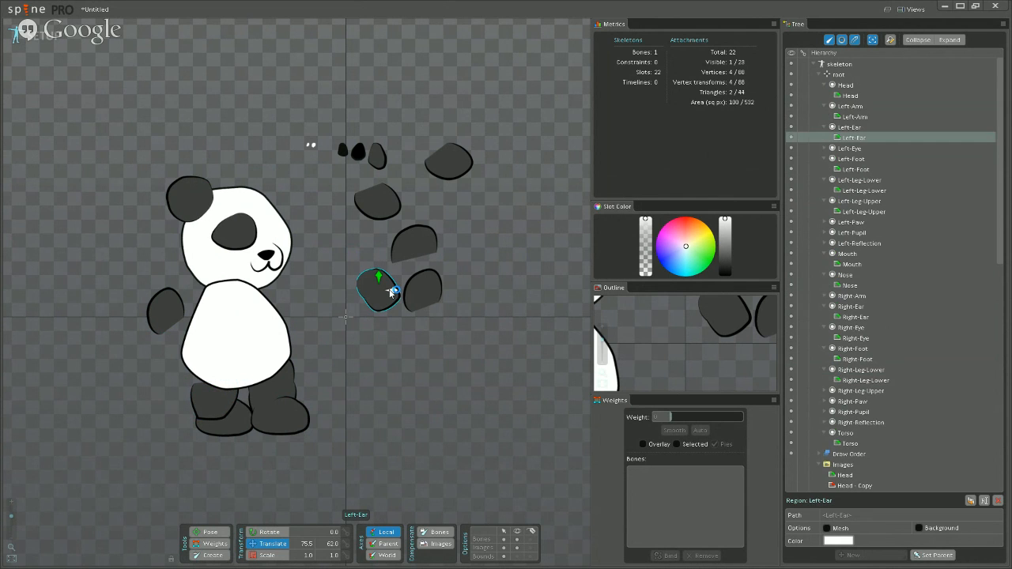
{"action": "left_click_drag", "start_coordinate": [386, 302], "coordinate": [278, 204]}
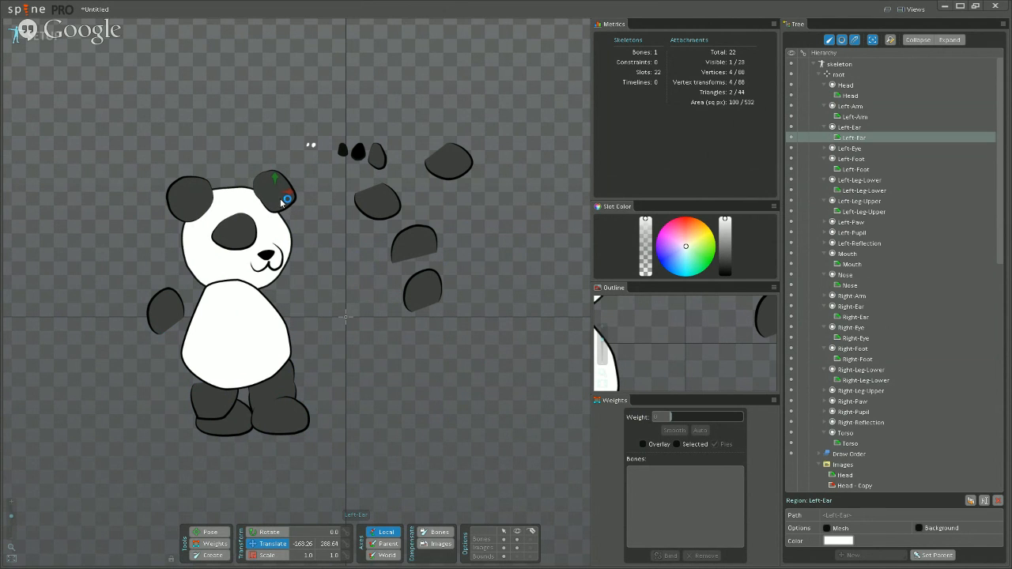
{"action": "left_click", "coordinate": [426, 292]}
{"action": "left_click_drag", "start_coordinate": [424, 295], "coordinate": [153, 362]}
{"action": "left_click", "coordinate": [169, 317]}
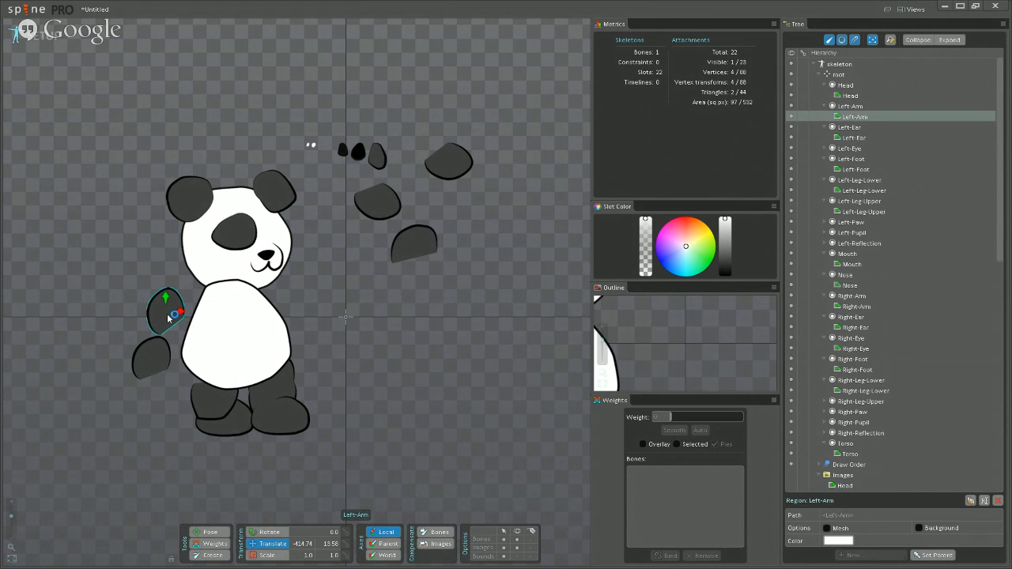
{"action": "left_click_drag", "start_coordinate": [168, 318], "coordinate": [292, 320]}
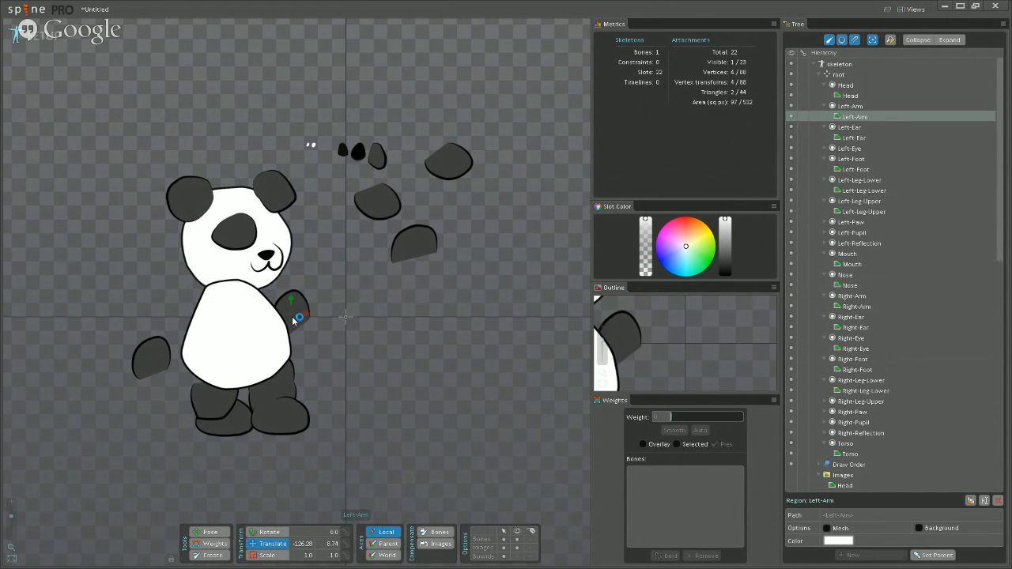
Position Right-Leg-Upper over the torso's lower left, directly above Right-Leg-Lower.
{"action": "left_click", "coordinate": [427, 246]}
{"action": "left_click_drag", "start_coordinate": [427, 246], "coordinate": [135, 334]}
{"action": "left_click", "coordinate": [210, 399]}
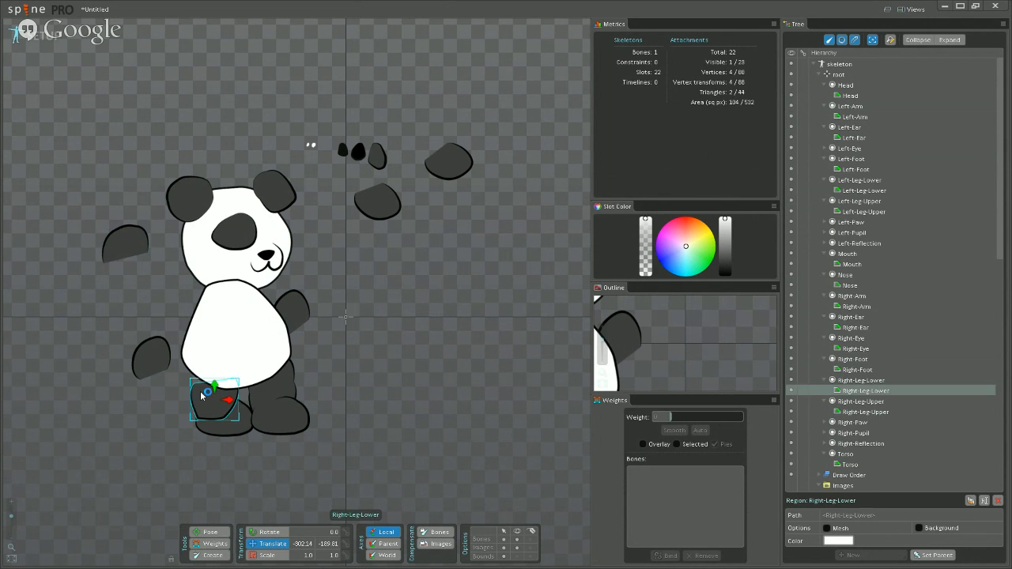
{"action": "left_click_drag", "start_coordinate": [110, 244], "coordinate": [205, 378]}
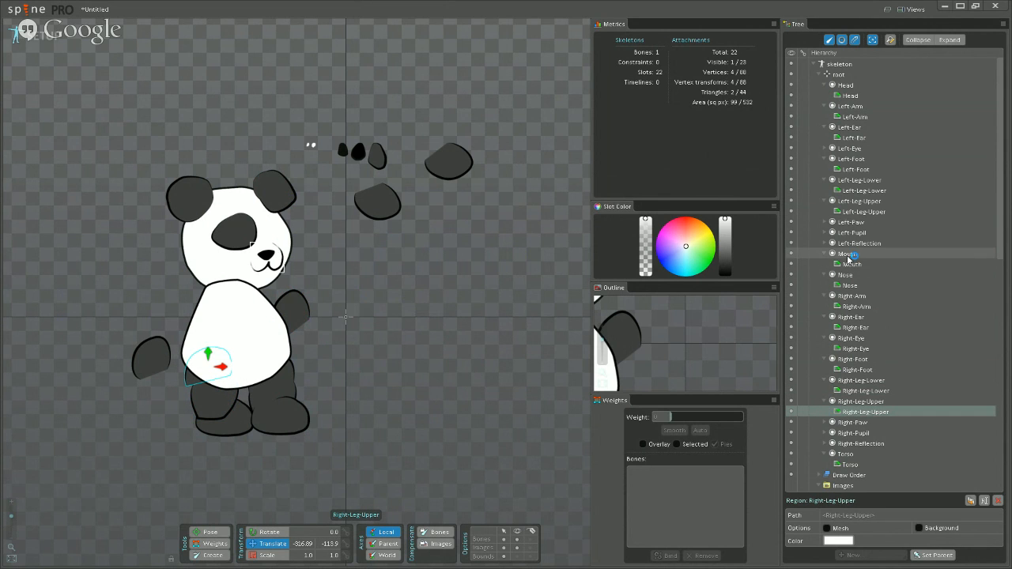
Place the two paws at the ends of the arms and the Left-Eye patch at the face's right edge.
{"action": "left_click", "coordinate": [382, 212]}
{"action": "left_click_drag", "start_coordinate": [381, 212], "coordinate": [158, 368]}
{"action": "left_click_drag", "start_coordinate": [444, 180], "coordinate": [316, 347]}
{"action": "left_click", "coordinate": [361, 156]}
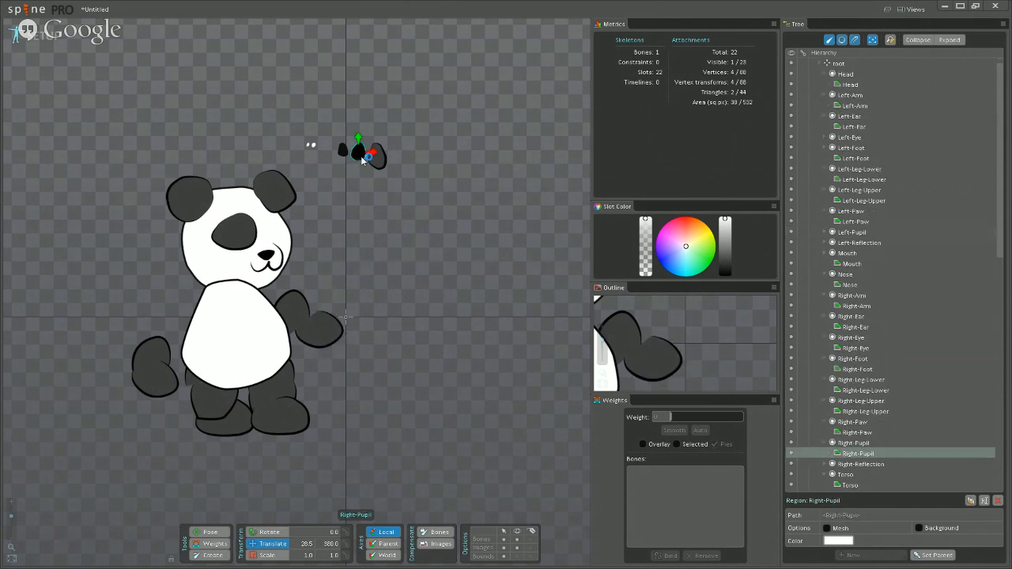
{"action": "left_click_drag", "start_coordinate": [377, 156], "coordinate": [282, 249]}
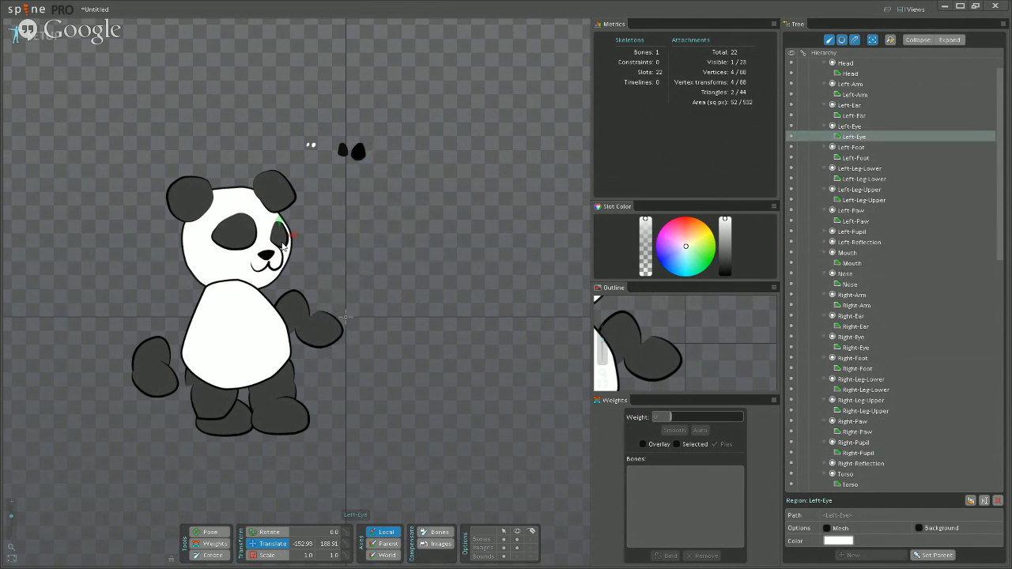
Reset the Head's rotation to 0 and place it back behind the facial features and above the torso.
{"action": "left_click", "coordinate": [234, 247]}
{"action": "left_click_drag", "start_coordinate": [238, 240], "coordinate": [441, 233]}
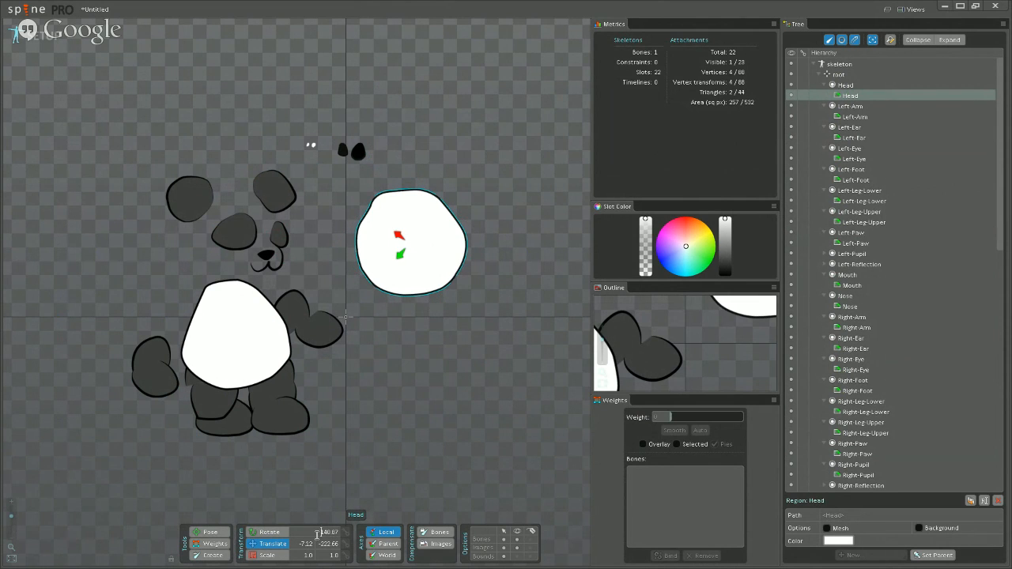
{"action": "left_click_drag", "start_coordinate": [311, 526], "coordinate": [308, 532]}
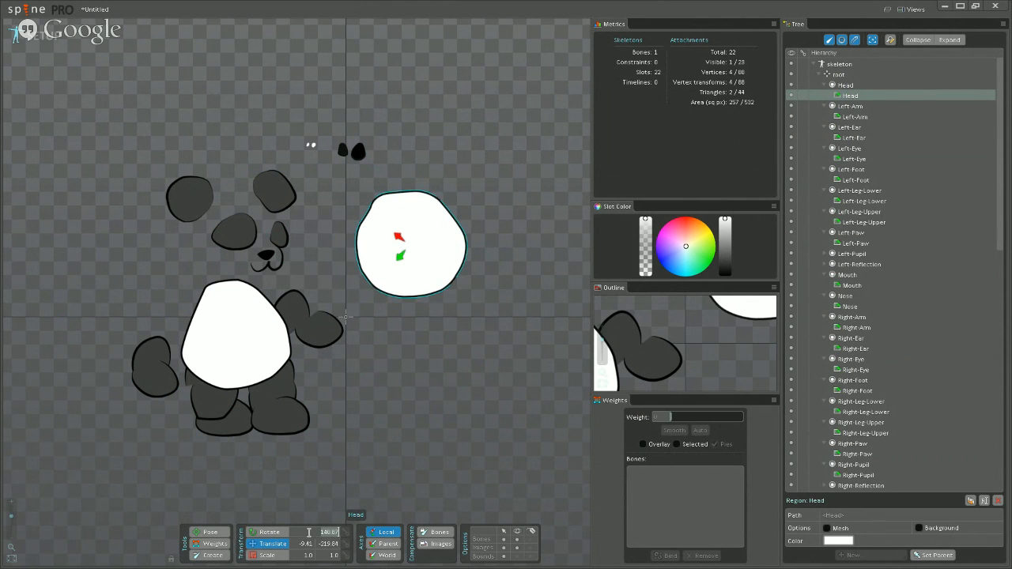
{"action": "type", "text": "0"}
{"action": "key", "text": "Return"}
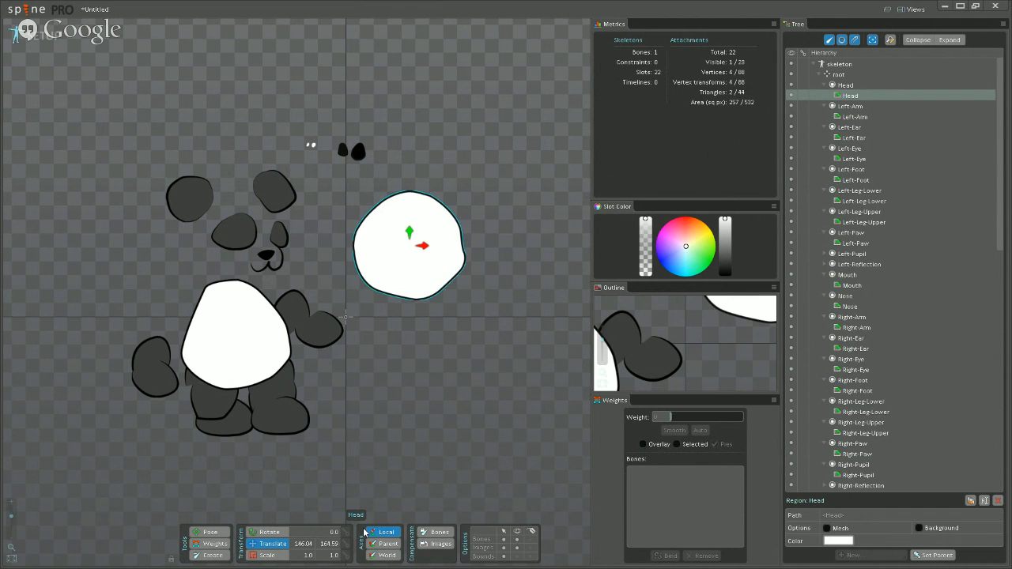
{"action": "left_click_drag", "start_coordinate": [408, 271], "coordinate": [236, 268]}
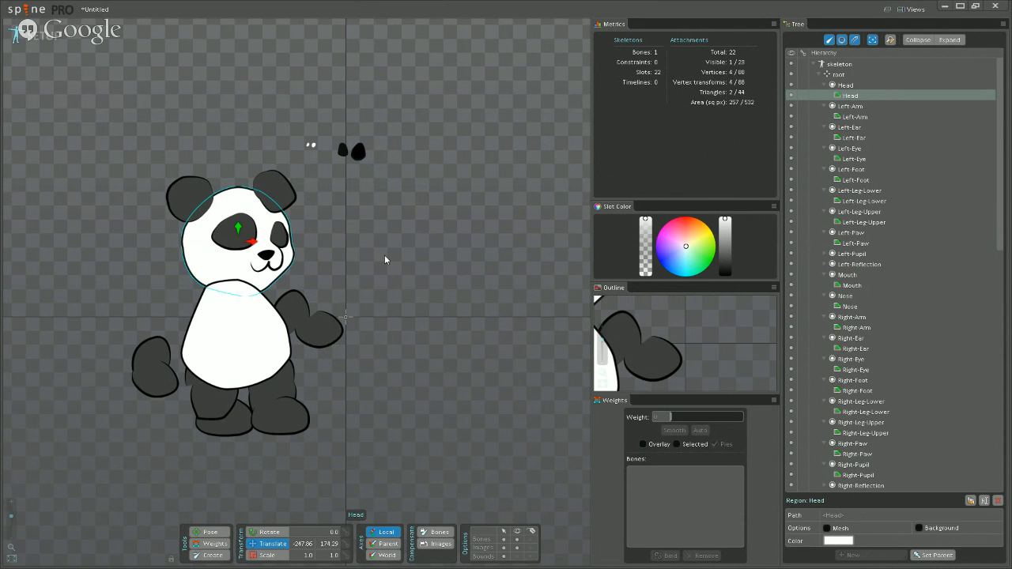
Place the Right-Pupil and Left-Pupil on their eye patches and put the matching reflection on each pupil.
{"action": "left_click", "coordinate": [359, 154]}
{"action": "left_click_drag", "start_coordinate": [358, 154], "coordinate": [242, 245]}
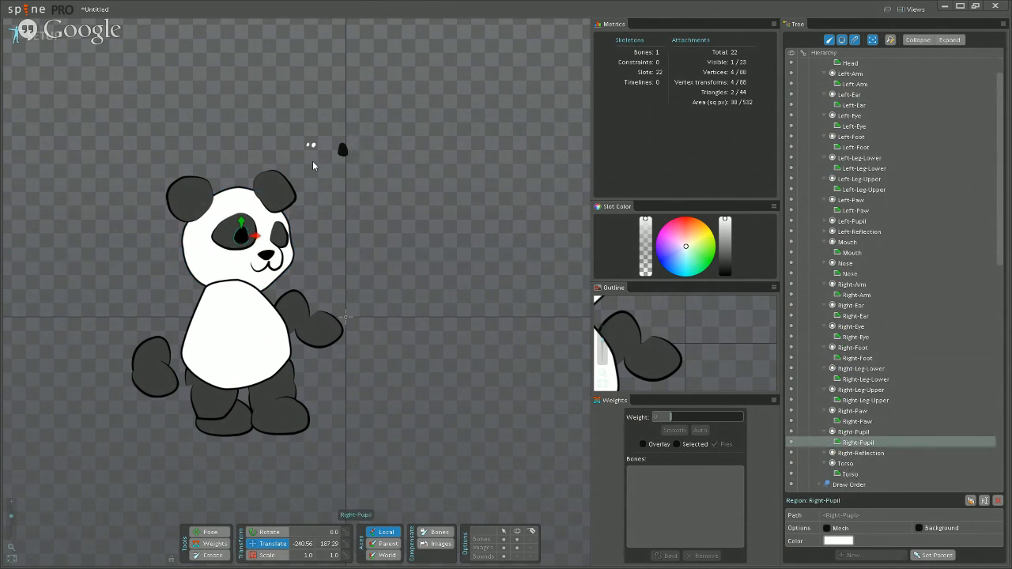
{"action": "left_click_drag", "start_coordinate": [343, 149], "coordinate": [276, 240]}
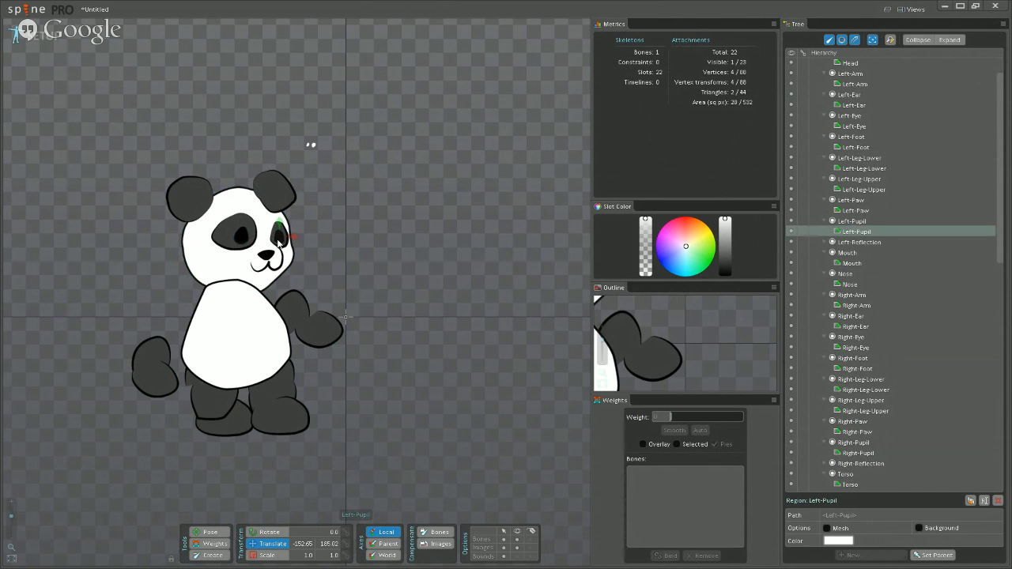
{"action": "left_click_drag", "start_coordinate": [312, 145], "coordinate": [237, 235]}
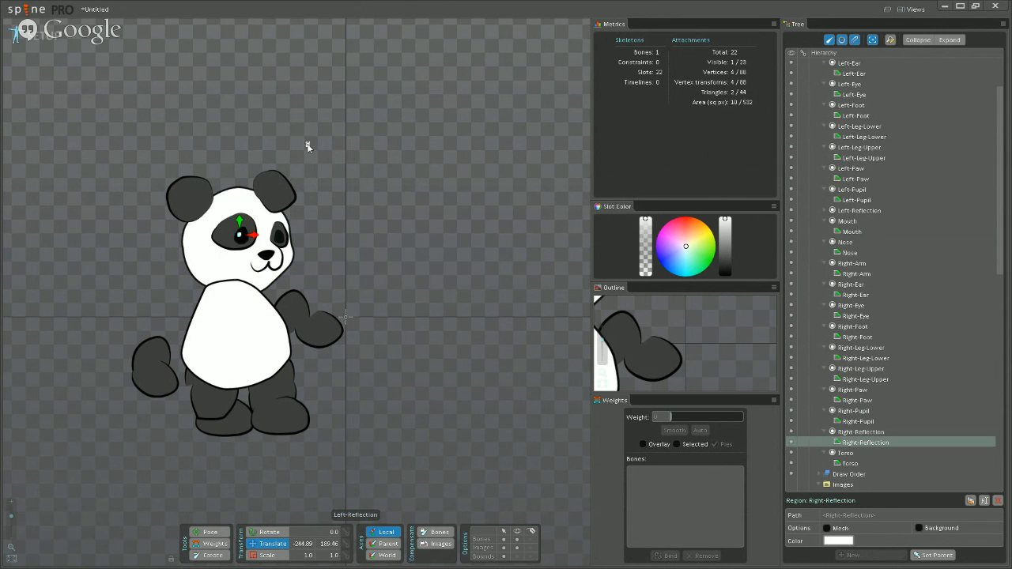
{"action": "left_click_drag", "start_coordinate": [307, 146], "coordinate": [301, 190]}
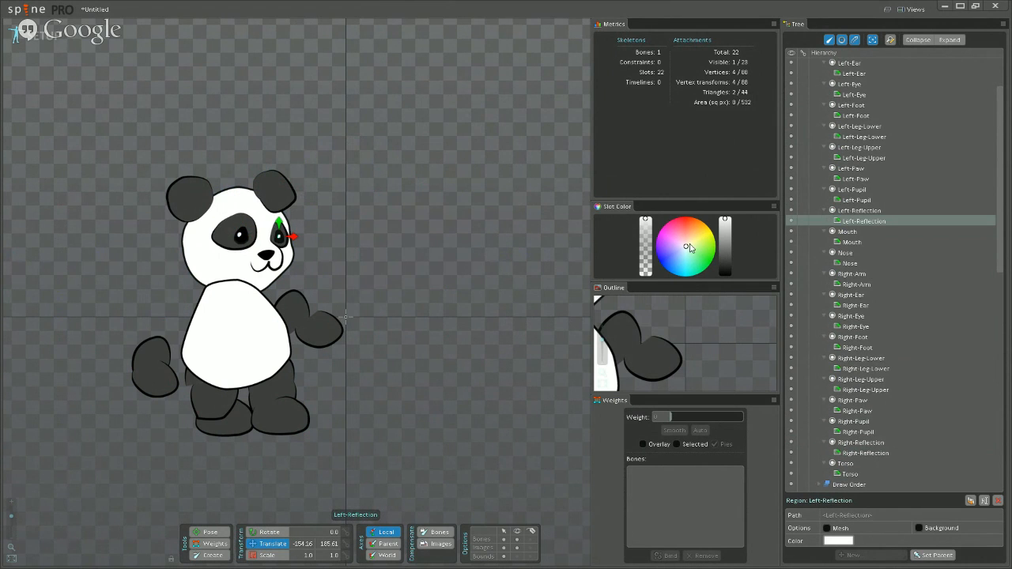
In the draw order, move the slots from Right-Reflection through Right-Arm above Torso and place Head directly above Torso.
{"action": "scroll", "coordinate": [904, 246], "scroll_direction": "down", "scroll_amount": 10}
{"action": "scroll", "coordinate": [901, 246], "scroll_direction": "up", "scroll_amount": 7}
{"action": "scroll", "coordinate": [822, 253], "scroll_direction": "down", "scroll_amount": 1}
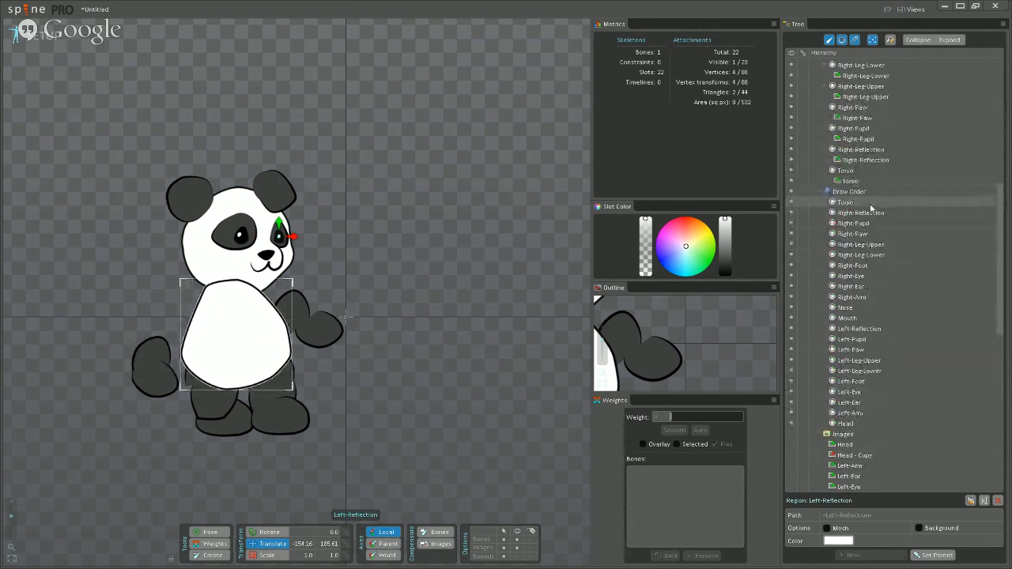
{"action": "mouse_move", "coordinate": [871, 207]}
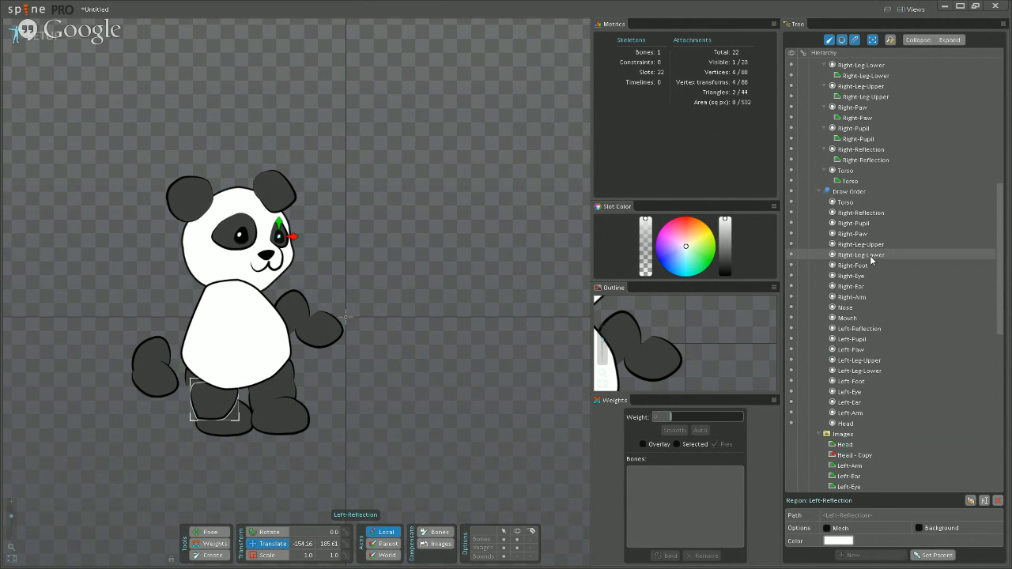
{"action": "left_click", "coordinate": [844, 218]}
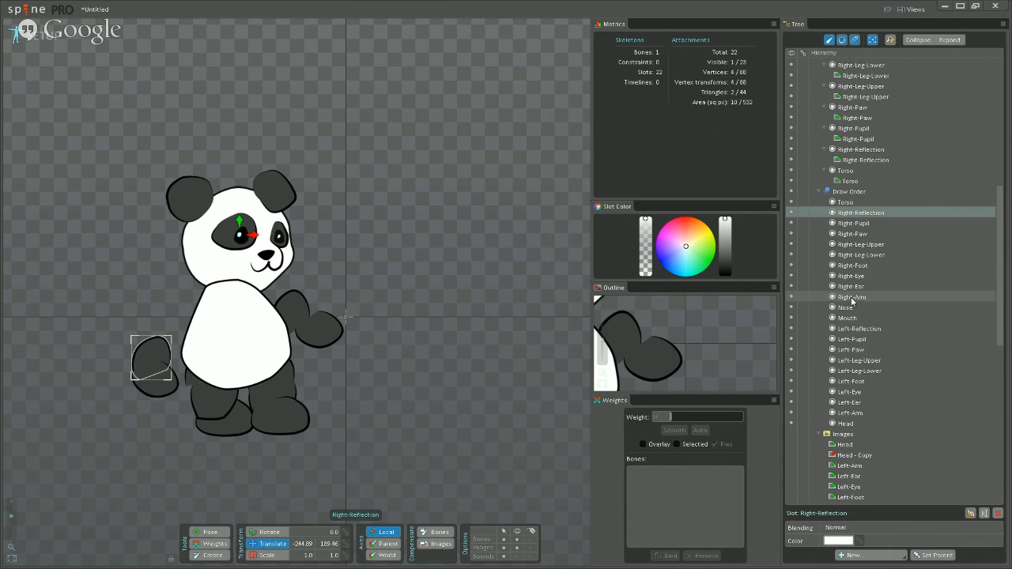
{"action": "left_click", "coordinate": [852, 296], "text": "shift"}
{"action": "left_click_drag", "start_coordinate": [852, 263], "coordinate": [853, 199]}
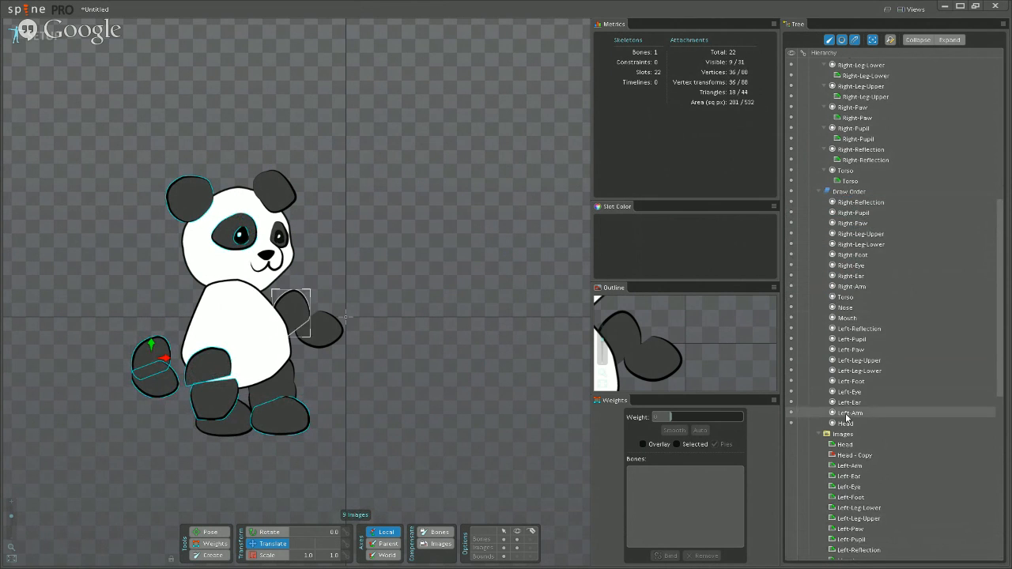
{"action": "left_click_drag", "start_coordinate": [846, 425], "coordinate": [858, 299]}
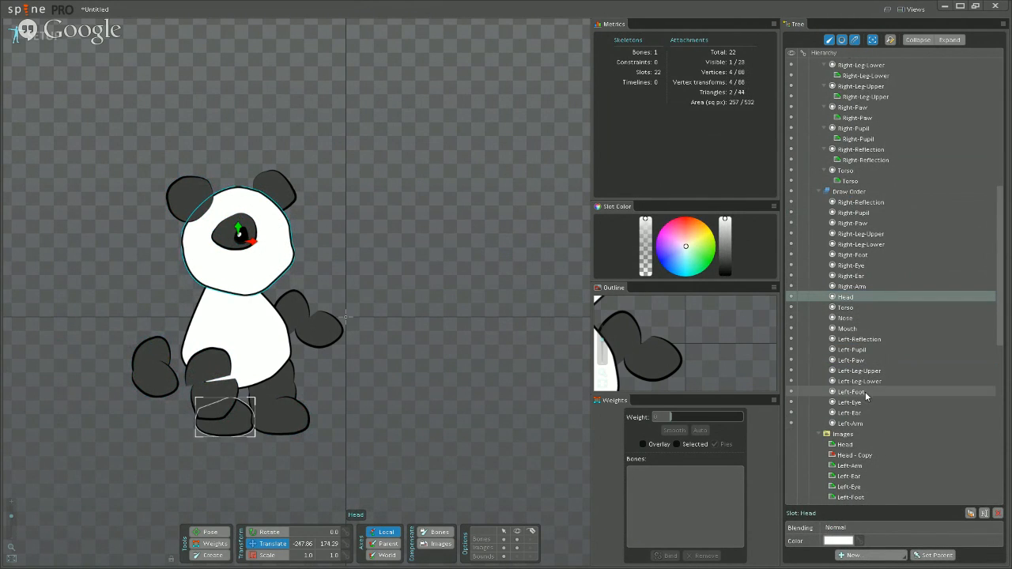
Move the Left-Ear, Left-Eye, Left-Pupil and Left-Reflection slots together to the front of the draw order.
{"action": "left_click", "coordinate": [857, 424]}
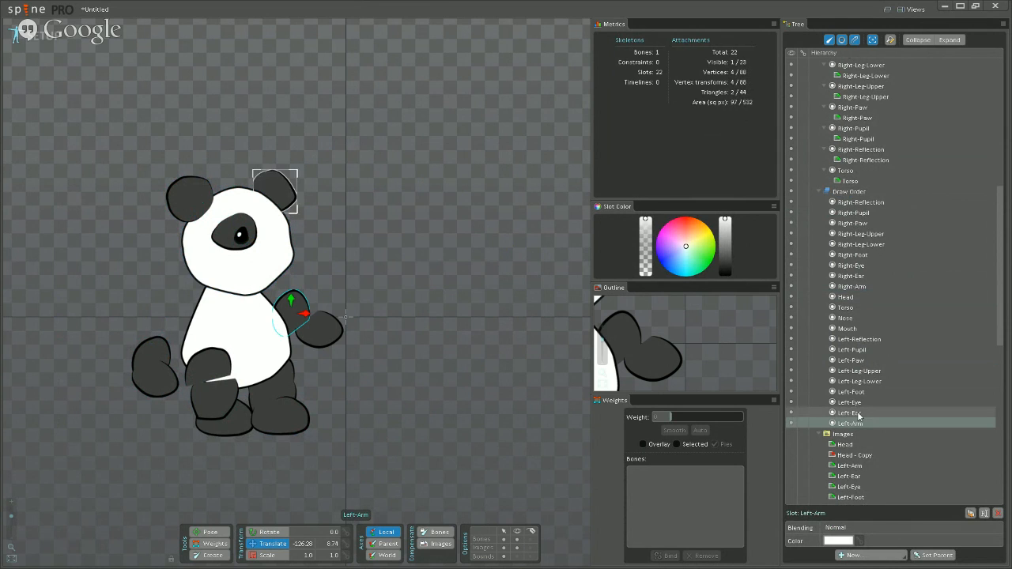
{"action": "left_click", "coordinate": [853, 395], "text": "shift"}
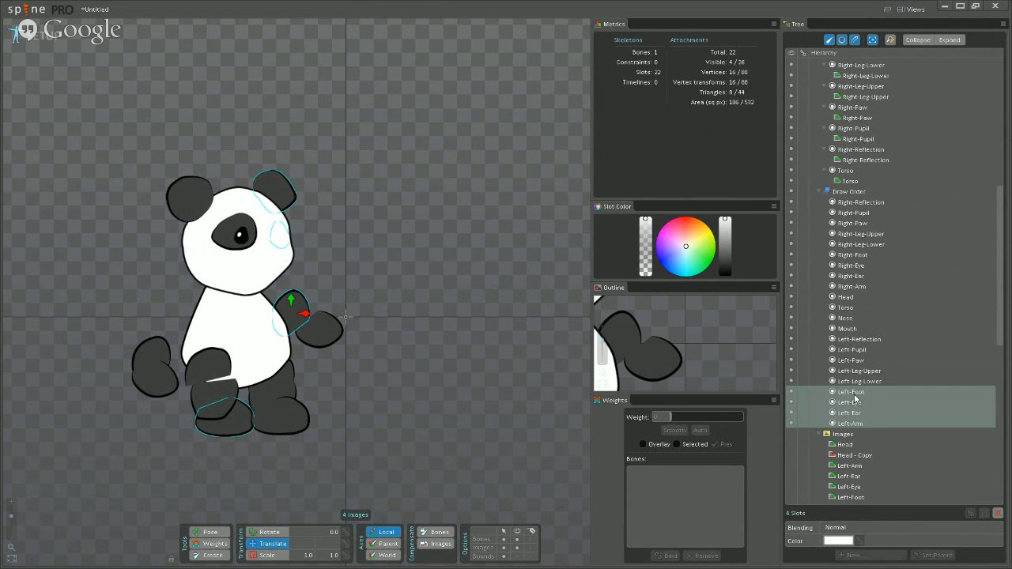
{"action": "left_click", "coordinate": [850, 402], "text": "shift"}
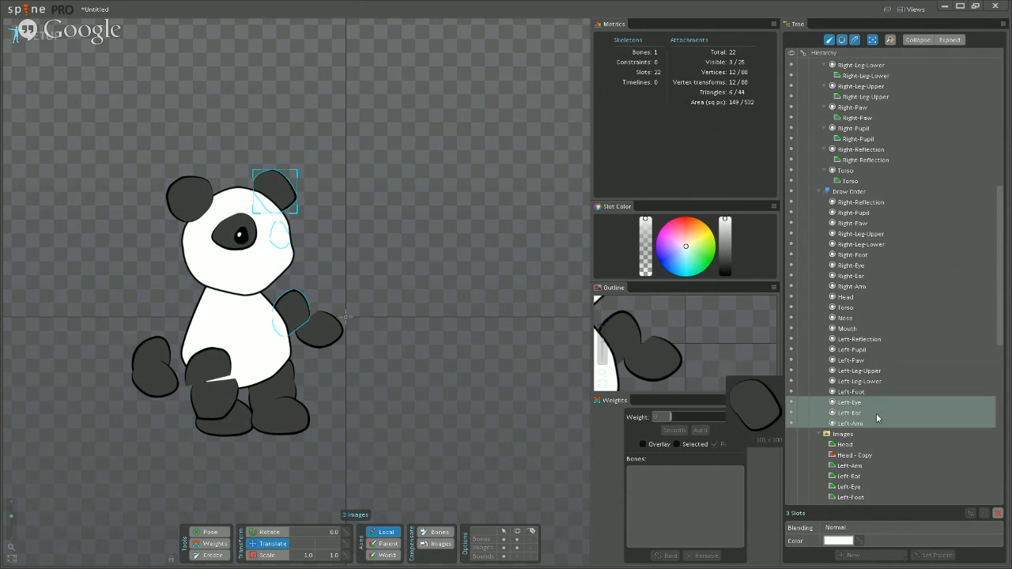
{"action": "left_click", "coordinate": [855, 425], "text": "ctrl"}
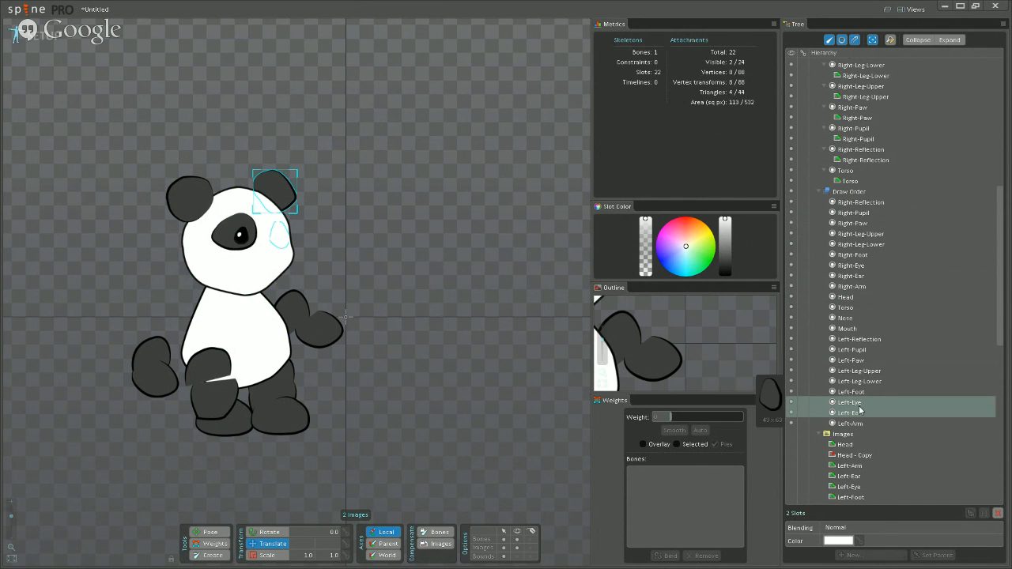
{"action": "left_click", "coordinate": [852, 349], "text": "ctrl"}
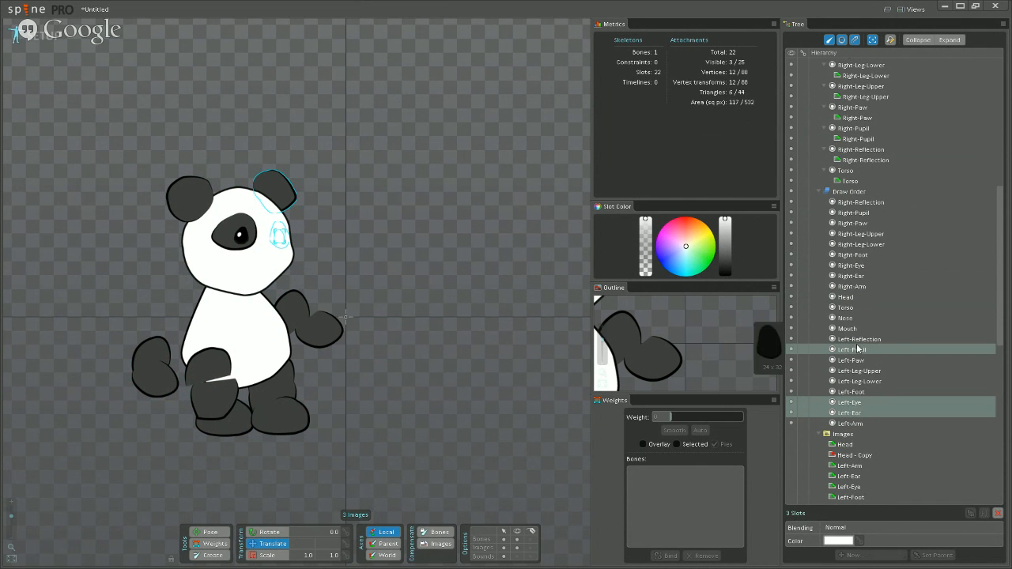
{"action": "left_click", "coordinate": [858, 339], "text": "ctrl"}
{"action": "mouse_move", "coordinate": [862, 351]}
{"action": "left_mouse_down"}
{"action": "mouse_move", "coordinate": [879, 306]}
{"action": "mouse_move", "coordinate": [891, 197]}
{"action": "left_mouse_up"}
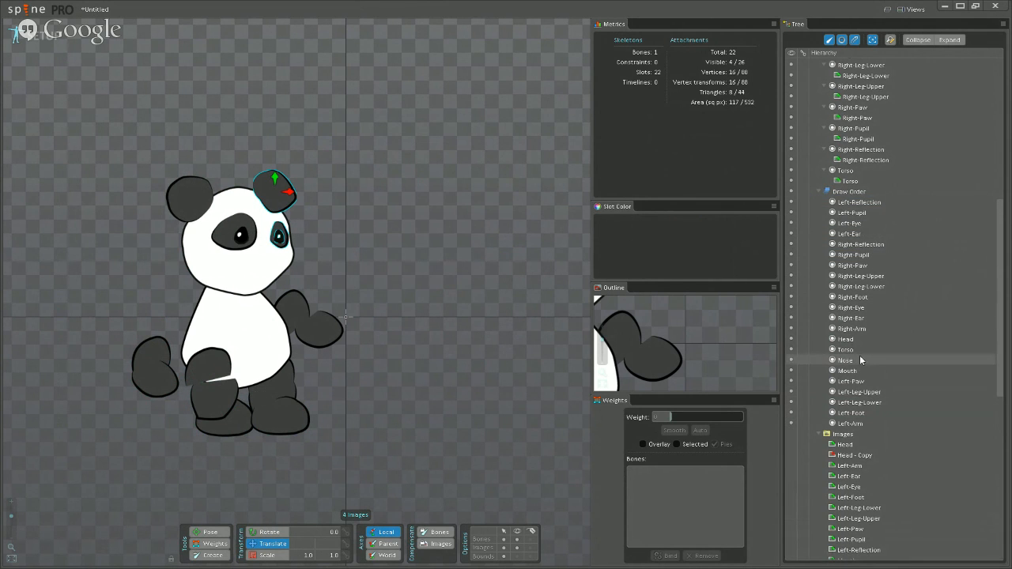
Move the Nose and Mouth slots up in the draw order to just below Left-Ear.
{"action": "left_click", "coordinate": [846, 360]}
{"action": "left_click", "coordinate": [847, 371], "text": "ctrl"}
{"action": "left_click_drag", "start_coordinate": [850, 376], "coordinate": [865, 240]}
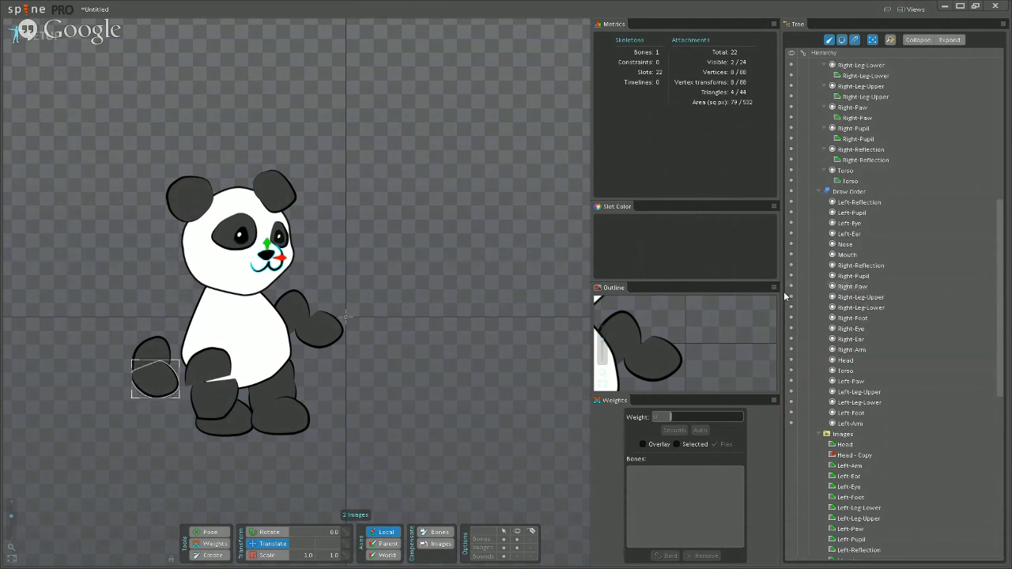
Send the Left-Ear slot to the very back of the draw order, below Left-Arm.
{"action": "left_click", "coordinate": [293, 202]}
{"action": "left_click_drag", "start_coordinate": [275, 310], "coordinate": [26, 266]}
{"action": "left_click_drag", "start_coordinate": [101, 318], "coordinate": [328, 371]}
{"action": "mouse_move", "coordinate": [999, 198]}
{"action": "left_mouse_down"}
{"action": "mouse_move", "coordinate": [998, 276]}
{"action": "mouse_move", "coordinate": [984, 312]}
{"action": "left_mouse_up"}
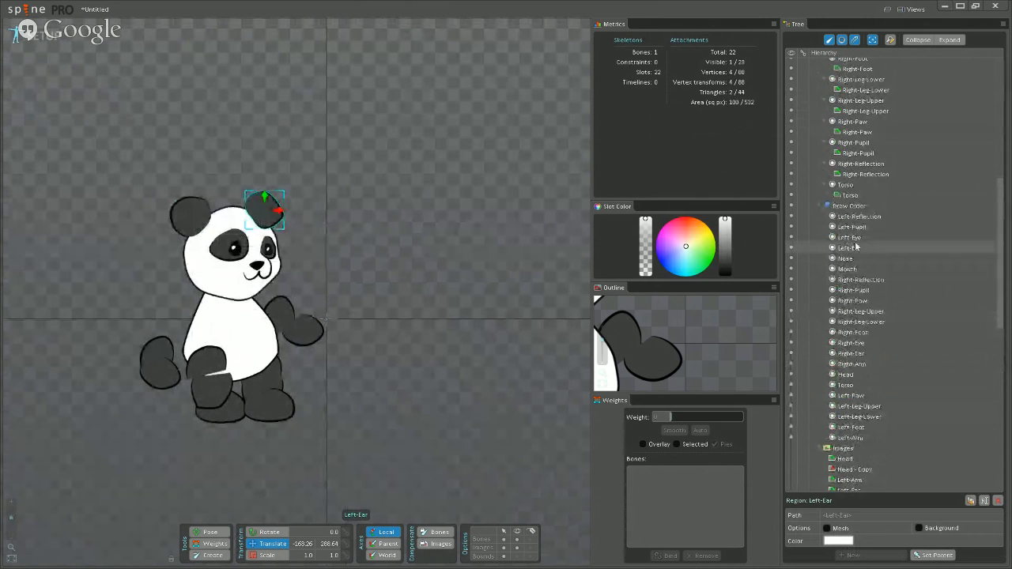
{"action": "left_click_drag", "start_coordinate": [850, 248], "coordinate": [850, 441]}
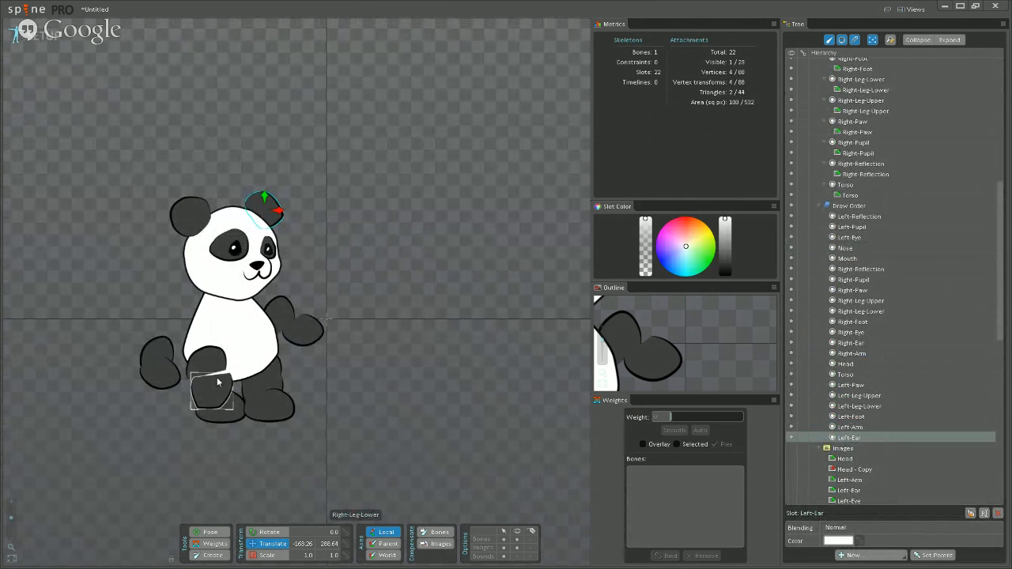
Set the Right-Arm aside to the left of the body and reposition Right-Leg-Upper over the top of Right-Leg-Lower.
{"action": "left_click", "coordinate": [201, 362]}
{"action": "left_click_drag", "start_coordinate": [202, 362], "coordinate": [208, 316]}
{"action": "left_click", "coordinate": [181, 350]}
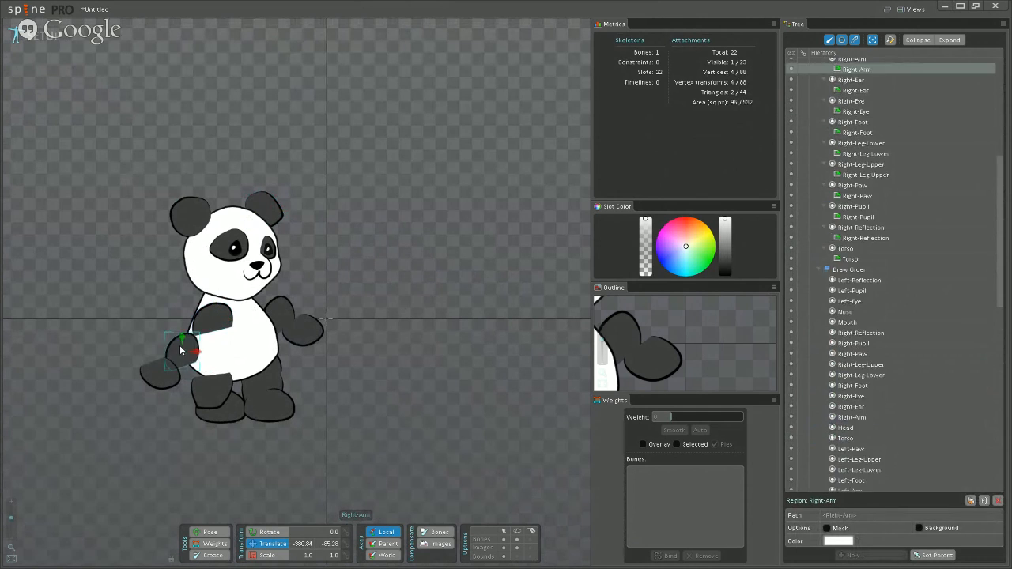
{"action": "left_click_drag", "start_coordinate": [180, 350], "coordinate": [113, 335]}
{"action": "left_click_drag", "start_coordinate": [224, 322], "coordinate": [215, 382]}
Move the Right-Foot slot in front of Right-Leg-Upper in the draw order.
{"action": "left_click", "coordinate": [219, 395]}
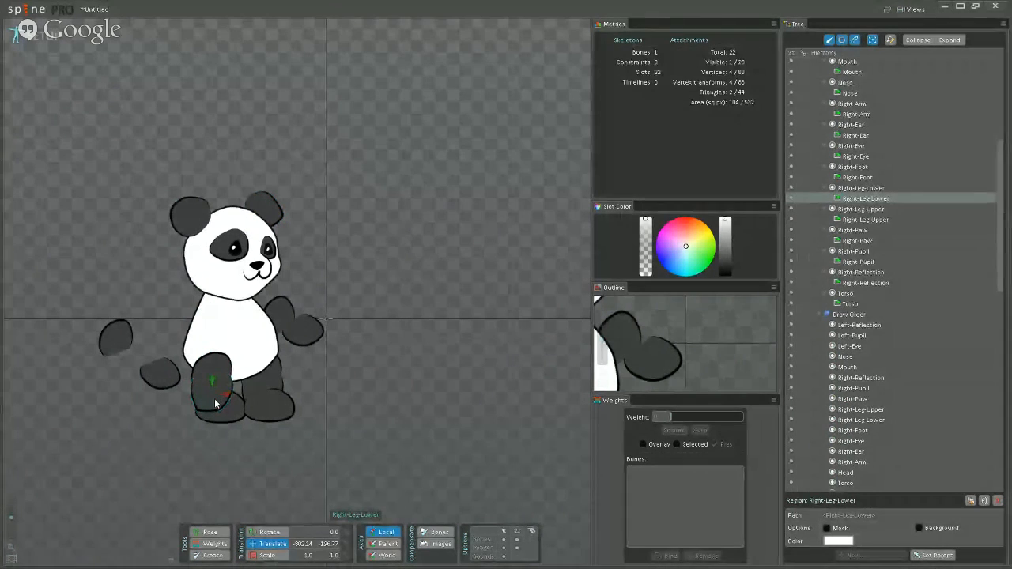
{"action": "left_click", "coordinate": [221, 407]}
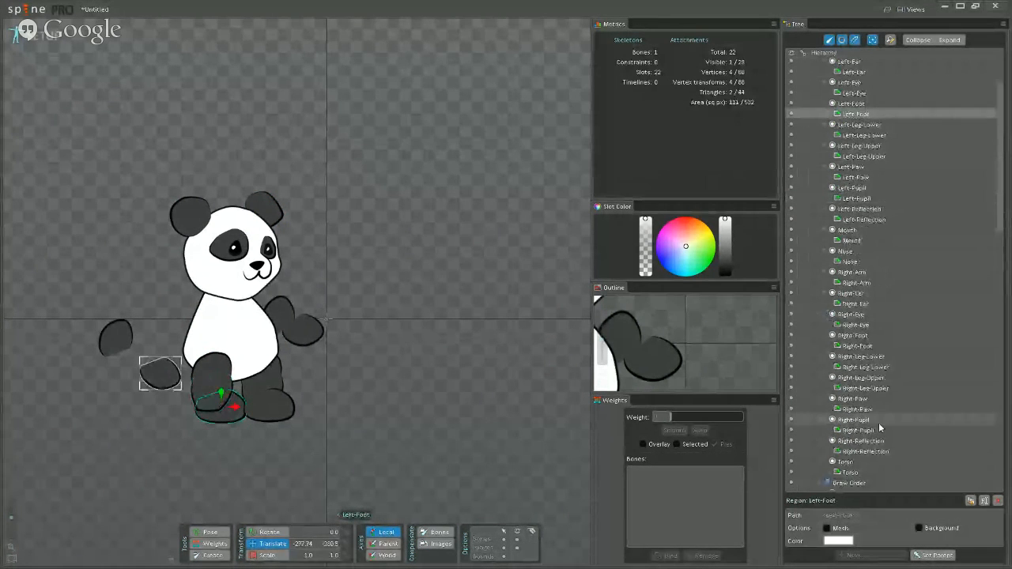
{"action": "scroll", "coordinate": [878, 422], "scroll_direction": "down", "scroll_amount": 6}
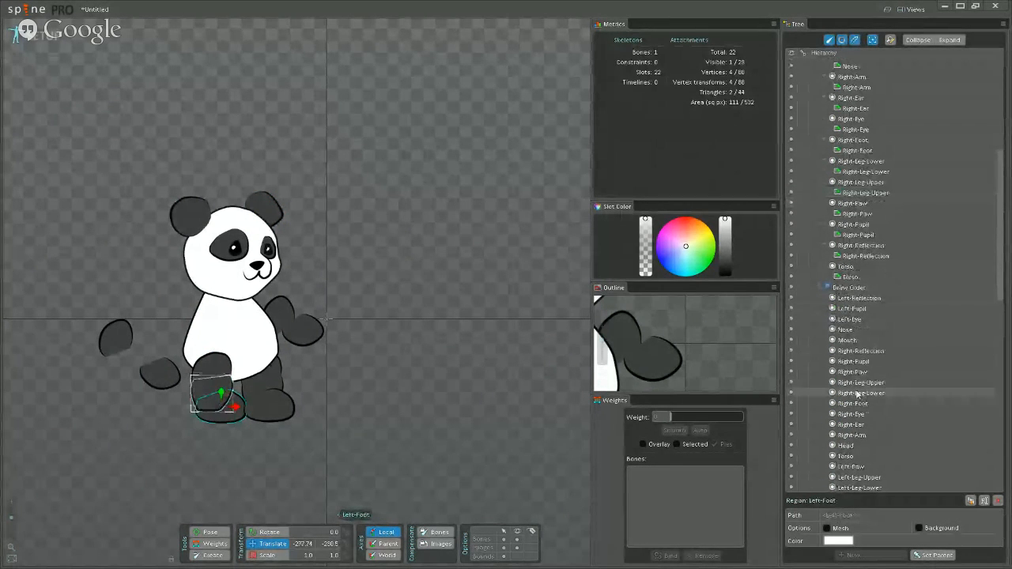
{"action": "scroll", "coordinate": [860, 426], "scroll_direction": "down", "scroll_amount": 3}
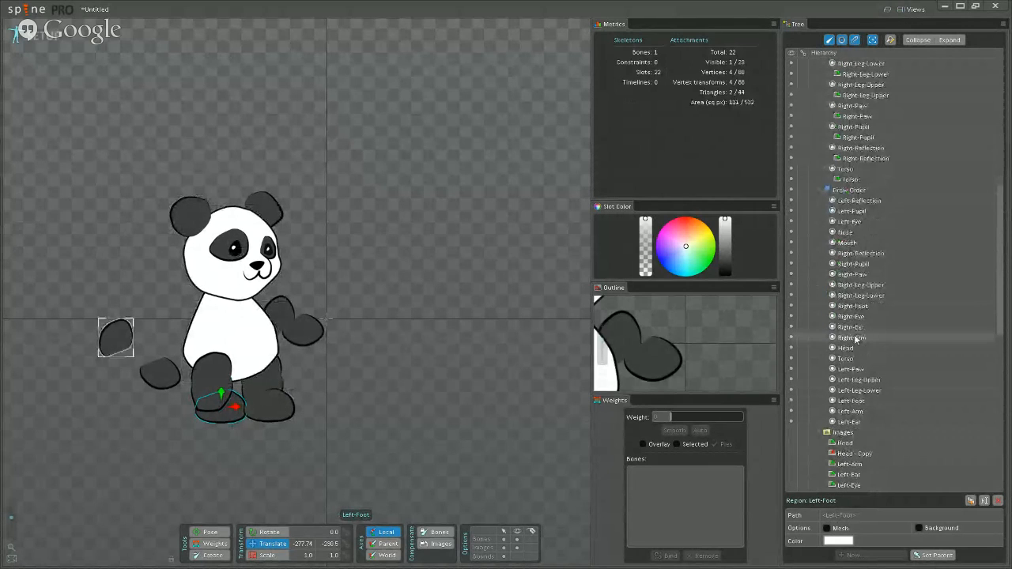
{"action": "left_click_drag", "start_coordinate": [856, 306], "coordinate": [856, 288]}
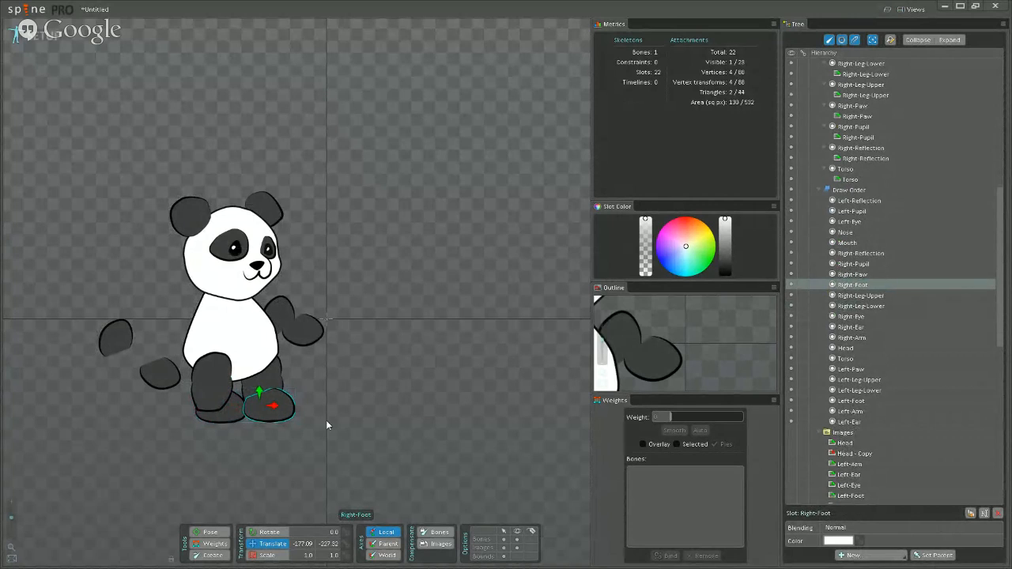
Swap the two feet so Right-Foot sits under the right leg and Left-Foot under the left leg, and nudge Right-Leg-Lower into alignment.
{"action": "left_click_drag", "start_coordinate": [267, 413], "coordinate": [189, 452]}
{"action": "left_click", "coordinate": [237, 409]}
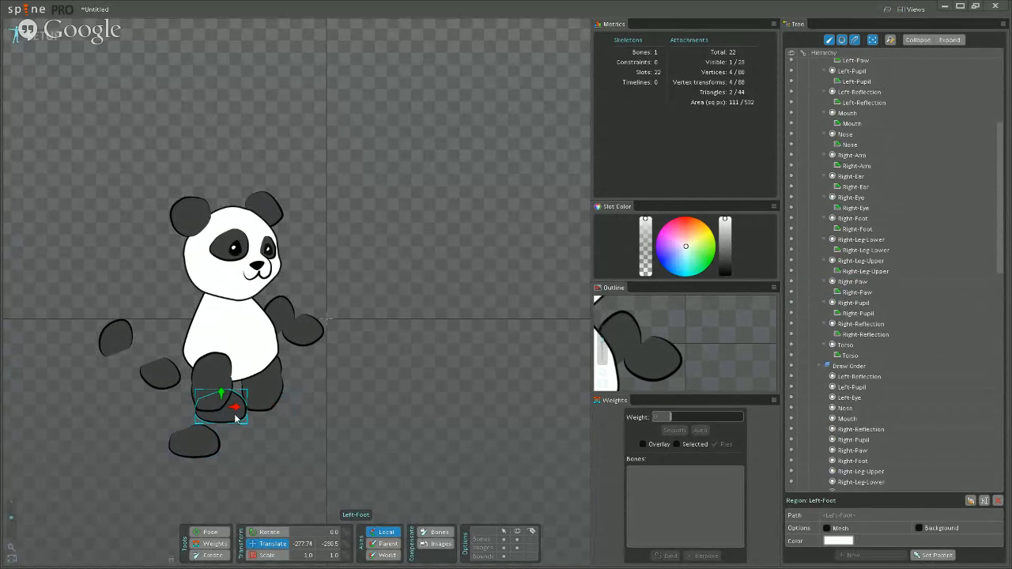
{"action": "left_click_drag", "start_coordinate": [253, 419], "coordinate": [281, 422]}
{"action": "left_click_drag", "start_coordinate": [211, 439], "coordinate": [232, 415]}
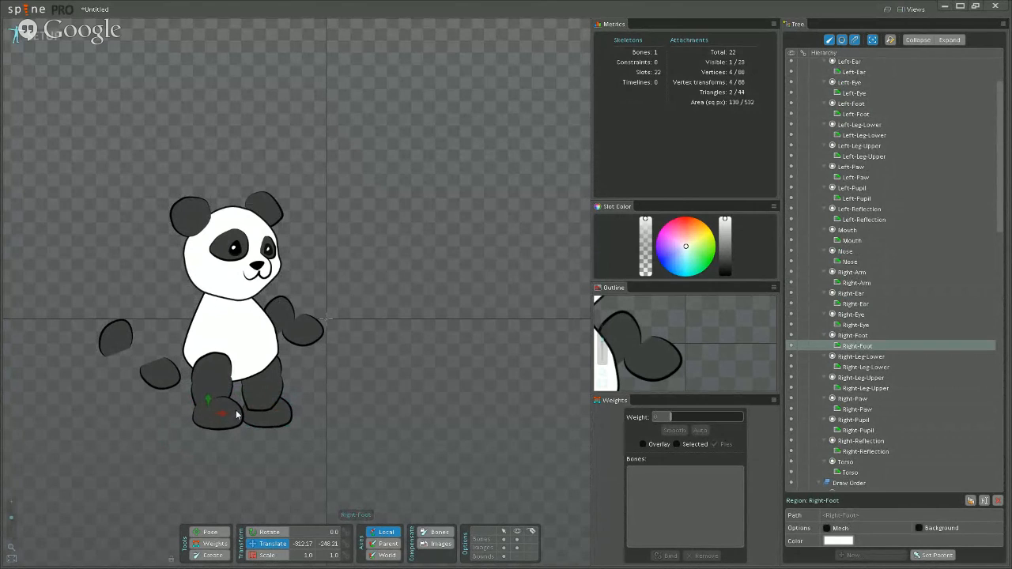
{"action": "left_click", "coordinate": [227, 387]}
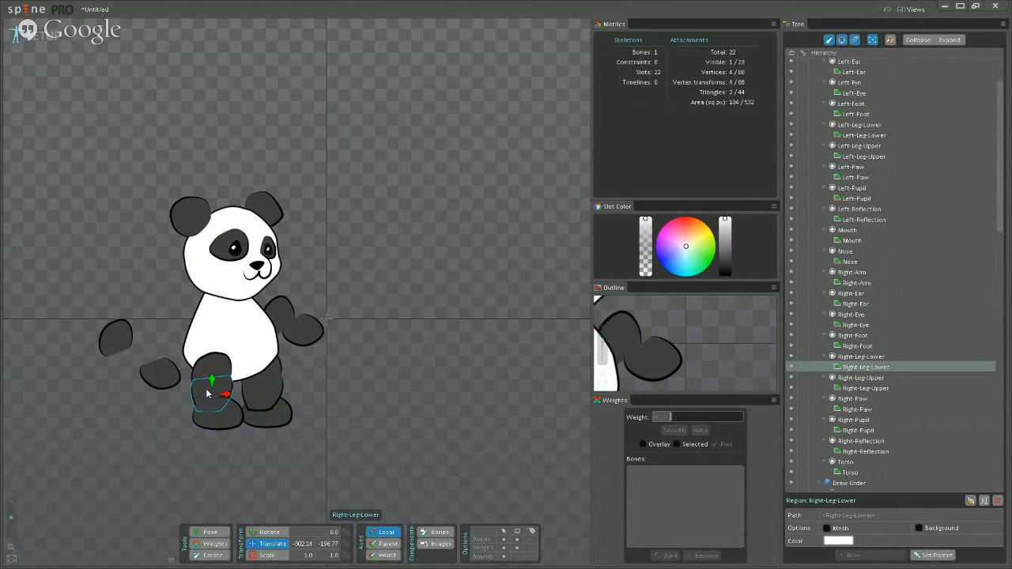
{"action": "left_click_drag", "start_coordinate": [207, 392], "coordinate": [208, 390]}
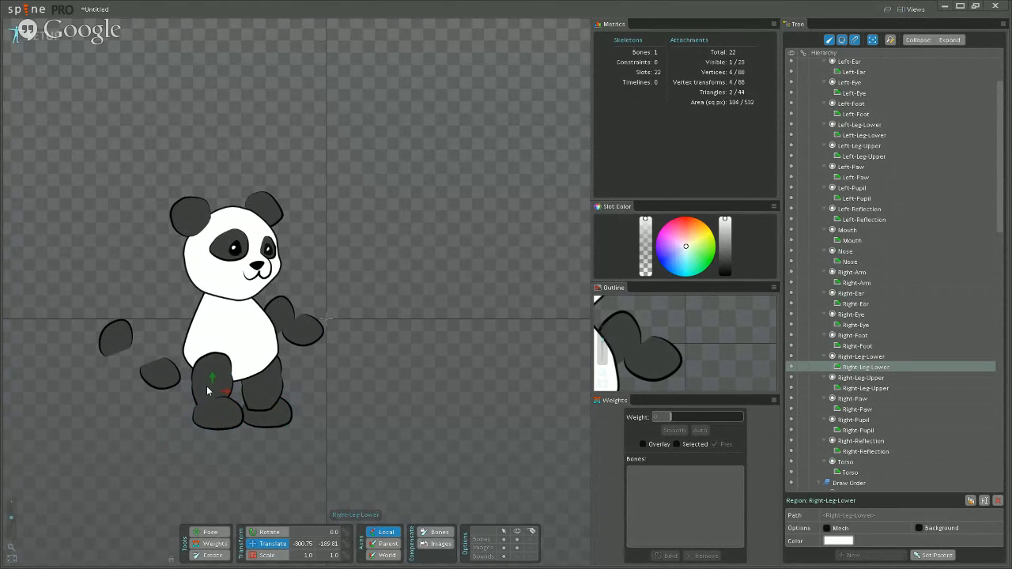
Place the Right-Arm on the torso's left side and attach the Right-Paw at its lower end.
{"action": "left_click", "coordinate": [166, 383]}
{"action": "left_click", "coordinate": [115, 341]}
{"action": "left_click_drag", "start_coordinate": [115, 342], "coordinate": [211, 336]}
{"action": "left_click", "coordinate": [163, 369]}
{"action": "left_click_drag", "start_coordinate": [163, 369], "coordinate": [228, 356]}
Tuck the Left-Arm and Left-Paw behind the torso's right edge and shift the Right-Ear slightly inward on the head.
{"action": "left_click", "coordinate": [272, 324]}
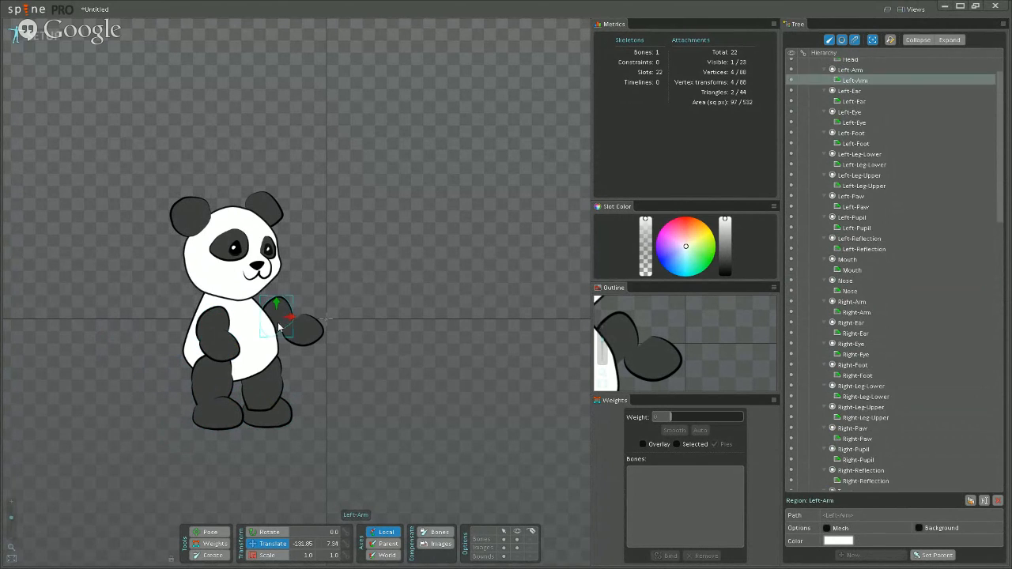
{"action": "left_click_drag", "start_coordinate": [272, 324], "coordinate": [273, 348]}
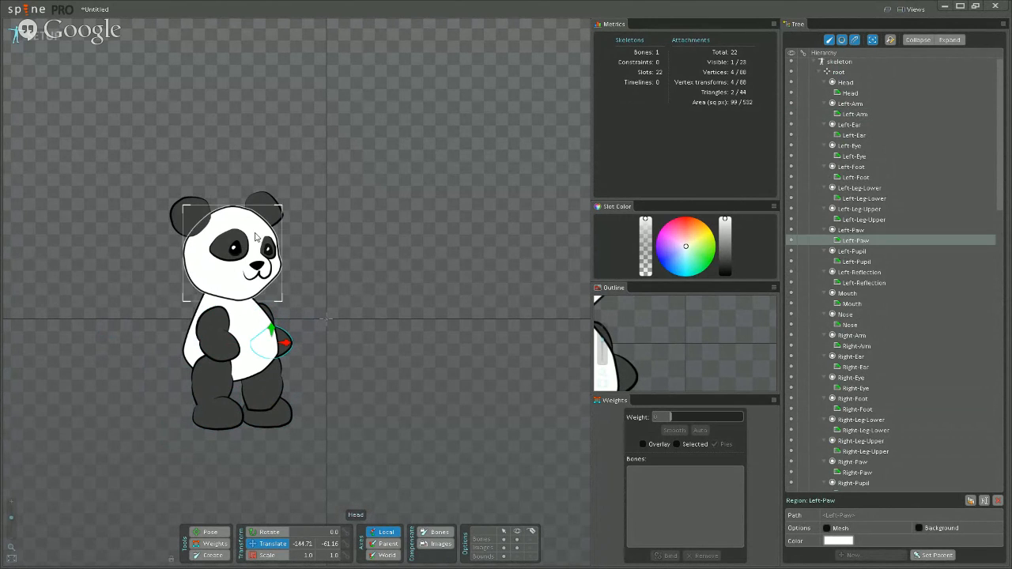
{"action": "left_click_drag", "start_coordinate": [187, 216], "coordinate": [203, 215]}
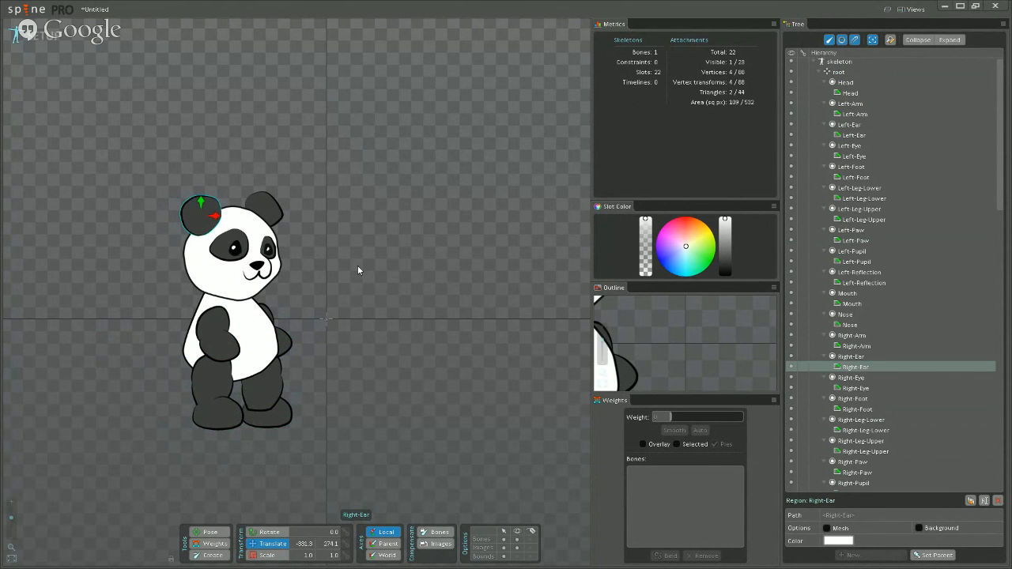
Reorder the left leg slots in the draw order so Left-Foot is in front of Left-Leg-Lower and Left-Leg-Lower in front of Left-Leg-Upper.
{"action": "left_click", "coordinate": [280, 407]}
{"action": "left_click", "coordinate": [275, 411]}
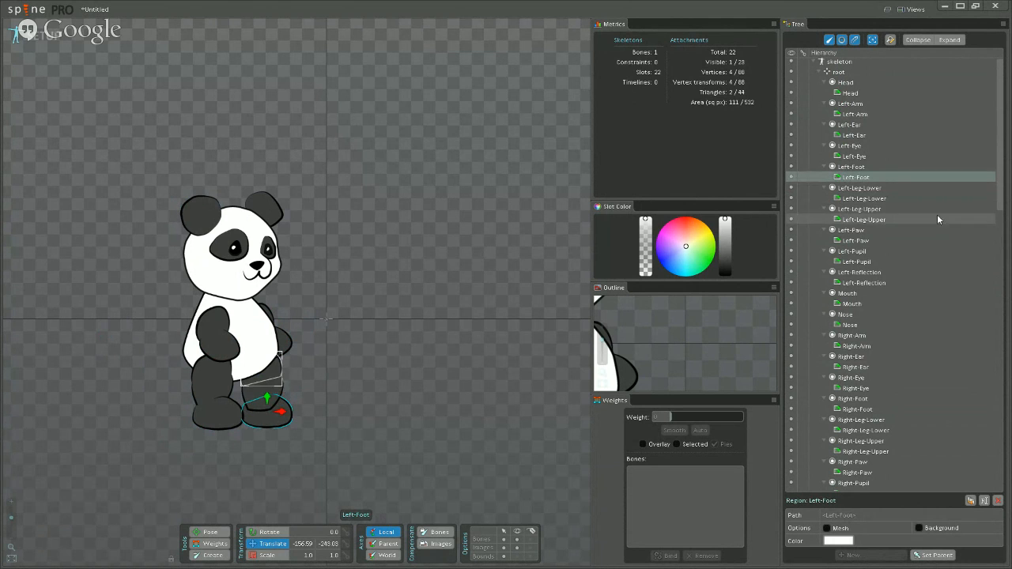
{"action": "scroll", "coordinate": [932, 264], "scroll_direction": "down", "scroll_amount": 15}
{"action": "mouse_move", "coordinate": [852, 269]}
{"action": "left_mouse_down"}
{"action": "mouse_move", "coordinate": [855, 251]}
{"action": "mouse_move", "coordinate": [863, 258]}
{"action": "left_mouse_up"}
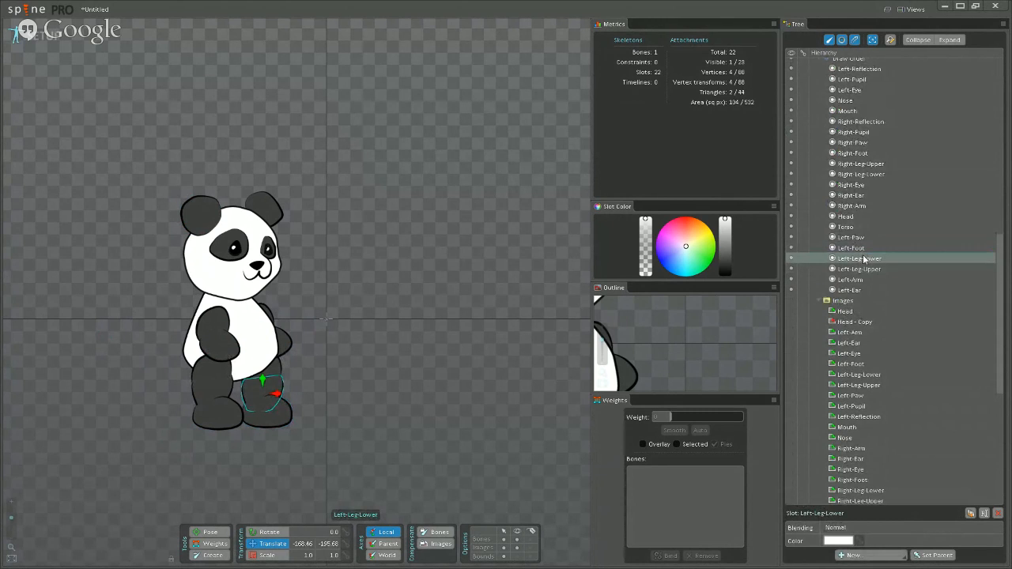
{"action": "left_click", "coordinate": [442, 366]}
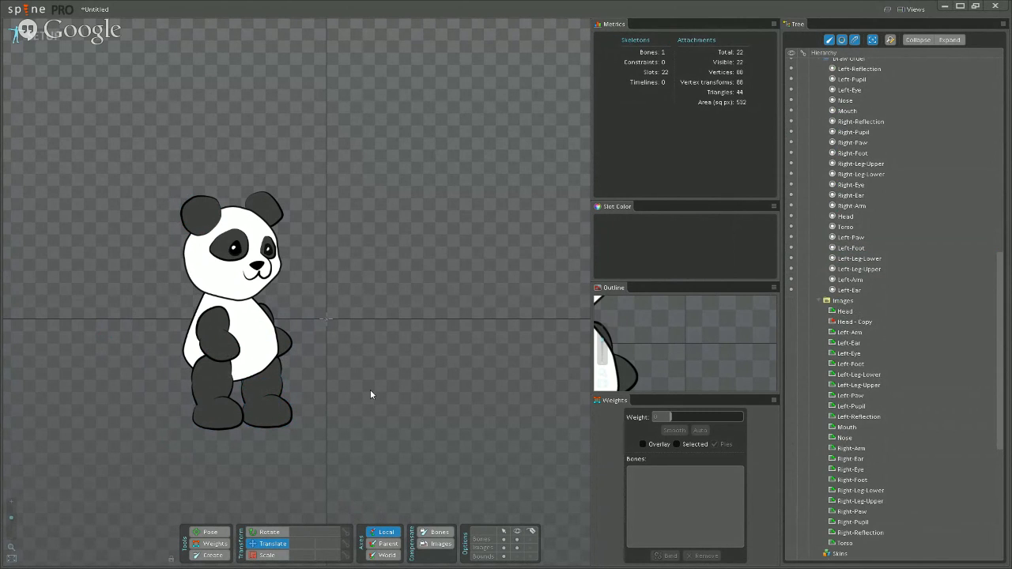
Move all the panda images together so the feet stand centred on the origin, and select the root bone.
{"action": "left_click_drag", "start_coordinate": [350, 163], "coordinate": [140, 249]}
{"action": "left_click", "coordinate": [84, 190]}
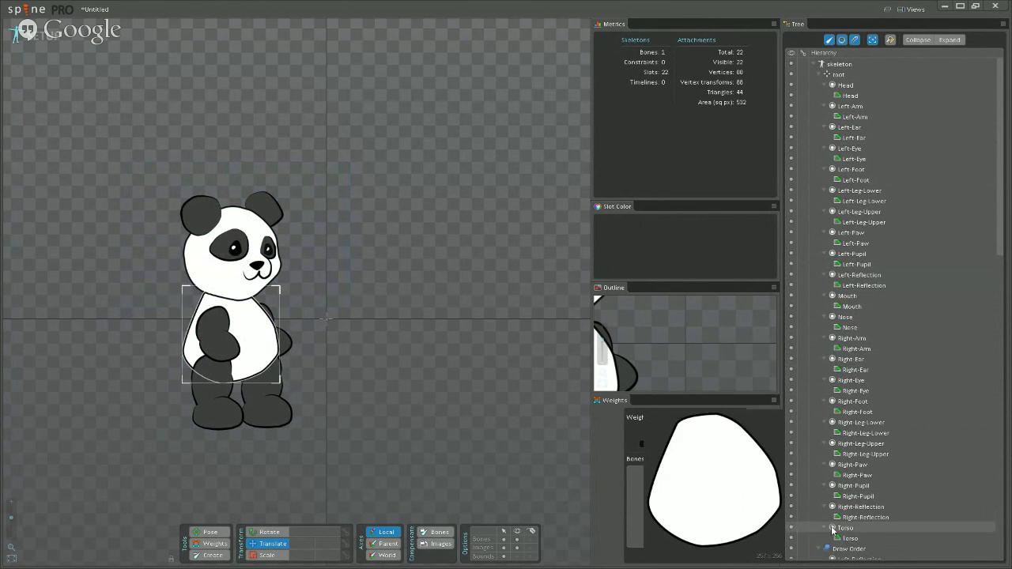
{"action": "left_click", "coordinate": [838, 75]}
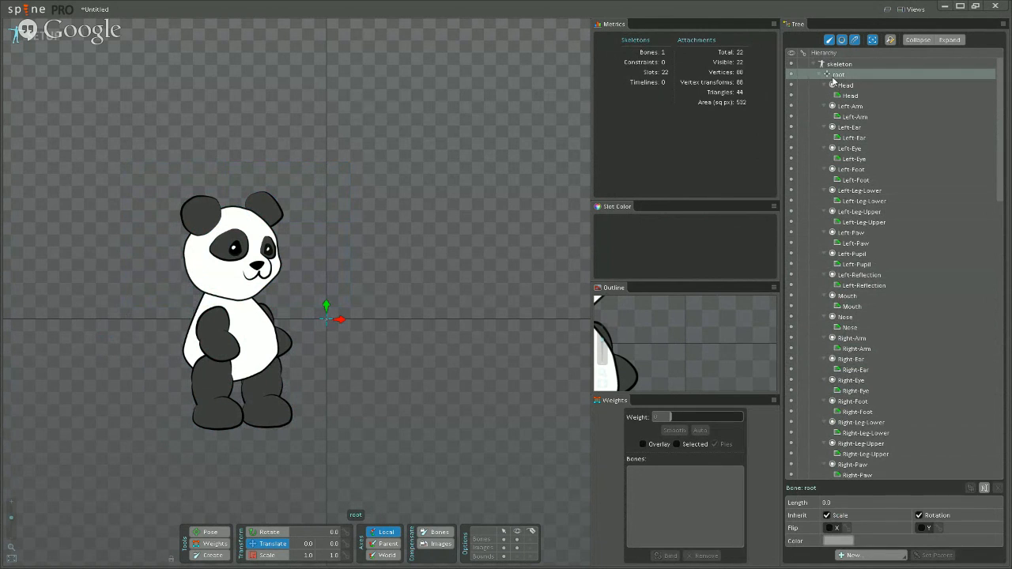
{"action": "left_click_drag", "start_coordinate": [120, 179], "coordinate": [312, 444]}
{"action": "left_click_drag", "start_coordinate": [210, 277], "coordinate": [297, 166]}
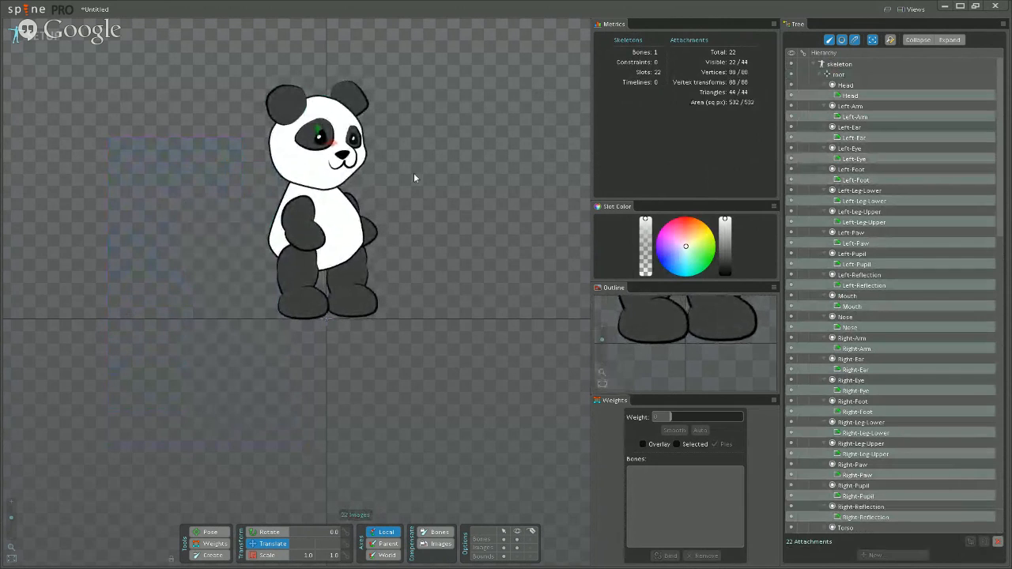
{"action": "left_click_drag", "start_coordinate": [415, 187], "coordinate": [433, 315]}
{"action": "left_click", "coordinate": [443, 354]}
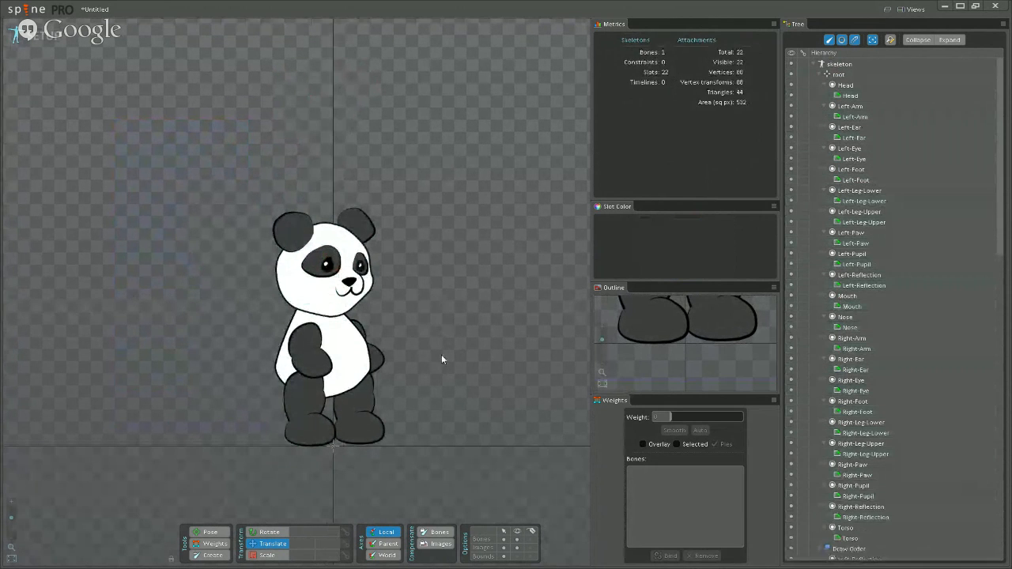
{"action": "left_click", "coordinate": [838, 76]}
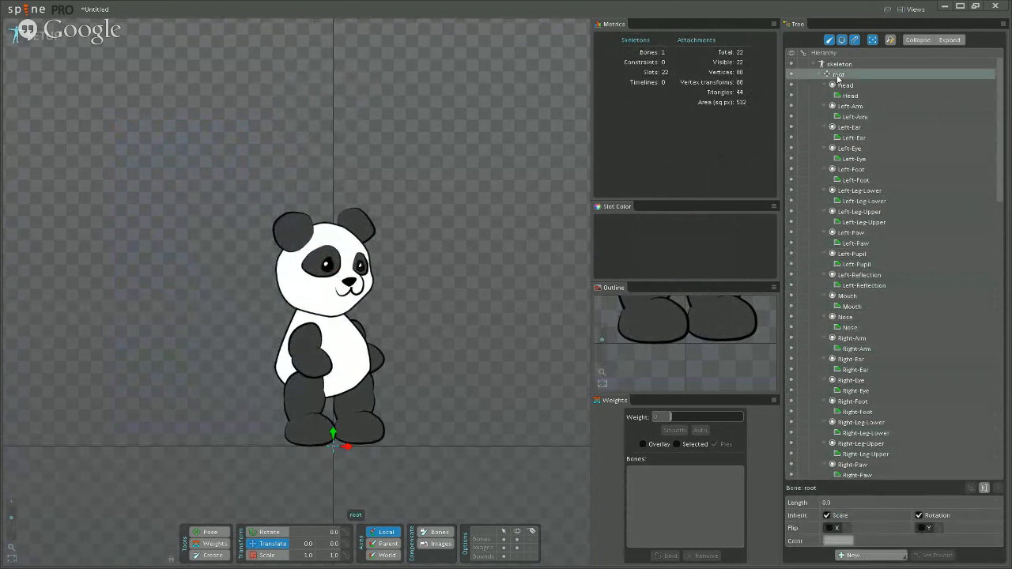
Create a zero-length hip bone under the root at the torso's lower centre, about 0.26, 190.76, and clear the selection.
{"action": "left_click", "coordinate": [206, 556]}
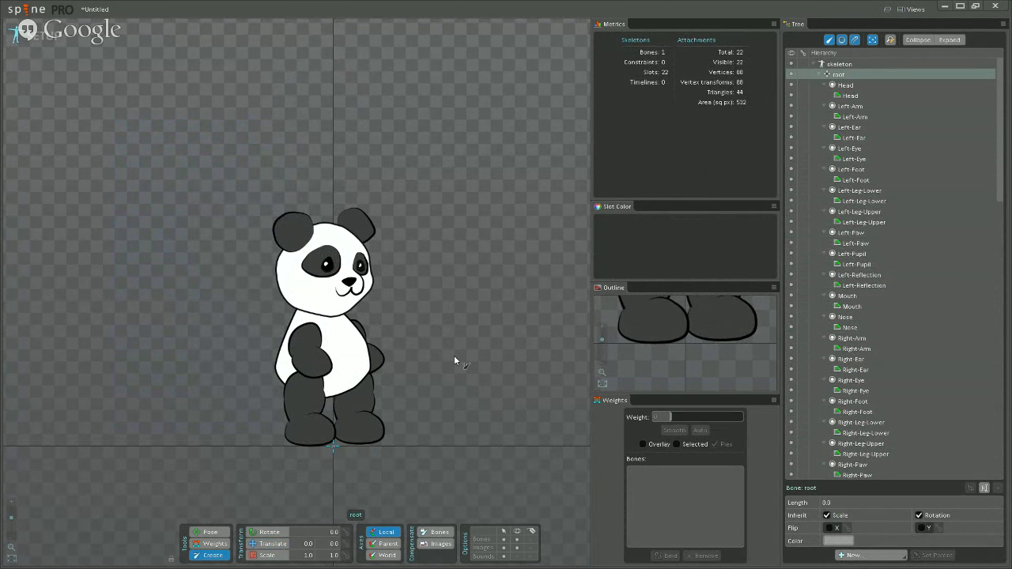
{"action": "left_click", "coordinate": [333, 375]}
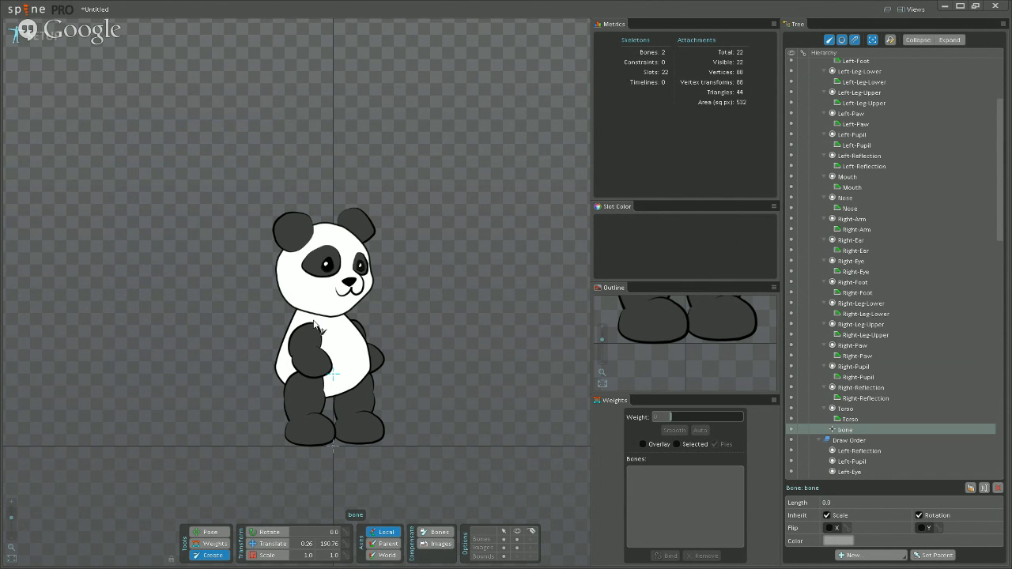
{"action": "left_click", "coordinate": [213, 564]}
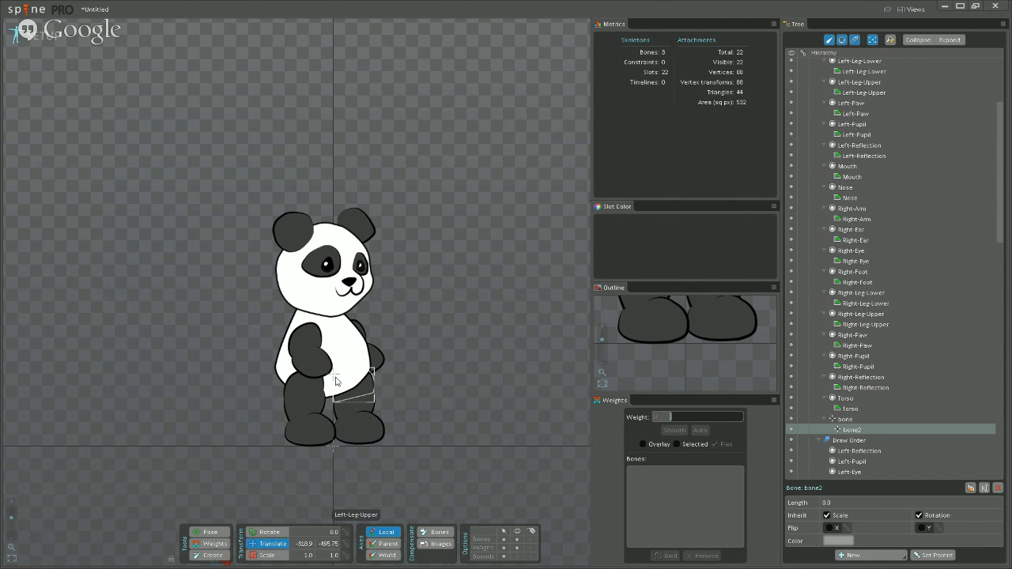
{"action": "left_click", "coordinate": [353, 380]}
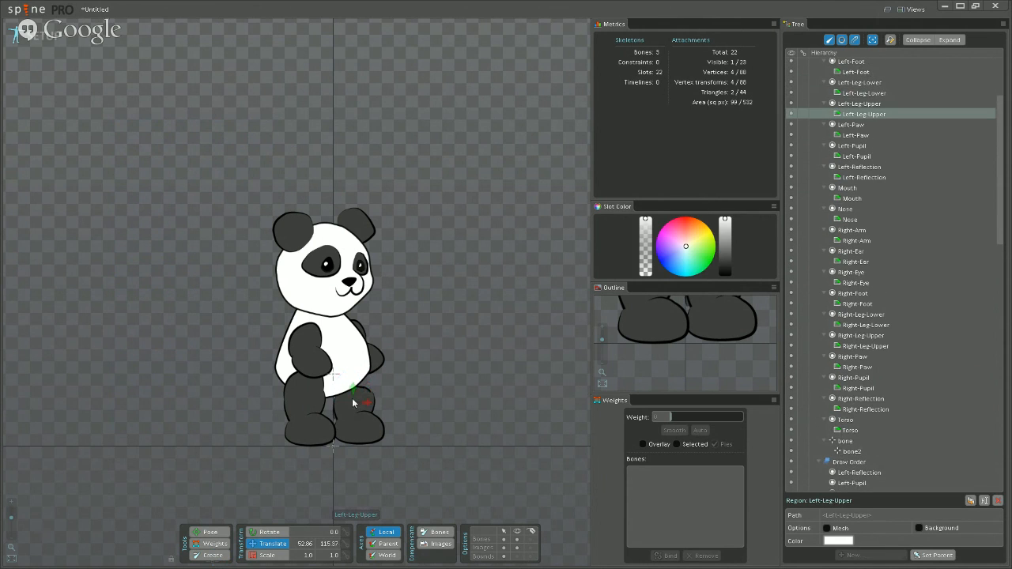
{"action": "left_click", "coordinate": [494, 386]}
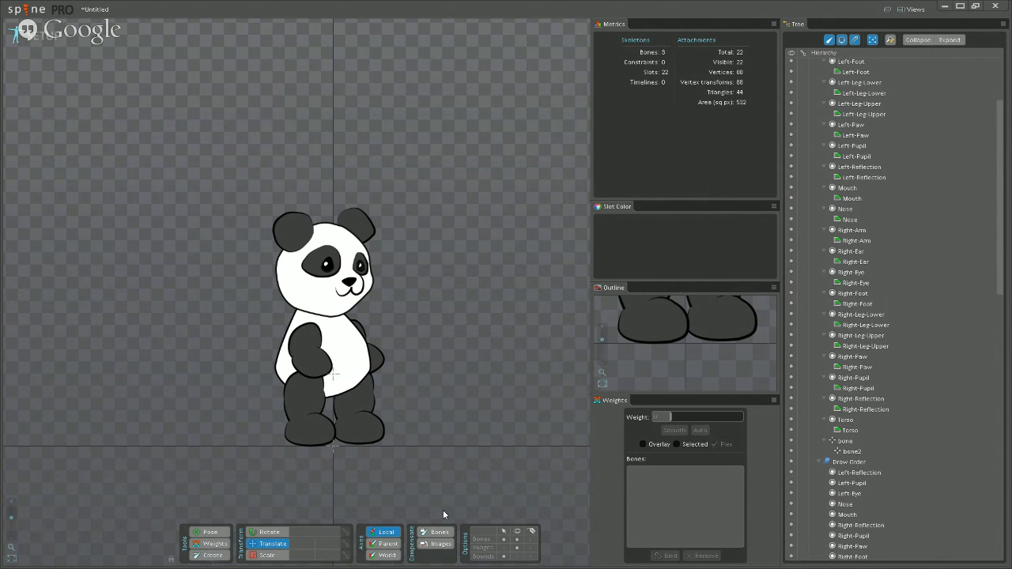
Create a three-bone chain from the hip bone for each leg, covering the upper leg, lower leg and foot.
{"action": "left_click", "coordinate": [212, 555]}
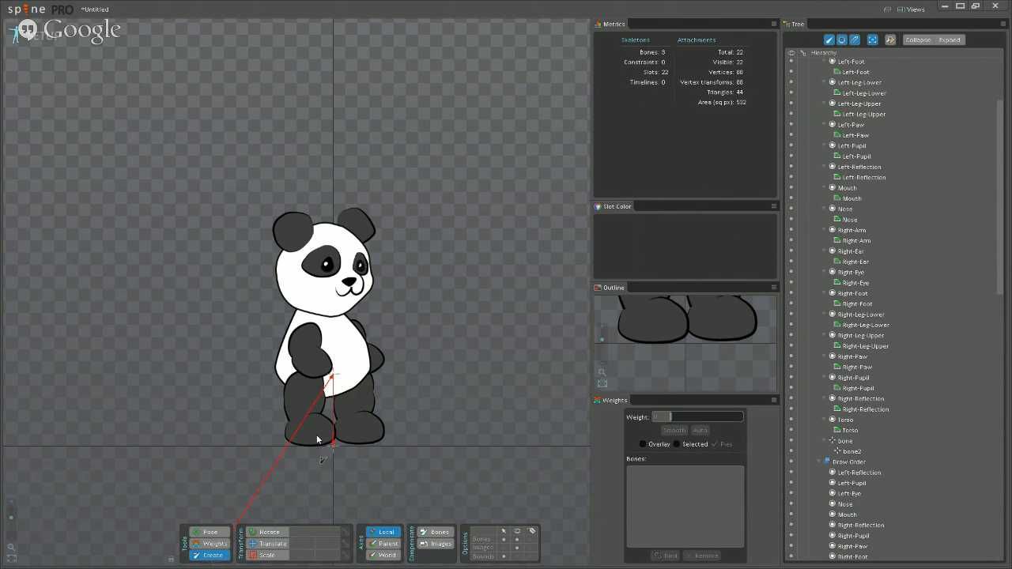
{"action": "left_click", "coordinate": [356, 384]}
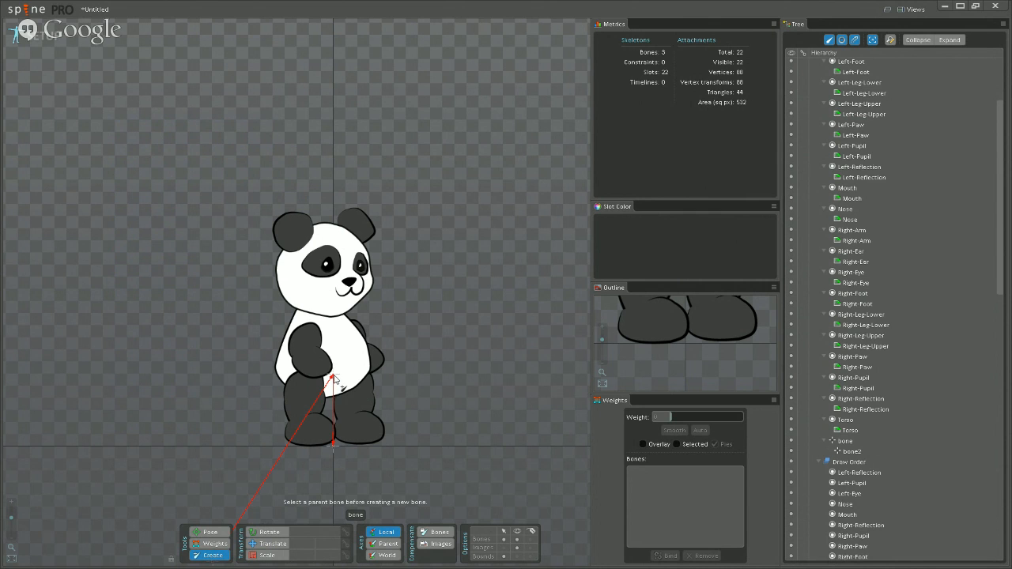
{"action": "left_click", "coordinate": [356, 384]}
{"action": "left_click_drag", "start_coordinate": [356, 384], "coordinate": [355, 403]}
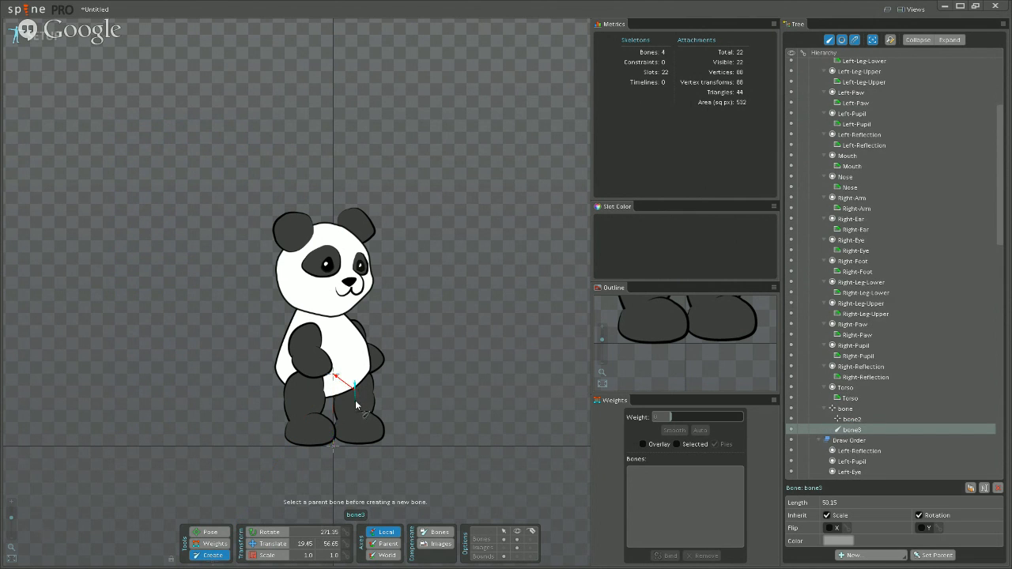
{"action": "left_click_drag", "start_coordinate": [355, 408], "coordinate": [377, 435]}
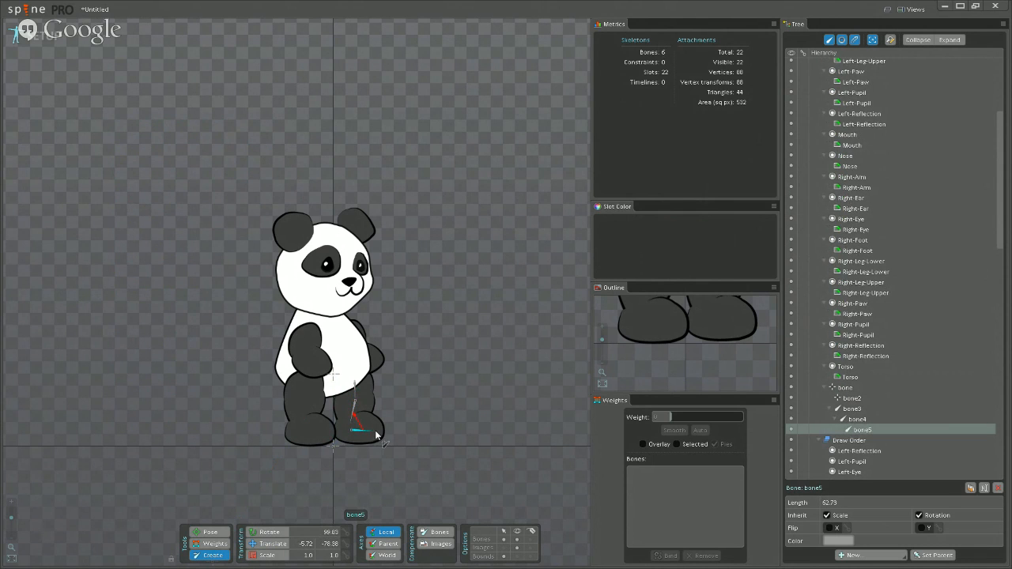
{"action": "left_click", "coordinate": [335, 377]}
{"action": "mouse_move", "coordinate": [306, 378]}
{"action": "left_mouse_down"}
{"action": "mouse_move", "coordinate": [301, 431]}
{"action": "mouse_move", "coordinate": [321, 430]}
{"action": "left_mouse_up"}
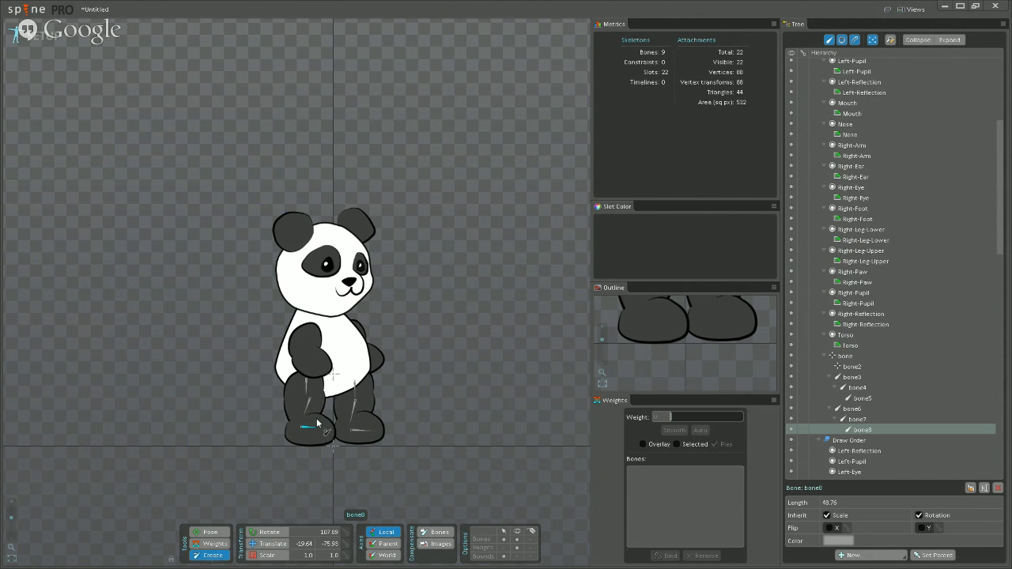
Create a torso bone upward from the hip bone and a head bone about 196 long as its child.
{"action": "left_click", "coordinate": [334, 375]}
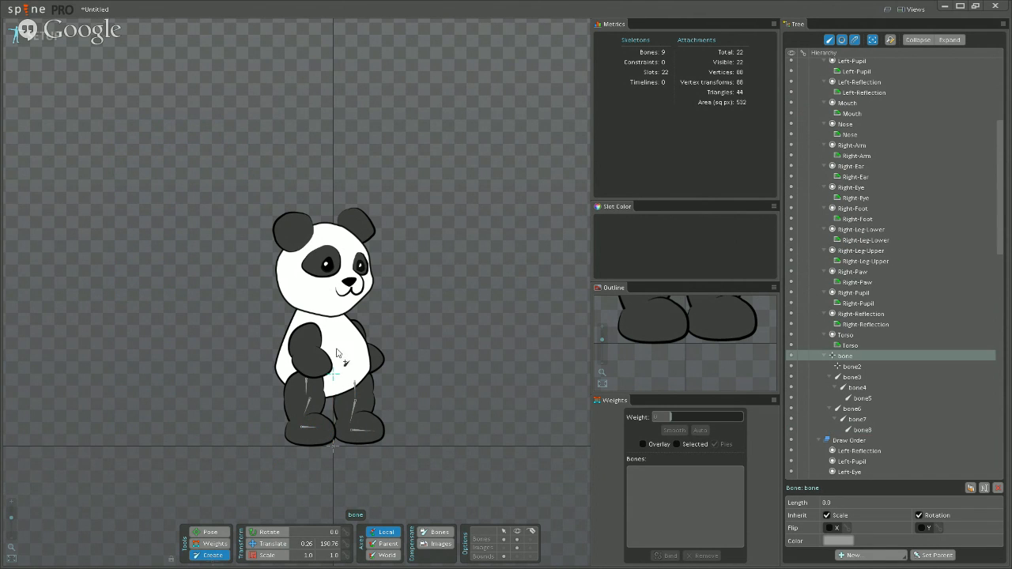
{"action": "left_click_drag", "start_coordinate": [334, 367], "coordinate": [330, 236]}
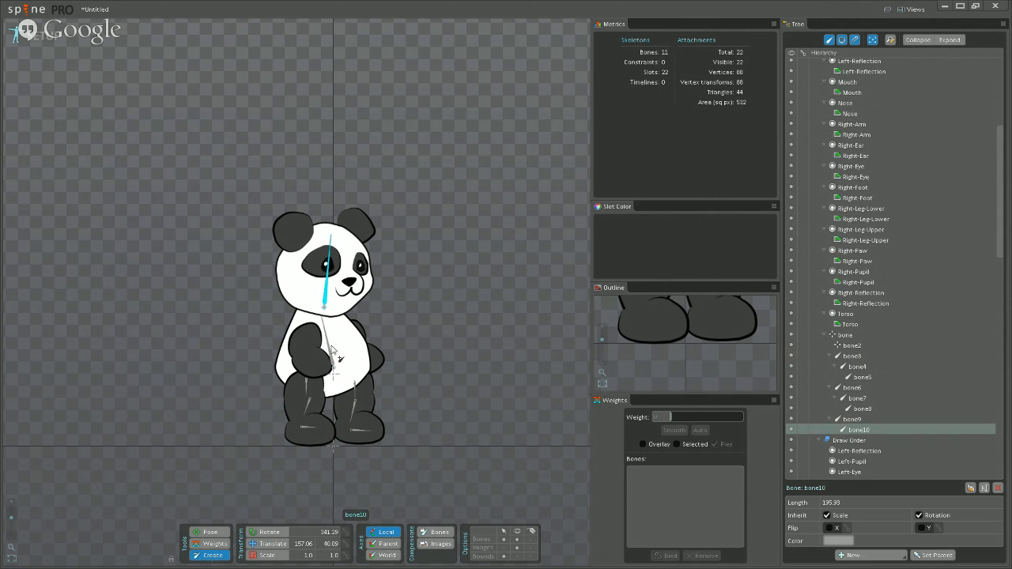
Create a two-bone chain from the torso bone along each arm, covering the arm and the paw.
{"action": "left_click", "coordinate": [331, 349]}
{"action": "left_click_drag", "start_coordinate": [310, 335], "coordinate": [323, 375]}
{"action": "left_click", "coordinate": [332, 346]}
{"action": "left_click_drag", "start_coordinate": [356, 332], "coordinate": [380, 365]}
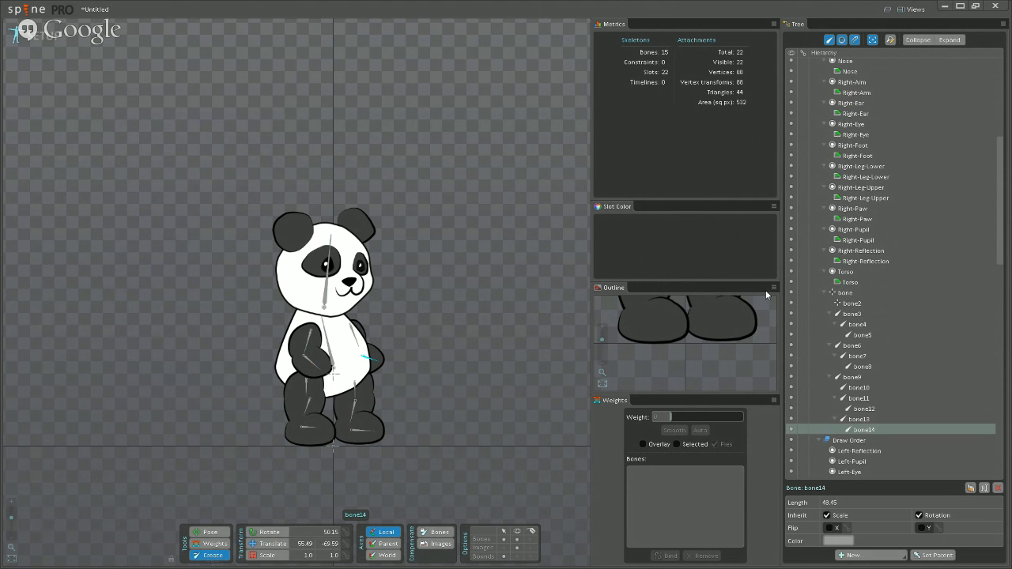
Fold the attachments under their slots in the tree and review the slot and bone hierarchy.
{"action": "scroll", "coordinate": [881, 287], "scroll_direction": "up", "scroll_amount": 8}
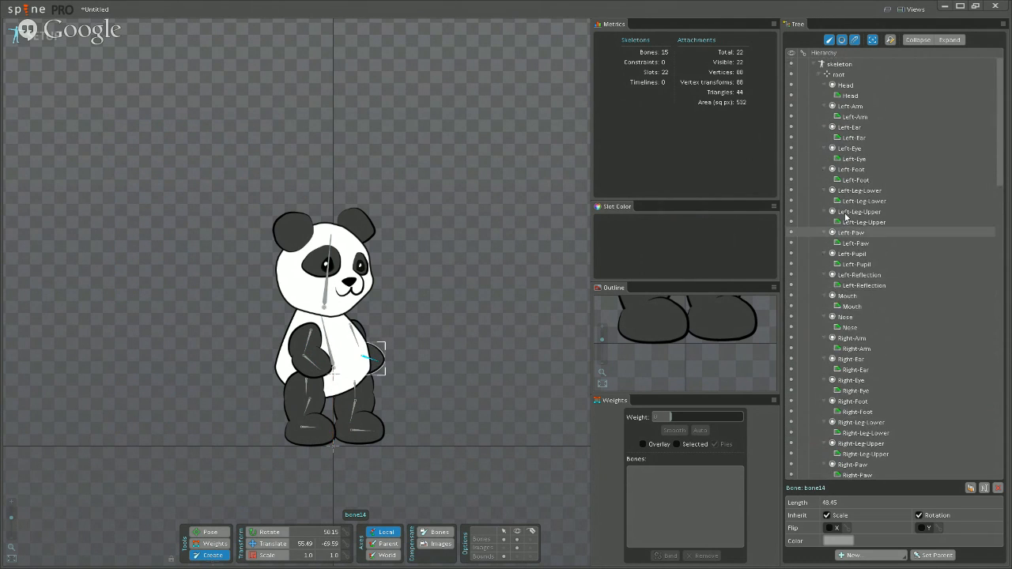
{"action": "left_click", "coordinate": [841, 41]}
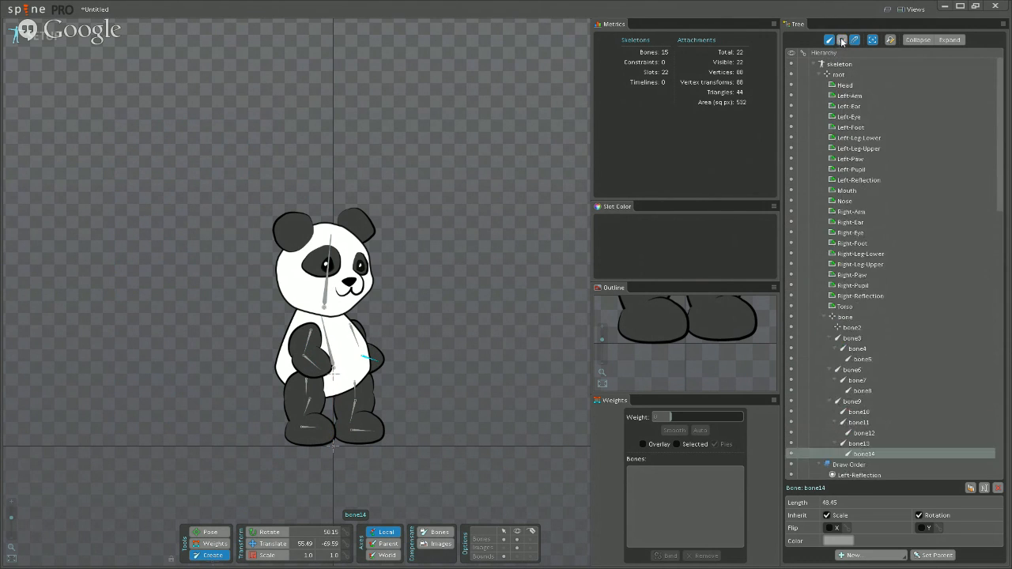
{"action": "left_click", "coordinate": [841, 41]}
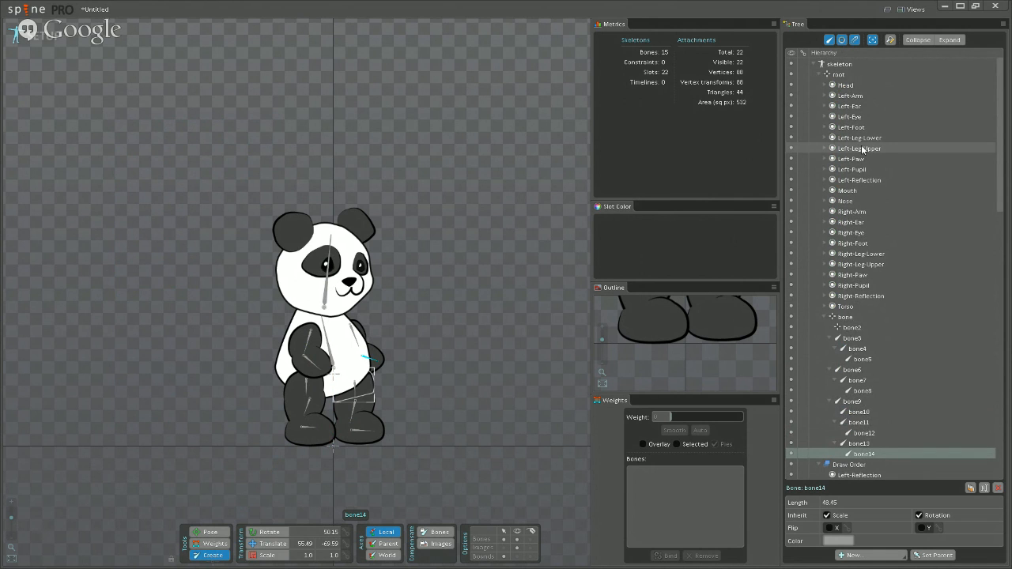
{"action": "scroll", "coordinate": [860, 147], "scroll_direction": "down", "scroll_amount": 5}
{"action": "scroll", "coordinate": [861, 148], "scroll_direction": "up", "scroll_amount": 5}
{"action": "mouse_move", "coordinate": [862, 154]}
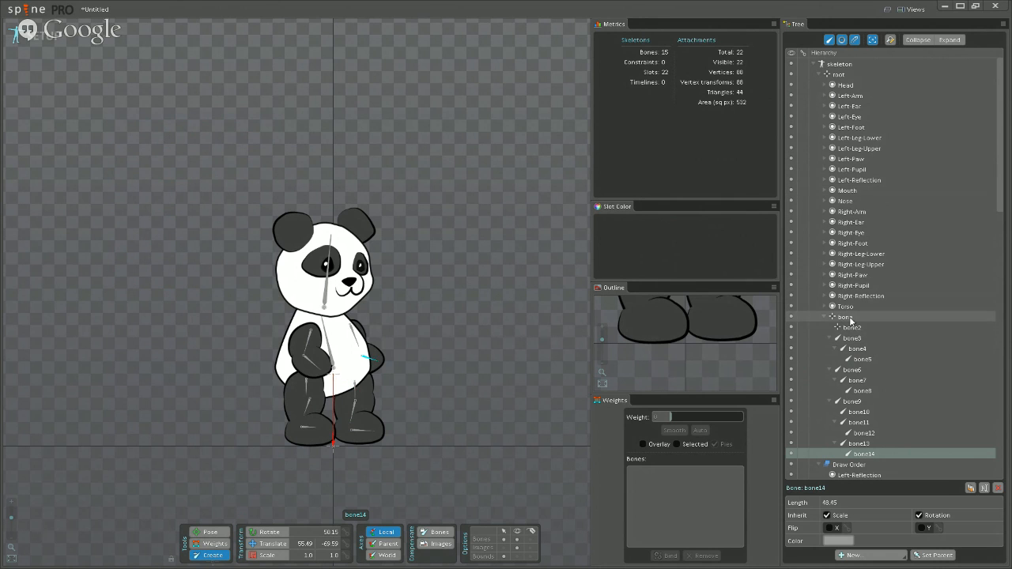
{"action": "scroll", "coordinate": [863, 356], "scroll_direction": "down", "scroll_amount": 5}
{"action": "scroll", "coordinate": [866, 364], "scroll_direction": "up", "scroll_amount": 4}
{"action": "scroll", "coordinate": [867, 364], "scroll_direction": "up", "scroll_amount": 3}
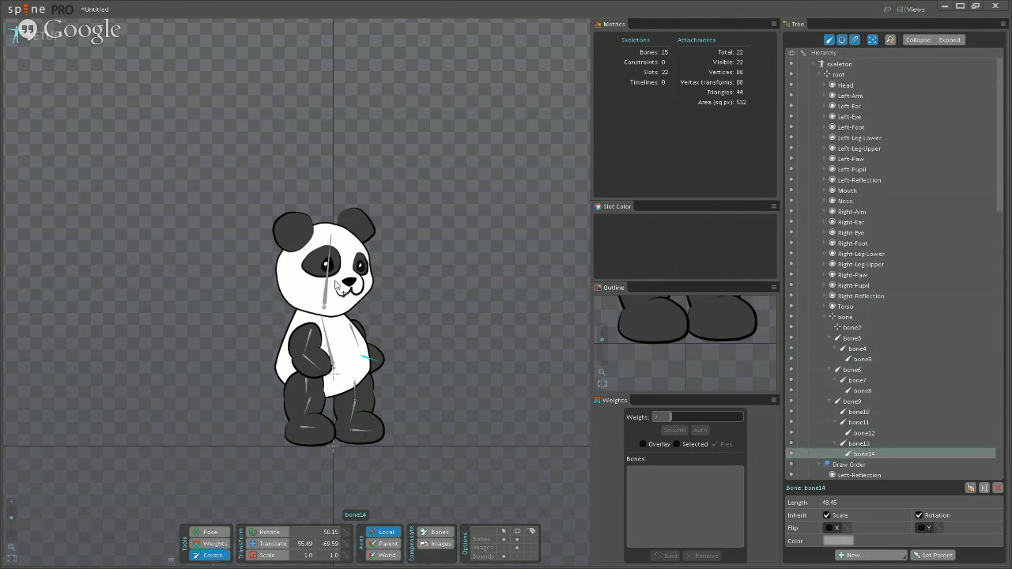
Parent the Head, Mouth and Nose slots and both sides' Ear, Eye, Pupil and Reflection slots to the head bone, bone10.
{"action": "left_click", "coordinate": [846, 85]}
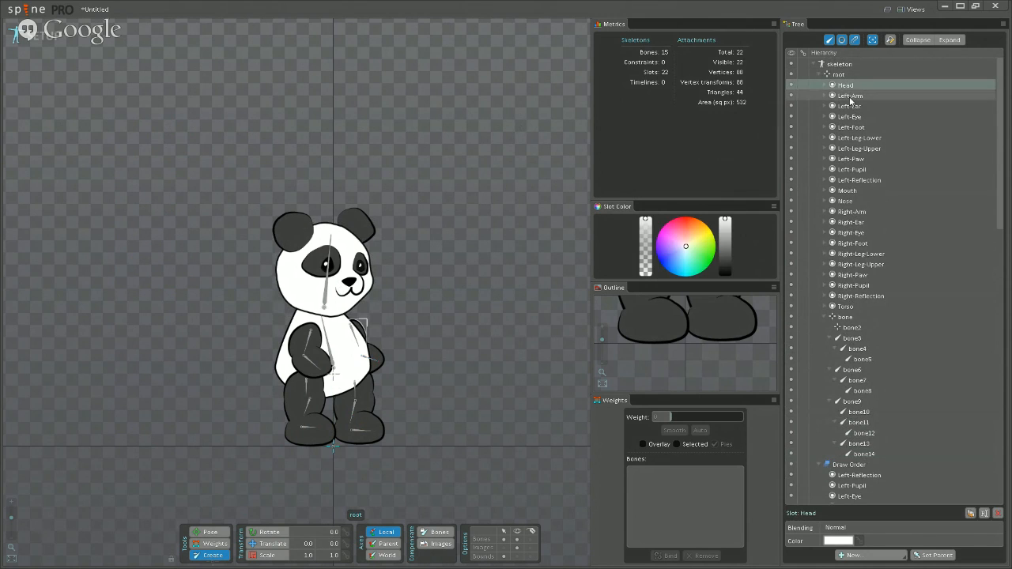
{"action": "left_click", "coordinate": [848, 194], "text": "ctrl"}
{"action": "left_click", "coordinate": [846, 201], "text": "ctrl"}
{"action": "left_click", "coordinate": [852, 222], "text": "ctrl"}
{"action": "left_click", "coordinate": [852, 233], "text": "ctrl"}
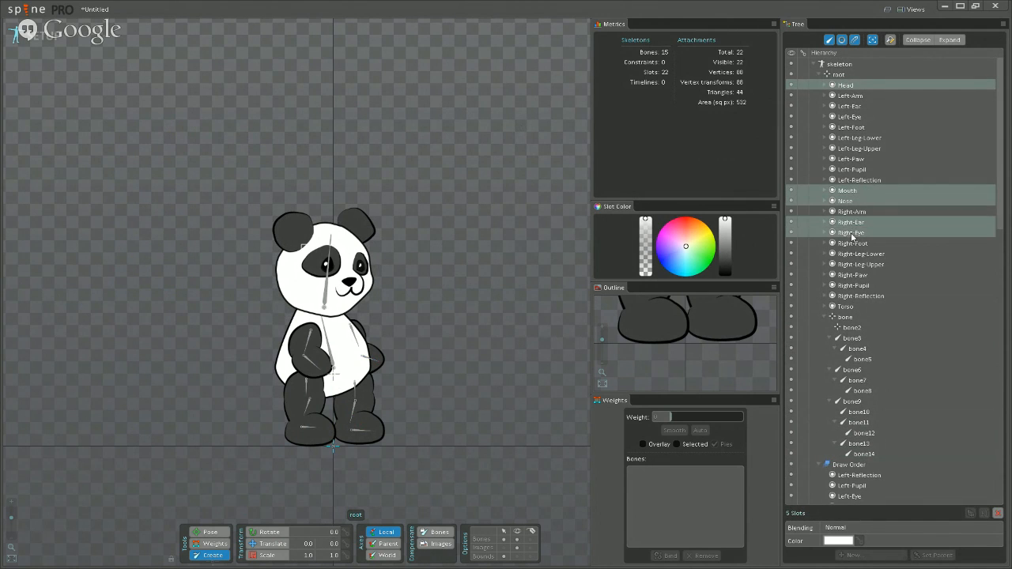
{"action": "left_click", "coordinate": [850, 117], "text": "ctrl"}
{"action": "left_click", "coordinate": [848, 106], "text": "ctrl"}
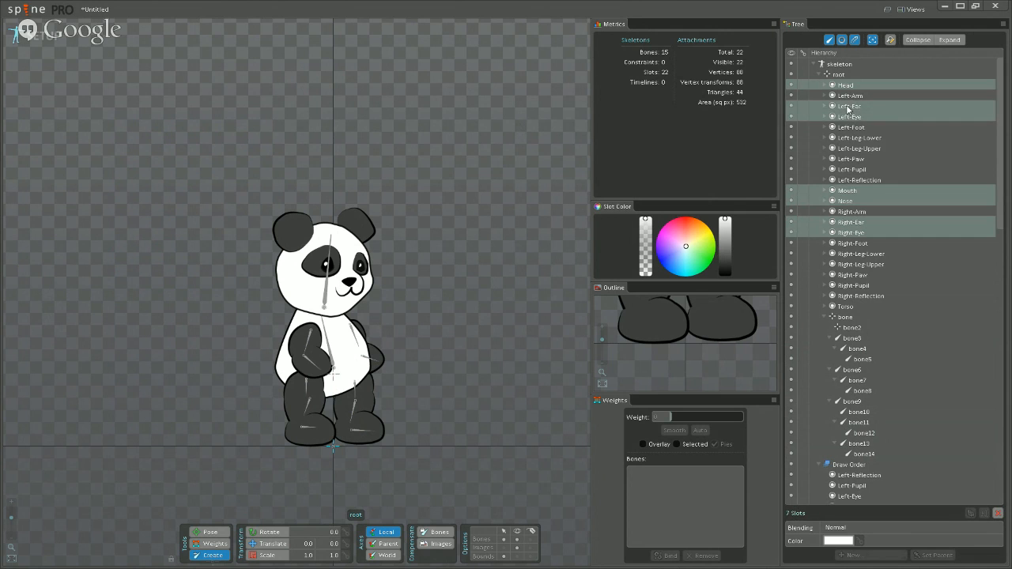
{"action": "left_click", "coordinate": [852, 170], "text": "ctrl"}
{"action": "left_click", "coordinate": [858, 180], "text": "ctrl"}
{"action": "left_click", "coordinate": [858, 285], "text": "ctrl"}
{"action": "left_click", "coordinate": [858, 296], "text": "ctrl"}
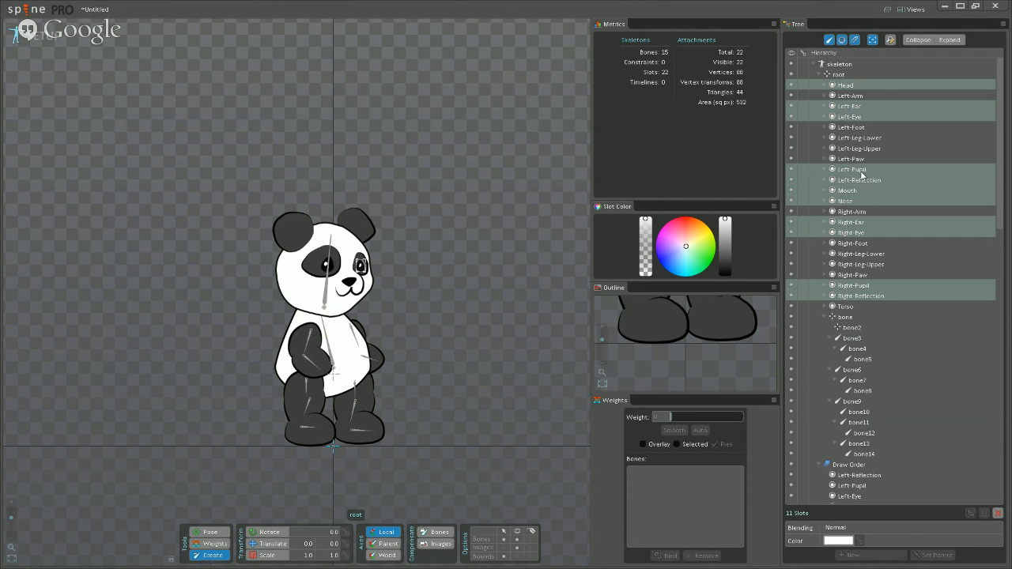
{"action": "left_click_drag", "start_coordinate": [860, 173], "coordinate": [860, 416]}
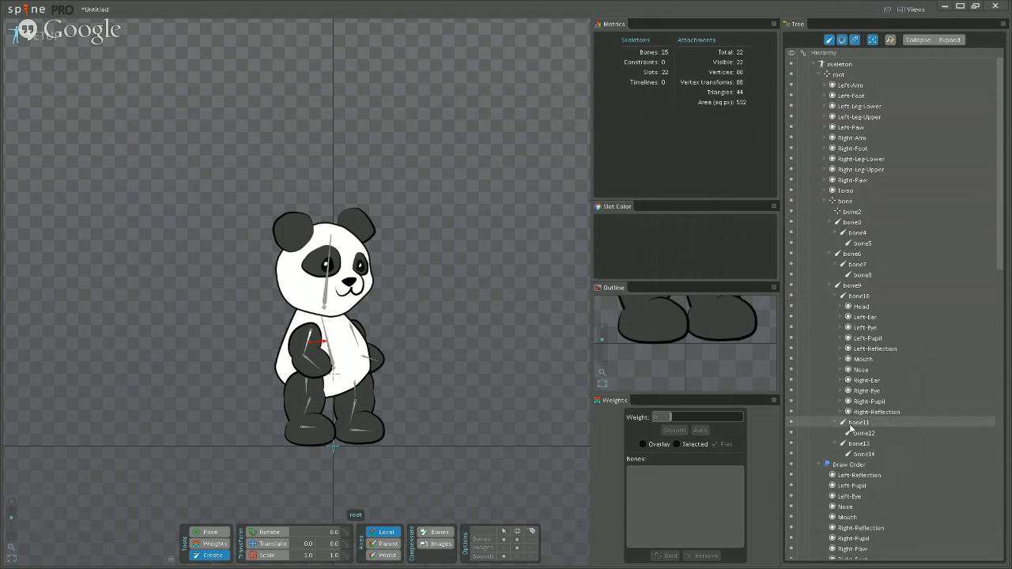
Rotate the head bone to about 340.4 degrees to test its attached parts, and collapse its slots in the tree.
{"action": "left_click", "coordinate": [327, 284]}
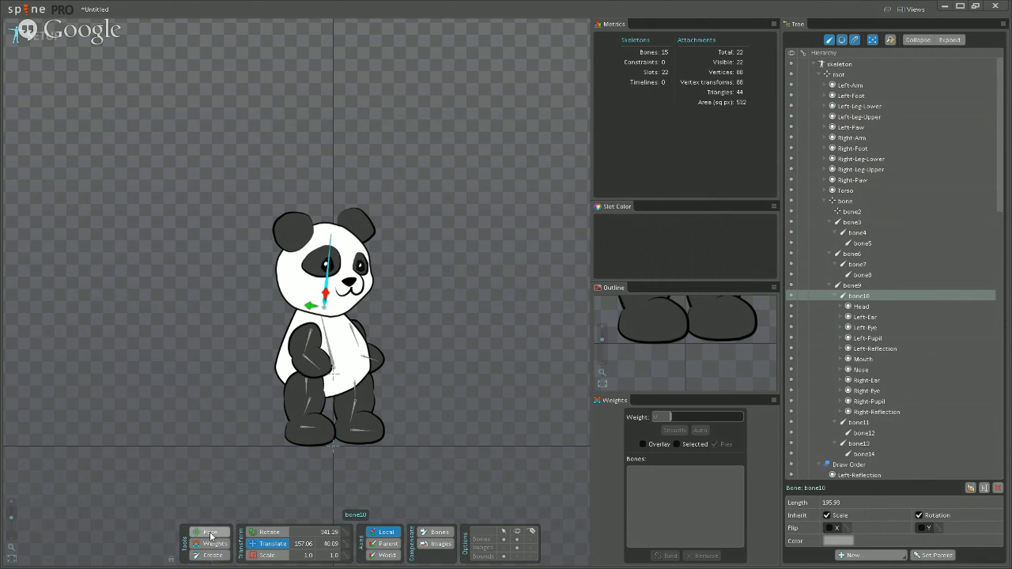
{"action": "left_click", "coordinate": [268, 532]}
{"action": "left_click_drag", "start_coordinate": [564, 304], "coordinate": [500, 302]}
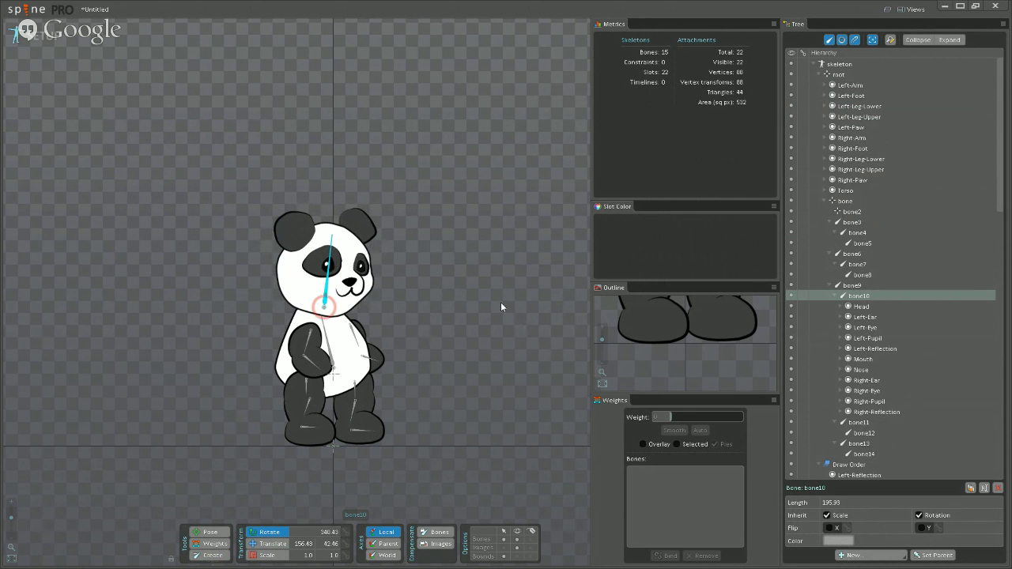
{"action": "left_click", "coordinate": [835, 296]}
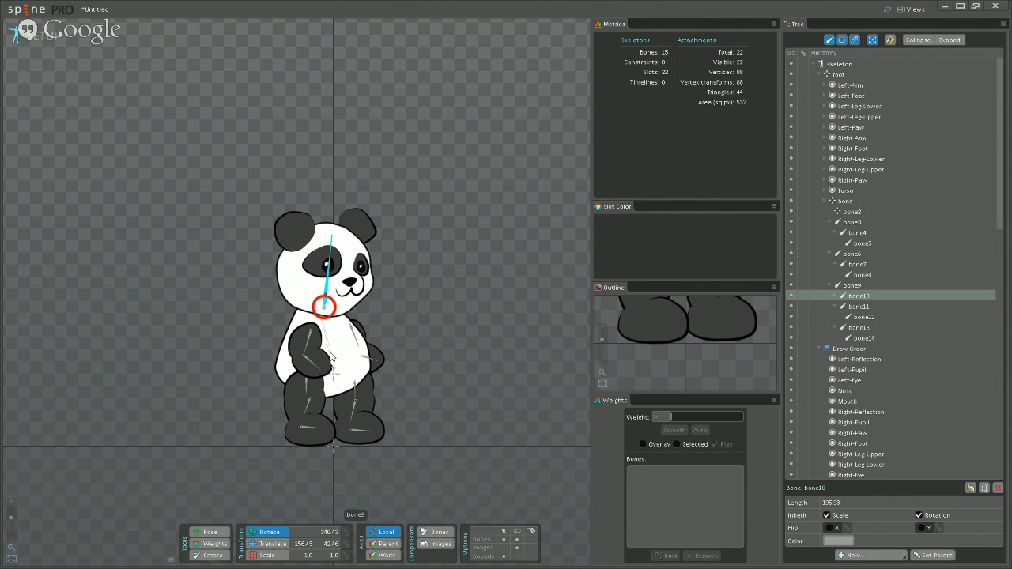
Parent the Torso slot to bone9, the Right-Arm slot to bone11 and the Right-Paw slot to bone12.
{"action": "left_click_drag", "start_coordinate": [844, 192], "coordinate": [862, 289]}
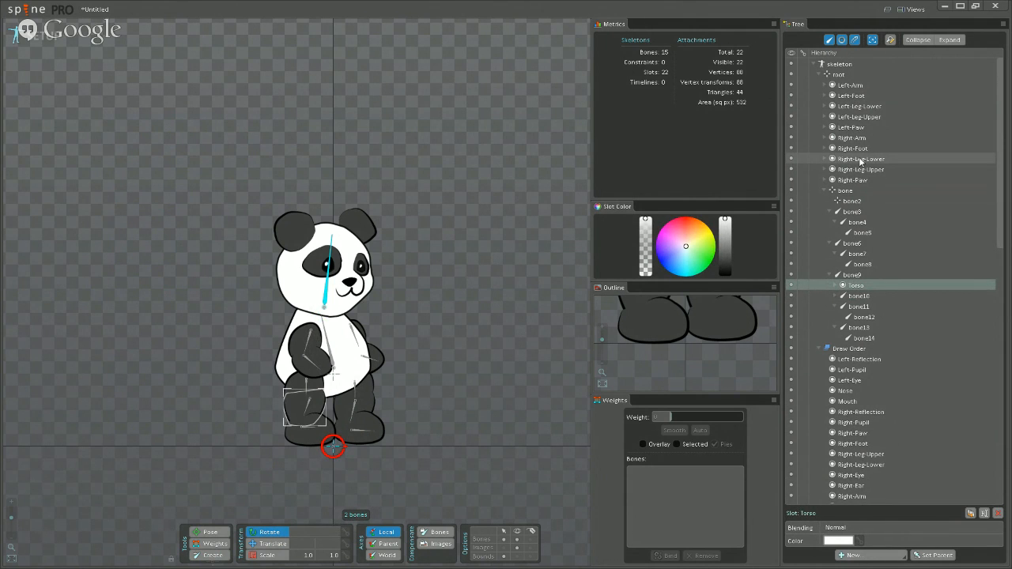
{"action": "left_click", "coordinate": [843, 139]}
{"action": "left_click_drag", "start_coordinate": [844, 139], "coordinate": [865, 306]}
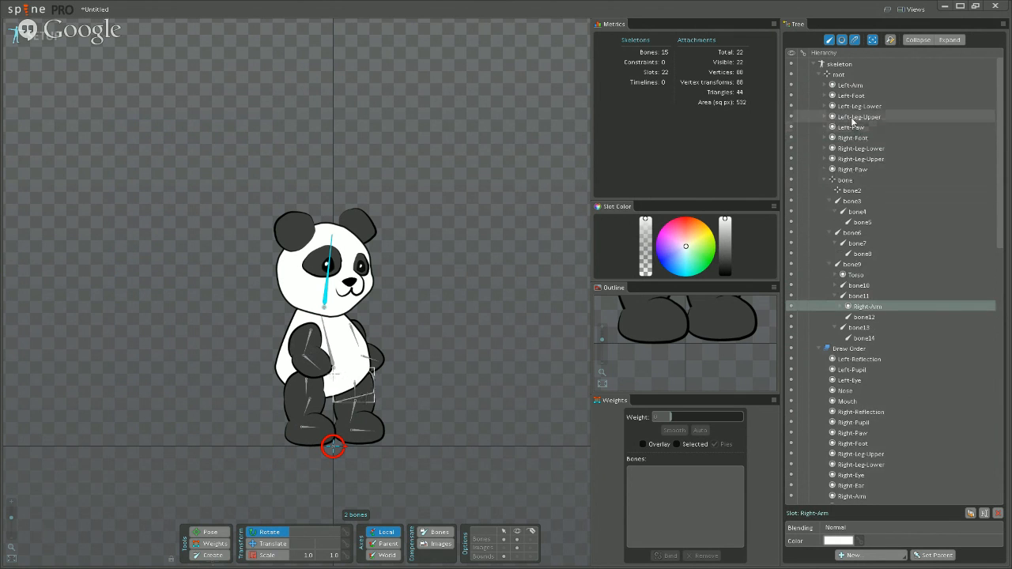
{"action": "left_click_drag", "start_coordinate": [850, 169], "coordinate": [863, 317]}
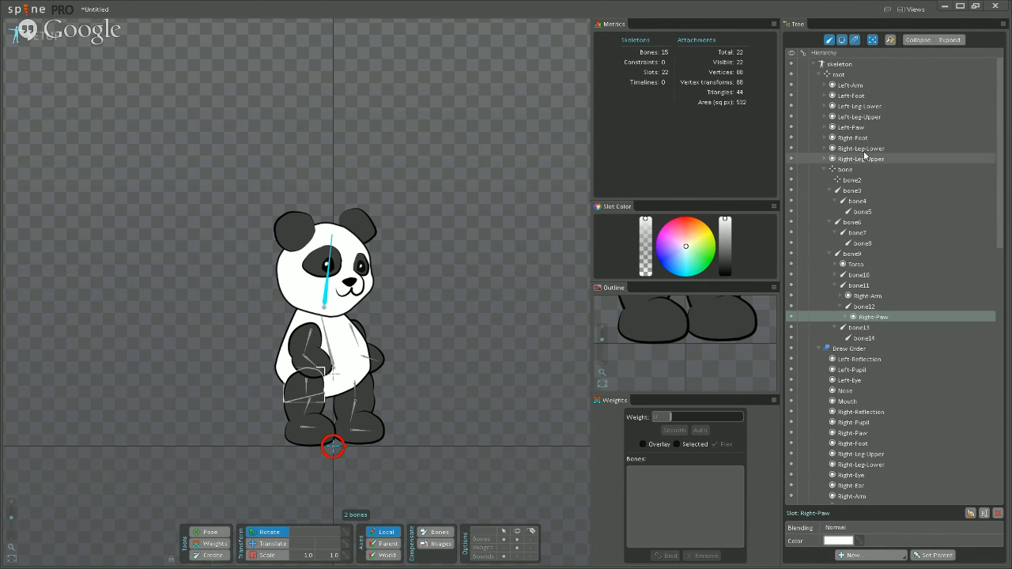
Parent the Left-Arm slot to bone13 and the Left-Paw slot to bone14.
{"action": "left_click", "coordinate": [851, 86]}
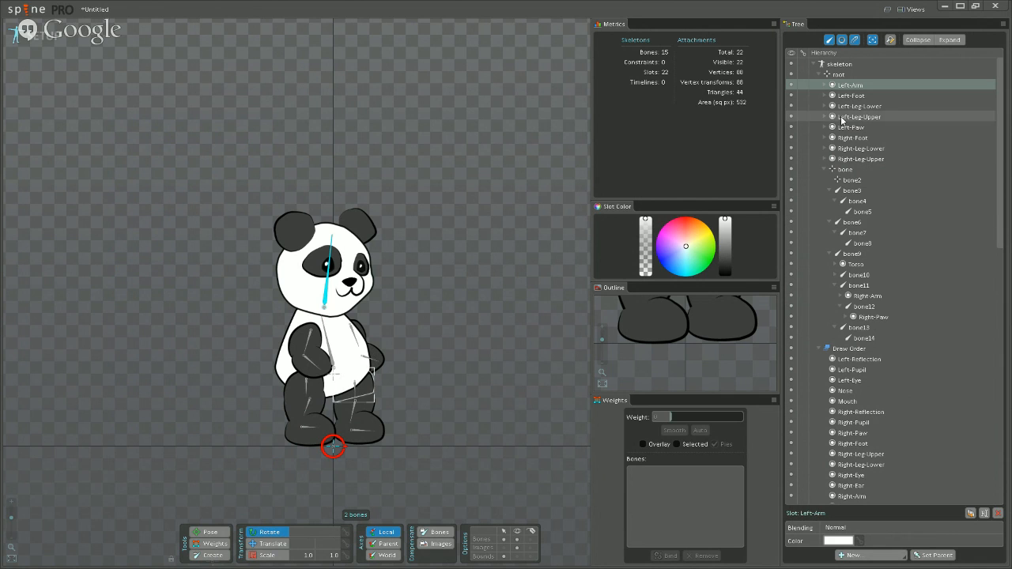
{"action": "left_click_drag", "start_coordinate": [841, 86], "coordinate": [852, 330]}
{"action": "left_click_drag", "start_coordinate": [850, 116], "coordinate": [864, 340]}
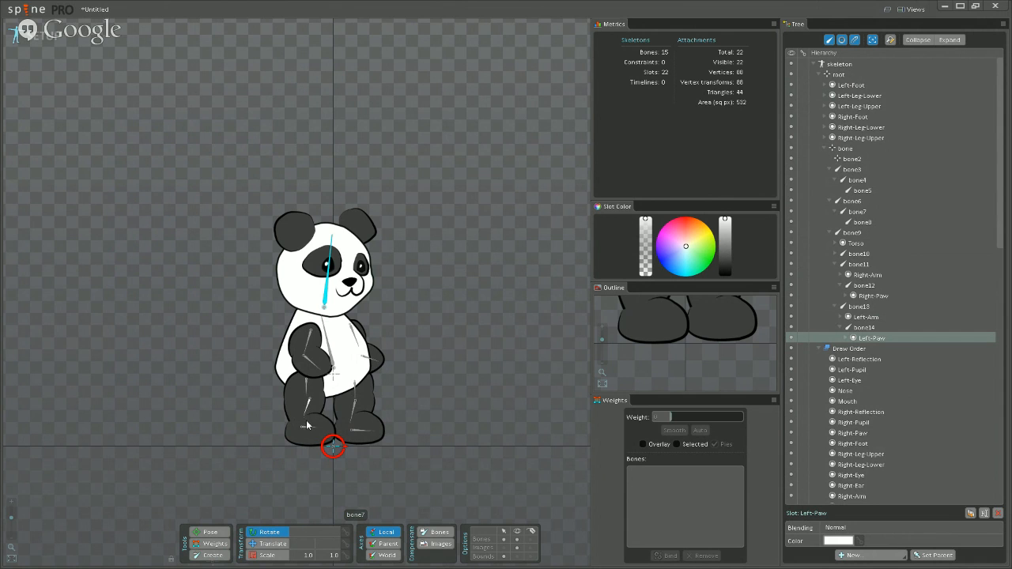
Parent both legs' upper, lower and foot slots to their matching bones: bone6 to bone8 for the right, bone3 to bone5 for the left.
{"action": "left_click_drag", "start_coordinate": [853, 137], "coordinate": [857, 211]}
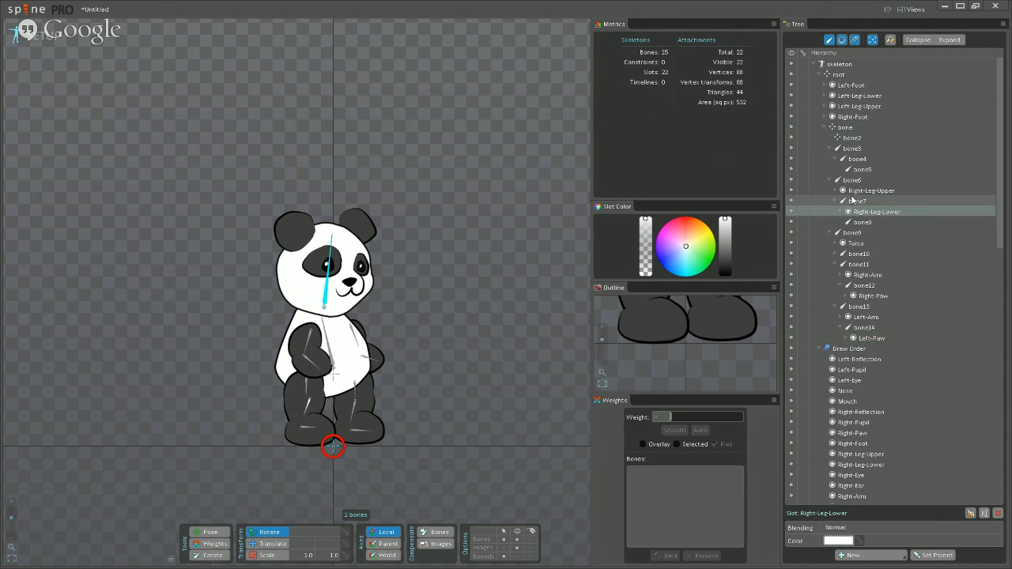
{"action": "left_click_drag", "start_coordinate": [854, 116], "coordinate": [862, 224]}
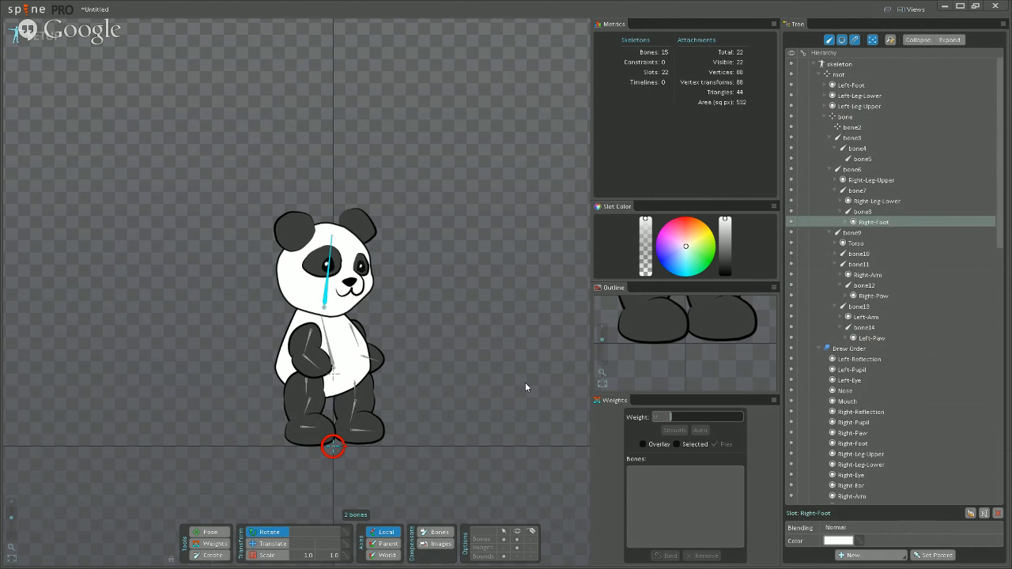
{"action": "left_click_drag", "start_coordinate": [858, 106], "coordinate": [851, 153]}
{"action": "left_click_drag", "start_coordinate": [853, 85], "coordinate": [863, 158]}
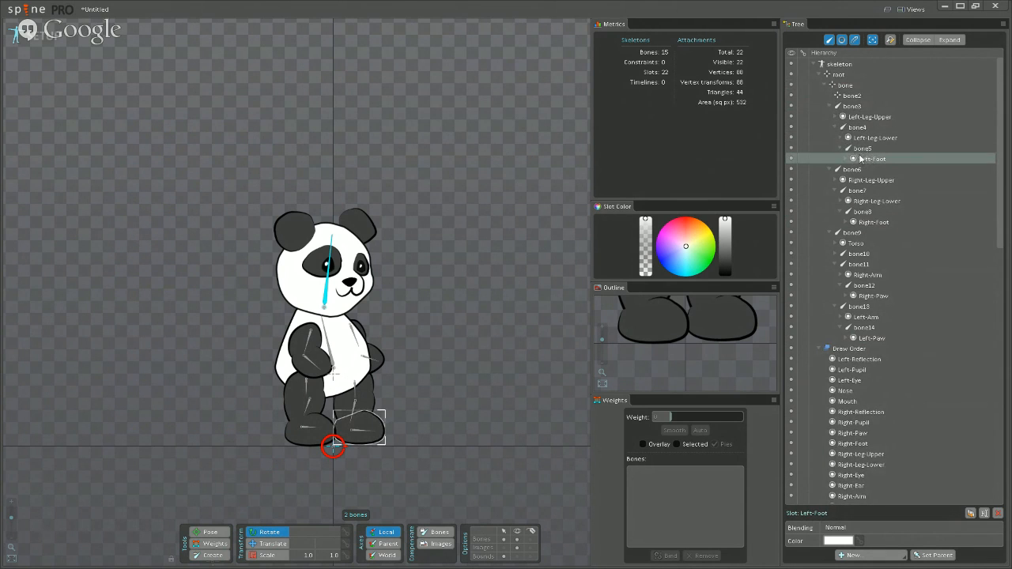
Test the right arm and paw bones by rotating them, and undo the rotations.
{"action": "left_click", "coordinate": [305, 359]}
{"action": "left_click", "coordinate": [310, 348]}
{"action": "left_click_drag", "start_coordinate": [512, 334], "coordinate": [516, 222]}
{"action": "key", "text": "ctrl+z"}
{"action": "key", "text": "ctrl+z"}
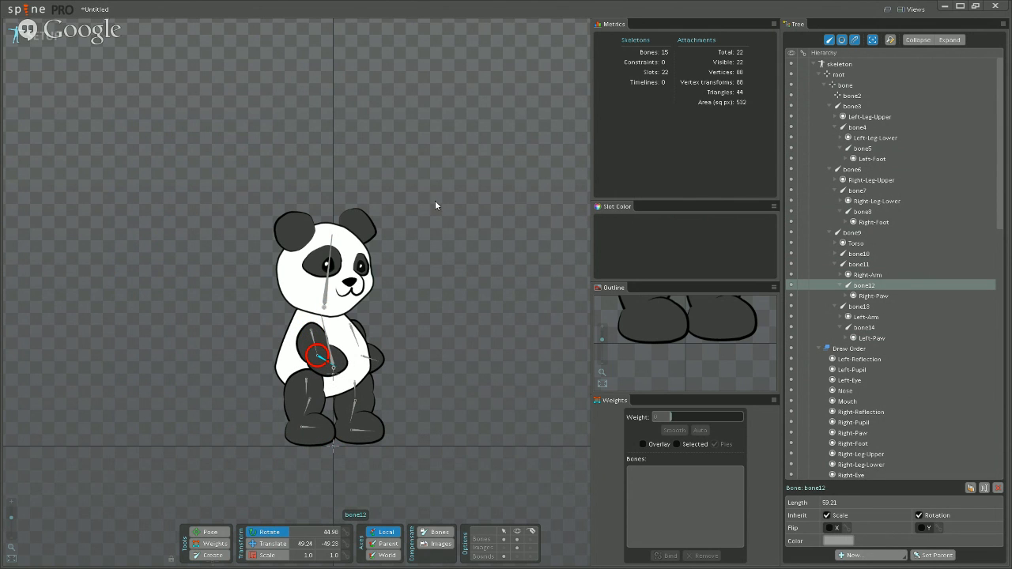
Scale the head bone, bone10, to 1.3 on both axes.
{"action": "left_click", "coordinate": [329, 267]}
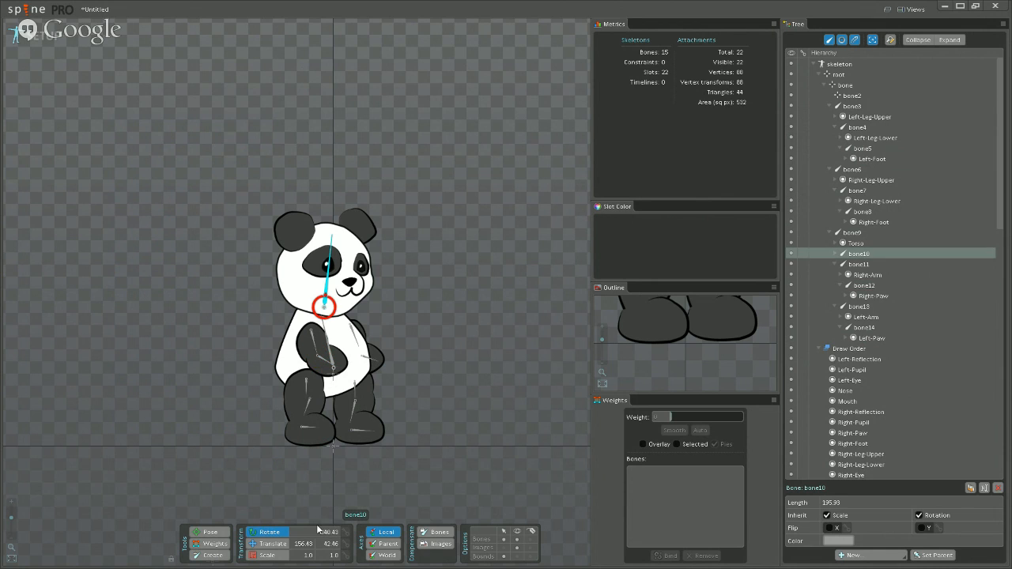
{"action": "left_click", "coordinate": [277, 557]}
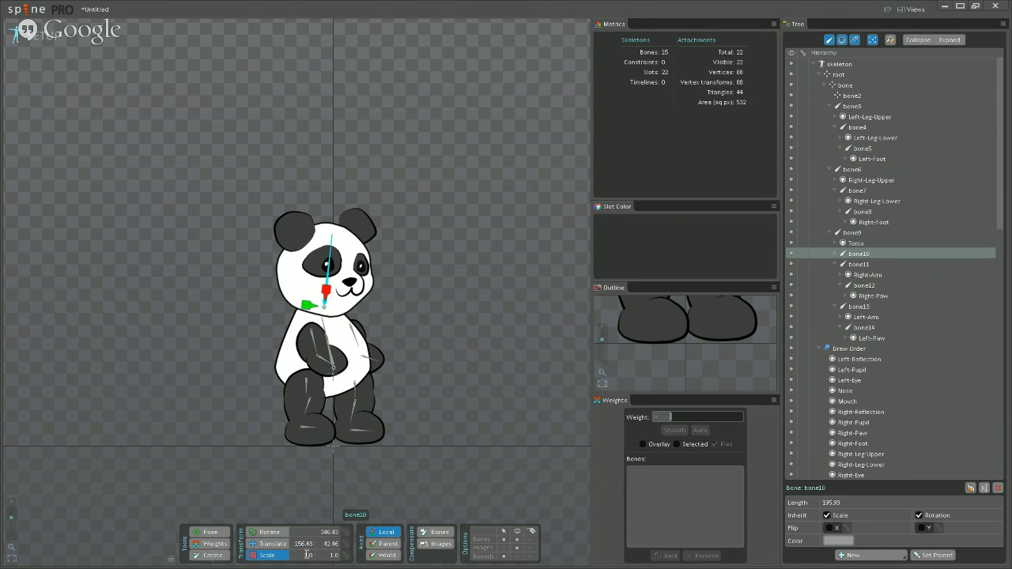
{"action": "left_click_drag", "start_coordinate": [325, 291], "coordinate": [331, 280]}
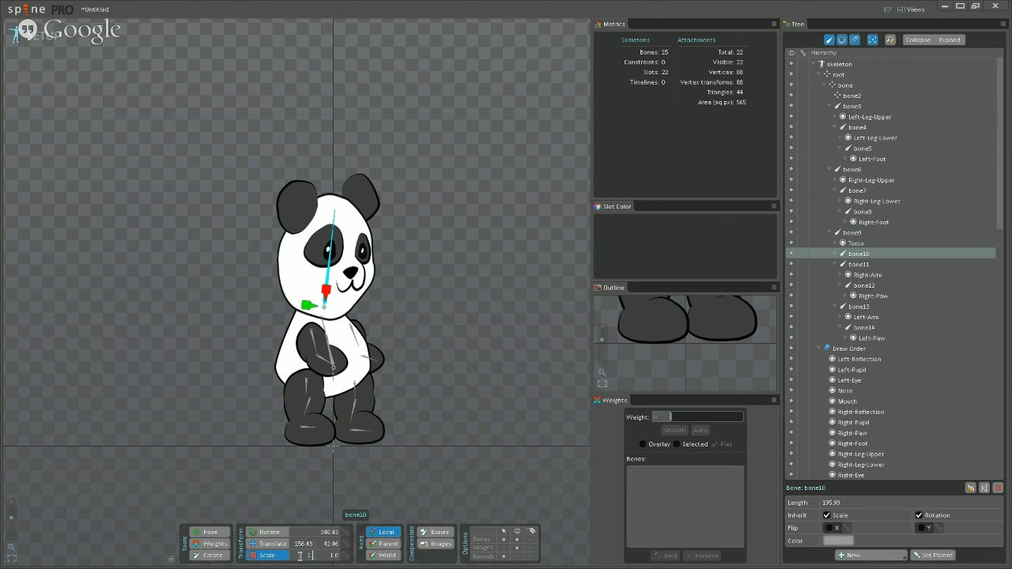
{"action": "key", "text": "Tab"}
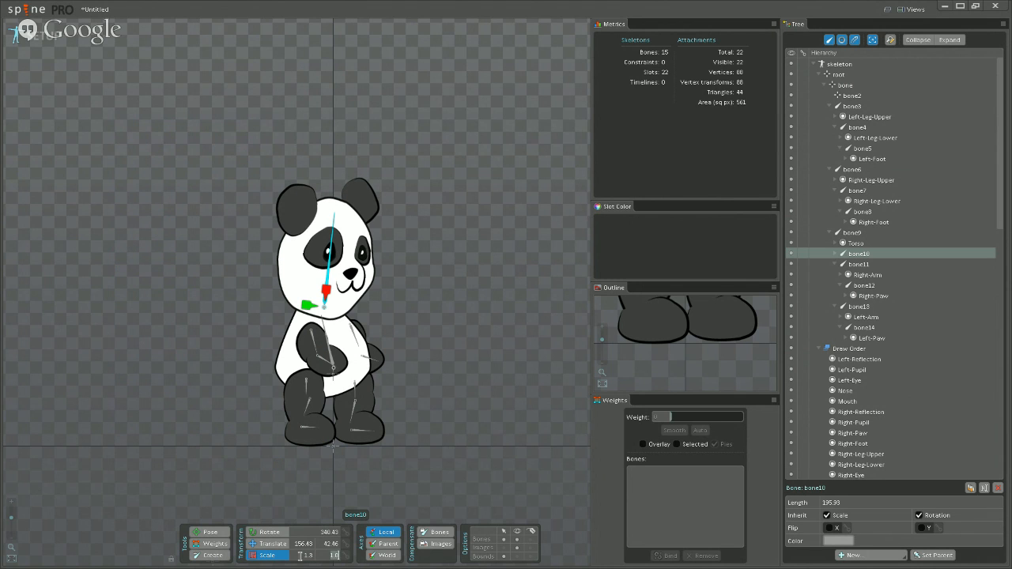
{"action": "type", "text": "1.3"}
{"action": "key", "text": "Tab"}
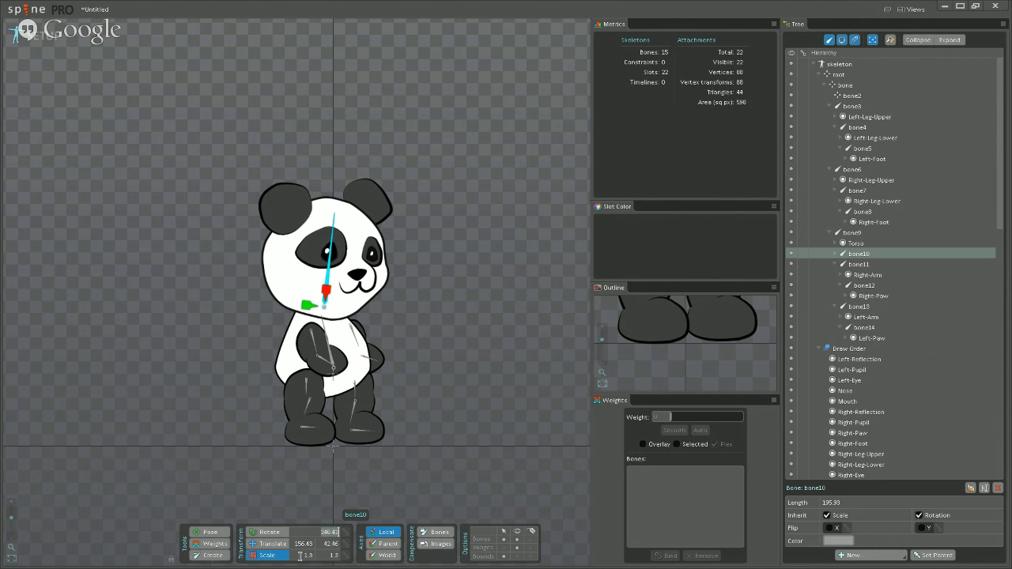
Set the scale of the head bone, bone10, to 1.5 on both axes and clear the selection.
{"action": "key", "text": "shift+Tab"}
{"action": "type", "text": "1.5"}
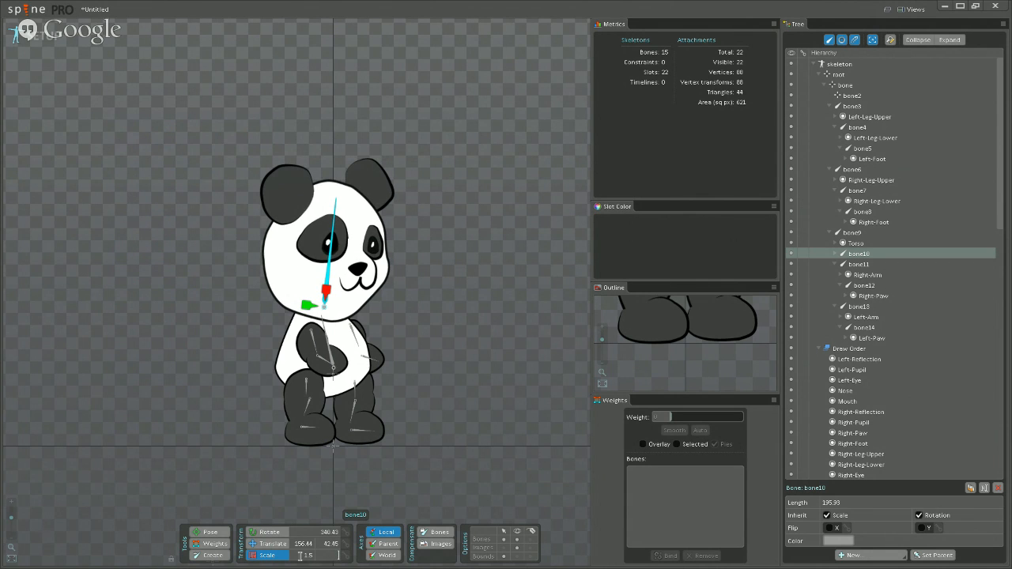
{"action": "key", "text": "Tab"}
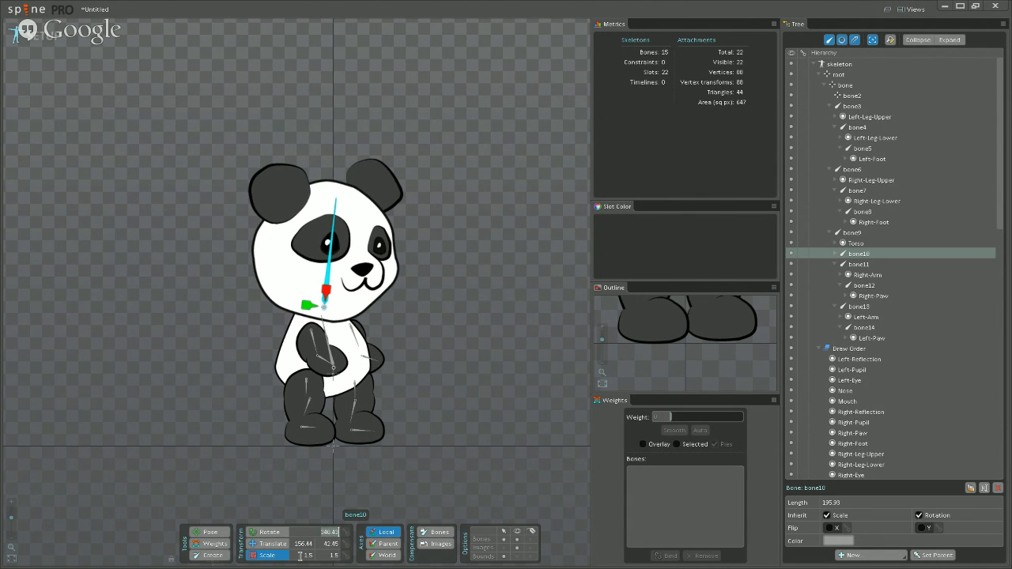
{"action": "left_click", "coordinate": [483, 342]}
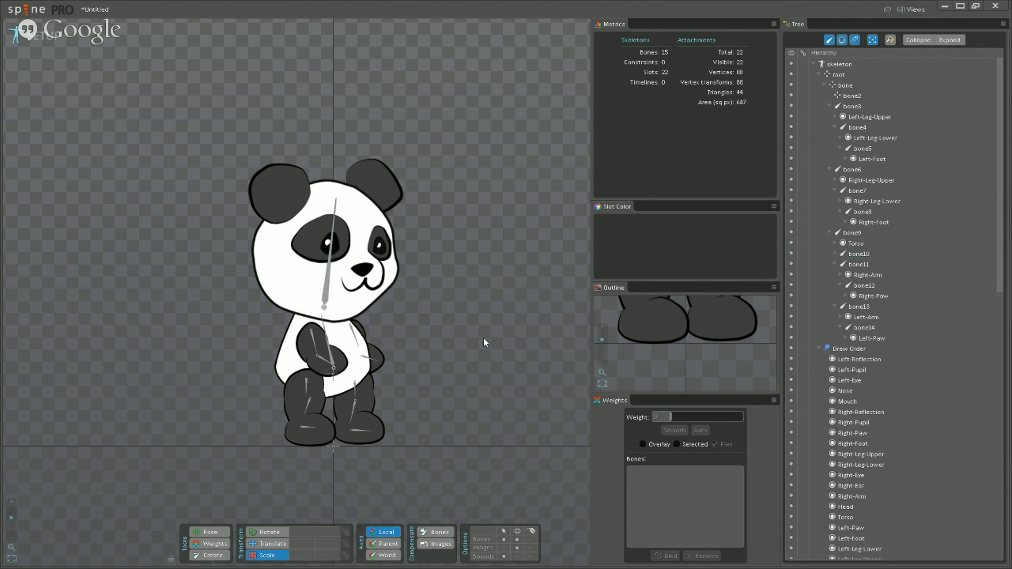
Hide the bones in the viewport so only the panda's images are drawn.
{"action": "scroll", "coordinate": [448, 362], "scroll_direction": "down", "scroll_amount": 2}
{"action": "left_click_drag", "start_coordinate": [375, 197], "coordinate": [392, 317]}
{"action": "scroll", "coordinate": [403, 284], "scroll_direction": "down", "scroll_amount": 2}
{"action": "scroll", "coordinate": [359, 366], "scroll_direction": "up", "scroll_amount": 3}
{"action": "left_click_drag", "start_coordinate": [358, 366], "coordinate": [393, 357]}
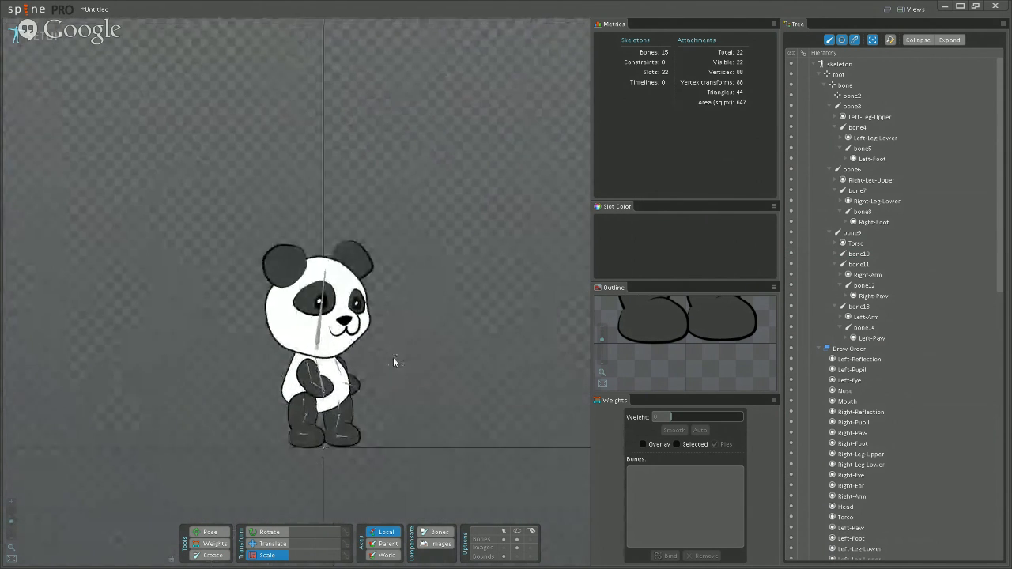
{"action": "left_click", "coordinate": [517, 540]}
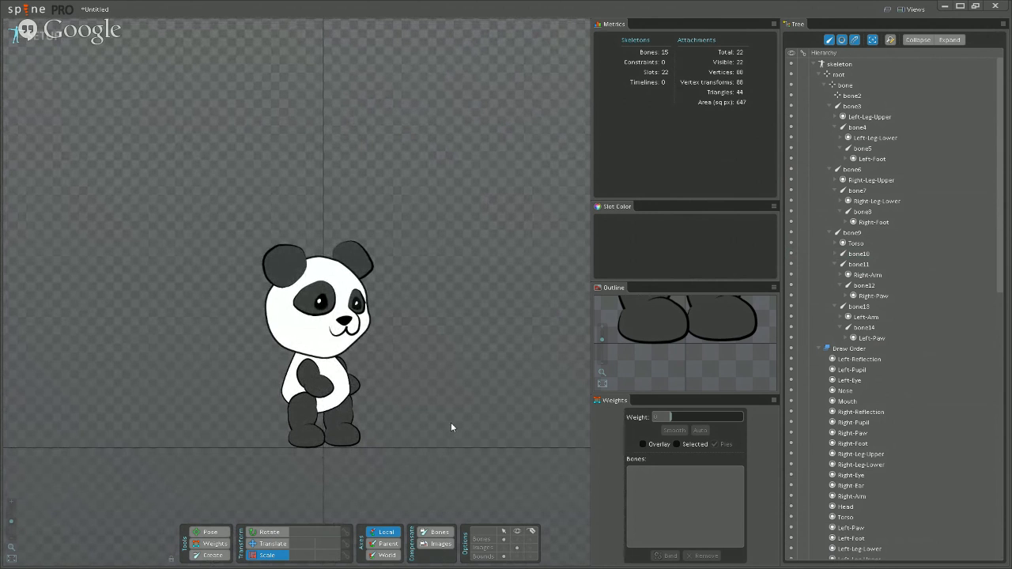
Select the hidden bone11 on the right arm with the Rotate tool, deselect it, and select the skeleton's Events node.
{"action": "left_click", "coordinate": [311, 378]}
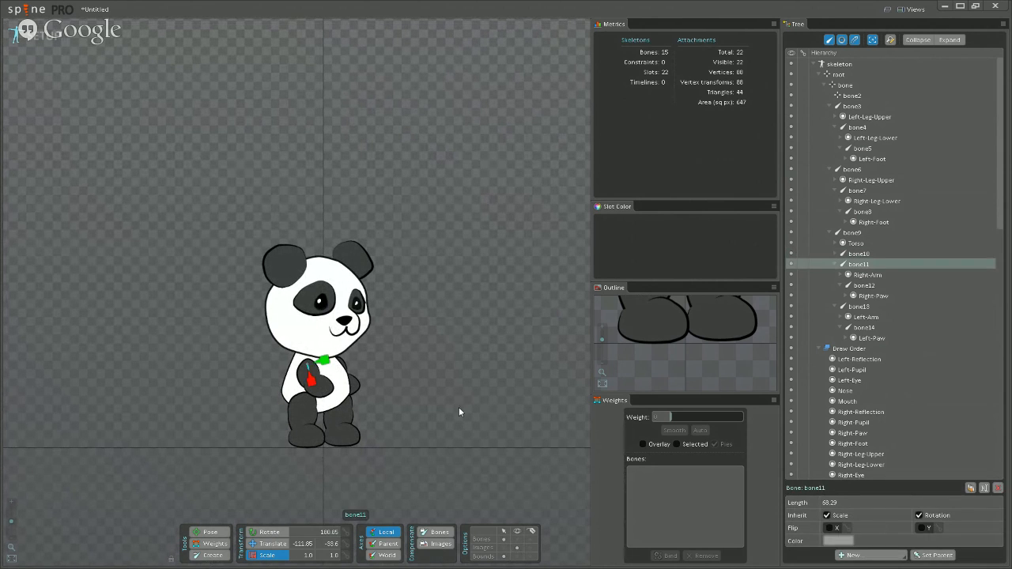
{"action": "left_click", "coordinate": [272, 531]}
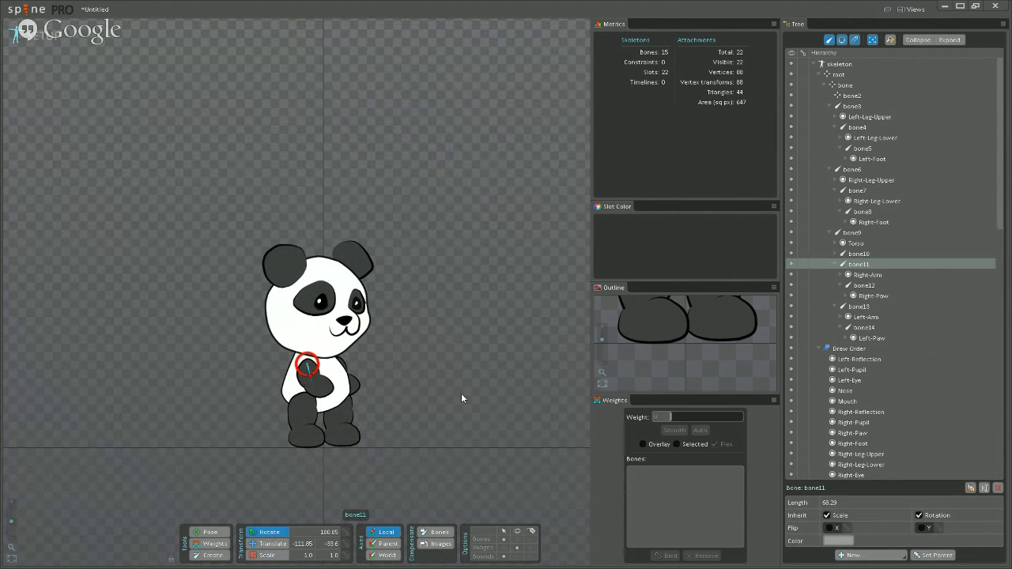
{"action": "left_click", "coordinate": [473, 355]}
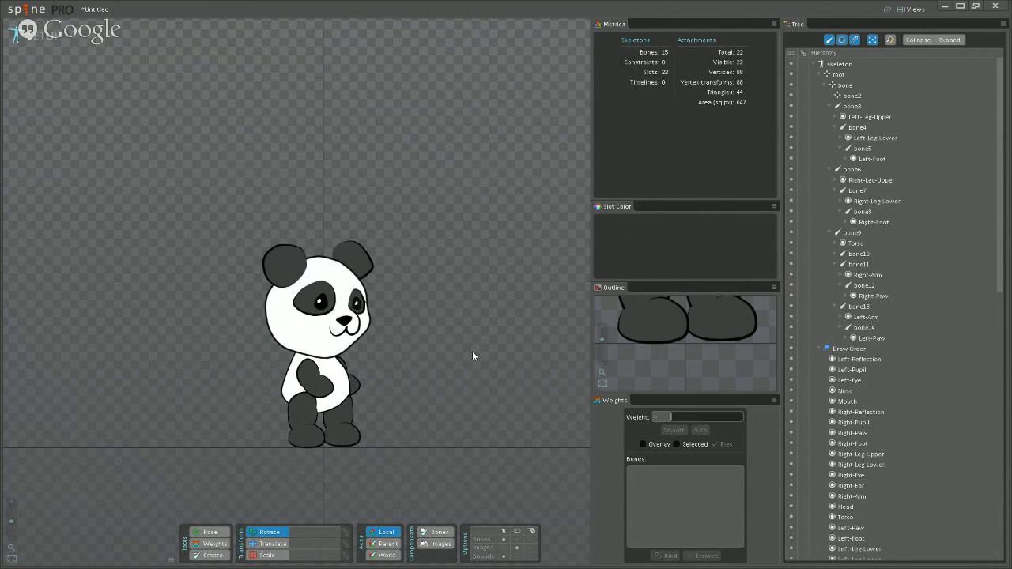
{"action": "scroll", "coordinate": [850, 314], "scroll_direction": "down", "scroll_amount": 10}
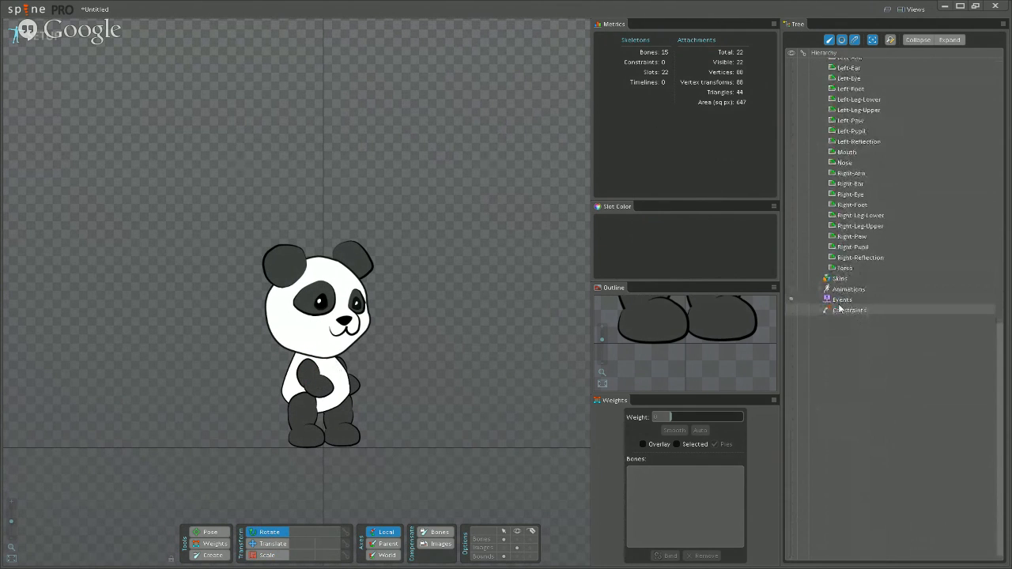
{"action": "left_click", "coordinate": [841, 300]}
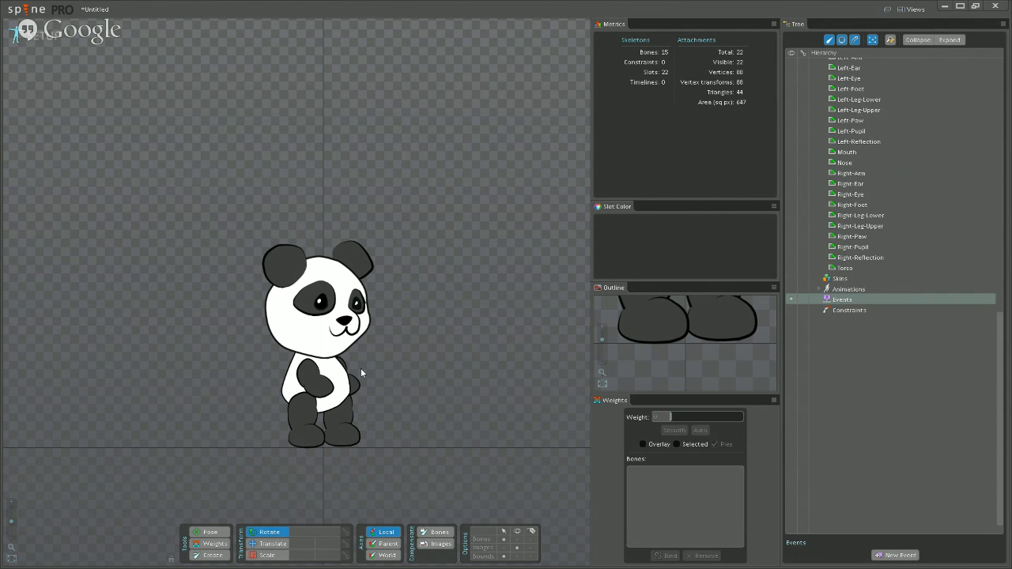
Start opening another project and save the current one as panda_demo in the Modular 2D Animation folder.
{"action": "left_click", "coordinate": [28, 11]}
{"action": "left_click", "coordinate": [47, 31]}
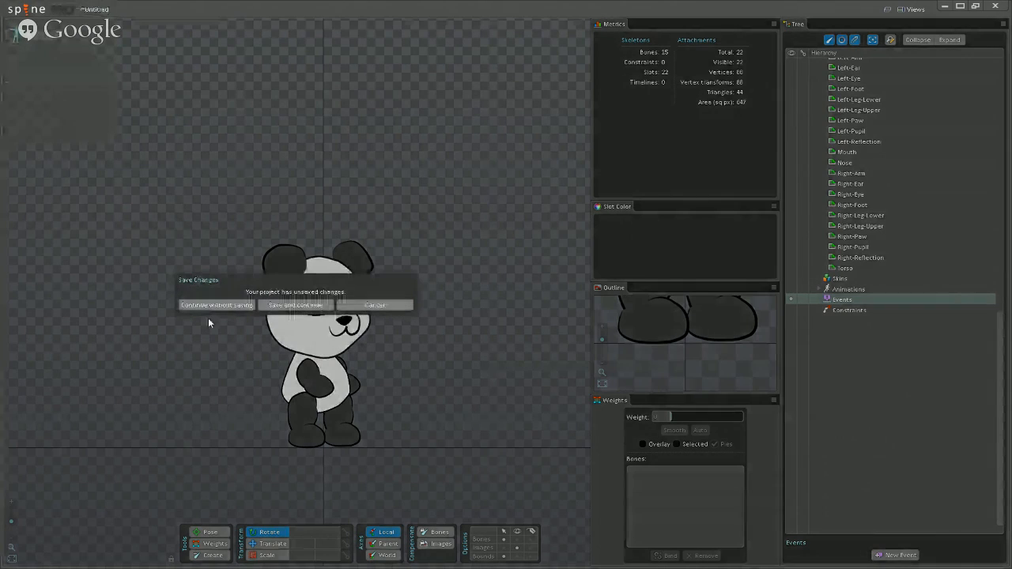
{"action": "left_click", "coordinate": [296, 305]}
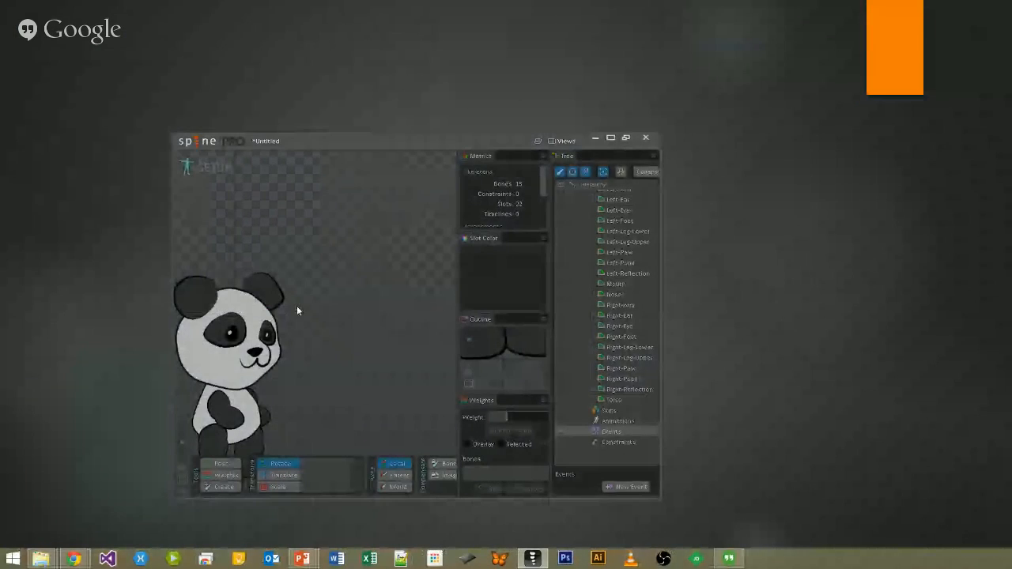
{"action": "left_click", "coordinate": [278, 158]}
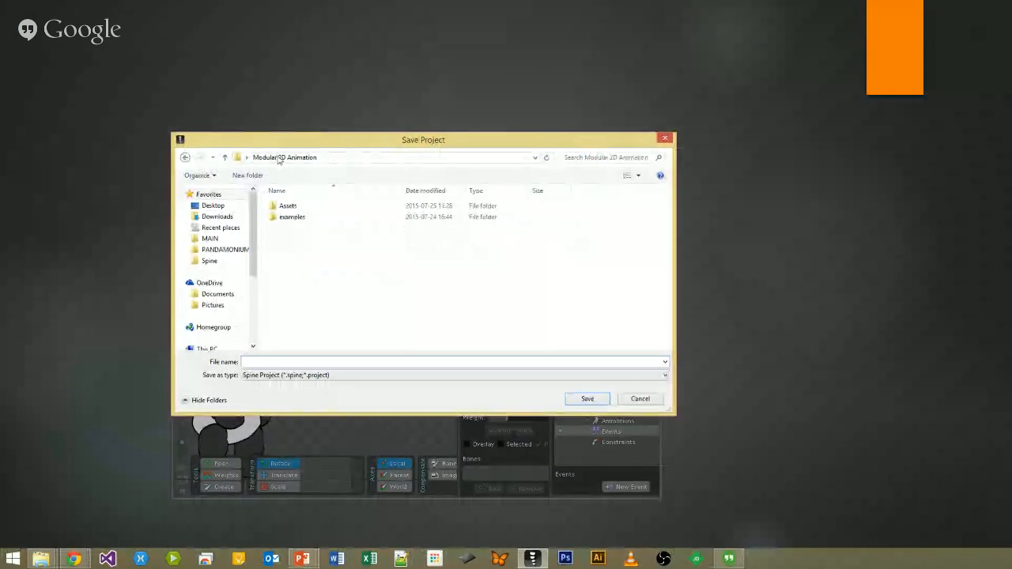
{"action": "left_click", "coordinate": [286, 362]}
{"action": "type", "text": "panda_demo"}
{"action": "key", "text": "Return"}
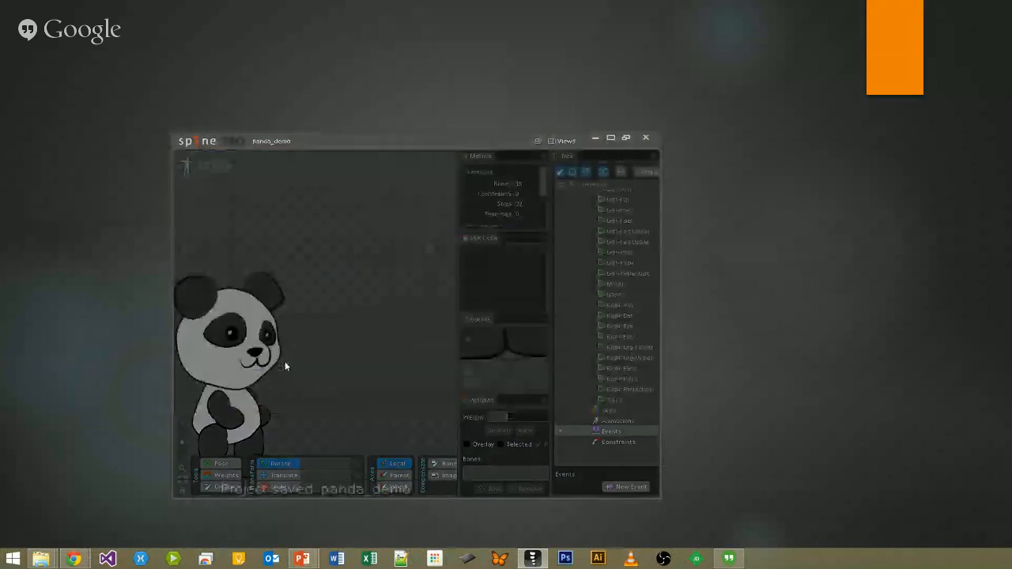
Open the Panda_Hero_1.1.spine project from the Assets folder.
{"action": "key", "text": "ctrl+o"}
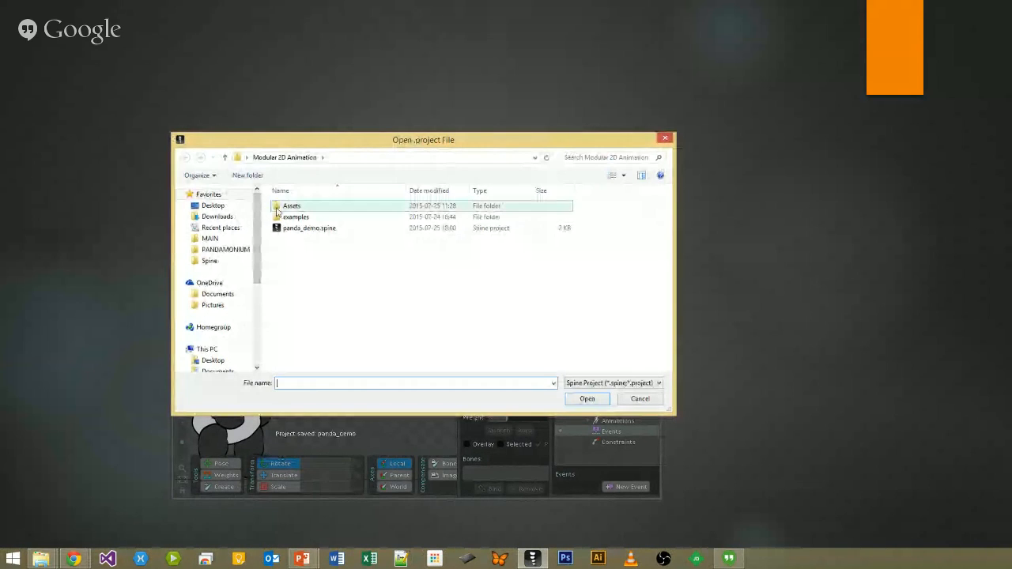
{"action": "double_click", "coordinate": [281, 207]}
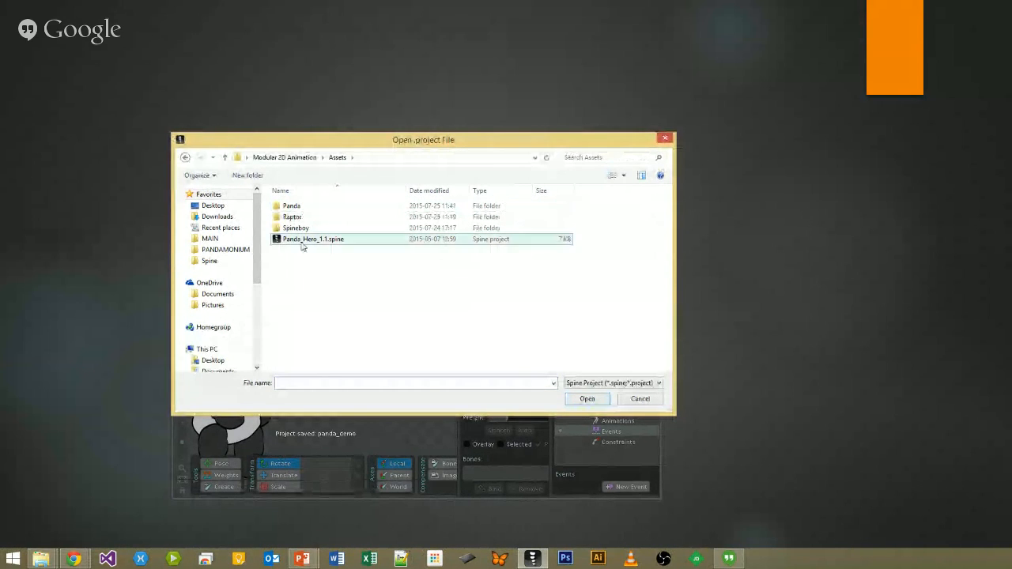
{"action": "double_click", "coordinate": [301, 240]}
{"action": "scroll", "coordinate": [474, 245], "scroll_direction": "up", "scroll_amount": 5}
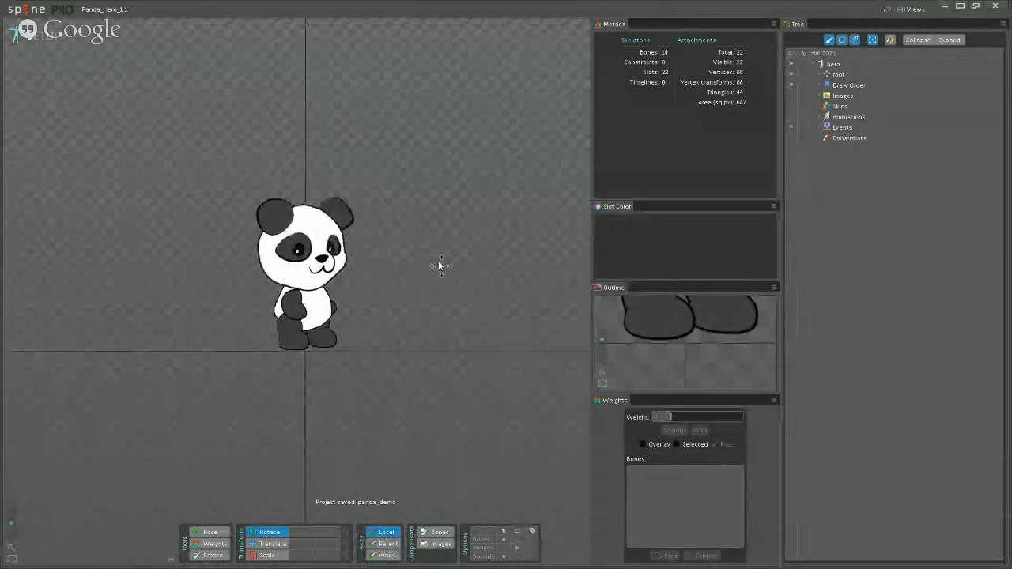
Expand the hero's animations, toggle the run animation off and on, and switch to Animate mode.
{"action": "left_click", "coordinate": [819, 117]}
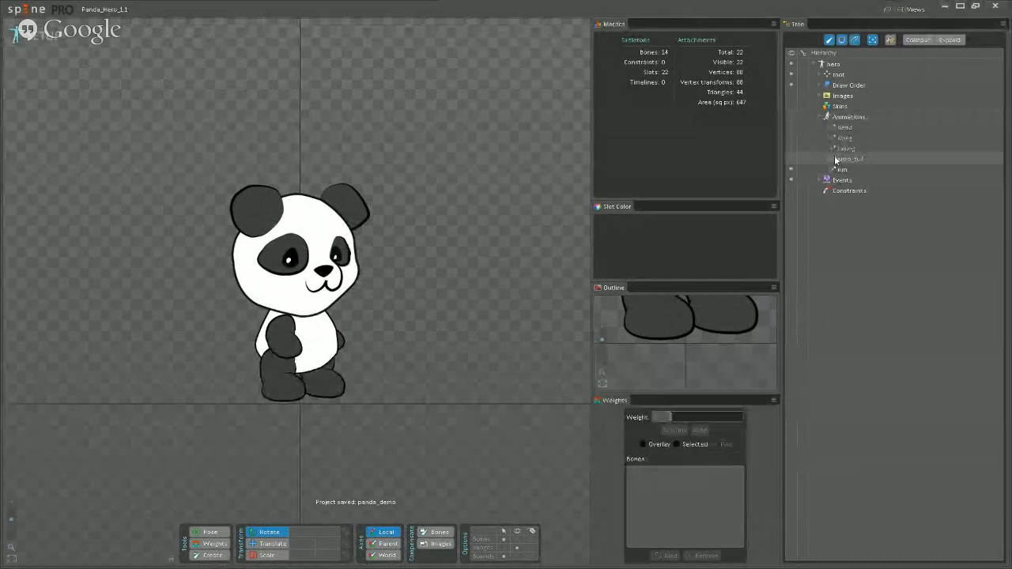
{"action": "left_click", "coordinate": [788, 171]}
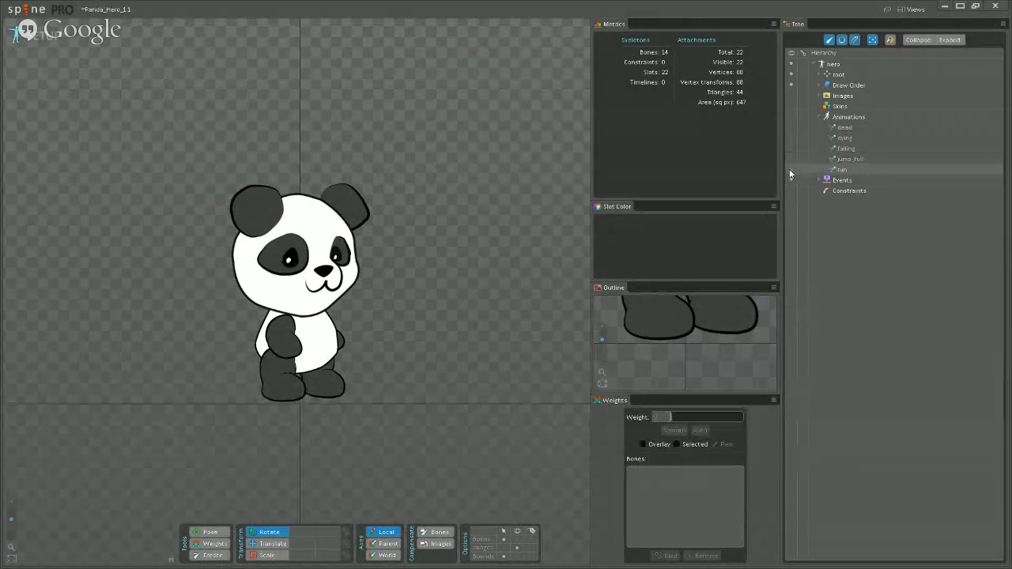
{"action": "left_click", "coordinate": [790, 170]}
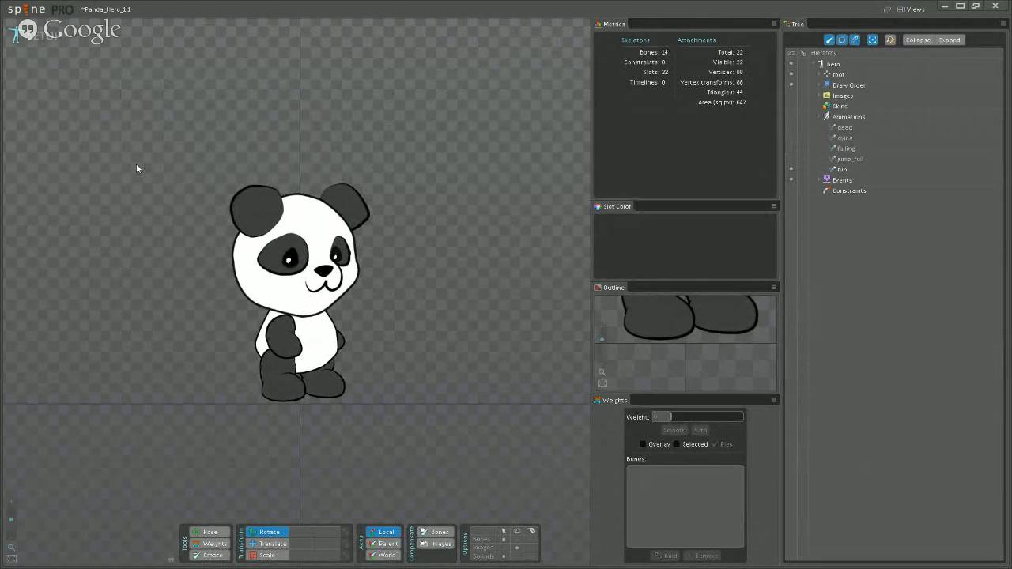
{"action": "left_click", "coordinate": [52, 49]}
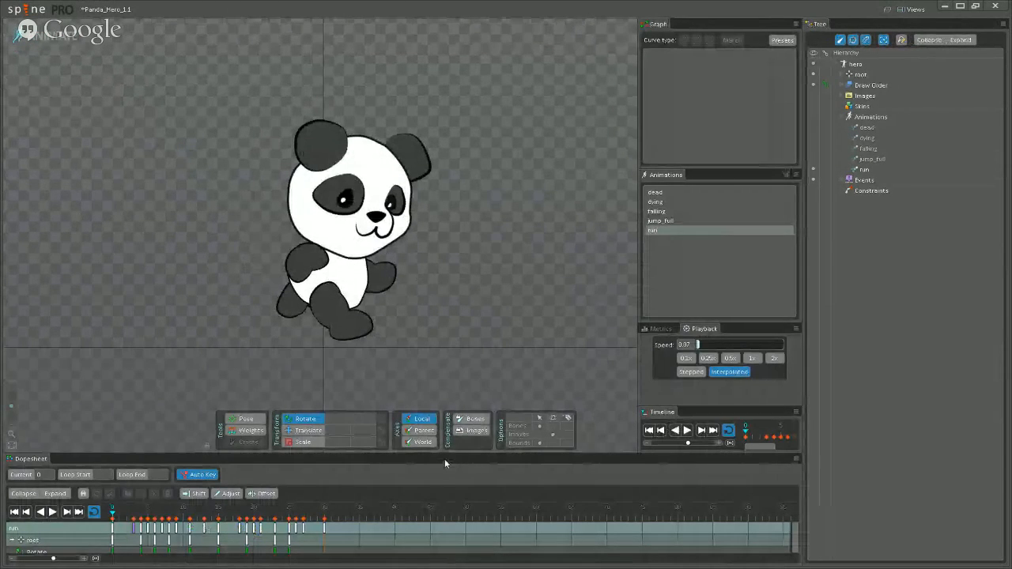
Enlarge the Dopesheet, play the run animation at 0.1x and 0.25x speed, and stop it.
{"action": "left_click_drag", "start_coordinate": [444, 455], "coordinate": [444, 314]}
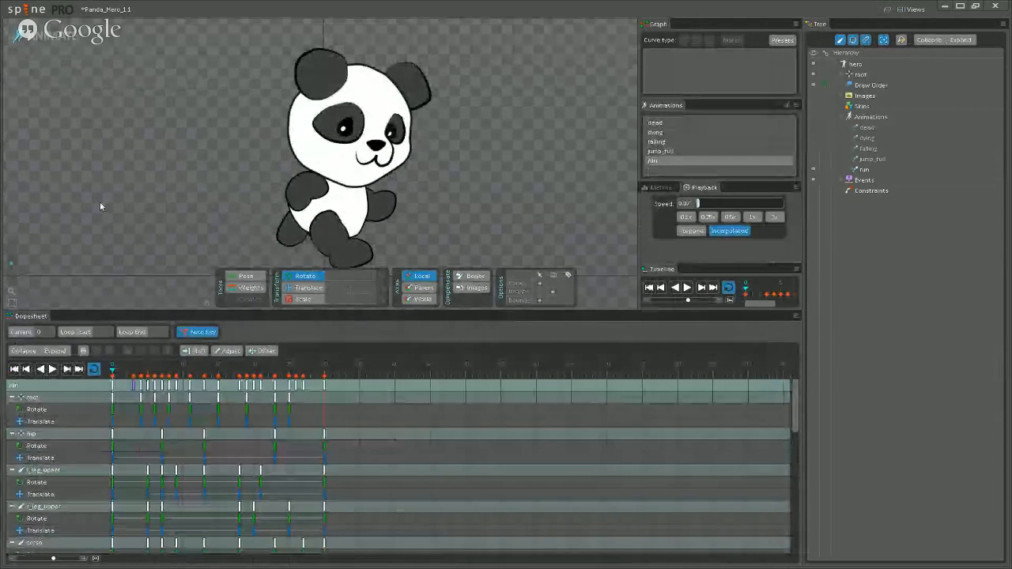
{"action": "left_click", "coordinate": [686, 217]}
{"action": "scroll", "coordinate": [482, 164], "scroll_direction": "down", "scroll_amount": 2}
{"action": "scroll", "coordinate": [465, 190], "scroll_direction": "down", "scroll_amount": 1}
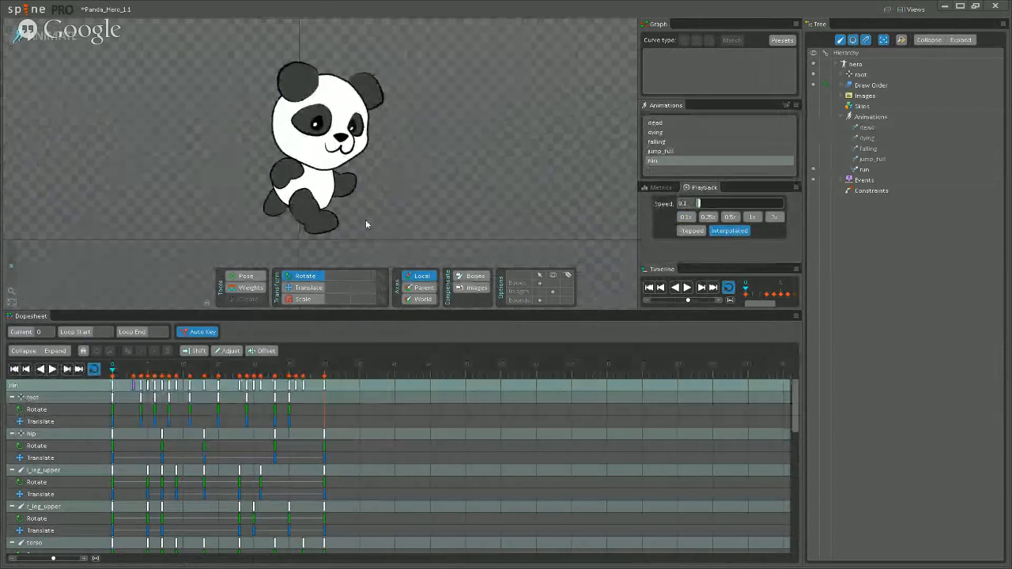
{"action": "left_click_drag", "start_coordinate": [493, 163], "coordinate": [504, 168]}
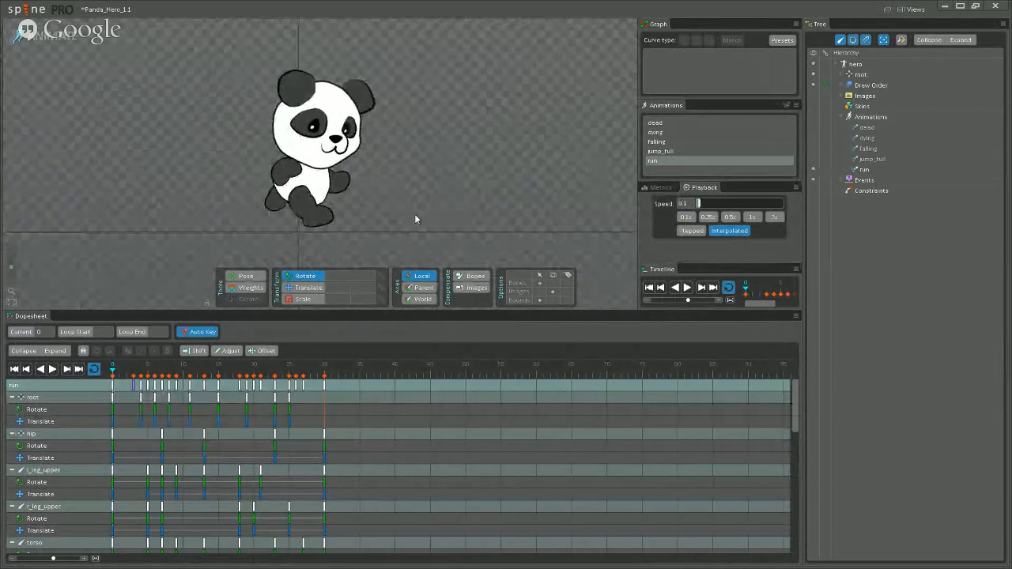
{"action": "left_click", "coordinate": [52, 369]}
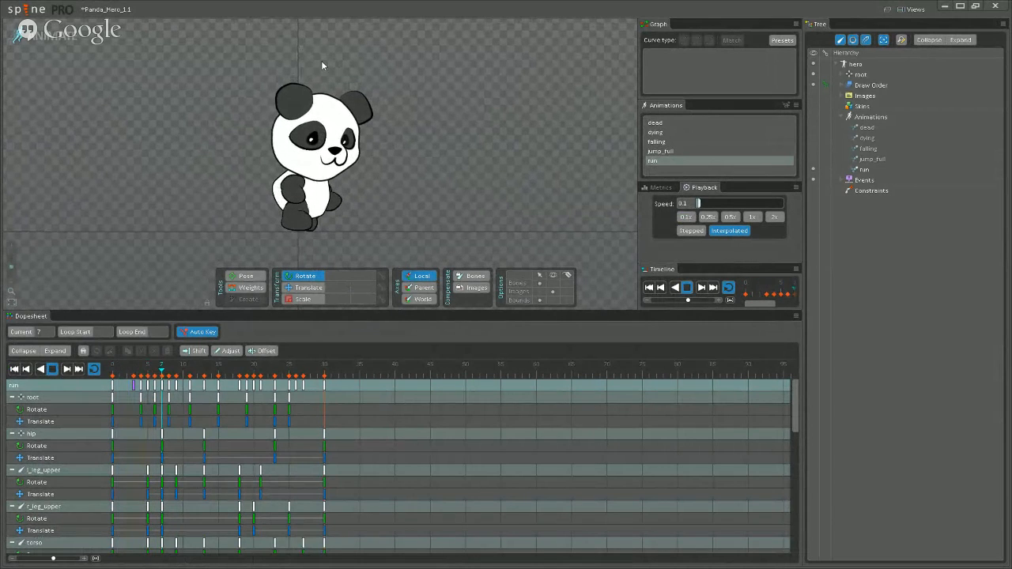
{"action": "left_click", "coordinate": [708, 216]}
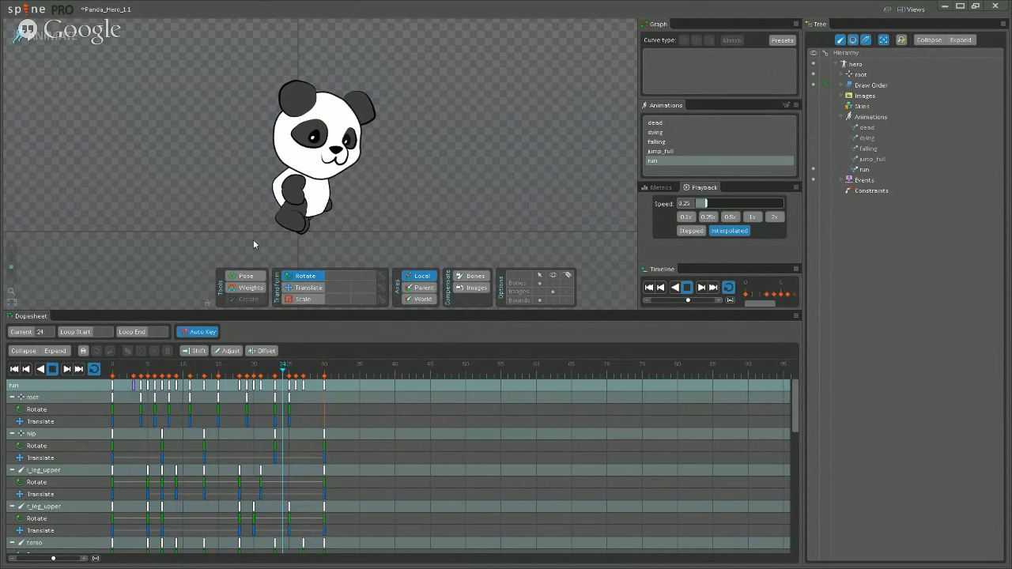
{"action": "left_click", "coordinate": [50, 369]}
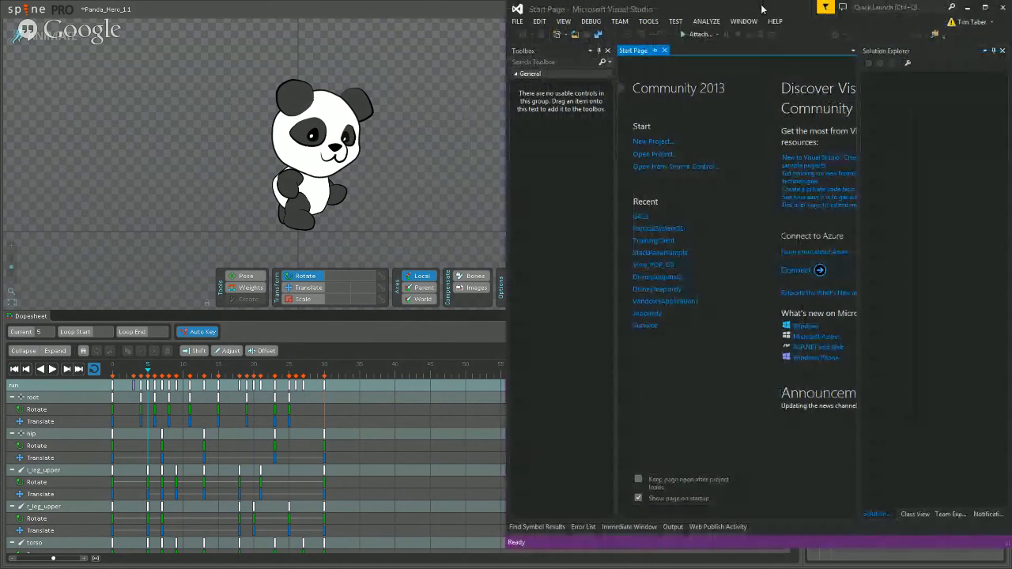
Switch to Visual Studio, maximize its window, and show the Class View in a wider pane.
{"action": "left_click_drag", "start_coordinate": [760, 6], "coordinate": [535, 3]}
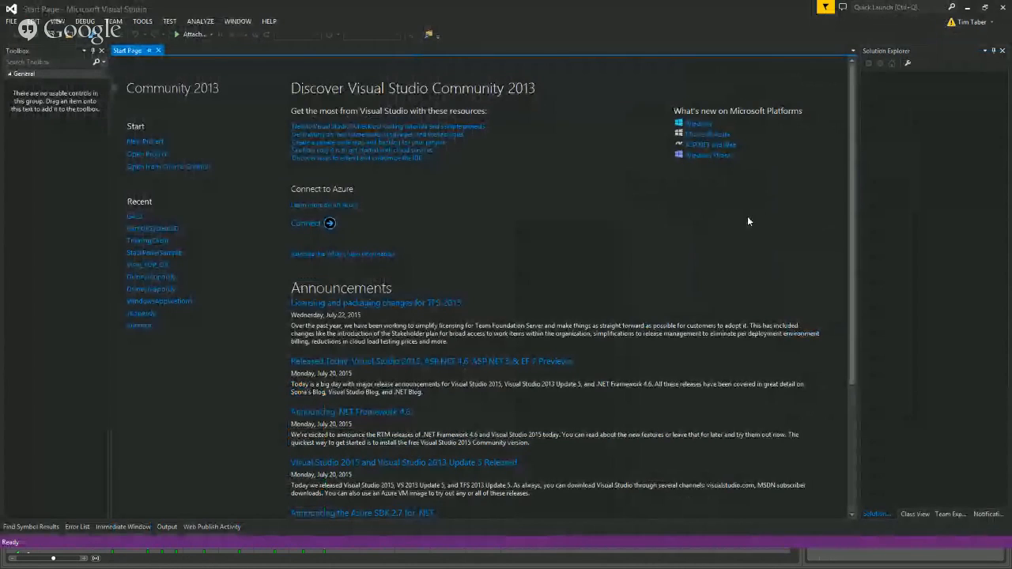
{"action": "left_click", "coordinate": [913, 514]}
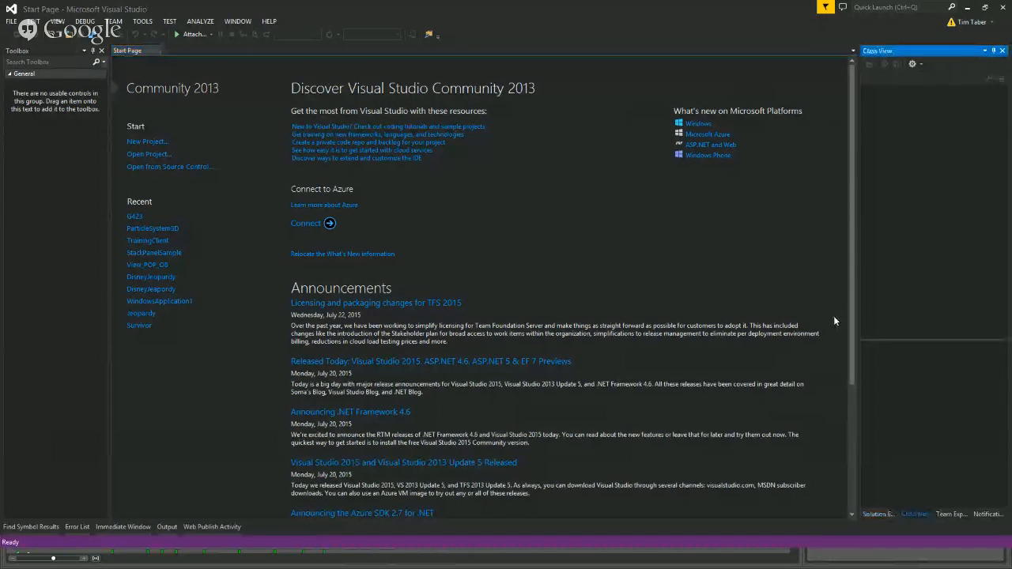
{"action": "left_click_drag", "start_coordinate": [852, 313], "coordinate": [759, 312]}
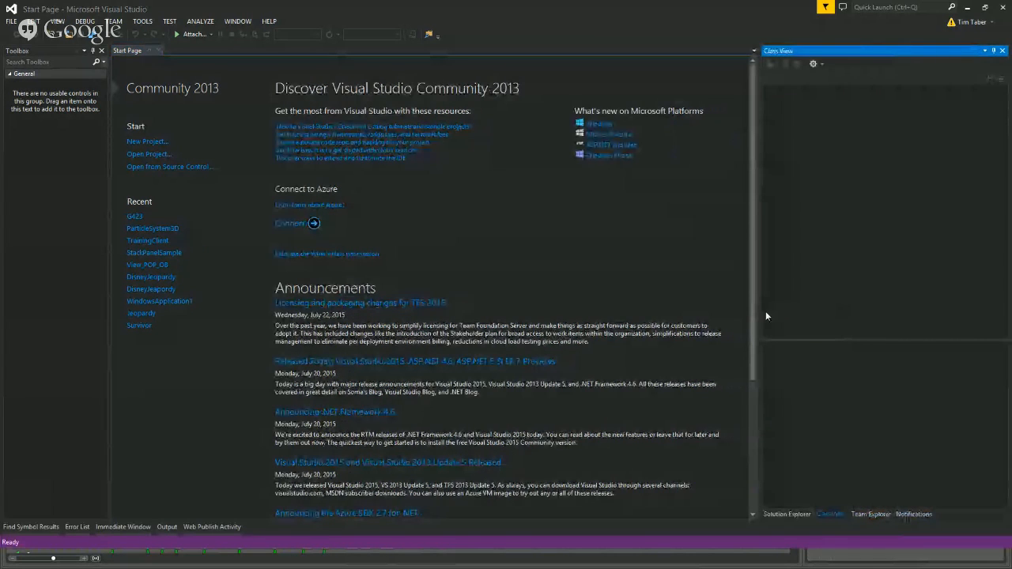
Show the Solution Explorer and open the recent G423 solution.
{"action": "left_click", "coordinate": [772, 513]}
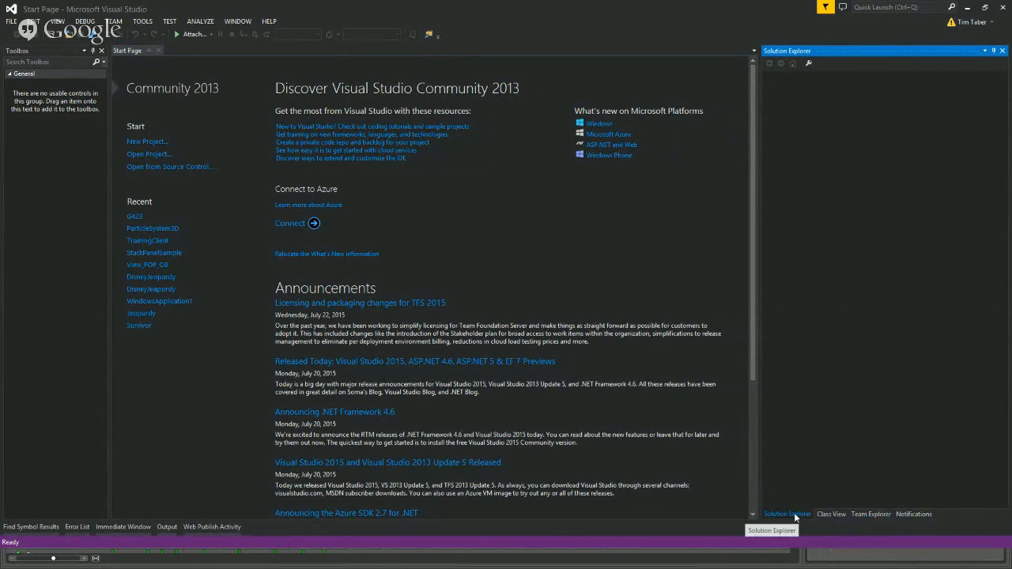
{"action": "left_click", "coordinate": [141, 216]}
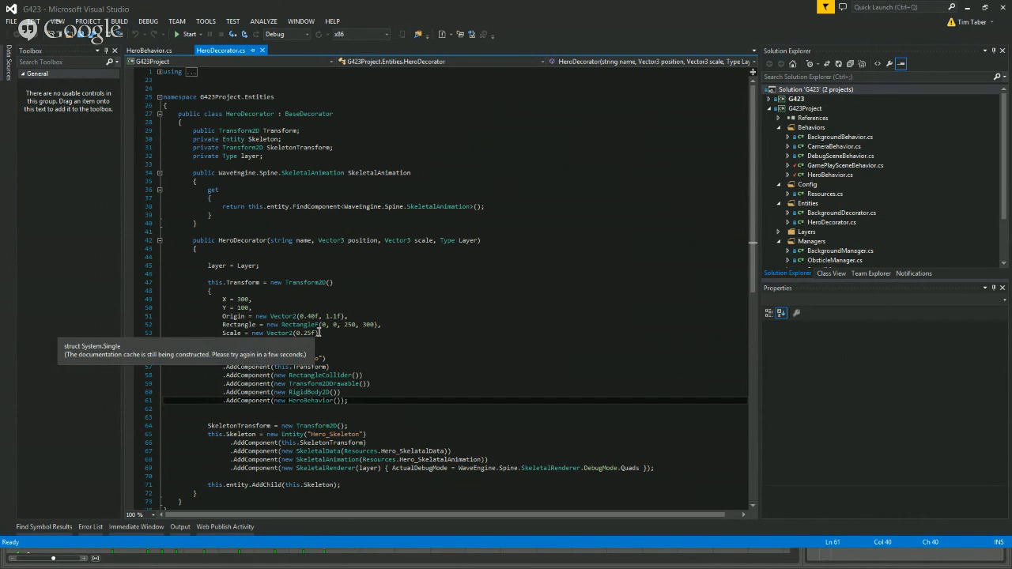
{"action": "left_click", "coordinate": [409, 402]}
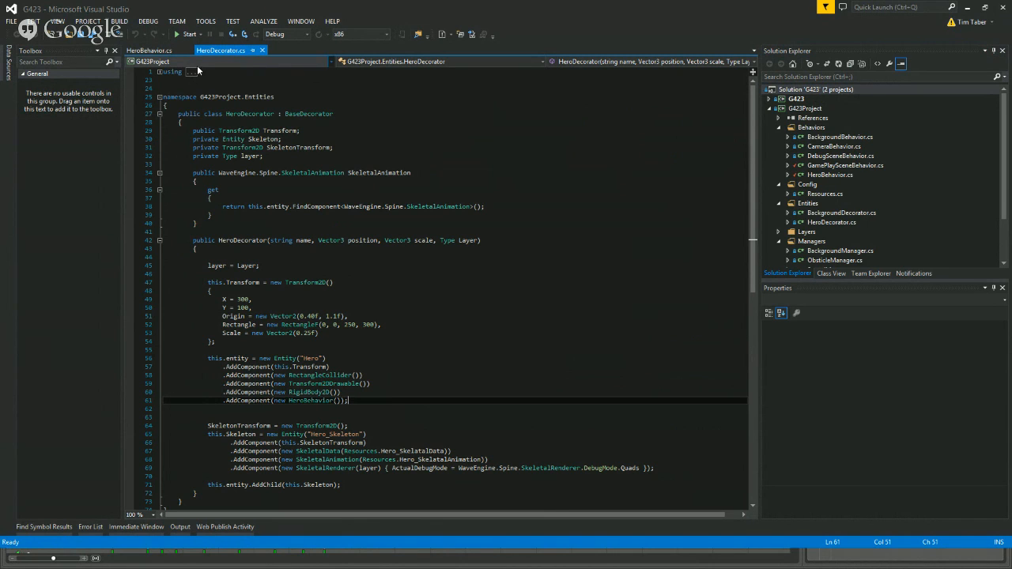
Open Resources.weproj in the WaveEngine Asset Exporter and check its New folder and Images content folders.
{"action": "scroll", "coordinate": [954, 171], "scroll_direction": "down", "scroll_amount": 2}
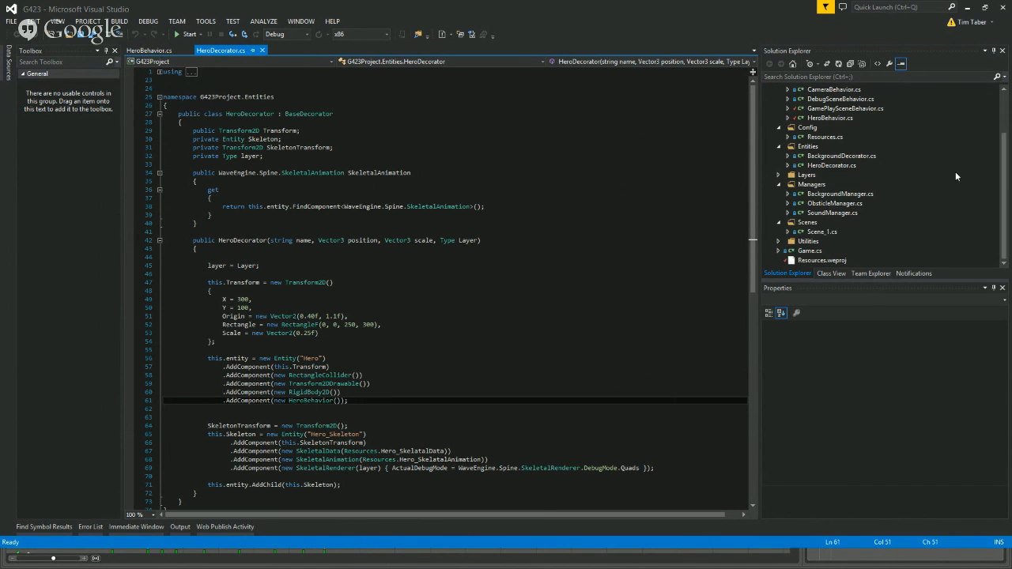
{"action": "left_click", "coordinate": [818, 261]}
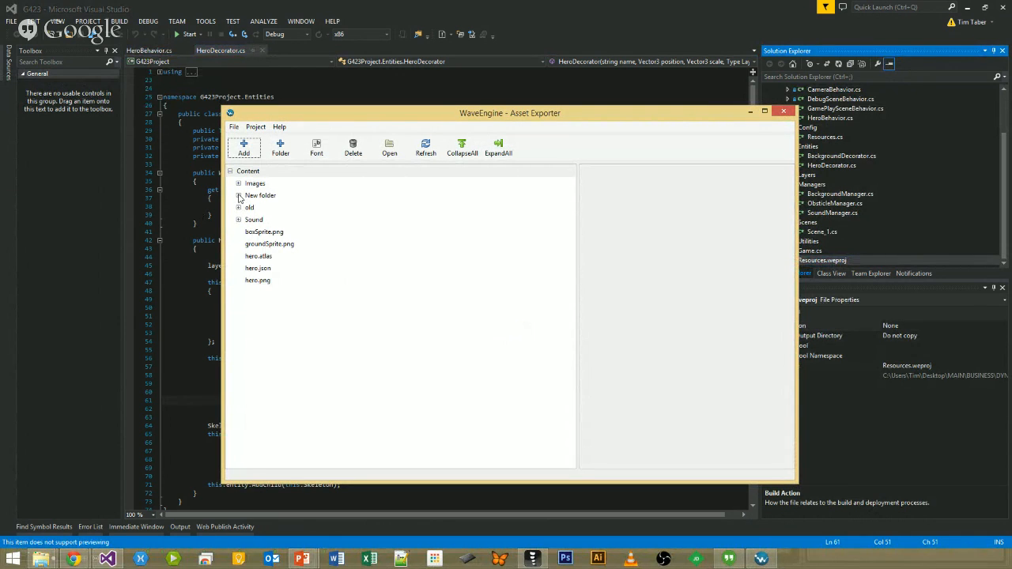
{"action": "left_click", "coordinate": [238, 195]}
{"action": "left_click", "coordinate": [237, 195]}
{"action": "left_click", "coordinate": [237, 183]}
{"action": "left_click", "coordinate": [238, 184]}
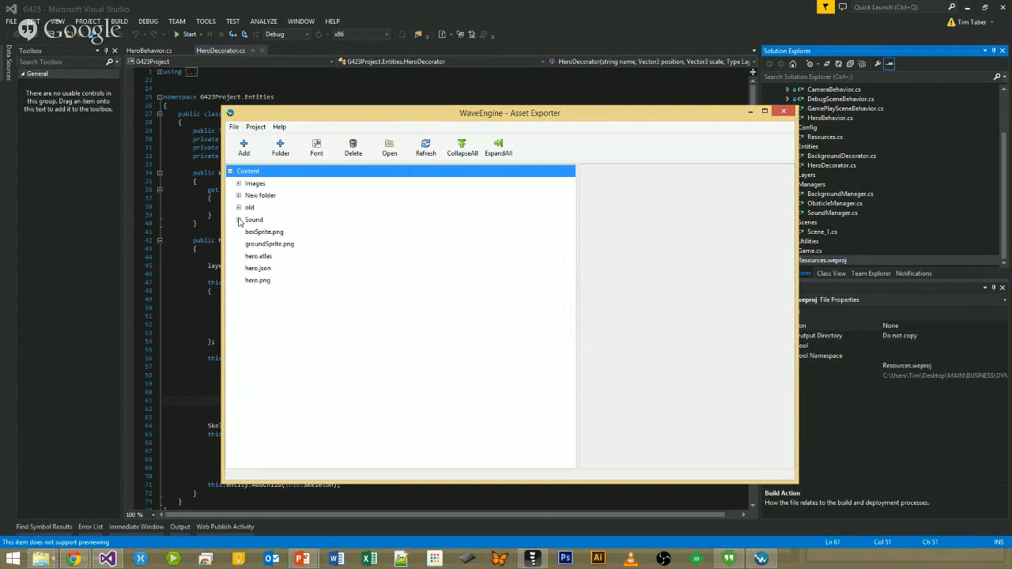
Inspect the exported hero.atlas, hero.json and hero.png assets, including the hero.png preview and output settings.
{"action": "left_click", "coordinate": [267, 260]}
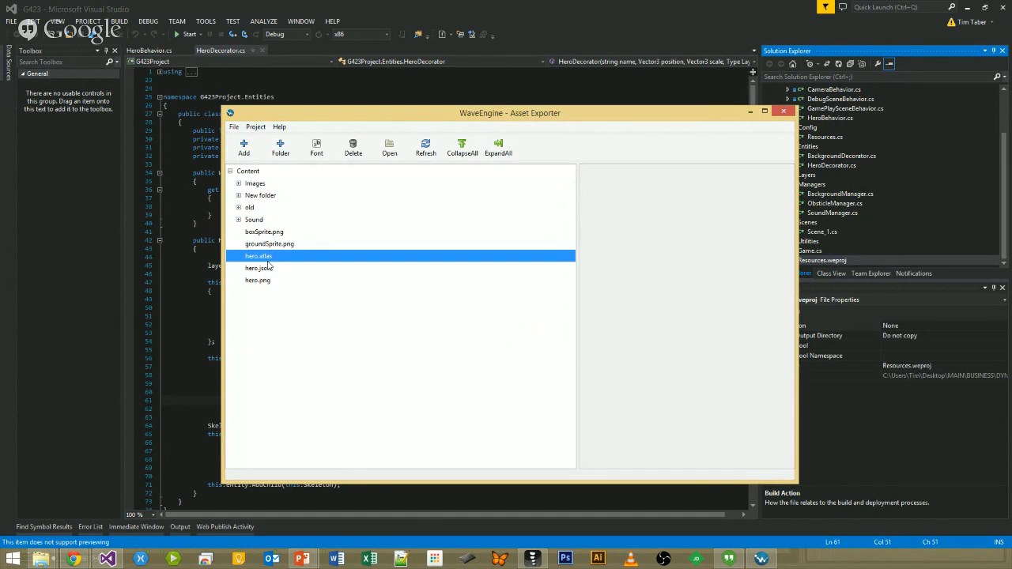
{"action": "left_click", "coordinate": [267, 270]}
{"action": "left_click", "coordinate": [267, 281]}
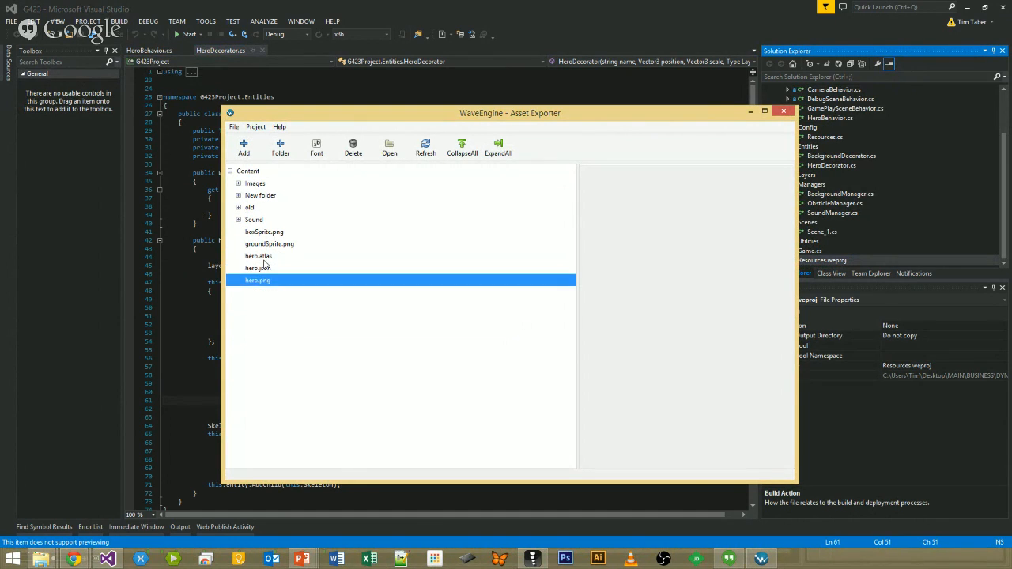
{"action": "left_click", "coordinate": [265, 258]}
{"action": "left_click", "coordinate": [266, 281]}
{"action": "left_click", "coordinate": [261, 257]}
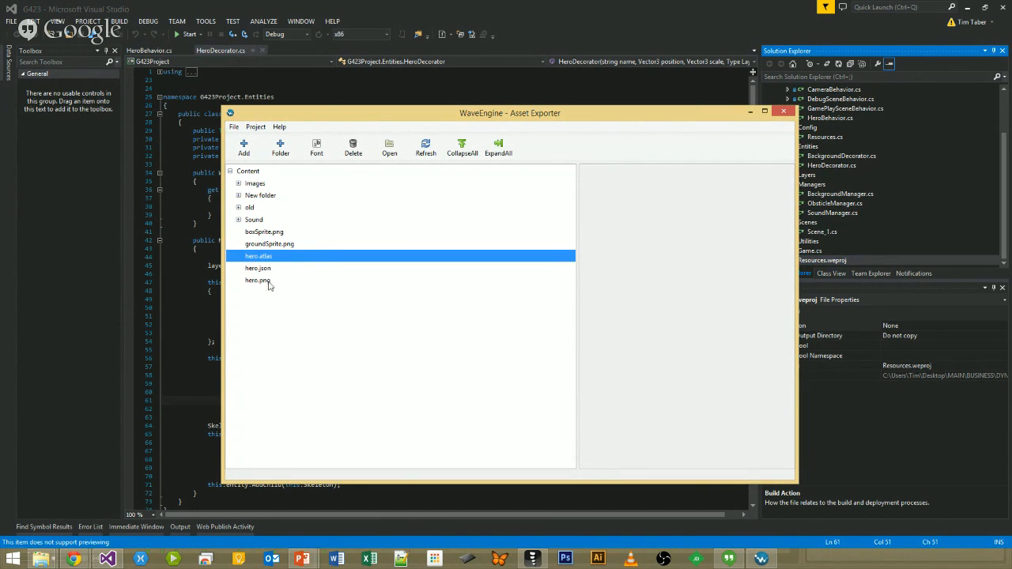
{"action": "left_click", "coordinate": [261, 282]}
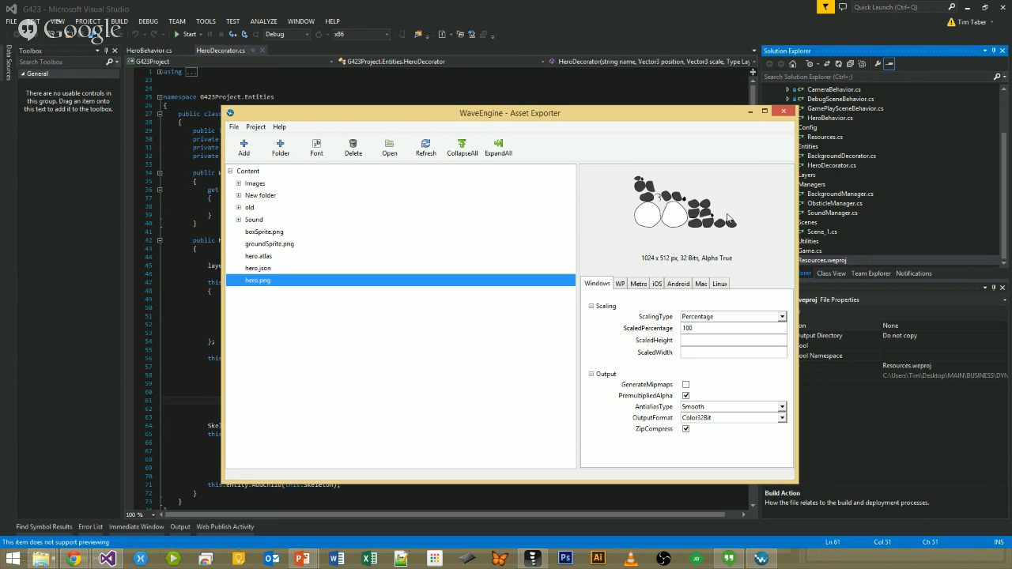
{"action": "left_click", "coordinate": [257, 270]}
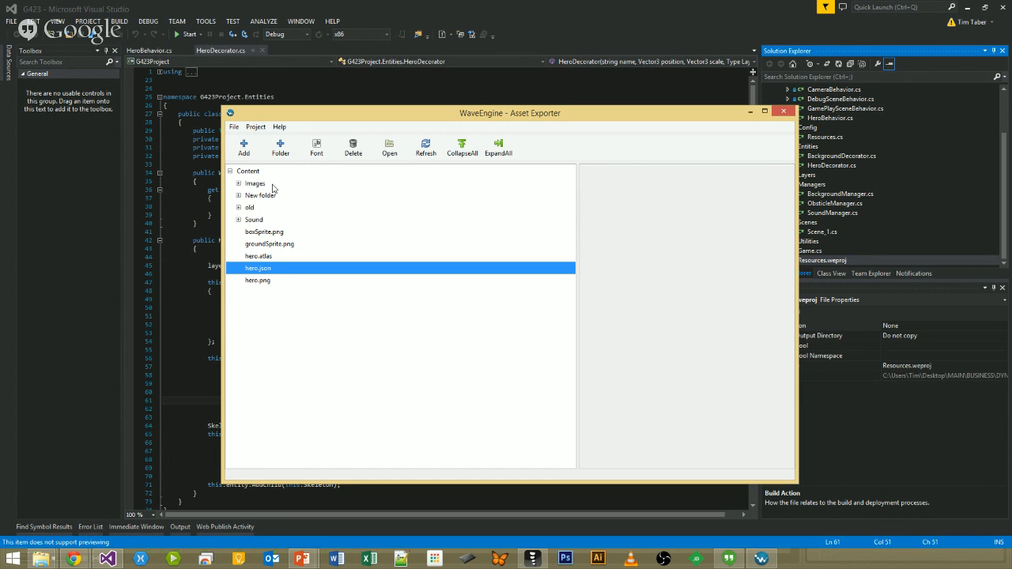
Return to HeroDecorator.cs in Visual Studio, enlarge the code, and highlight the block that builds the Hero_Skeleton entity.
{"action": "left_click", "coordinate": [284, 5]}
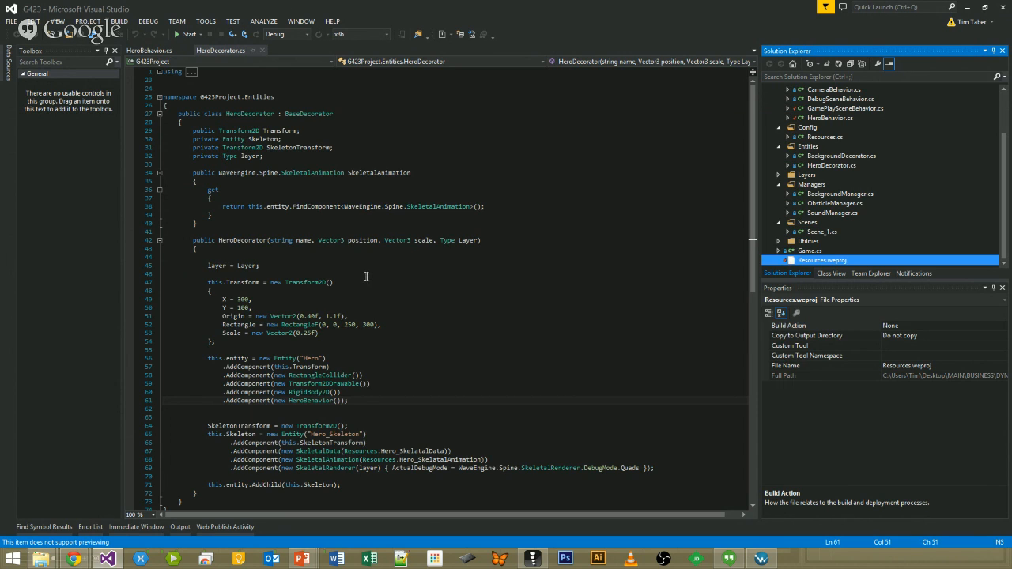
{"action": "scroll", "coordinate": [341, 218], "scroll_direction": "up", "scroll_amount": 5}
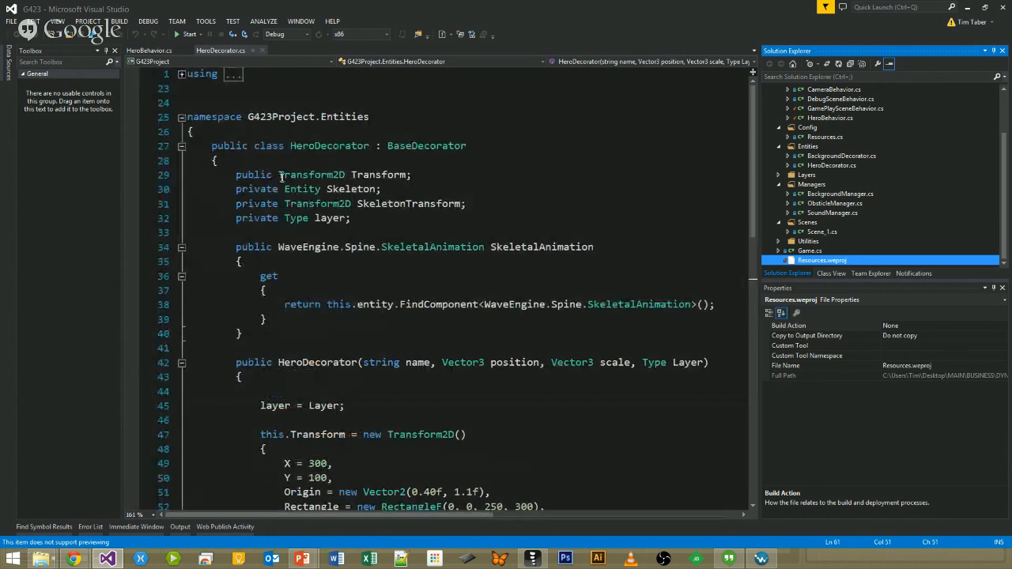
{"action": "scroll", "coordinate": [433, 277], "scroll_direction": "down", "scroll_amount": 6}
{"action": "scroll", "coordinate": [432, 277], "scroll_direction": "down", "scroll_amount": 3}
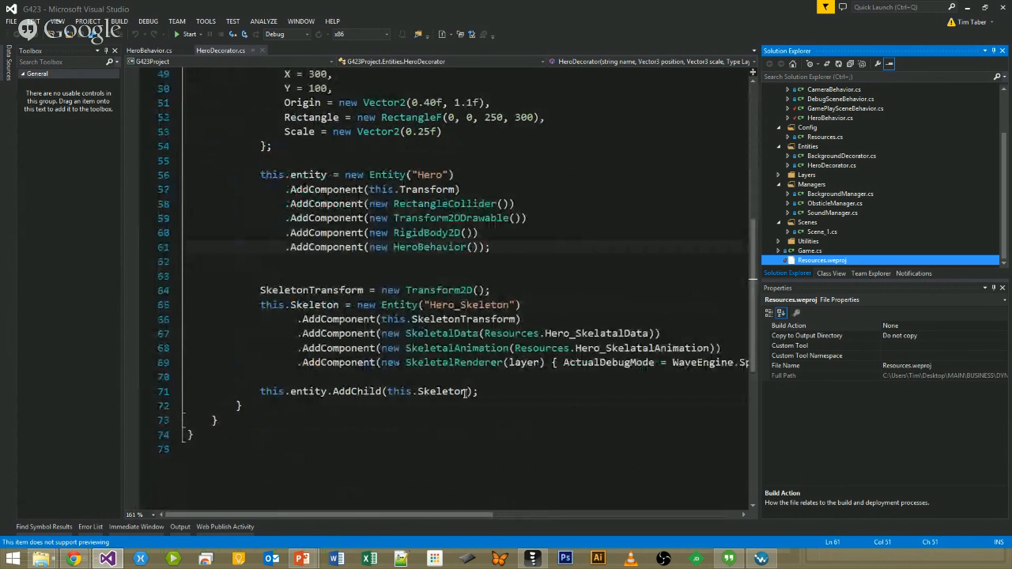
{"action": "left_click_drag", "start_coordinate": [248, 290], "coordinate": [242, 381]}
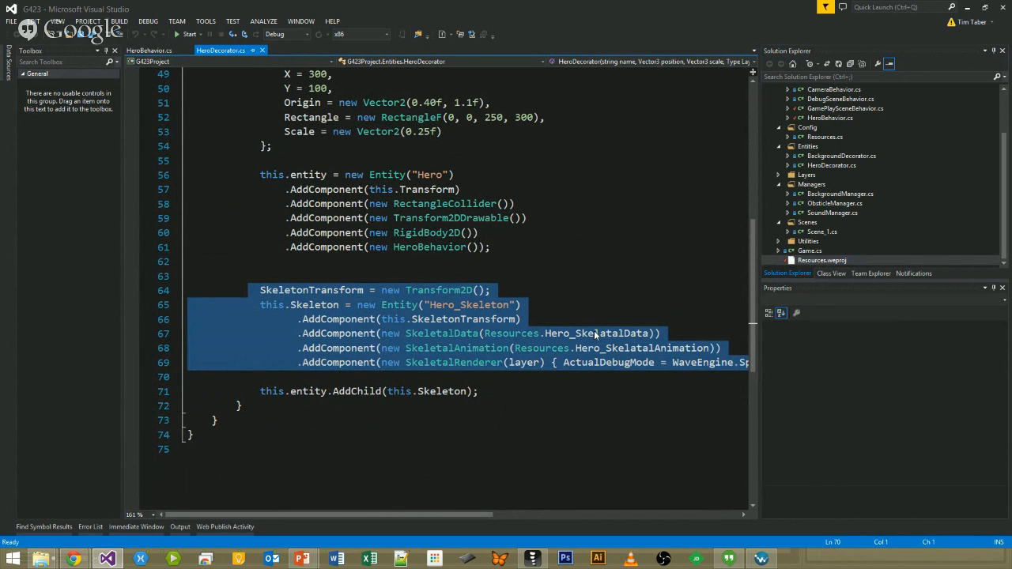
{"action": "left_click", "coordinate": [592, 413]}
{"action": "right_click", "coordinate": [592, 413]}
{"action": "left_click", "coordinate": [651, 393]}
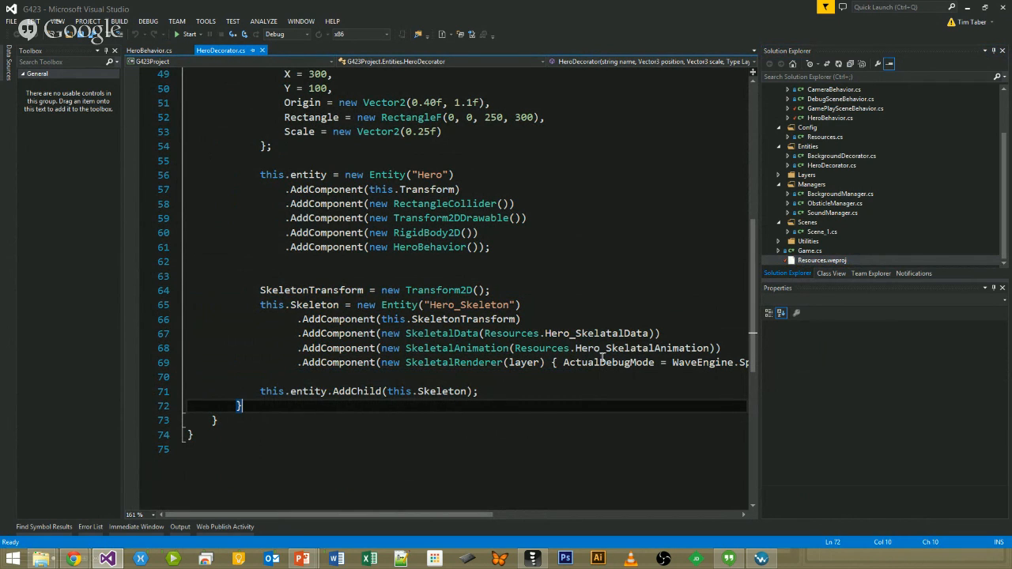
Examine the SkeletalData, SkeletalAnimation and SkeletalRenderer component lines of the Hero_Skeleton entity through to the end of the renderer line.
{"action": "scroll", "coordinate": [570, 416], "scroll_direction": "down", "scroll_amount": 1}
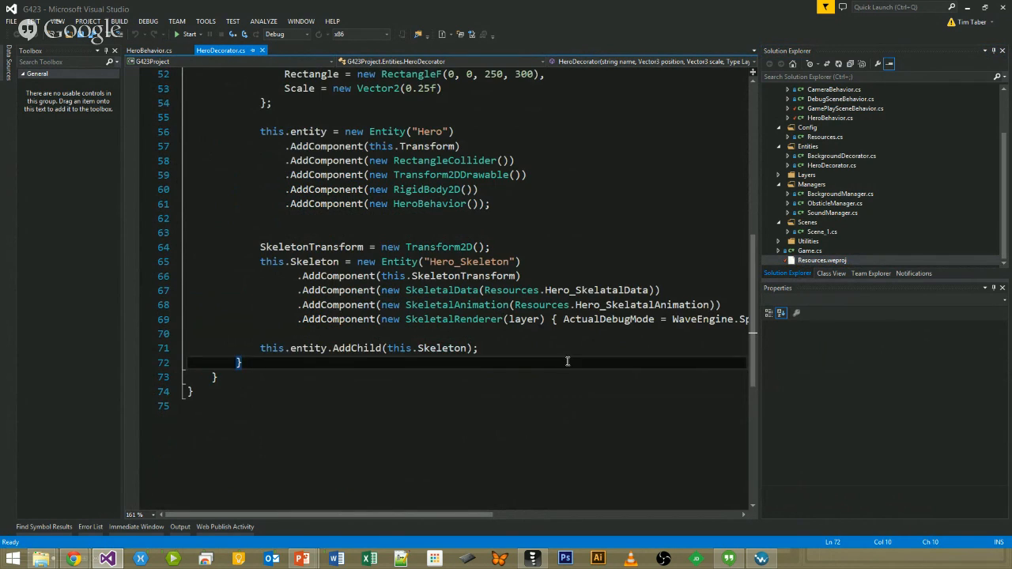
{"action": "right_click", "coordinate": [671, 384]}
{"action": "left_click", "coordinate": [441, 290]}
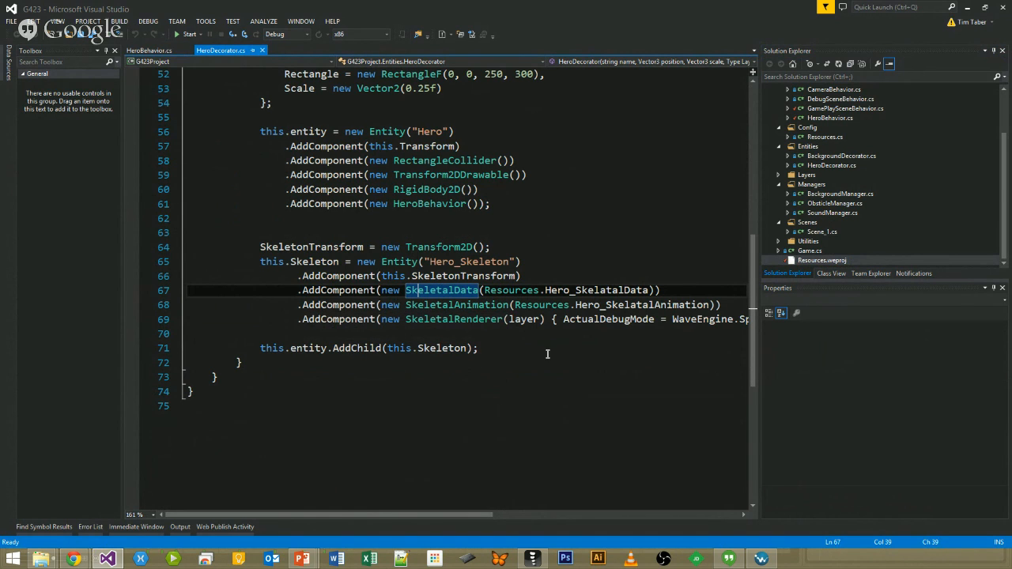
{"action": "left_click", "coordinate": [589, 357]}
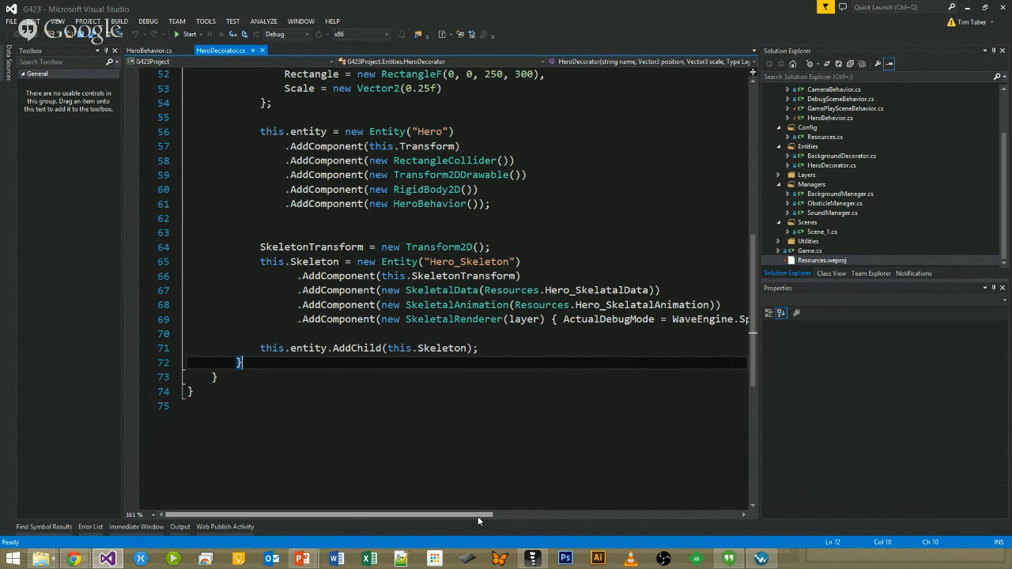
{"action": "left_click_drag", "start_coordinate": [476, 514], "coordinate": [559, 515]}
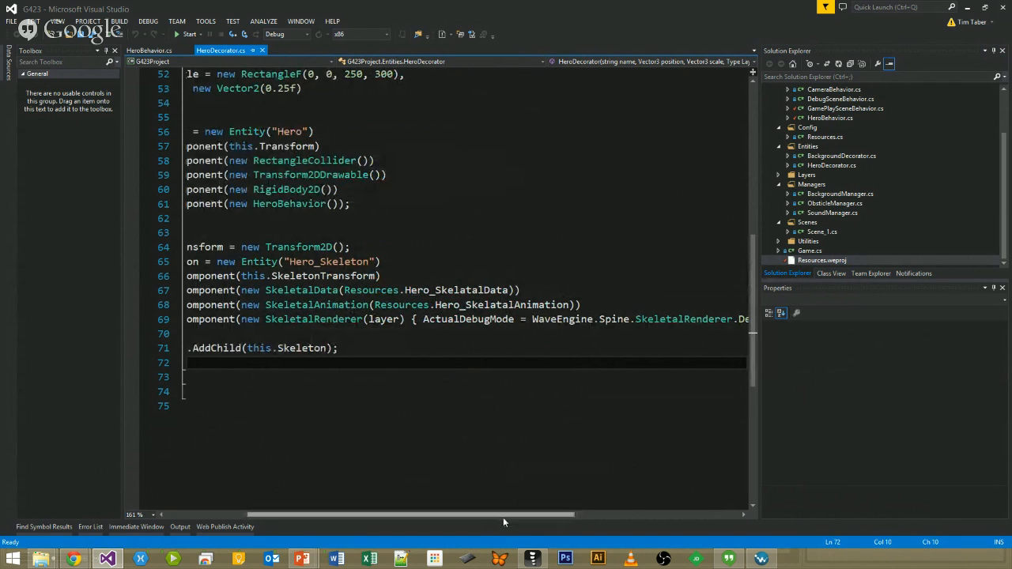
{"action": "left_click_drag", "start_coordinate": [500, 514], "coordinate": [585, 515]}
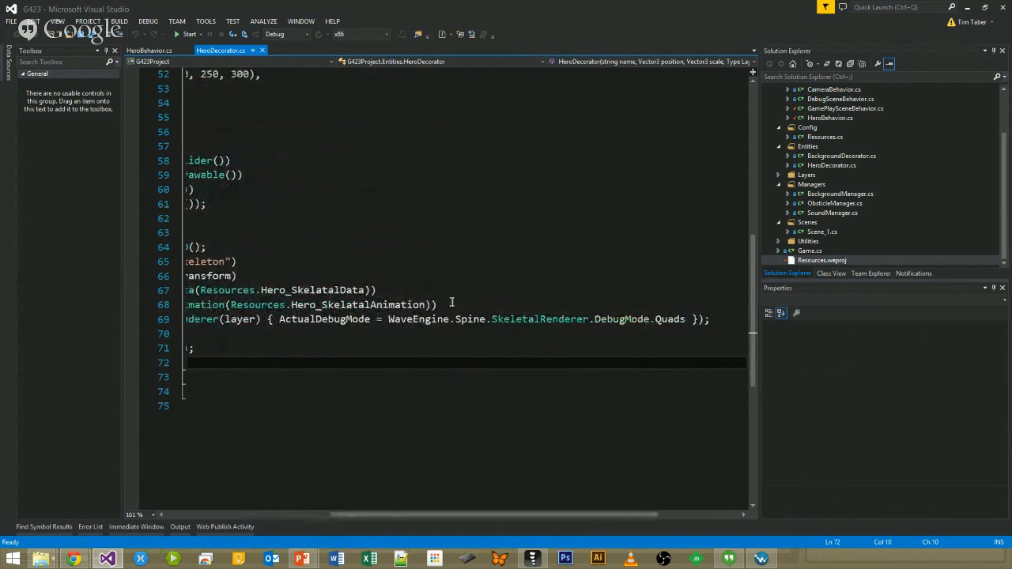
{"action": "left_click_drag", "start_coordinate": [395, 514], "coordinate": [206, 514]}
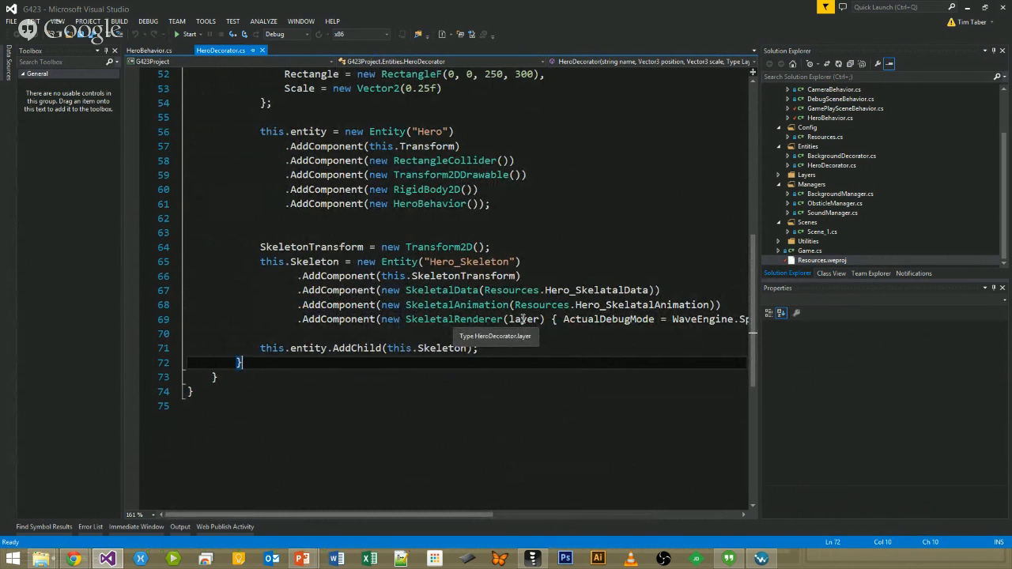
Look back over the constructor and select the skeleton setup code in lines 63 to 70.
{"action": "left_click", "coordinate": [523, 391]}
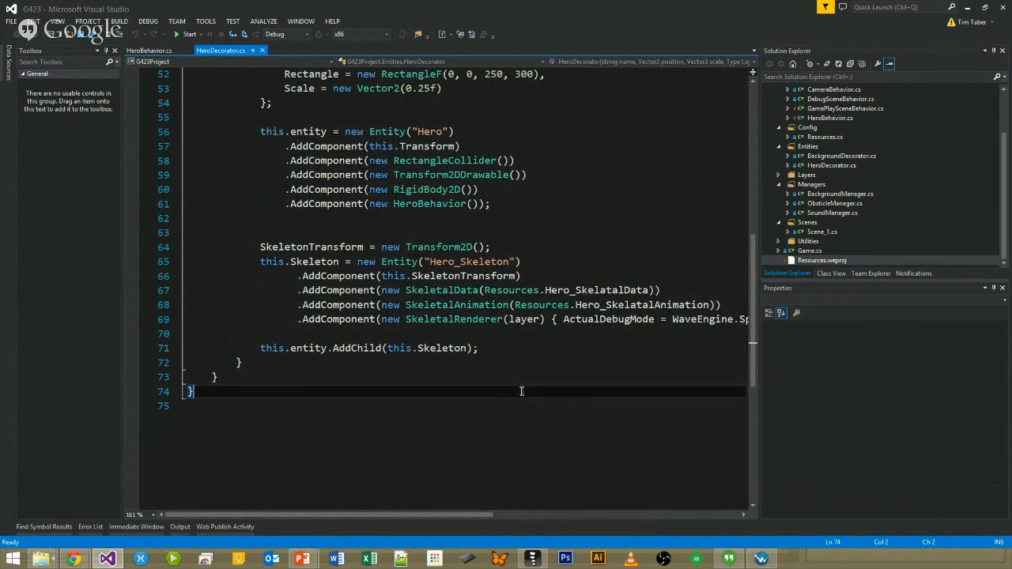
{"action": "scroll", "coordinate": [522, 391], "scroll_direction": "up", "scroll_amount": 3}
{"action": "scroll", "coordinate": [523, 391], "scroll_direction": "down", "scroll_amount": 2}
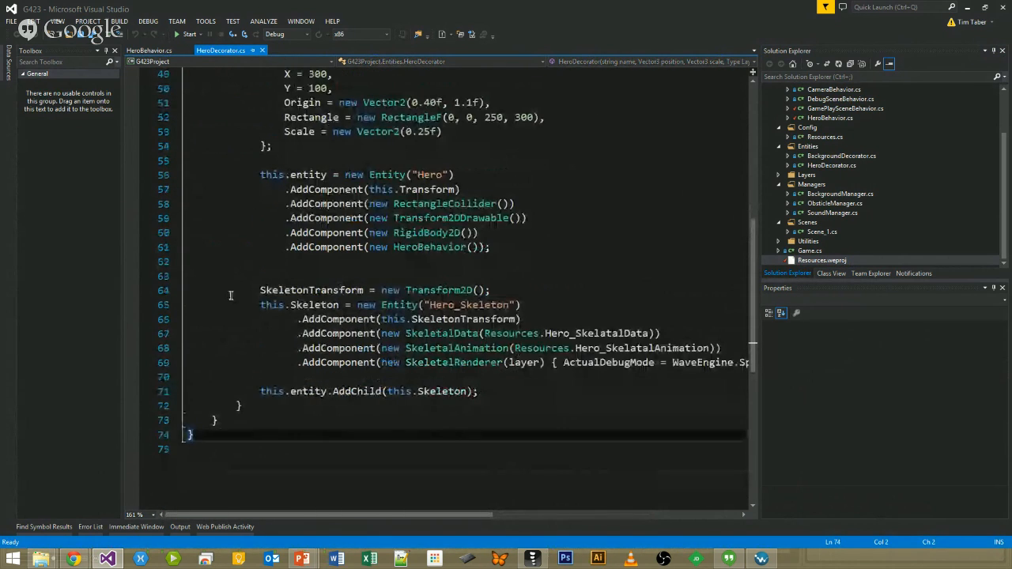
{"action": "left_click_drag", "start_coordinate": [214, 279], "coordinate": [397, 373]}
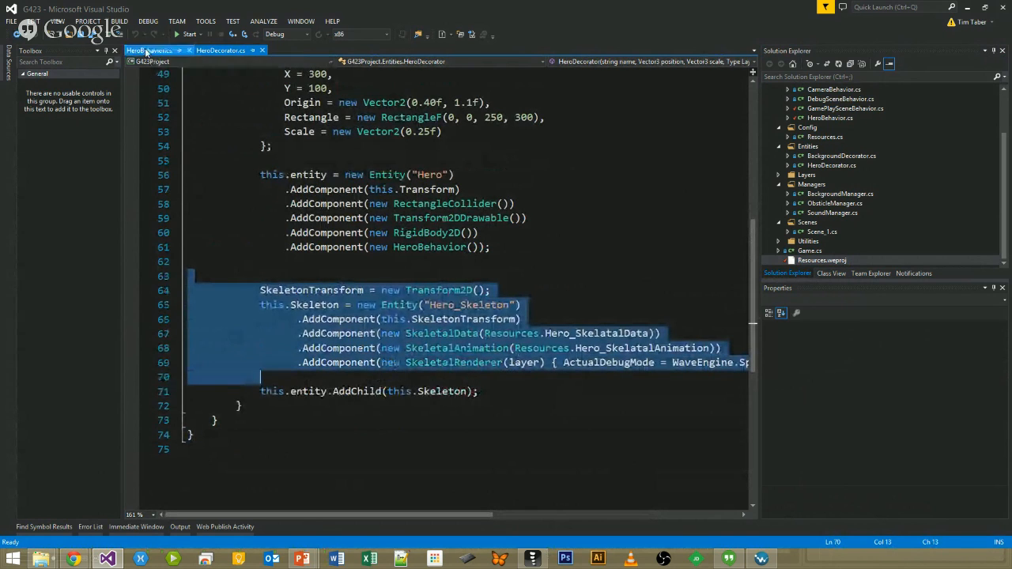
Switch to HeroBehavior.cs and look over its hero states, animation name strings and method list.
{"action": "left_click", "coordinate": [146, 52]}
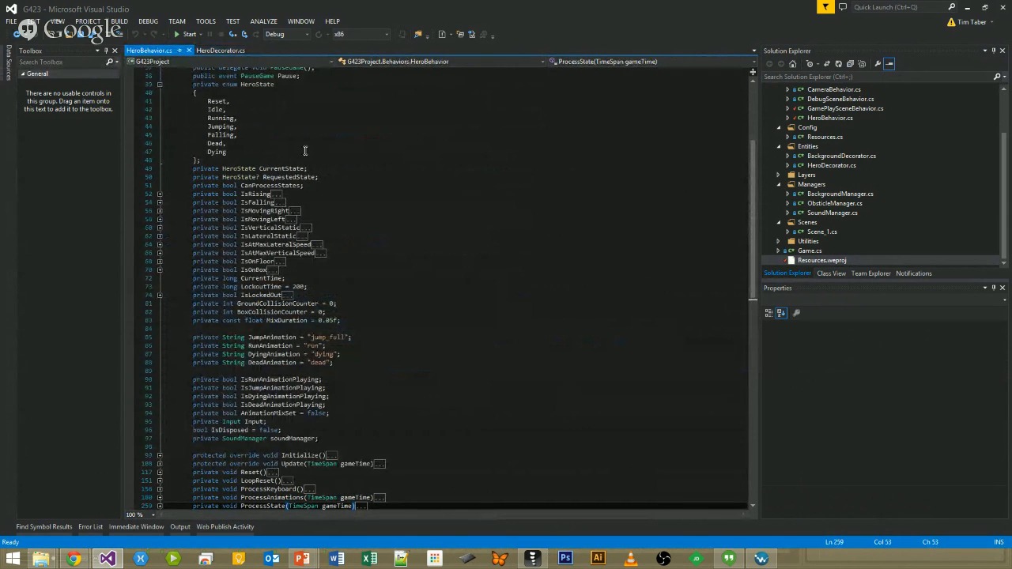
{"action": "scroll", "coordinate": [372, 315], "scroll_direction": "down", "scroll_amount": 6}
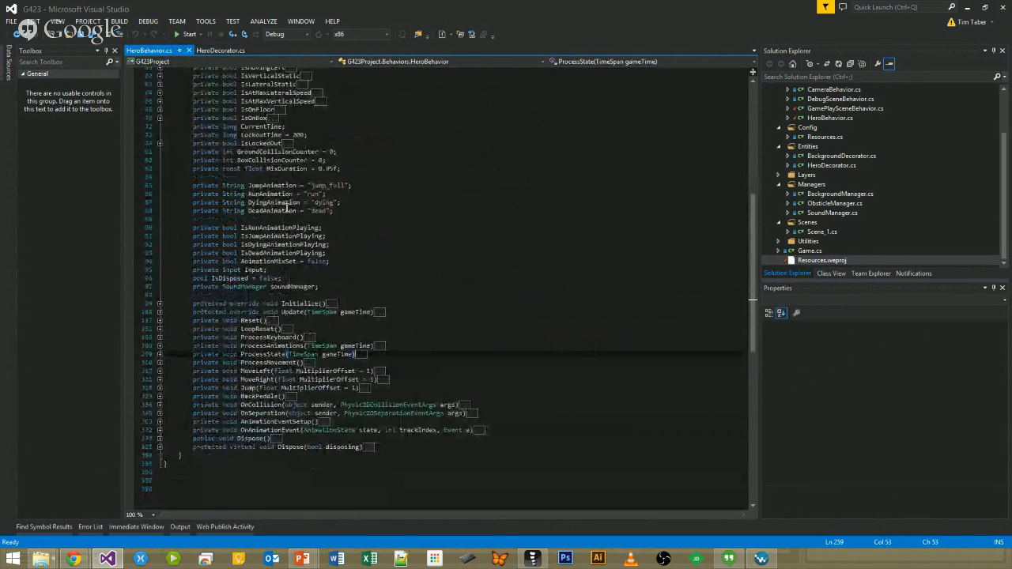
{"action": "scroll", "coordinate": [284, 207], "scroll_direction": "up", "scroll_amount": 4}
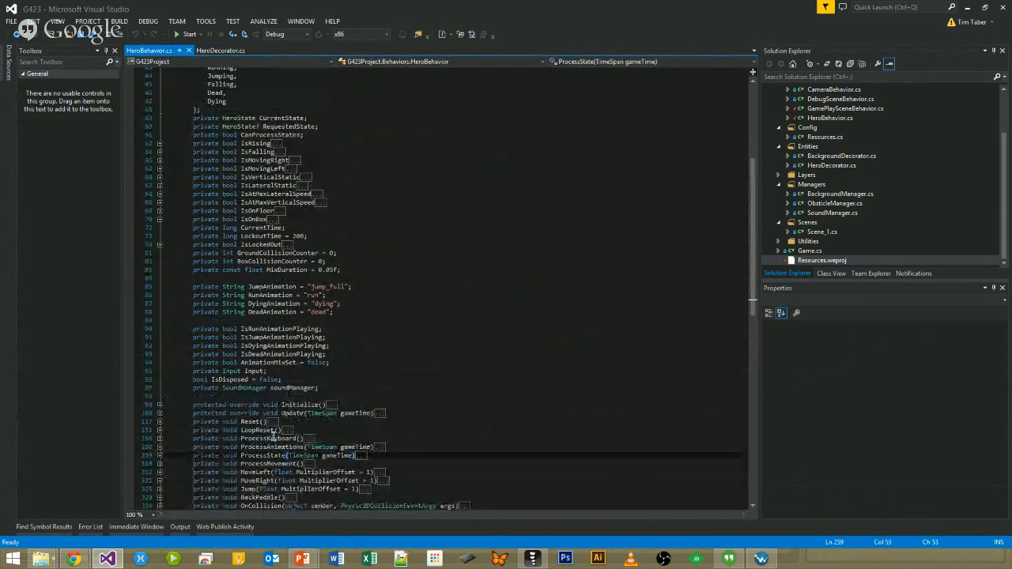
{"action": "scroll", "coordinate": [251, 429], "scroll_direction": "down", "scroll_amount": 2}
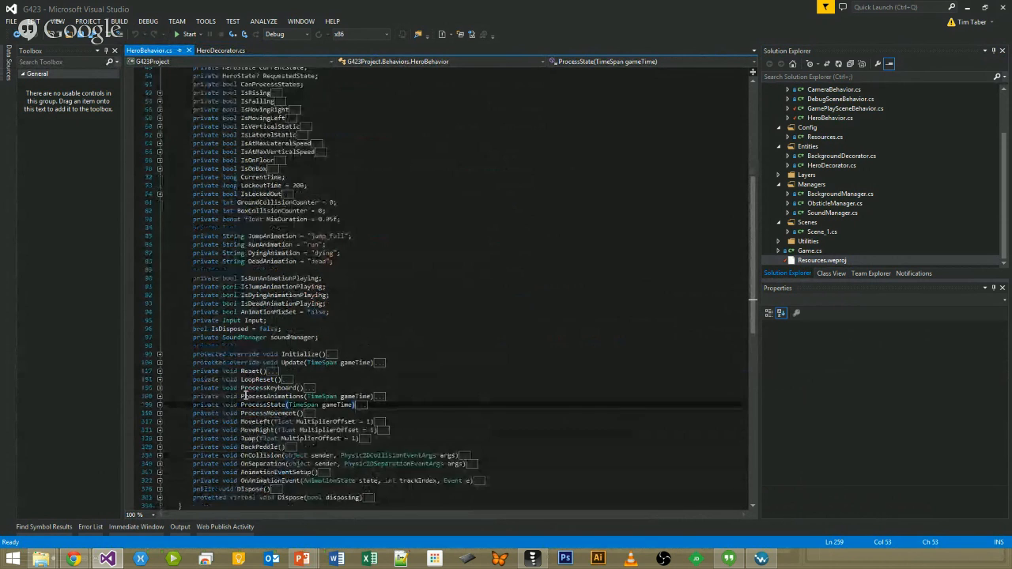
{"action": "scroll", "coordinate": [229, 364], "scroll_direction": "down", "scroll_amount": 4}
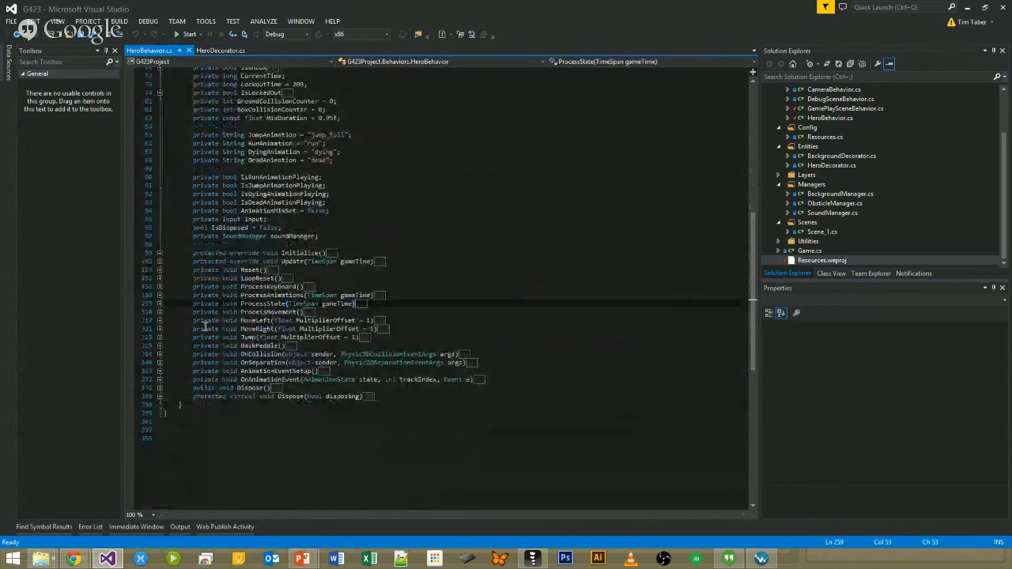
Expand the ProcessAnimations method and review its animation mixing and run animation code.
{"action": "left_click", "coordinate": [159, 294]}
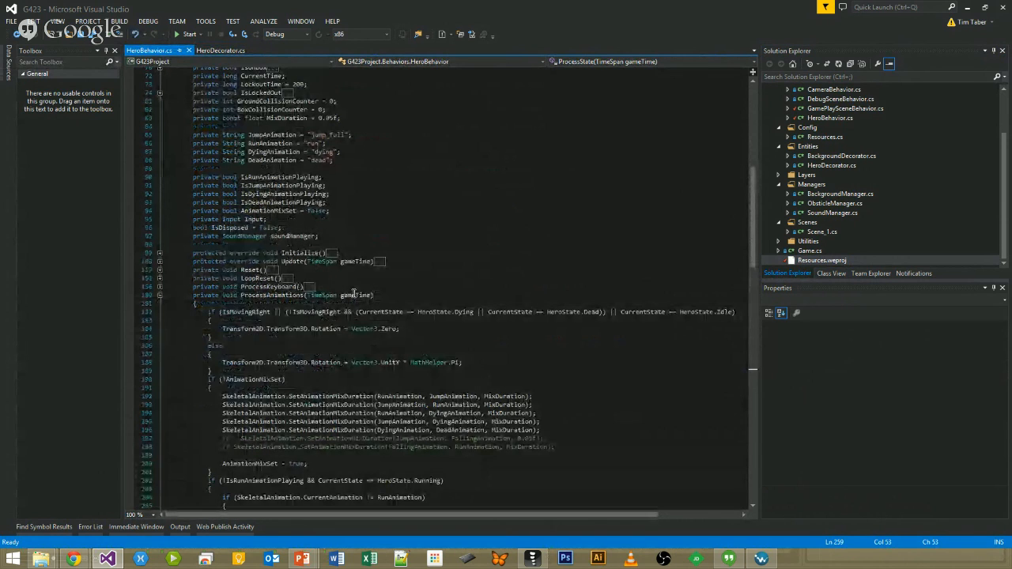
{"action": "scroll", "coordinate": [354, 295], "scroll_direction": "down", "scroll_amount": 3}
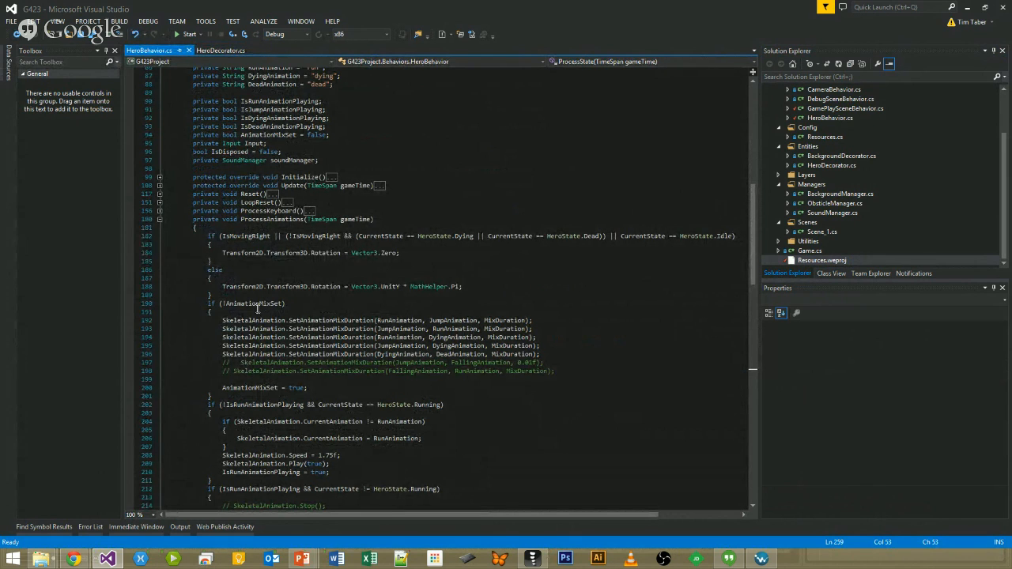
{"action": "scroll", "coordinate": [258, 338], "scroll_direction": "down", "scroll_amount": 3}
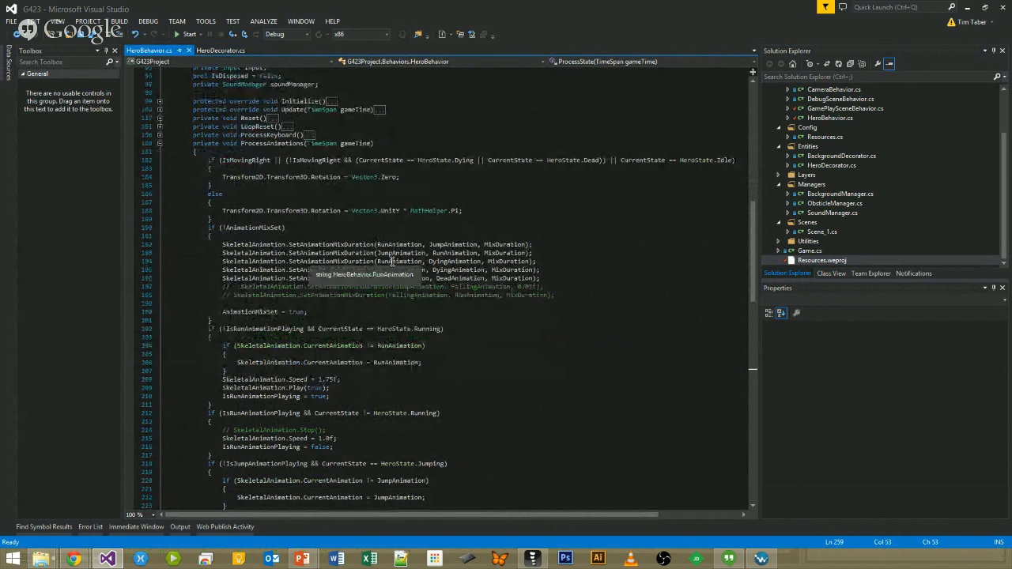
Trace the RunAnimation, JumpAnimation and MixDuration arguments of the first SetAnimationMixDuration call back to their declarations.
{"action": "left_click", "coordinate": [389, 244]}
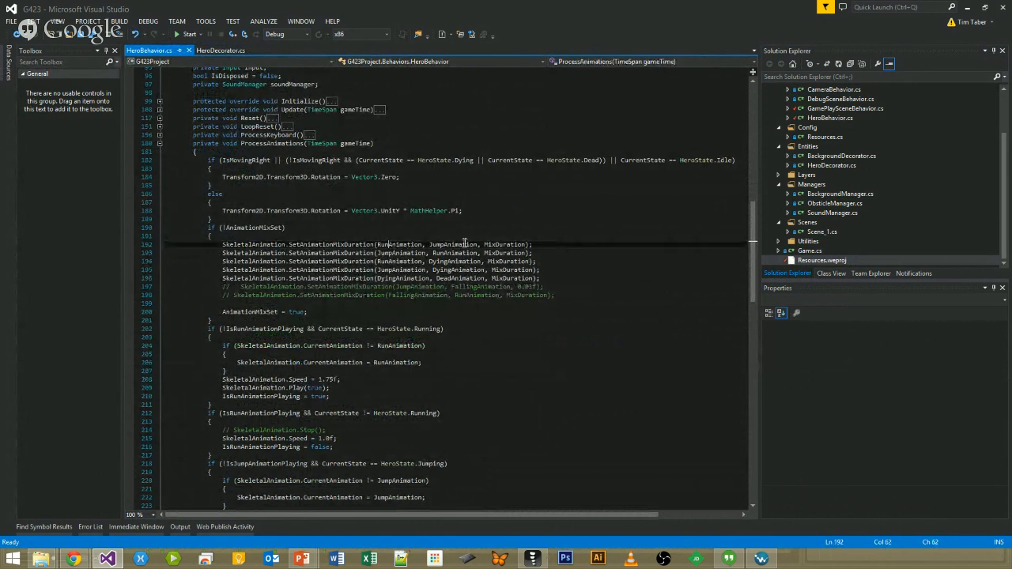
{"action": "left_click", "coordinate": [447, 244]}
{"action": "left_click", "coordinate": [499, 244]}
{"action": "scroll", "coordinate": [405, 270], "scroll_direction": "up", "scroll_amount": 9}
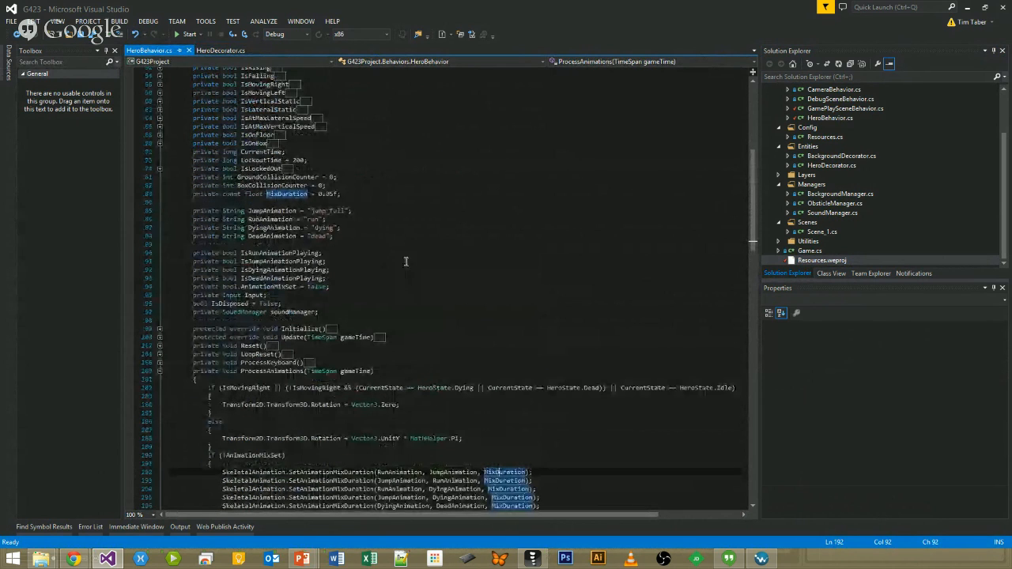
Check the value assigned to the MixDuration constant and highlight the first SetAnimationMixDuration call in ProcessAnimations.
{"action": "left_click", "coordinate": [332, 195]}
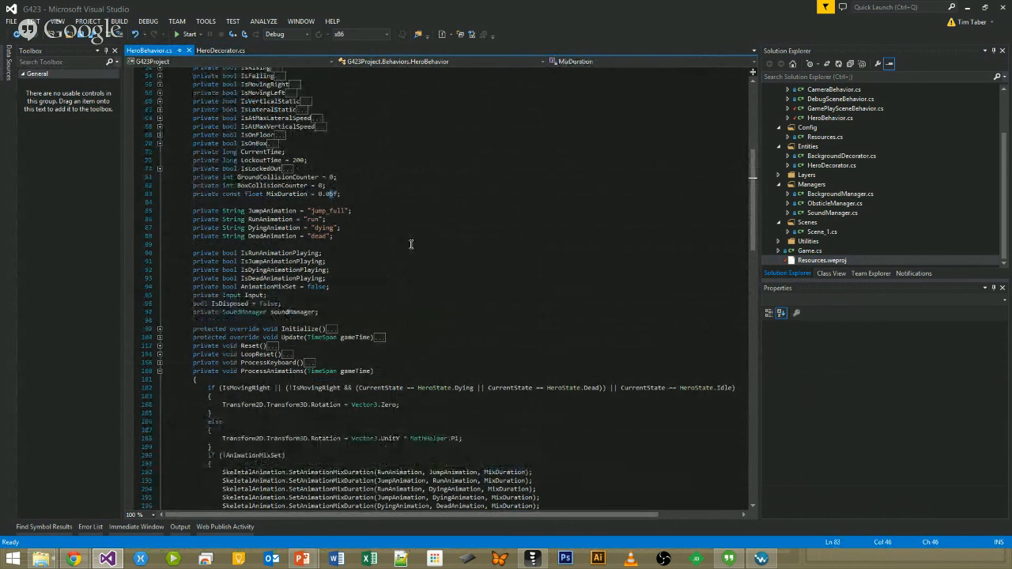
{"action": "scroll", "coordinate": [410, 252], "scroll_direction": "down", "scroll_amount": 10}
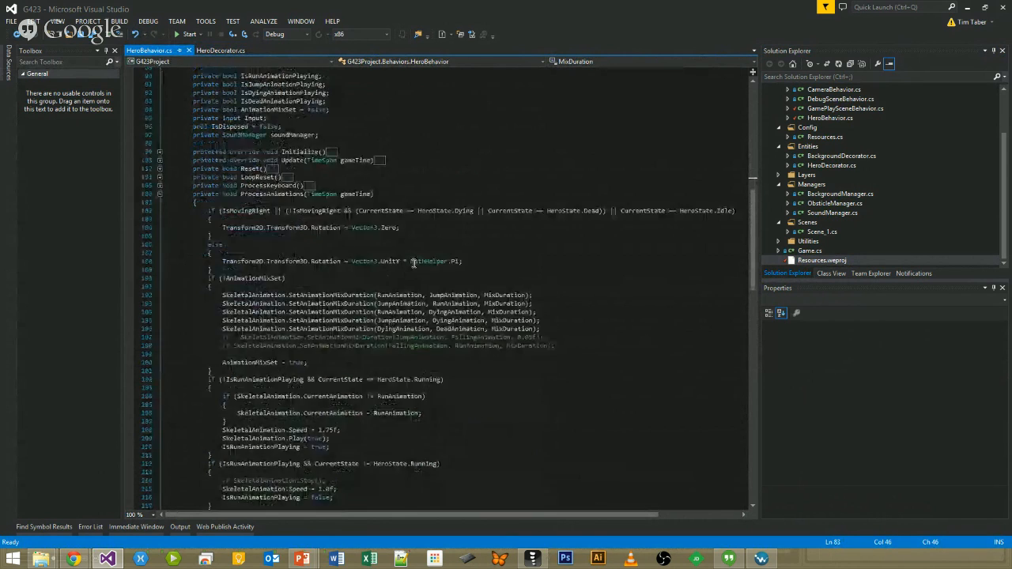
{"action": "left_click_drag", "start_coordinate": [556, 220], "coordinate": [179, 220]}
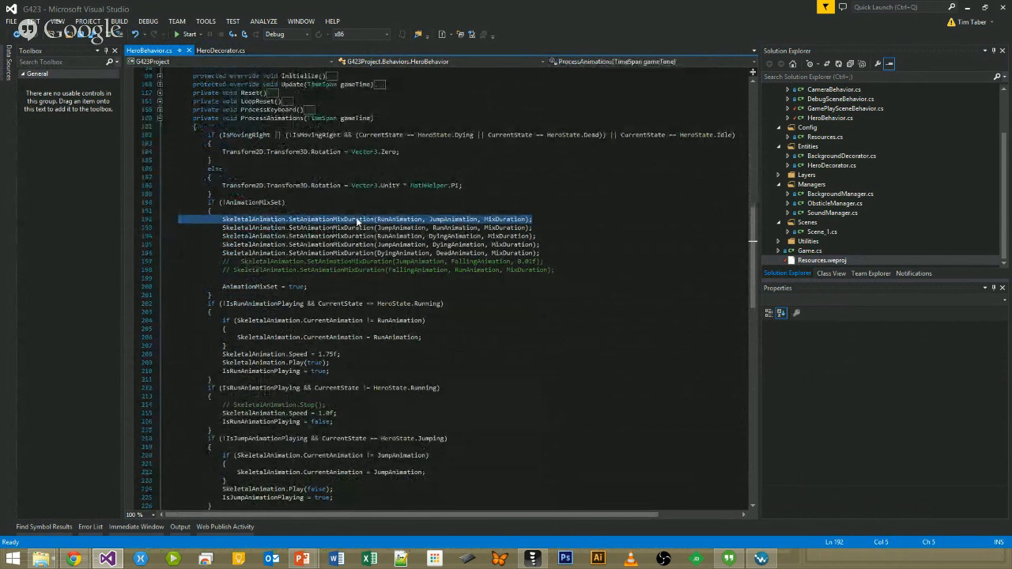
{"action": "left_click", "coordinate": [551, 337]}
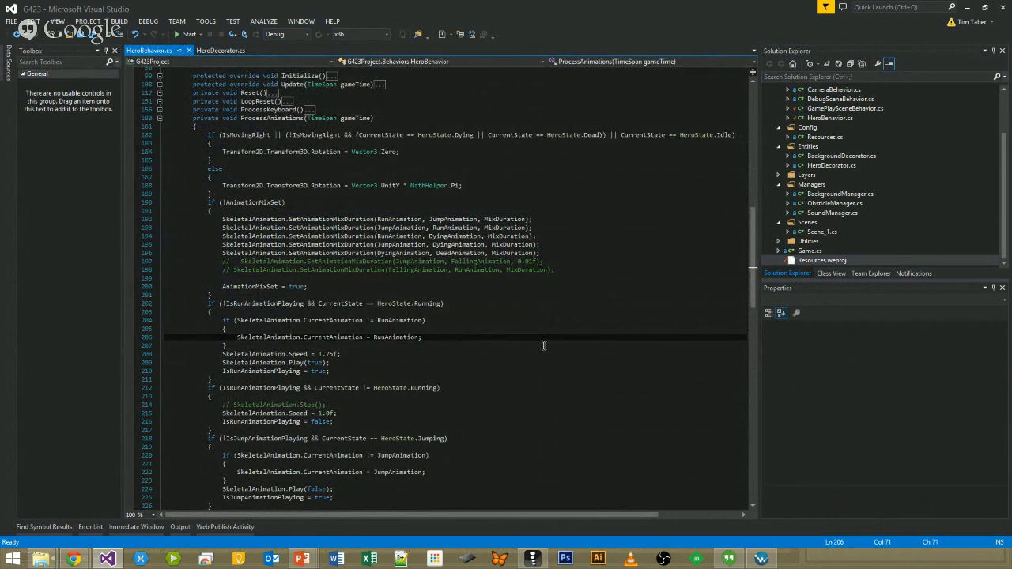
Select the run animation block in lines 202 to 211 and examine its check and assignment of CurrentAnimation.
{"action": "scroll", "coordinate": [542, 343], "scroll_direction": "down", "scroll_amount": 3}
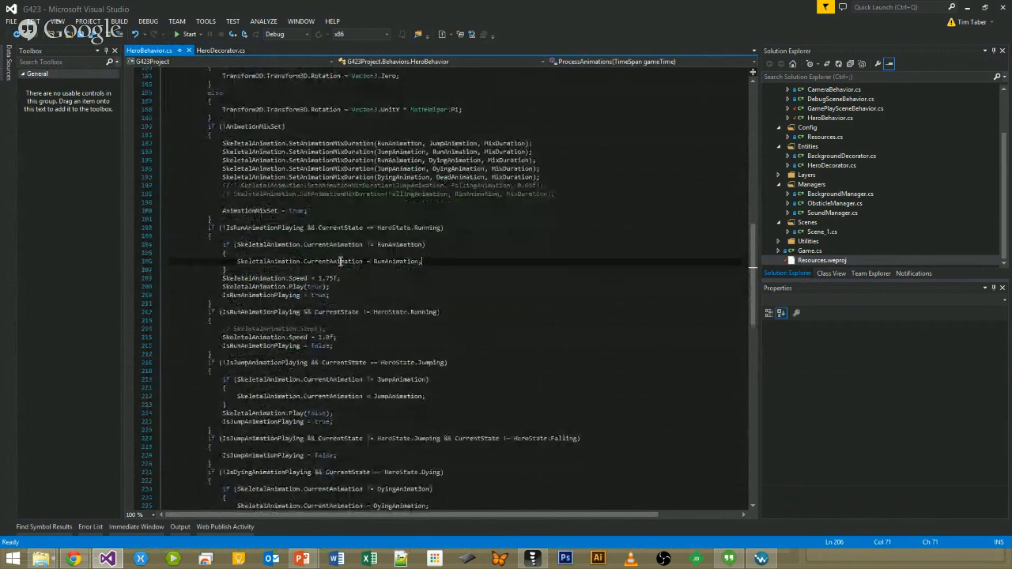
{"action": "left_click_drag", "start_coordinate": [187, 228], "coordinate": [232, 303]}
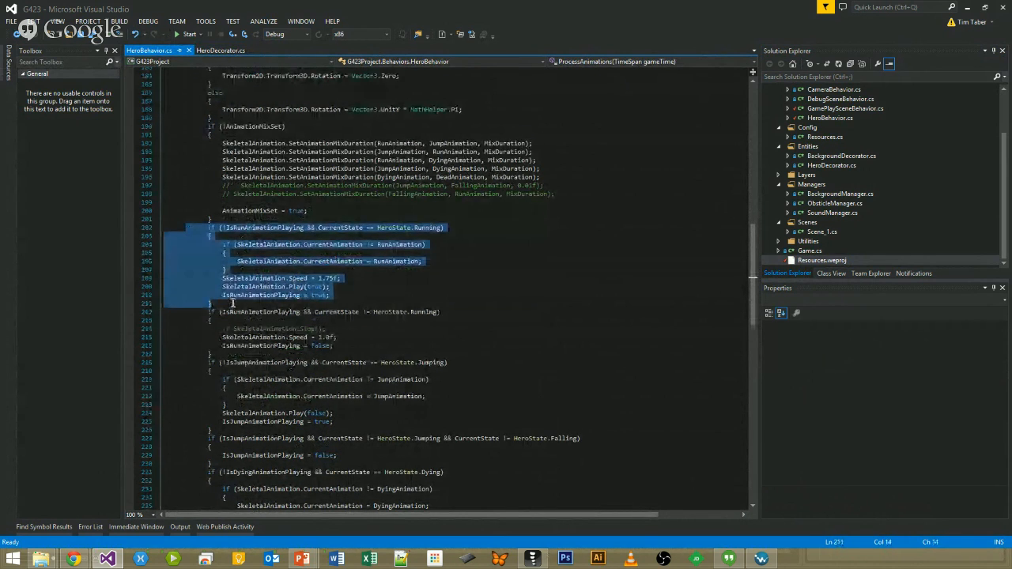
{"action": "left_click", "coordinate": [266, 244]}
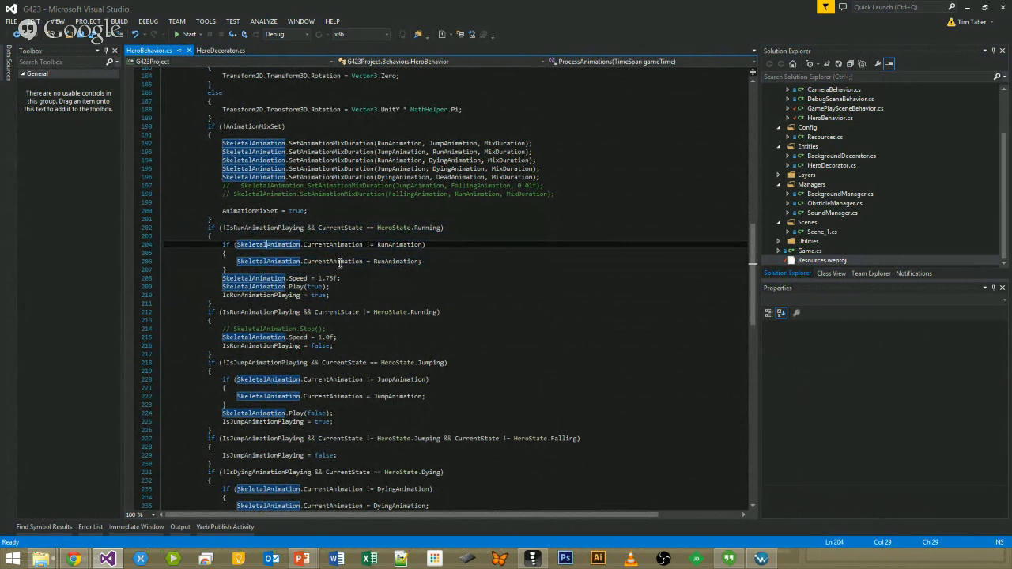
{"action": "left_click", "coordinate": [257, 267]}
{"action": "left_click", "coordinate": [336, 261]}
{"action": "key", "text": "End"}
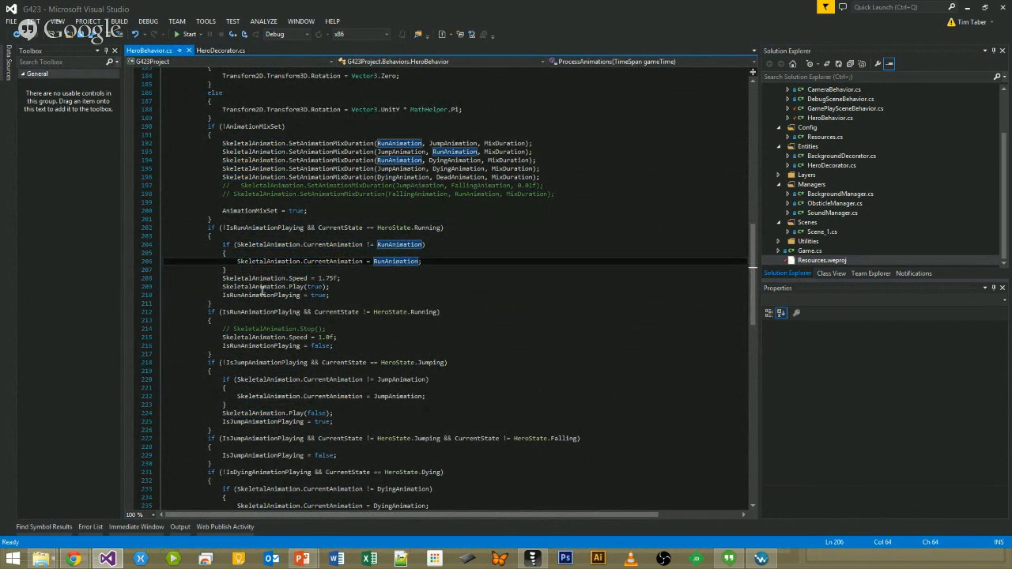
Examine the run block's SkeletalAnimation.Play call and highlight its Speed = 1.75f assignment.
{"action": "left_click", "coordinate": [281, 286]}
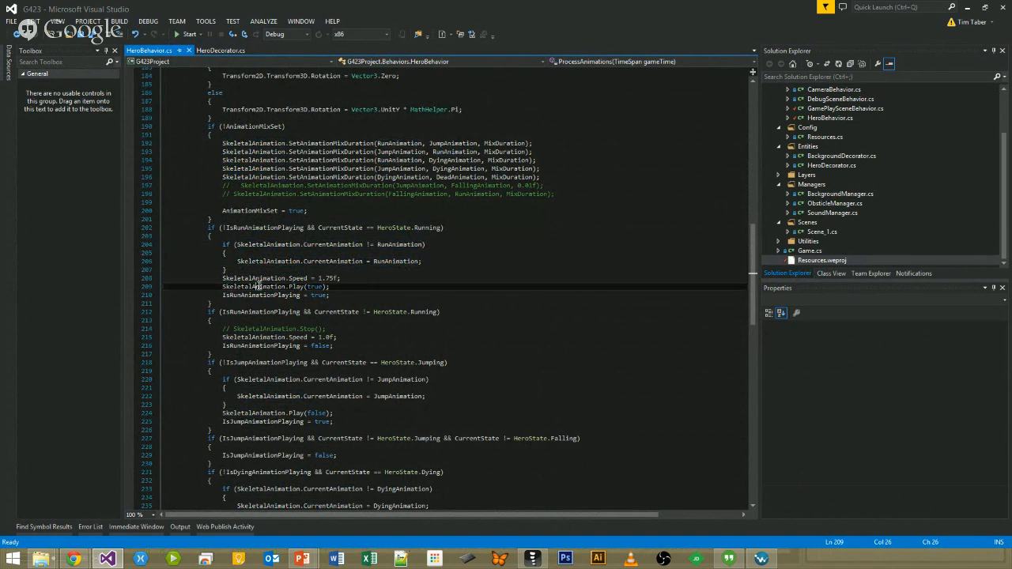
{"action": "left_click", "coordinate": [340, 278]}
{"action": "left_click_drag", "start_coordinate": [341, 278], "coordinate": [288, 279]}
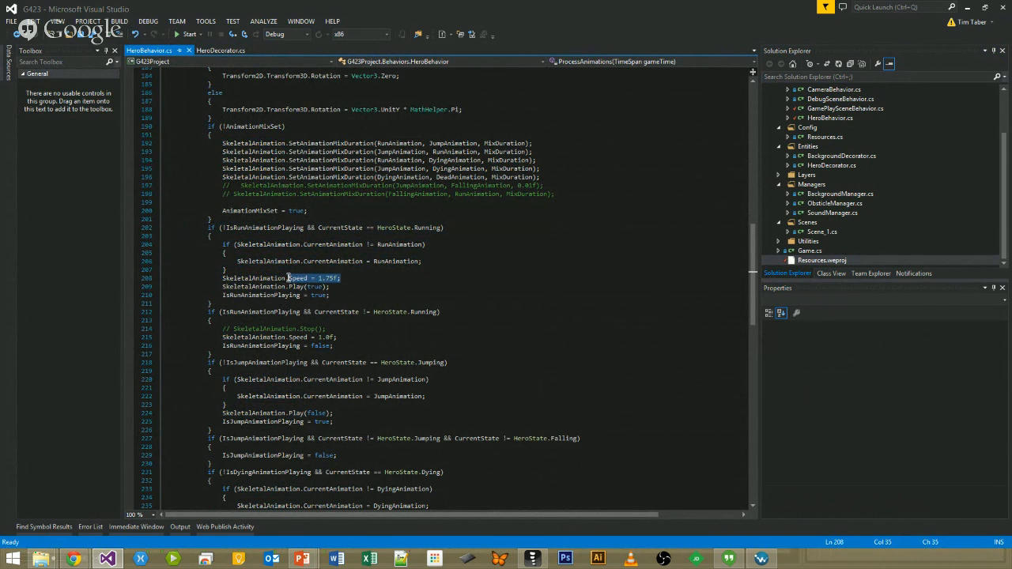
{"action": "left_click", "coordinate": [411, 305]}
{"action": "scroll", "coordinate": [410, 305], "scroll_direction": "up", "scroll_amount": 5}
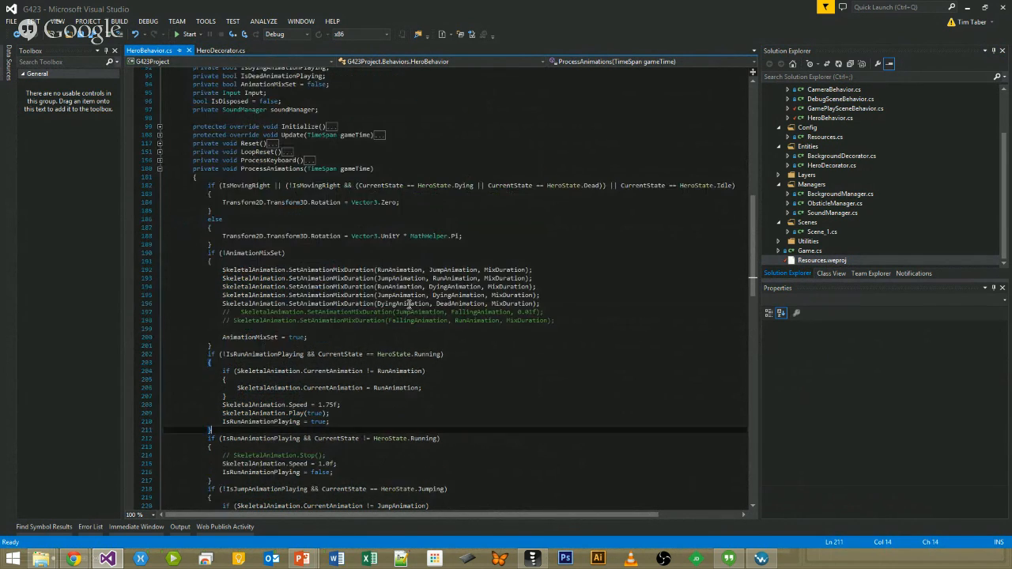
Expand the AnimationEventSetup and OnAnimationEvent methods and inspect where the OnAnimationEvent handler is attached.
{"action": "scroll", "coordinate": [409, 304], "scroll_direction": "down", "scroll_amount": 20}
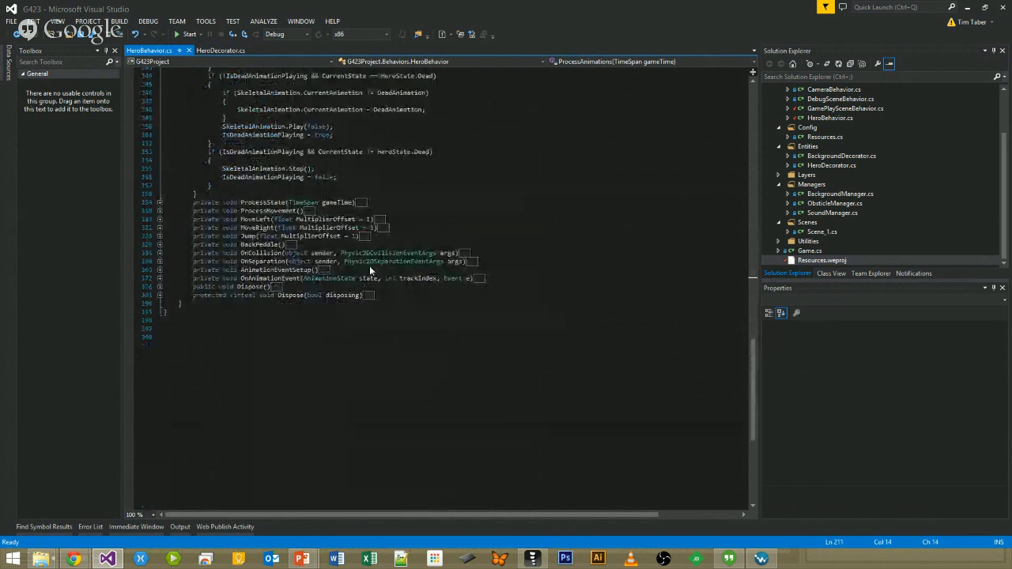
{"action": "left_click", "coordinate": [263, 269]}
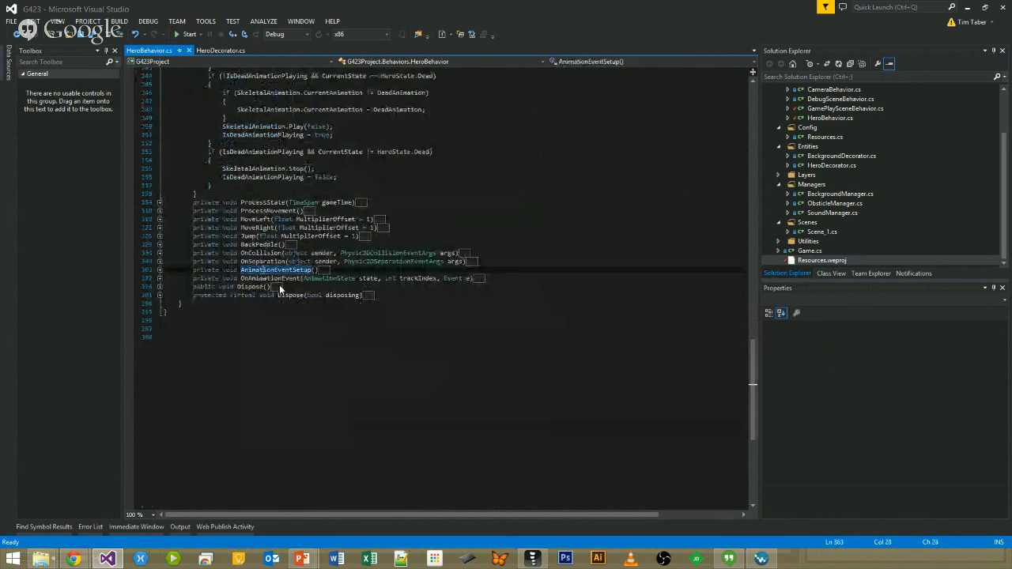
{"action": "left_click", "coordinate": [159, 270]}
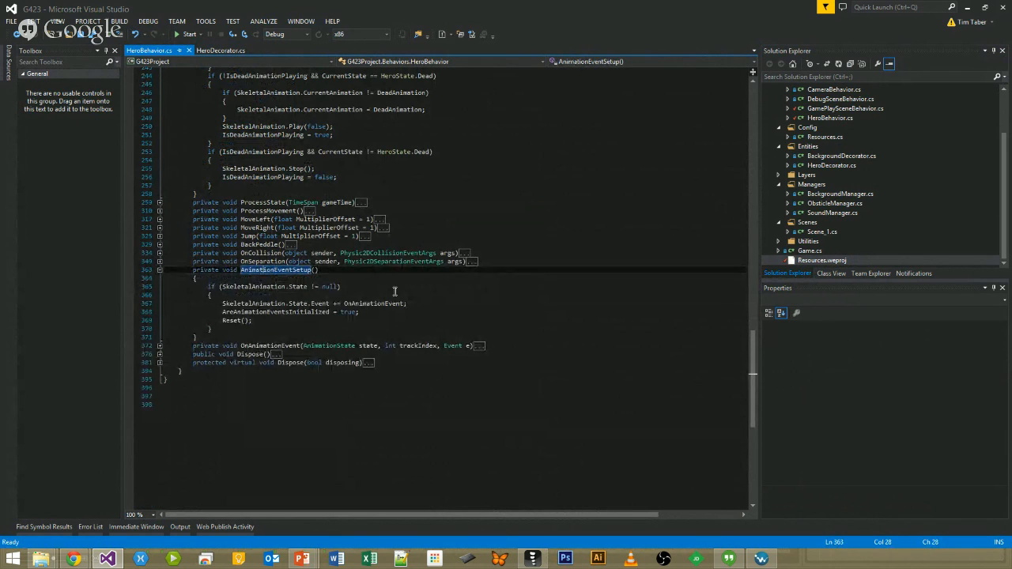
{"action": "left_click", "coordinate": [366, 305]}
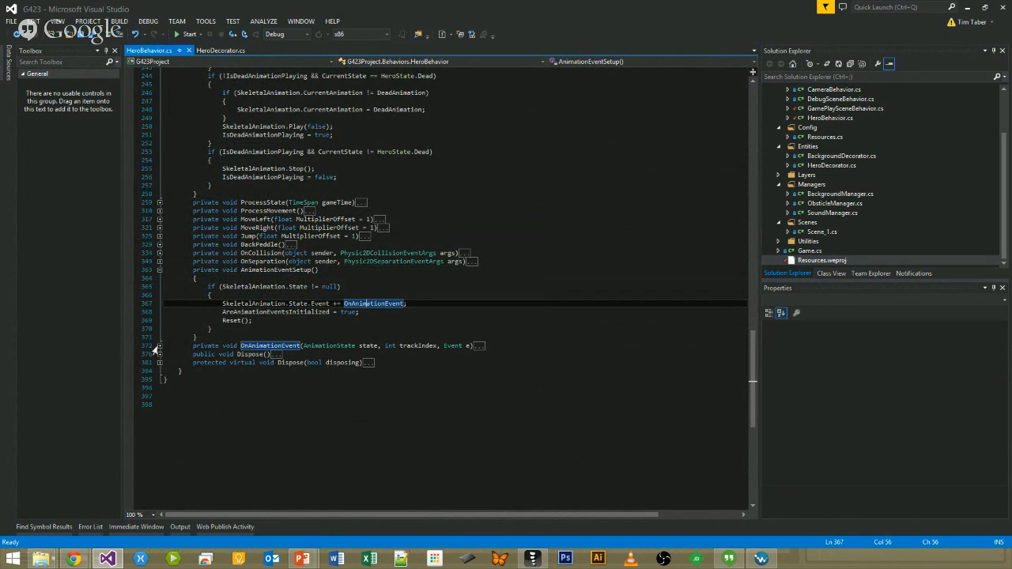
{"action": "left_click", "coordinate": [159, 346]}
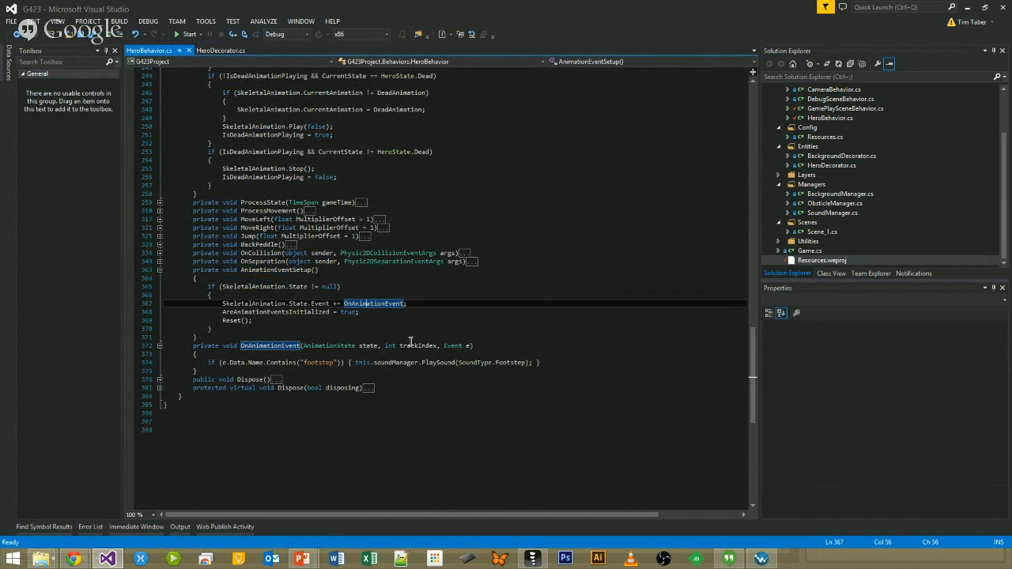
Examine the "footstep" name check and the SoundType.Footstep sound call inside OnAnimationEvent.
{"action": "key", "text": "Down"}
{"action": "key", "text": "Down"}
{"action": "key", "text": "Down"}
{"action": "key", "text": "Down"}
{"action": "key", "text": "Down"}
{"action": "key", "text": "Down"}
{"action": "key", "text": "Down"}
{"action": "key", "text": "Down"}
{"action": "key", "text": "Down"}
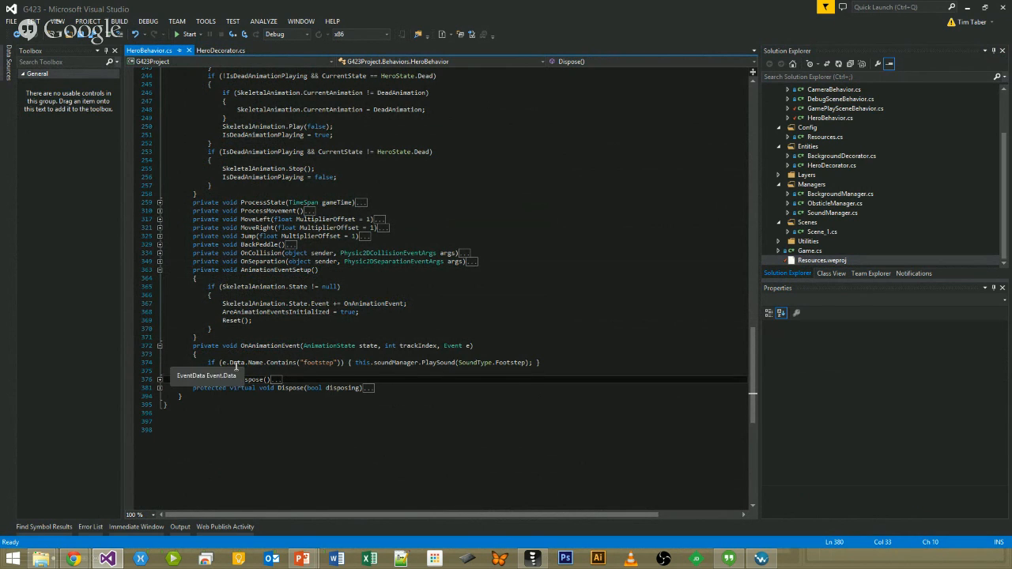
{"action": "left_click", "coordinate": [314, 361]}
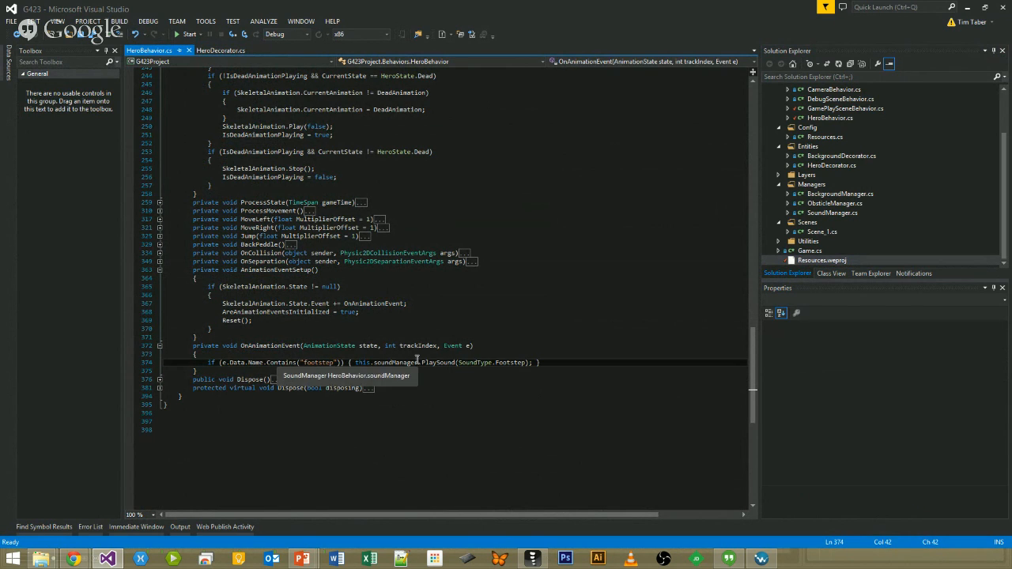
{"action": "left_click", "coordinate": [508, 362]}
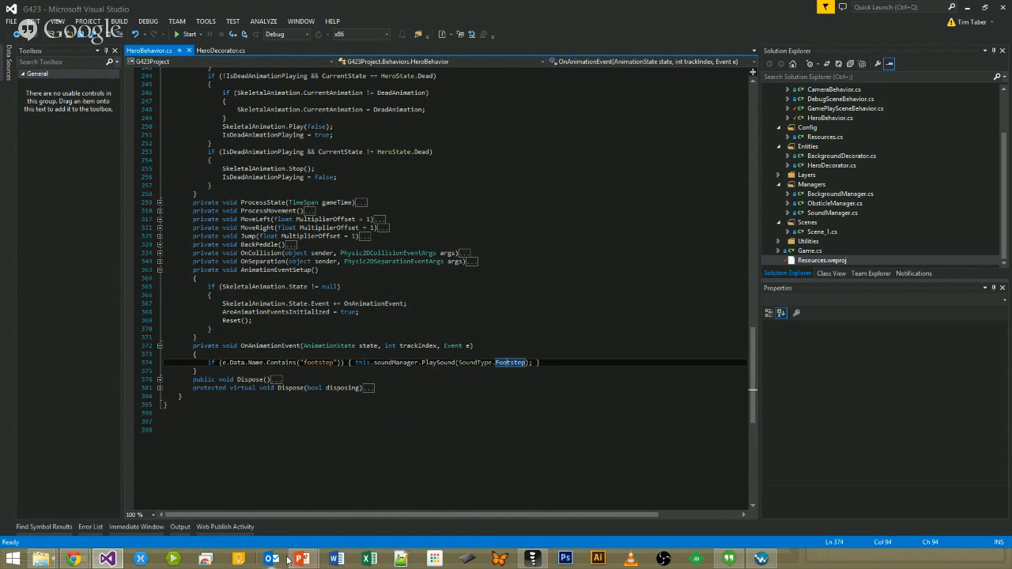
Switch to Spine, expand the hero's Events in the tree and select the left_footstep event.
{"action": "left_click", "coordinate": [532, 559]}
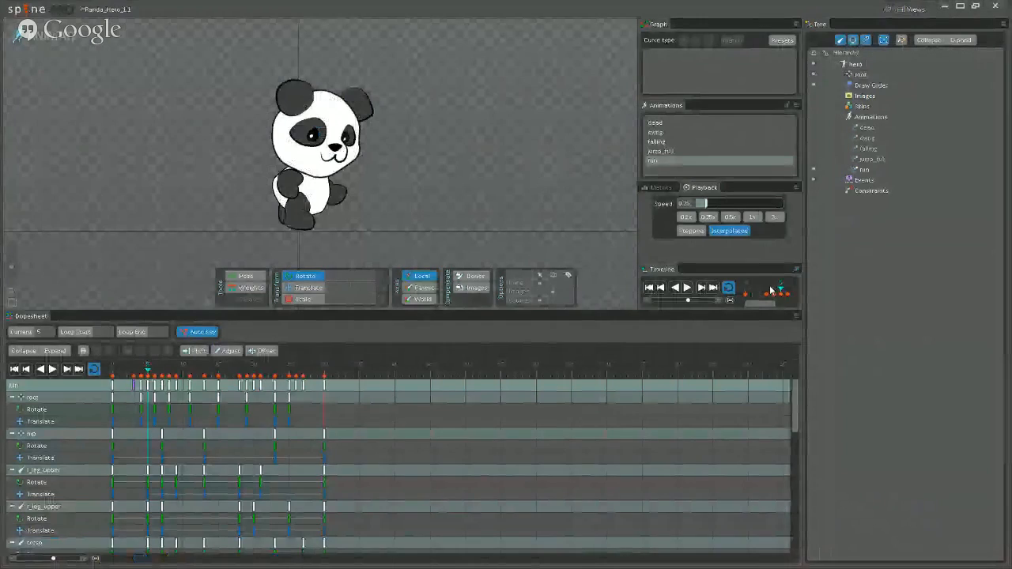
{"action": "left_click", "coordinate": [856, 181]}
{"action": "left_click", "coordinate": [841, 180]}
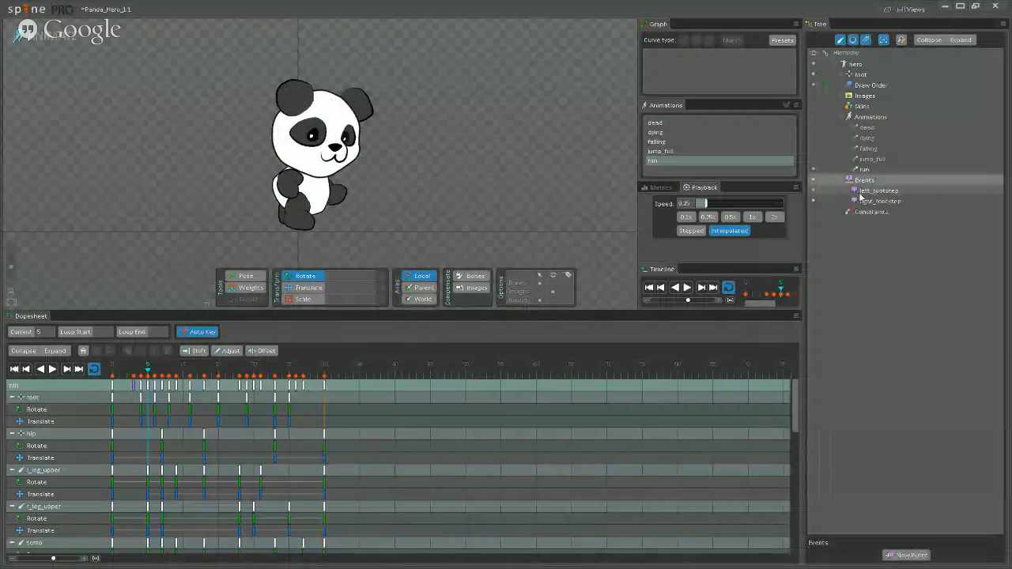
{"action": "left_click", "coordinate": [874, 190]}
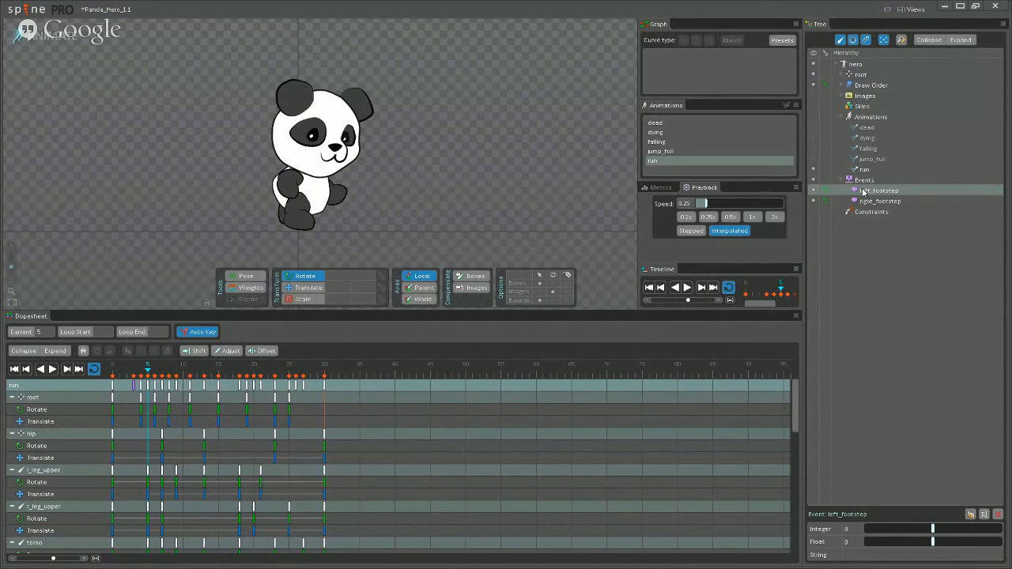
Return to Visual Studio and look back through HeroBehavior.cs from OnAnimationEvent up to the animation mixing code.
{"action": "key", "text": "alt+Tab"}
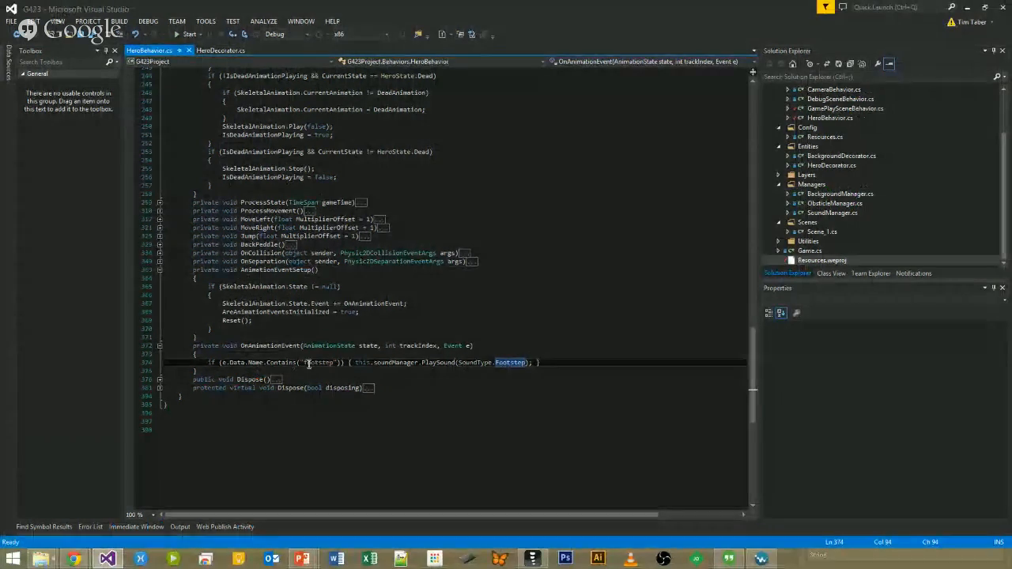
{"action": "left_click", "coordinate": [370, 424]}
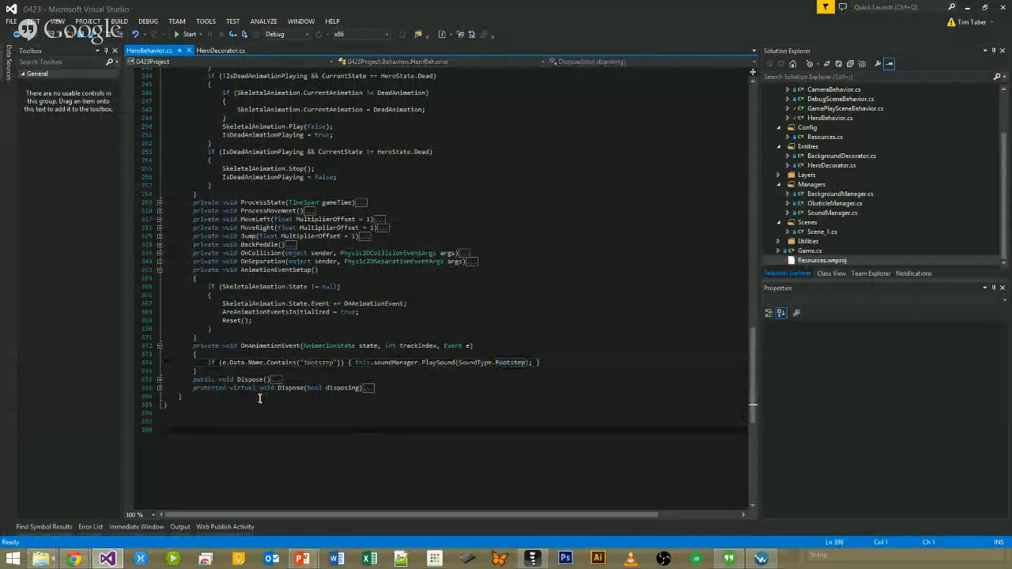
{"action": "scroll", "coordinate": [260, 397], "scroll_direction": "up", "scroll_amount": 3}
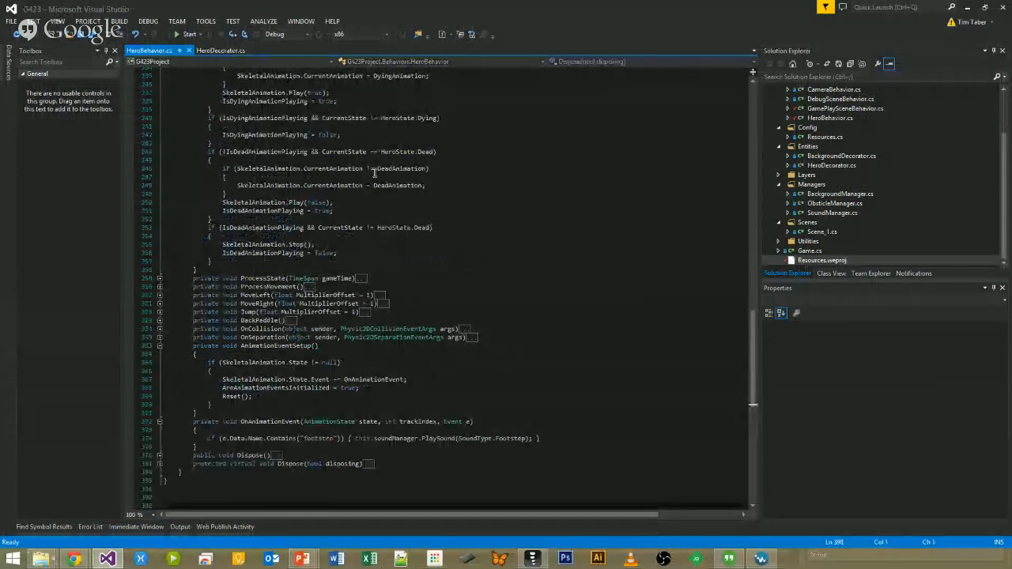
{"action": "scroll", "coordinate": [394, 254], "scroll_direction": "up", "scroll_amount": 9}
{"action": "scroll", "coordinate": [394, 254], "scroll_direction": "up", "scroll_amount": 10}
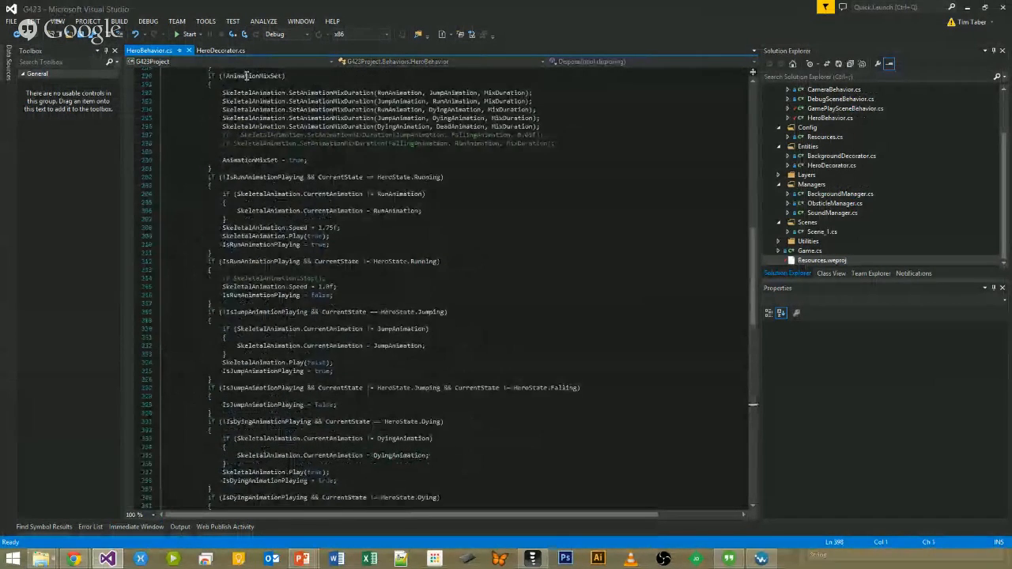
Run the G423 project in debug mode and move the game window to the middle of the screen.
{"action": "key", "text": "F5"}
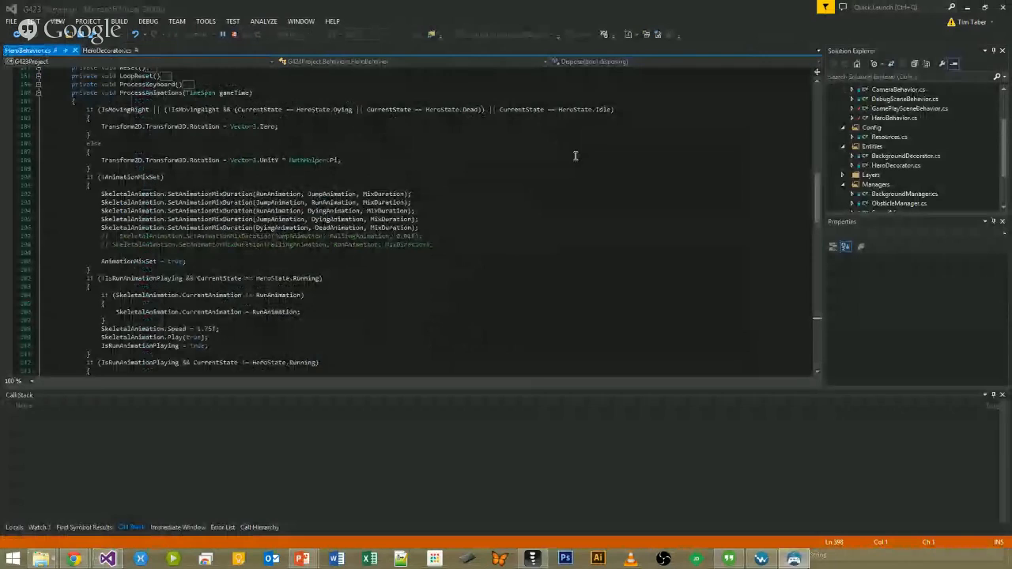
{"action": "left_click", "coordinate": [595, 169]}
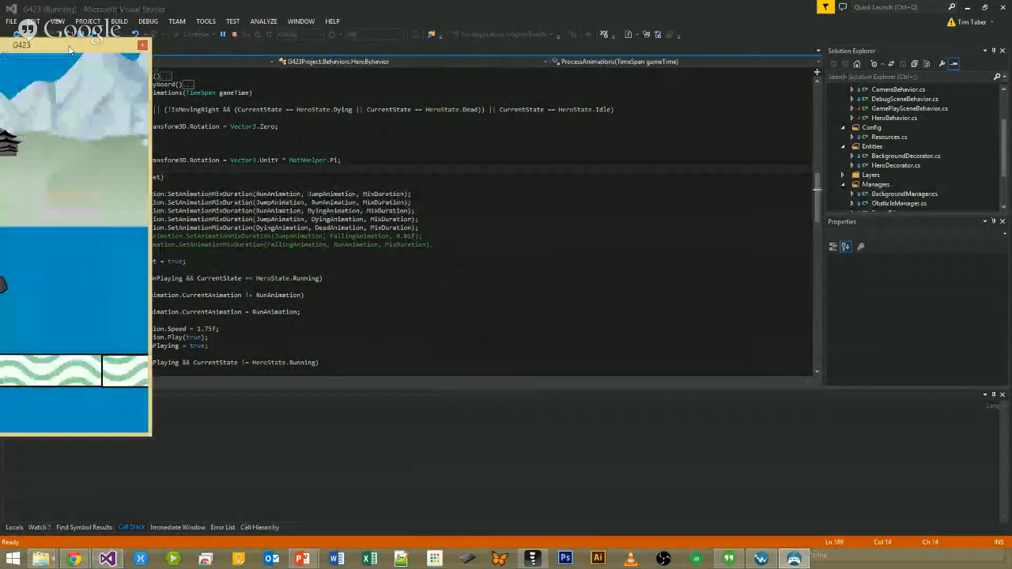
{"action": "left_click_drag", "start_coordinate": [141, 43], "coordinate": [657, 43]}
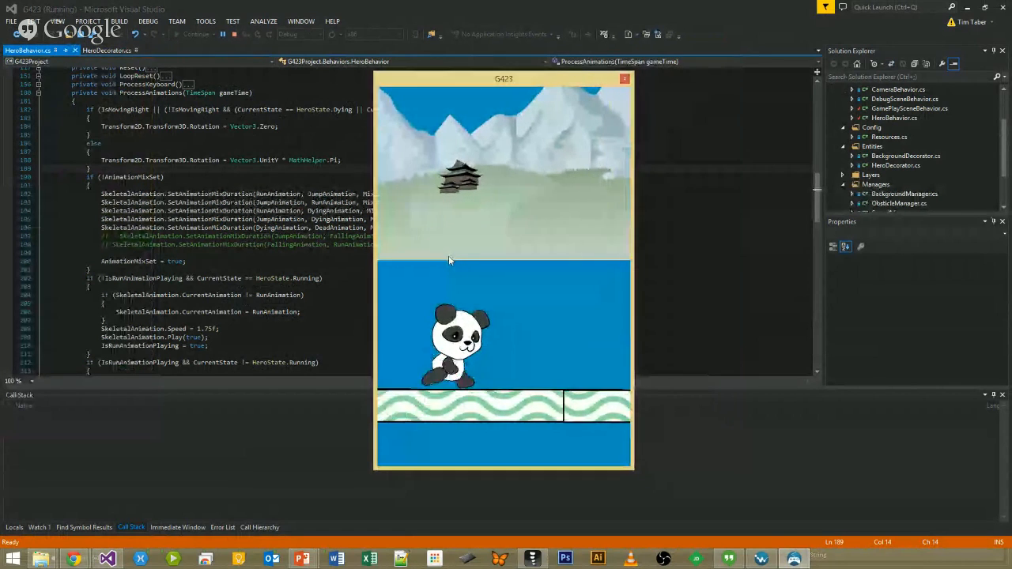
Play-test the panda by making it jump repeatedly, checking how its run, jump and death animations play.
{"action": "key", "text": "space"}
{"action": "key", "text": "space"}
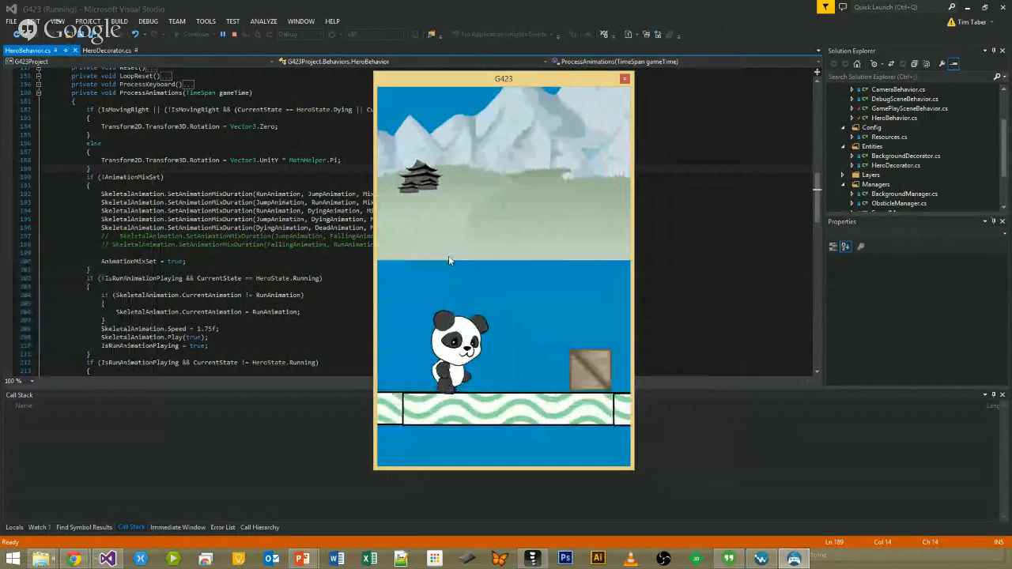
{"action": "key", "text": "space"}
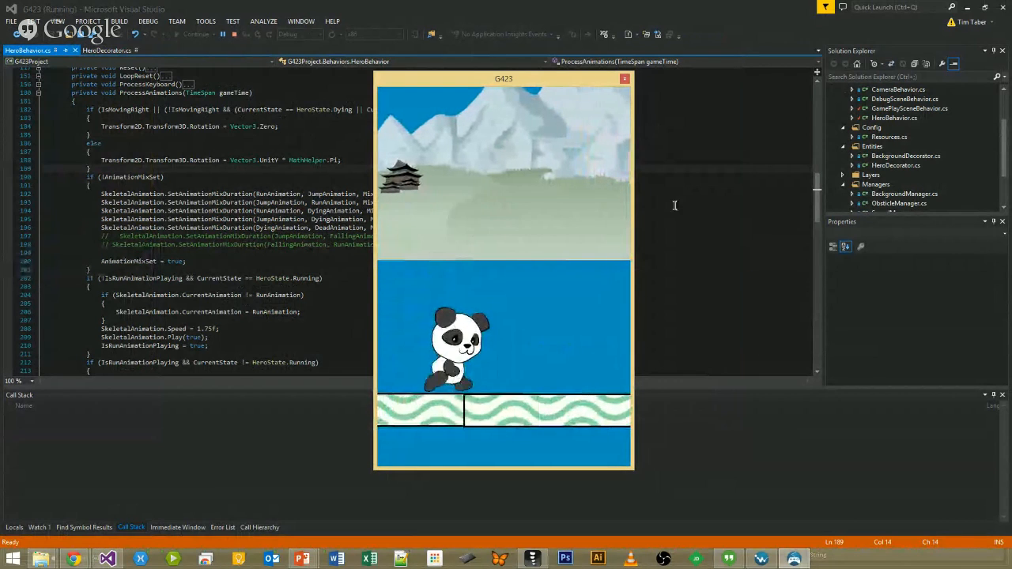
{"action": "key", "text": "space"}
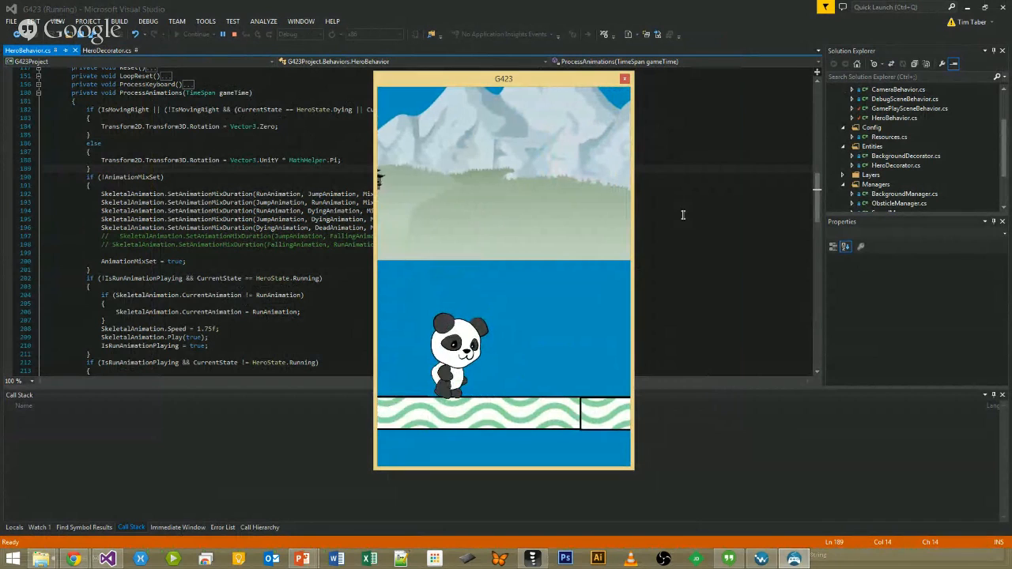
{"action": "key", "text": "space"}
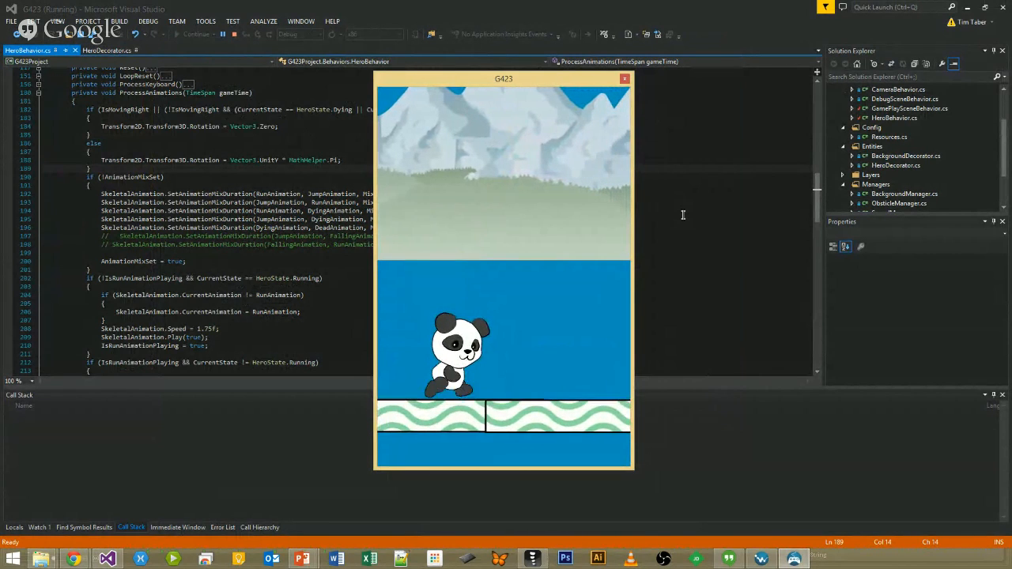
{"action": "key", "text": "space"}
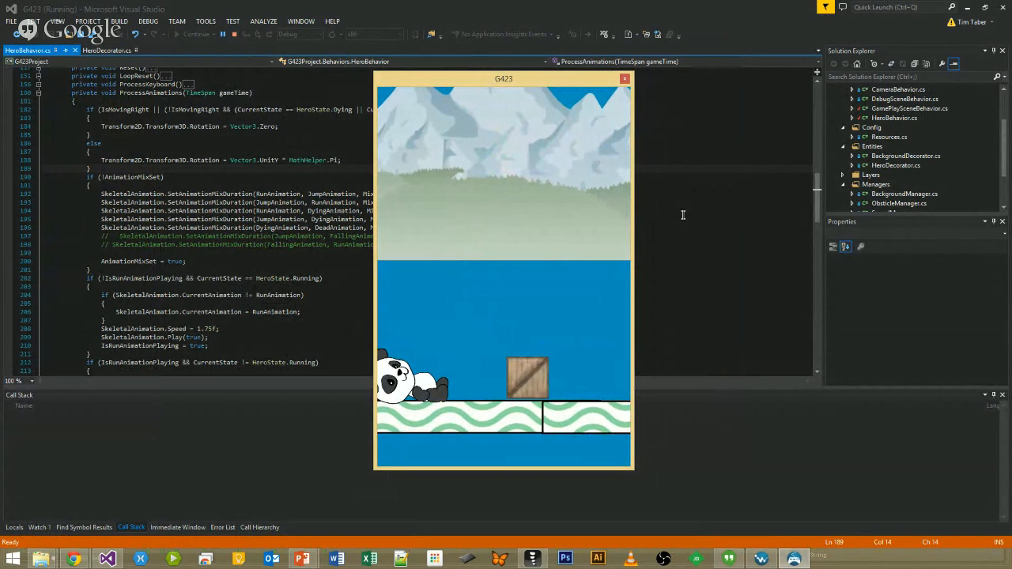
{"action": "key", "text": "space"}
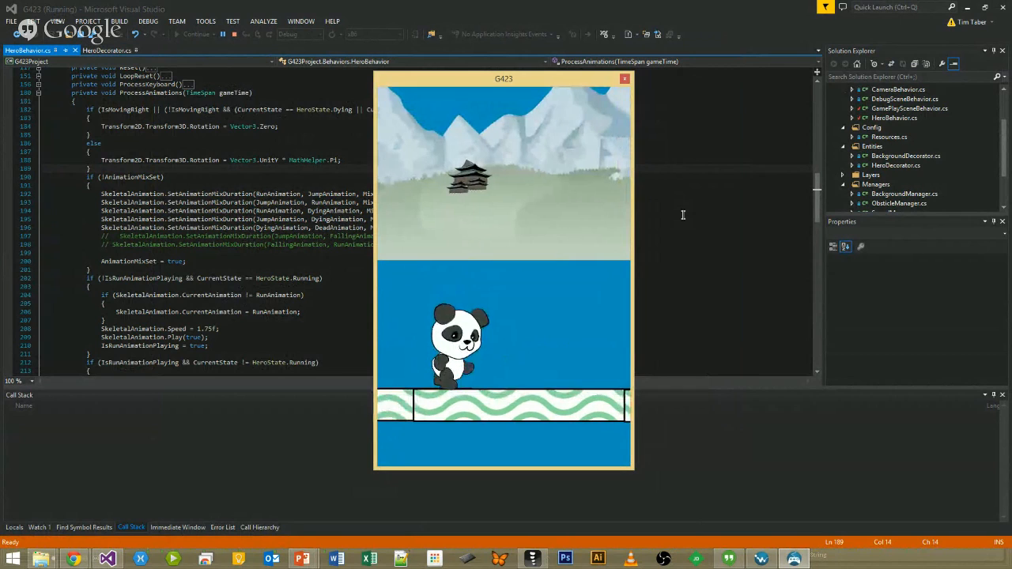
Make the panda jump once more, return to HeroBehavior.cs and expand the OnCollision and OnSeparation methods.
{"action": "key", "text": "space"}
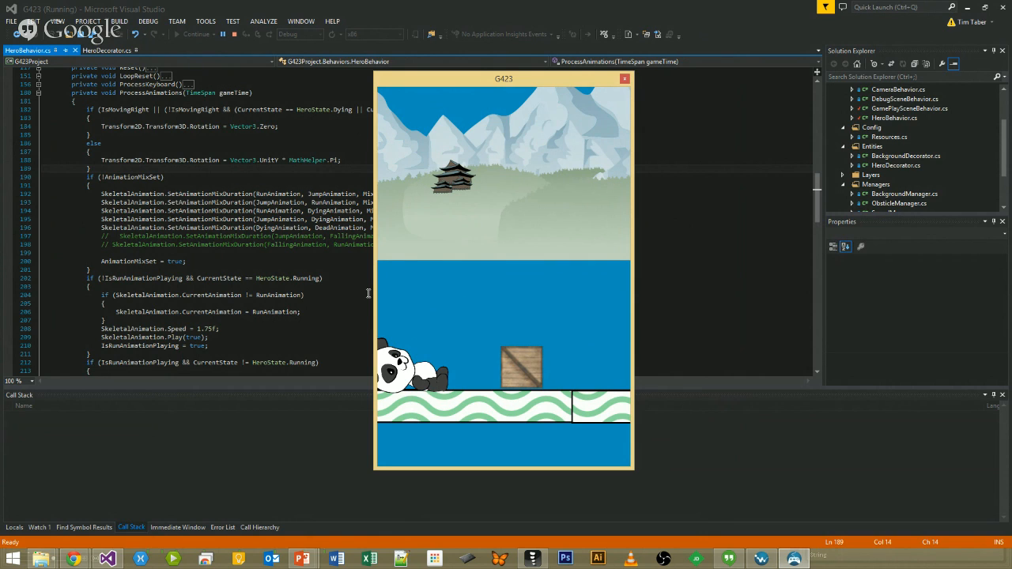
{"action": "left_click", "coordinate": [317, 265]}
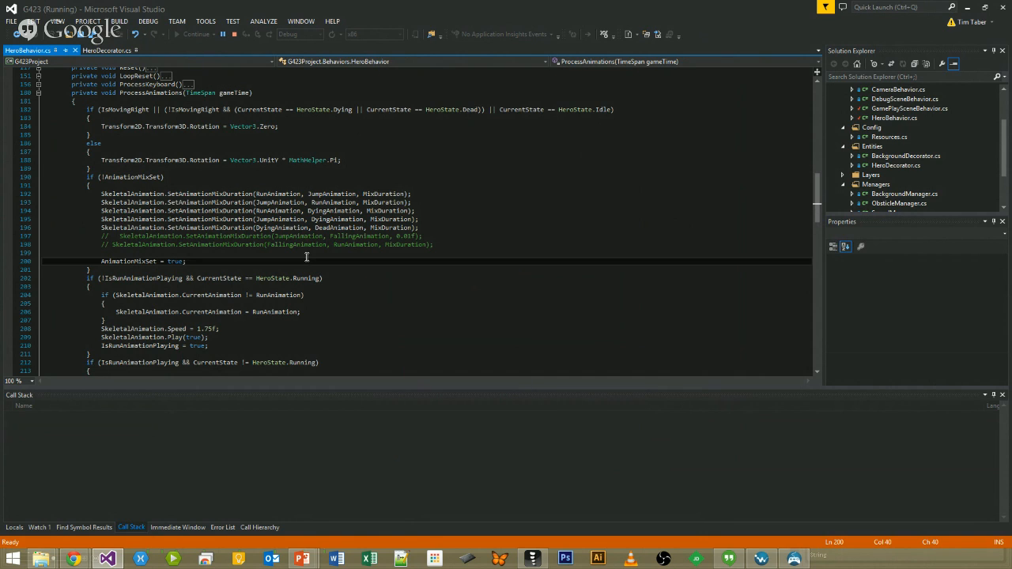
{"action": "scroll", "coordinate": [262, 215], "scroll_direction": "down", "scroll_amount": 12}
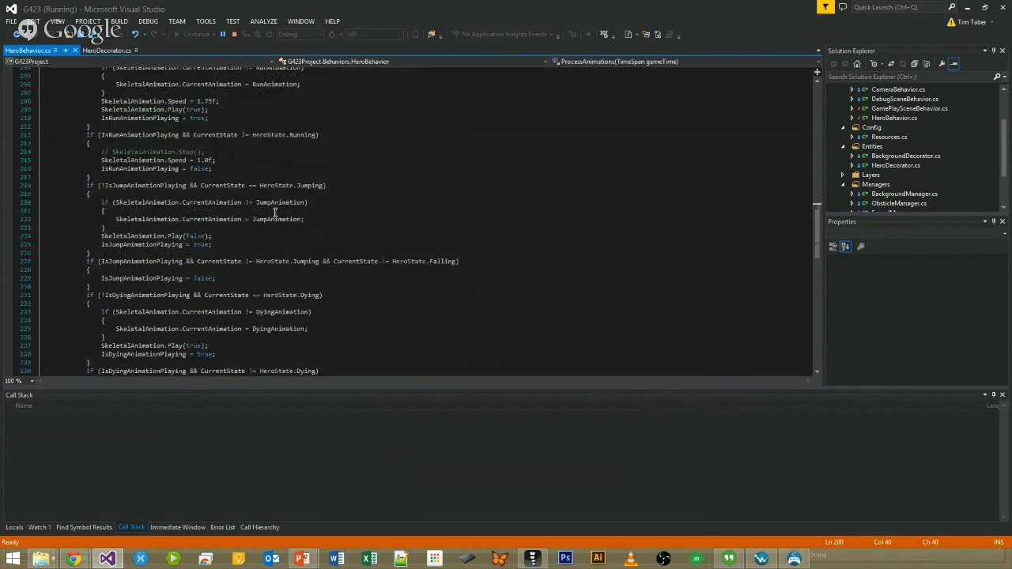
{"action": "scroll", "coordinate": [262, 215], "scroll_direction": "down", "scroll_amount": 10}
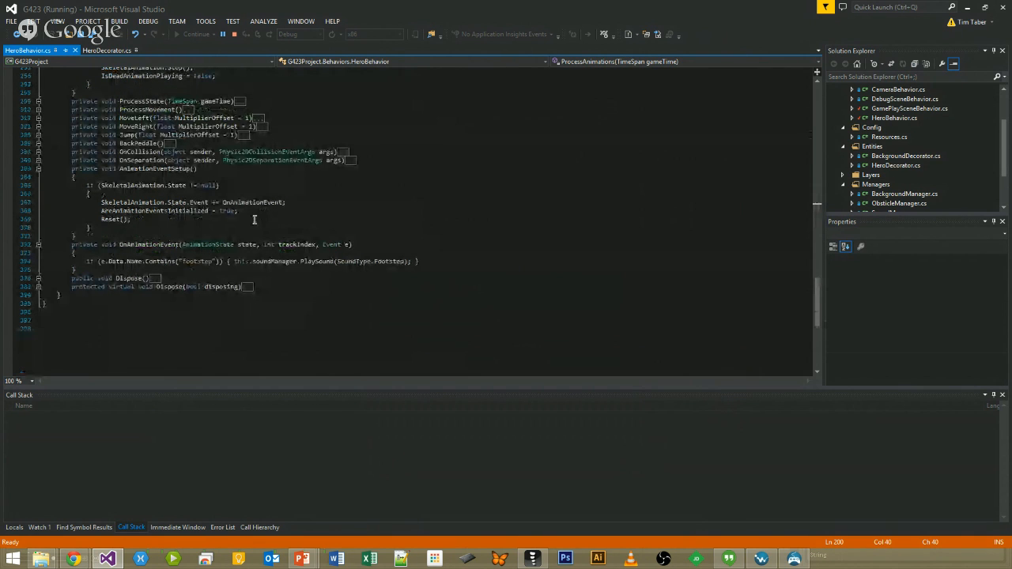
{"action": "left_click", "coordinate": [38, 159]}
{"action": "left_click", "coordinate": [38, 151]}
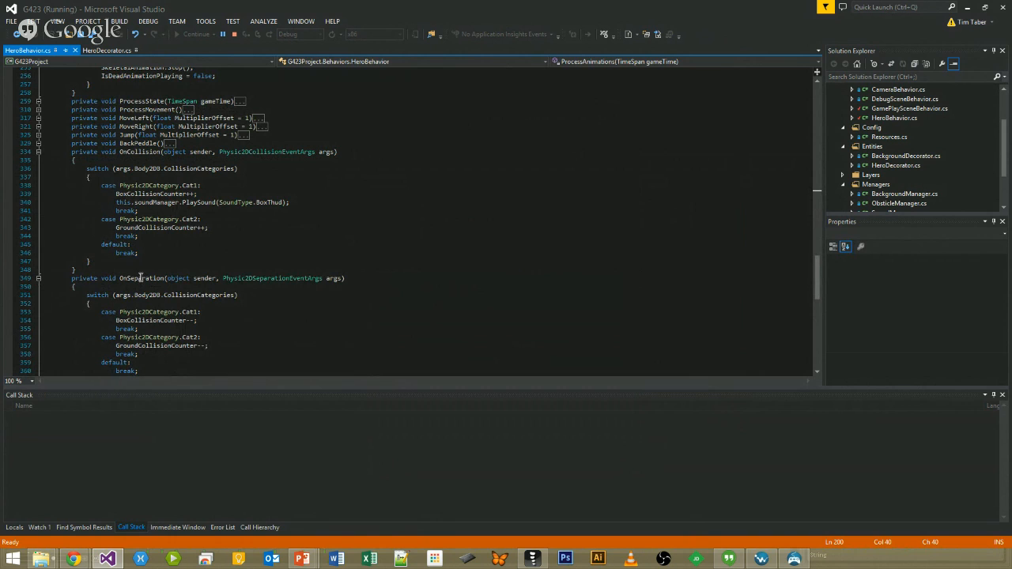
Check the Hero entity's components in HeroDecorator.cs and return to BoxCollisionCounter in the OnCollision method of HeroBehavior.cs.
{"action": "left_click", "coordinate": [110, 50]}
{"action": "left_click", "coordinate": [515, 218]}
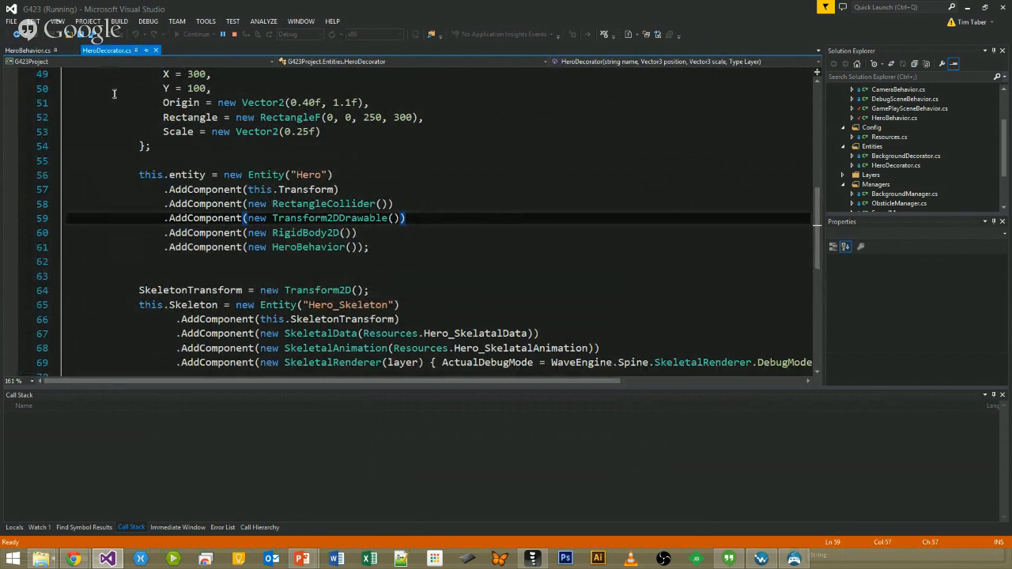
{"action": "left_click", "coordinate": [24, 52]}
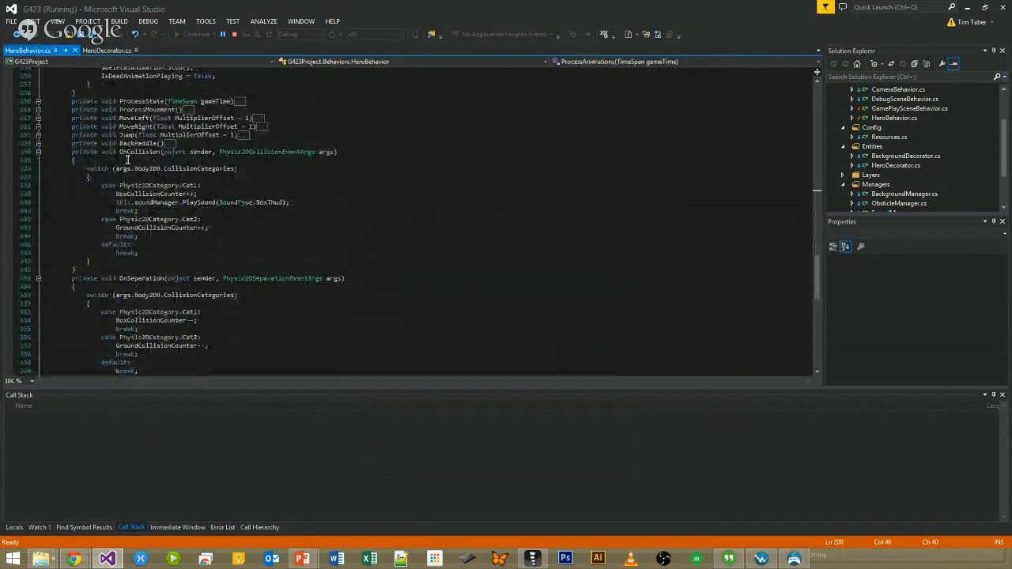
{"action": "left_click", "coordinate": [152, 195]}
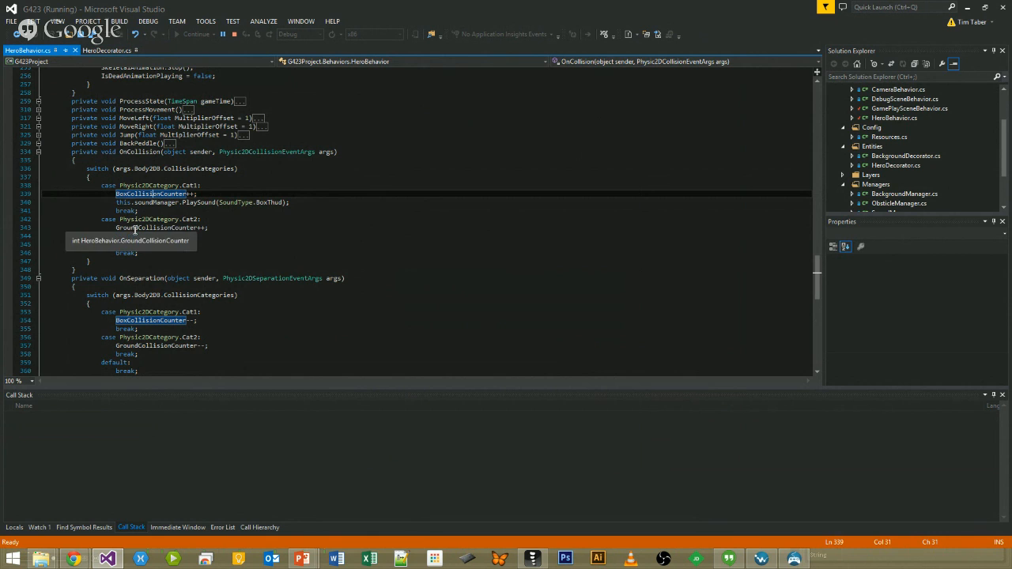
Collapse OnCollision and OnSeparation, and fold all remaining HeroBehavior.cs members to their definitions.
{"action": "scroll", "coordinate": [174, 268], "scroll_direction": "up", "scroll_amount": 10}
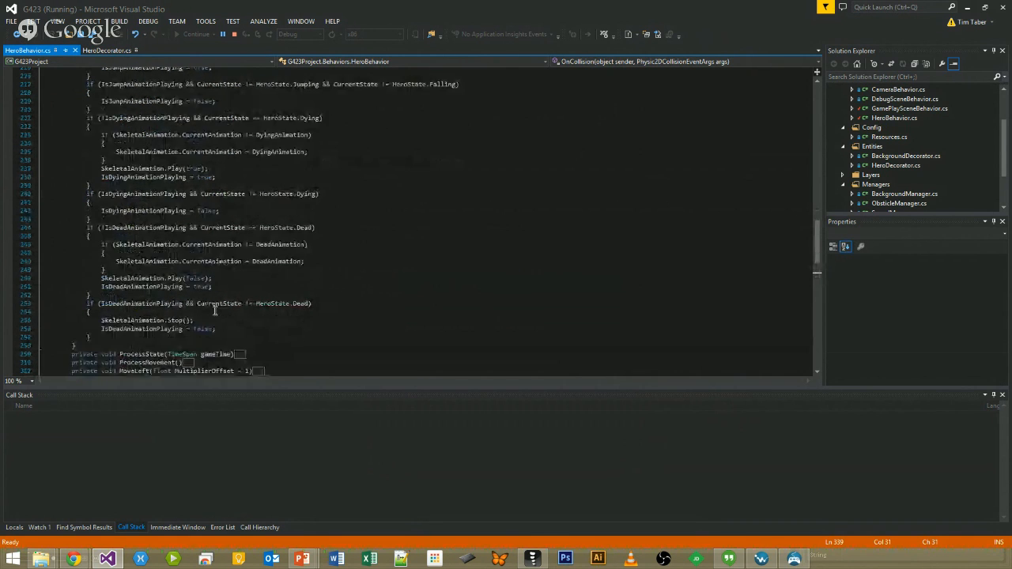
{"action": "scroll", "coordinate": [214, 310], "scroll_direction": "down", "scroll_amount": 6}
{"action": "left_click", "coordinate": [37, 254]}
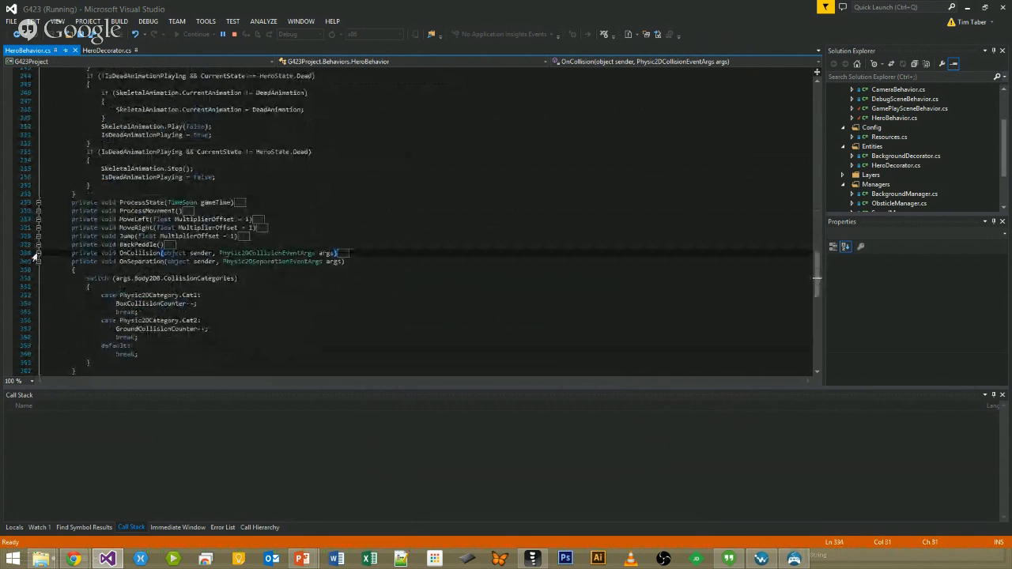
{"action": "left_click", "coordinate": [36, 262]}
{"action": "scroll", "coordinate": [171, 273], "scroll_direction": "down", "scroll_amount": 4}
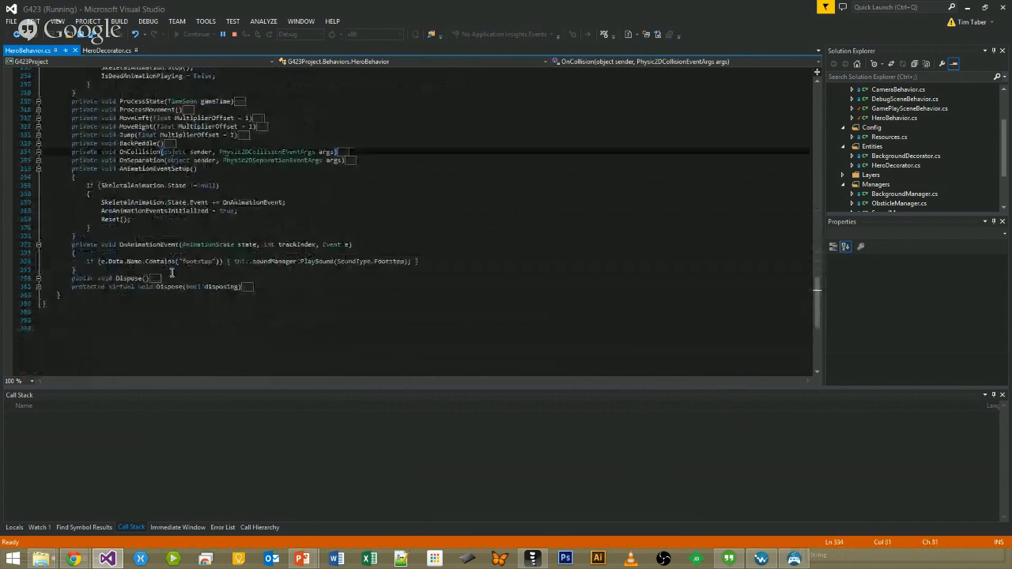
{"action": "scroll", "coordinate": [171, 273], "scroll_direction": "up", "scroll_amount": 12}
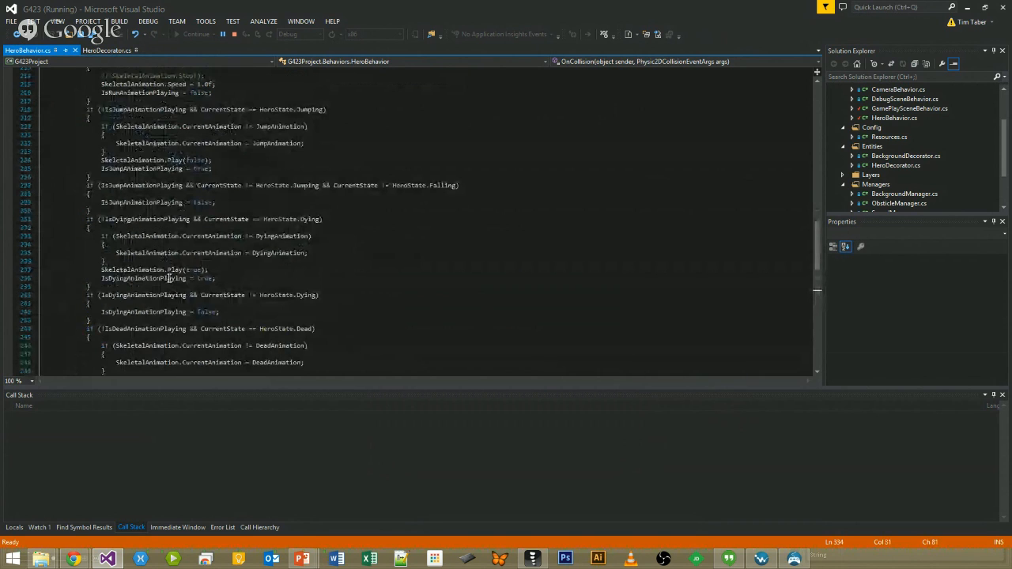
{"action": "key", "text": "ctrl+m"}
{"action": "key", "text": "ctrl+o"}
{"action": "scroll", "coordinate": [127, 197], "scroll_direction": "up", "scroll_amount": 6}
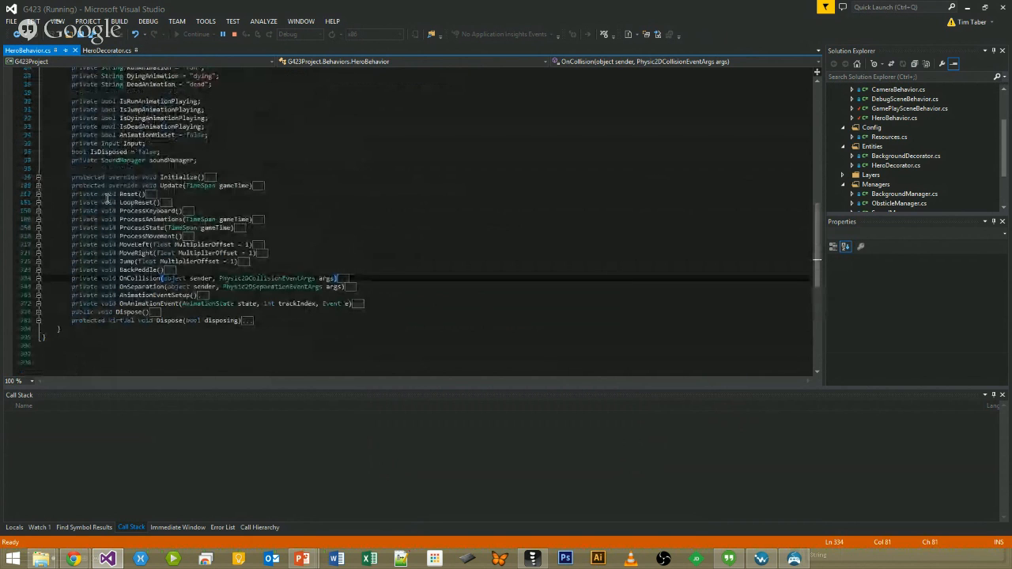
Expand the ProcessState method and look through its reset, dying, falling, running and jumping state handling.
{"action": "left_click", "coordinate": [35, 228]}
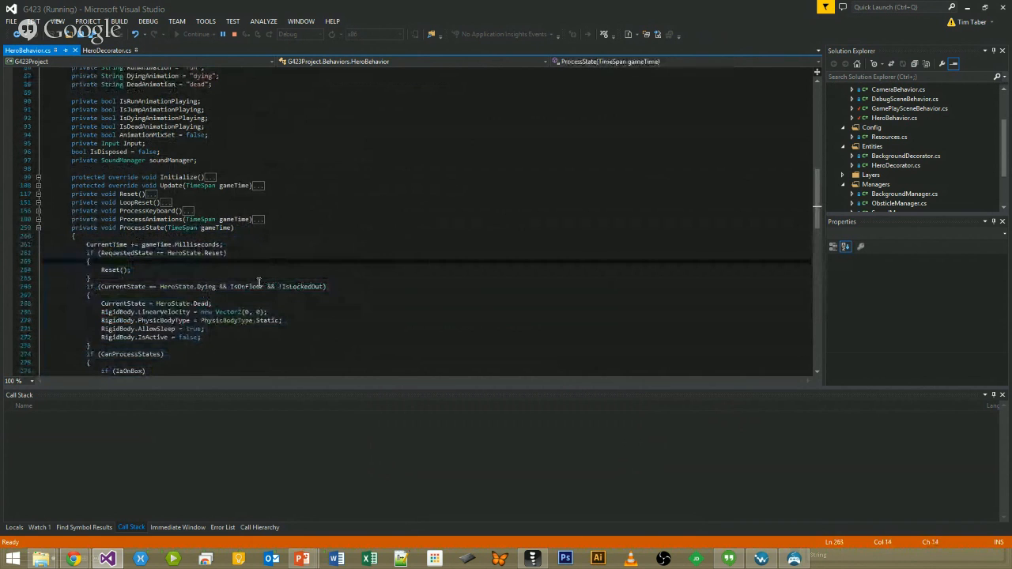
{"action": "scroll", "coordinate": [318, 308], "scroll_direction": "down", "scroll_amount": 3}
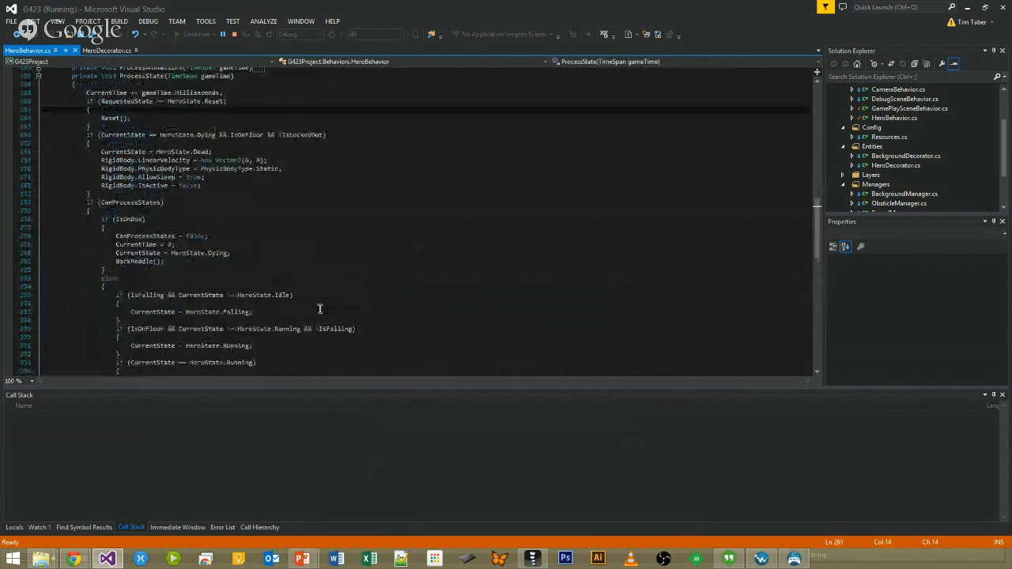
{"action": "scroll", "coordinate": [319, 308], "scroll_direction": "down", "scroll_amount": 1}
{"action": "scroll", "coordinate": [318, 308], "scroll_direction": "down", "scroll_amount": 3}
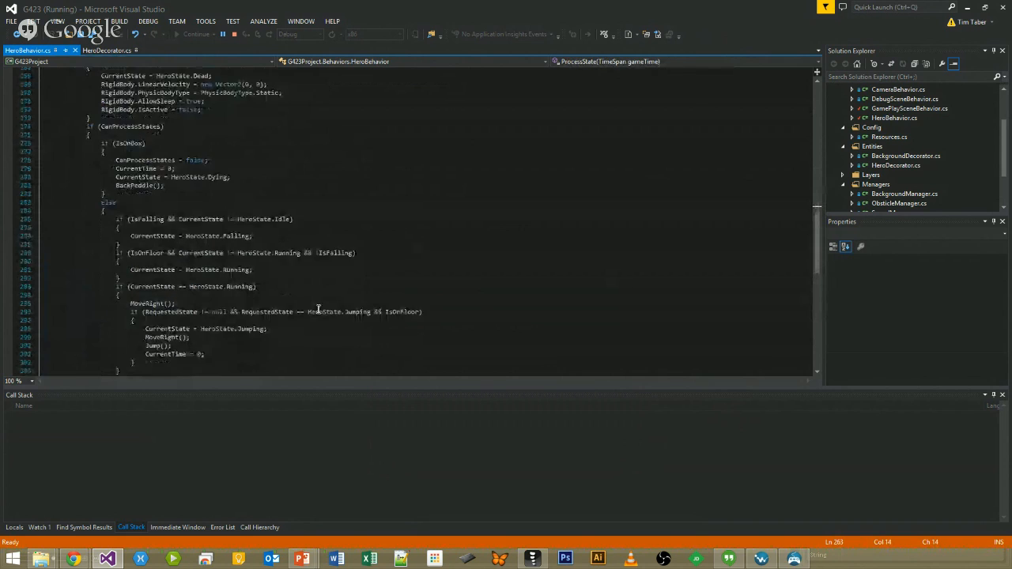
{"action": "scroll", "coordinate": [318, 308], "scroll_direction": "up", "scroll_amount": 4}
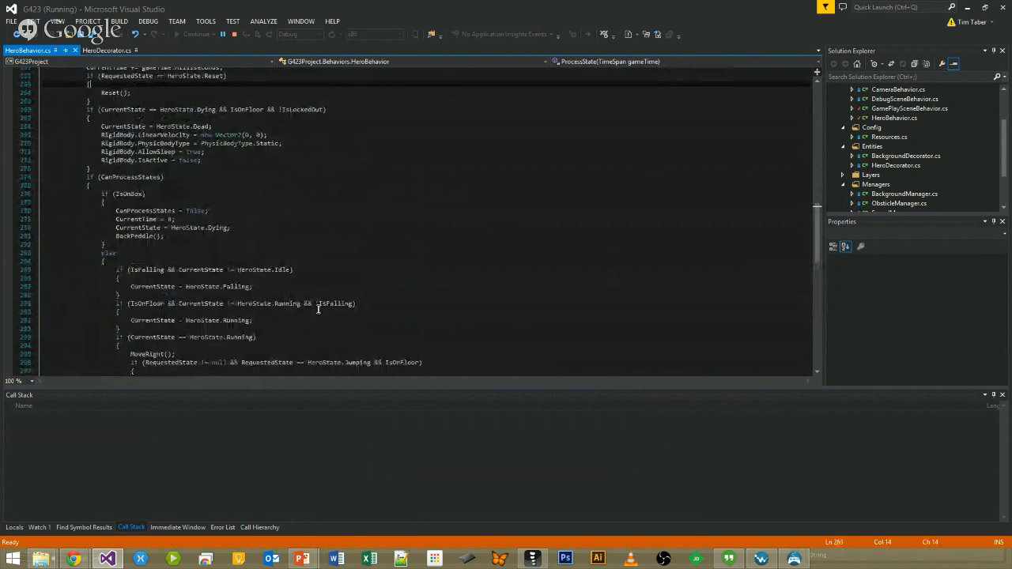
{"action": "scroll", "coordinate": [319, 308], "scroll_direction": "up", "scroll_amount": 1}
Go to the definition of IsOnBox from ProcessState and expand the property to show its getter.
{"action": "double_click", "coordinate": [129, 219]}
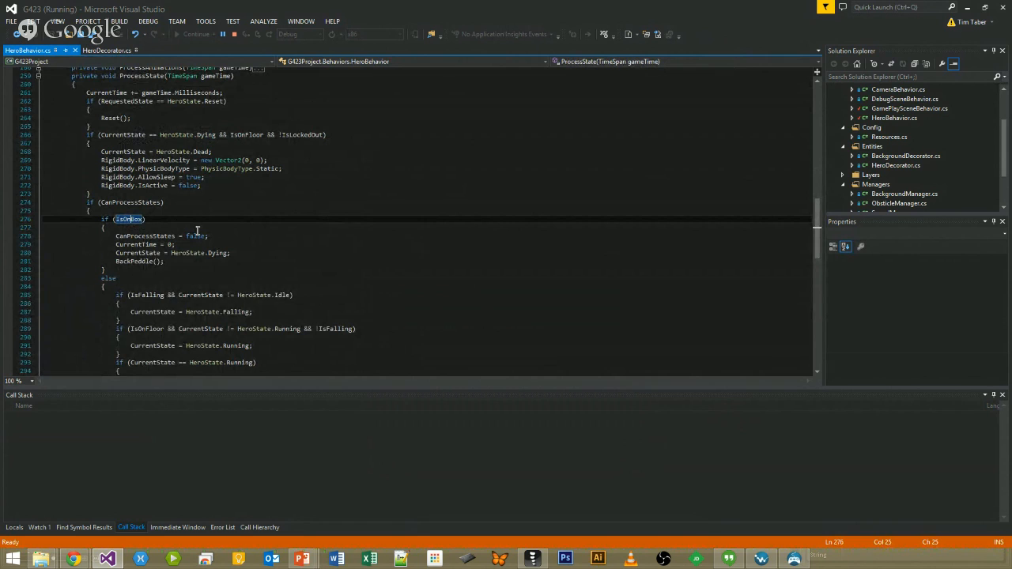
{"action": "key", "text": "F12"}
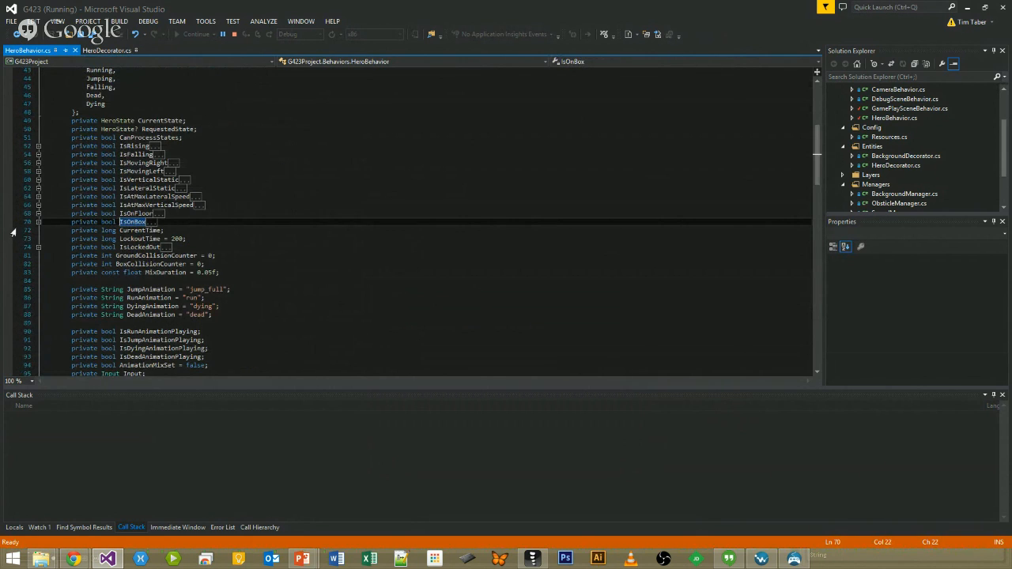
{"action": "left_click", "coordinate": [36, 223]}
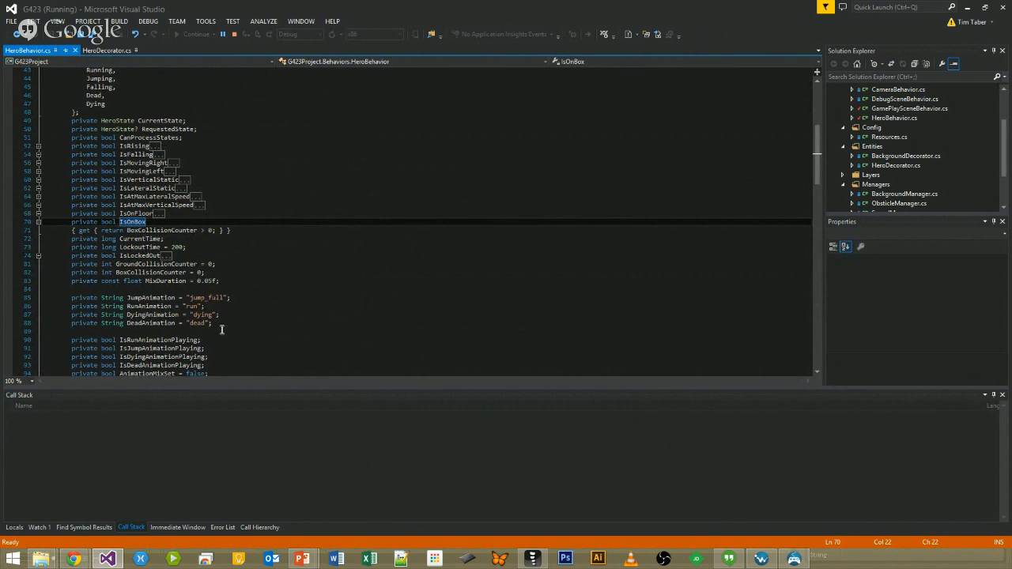
{"action": "key", "text": "space"}
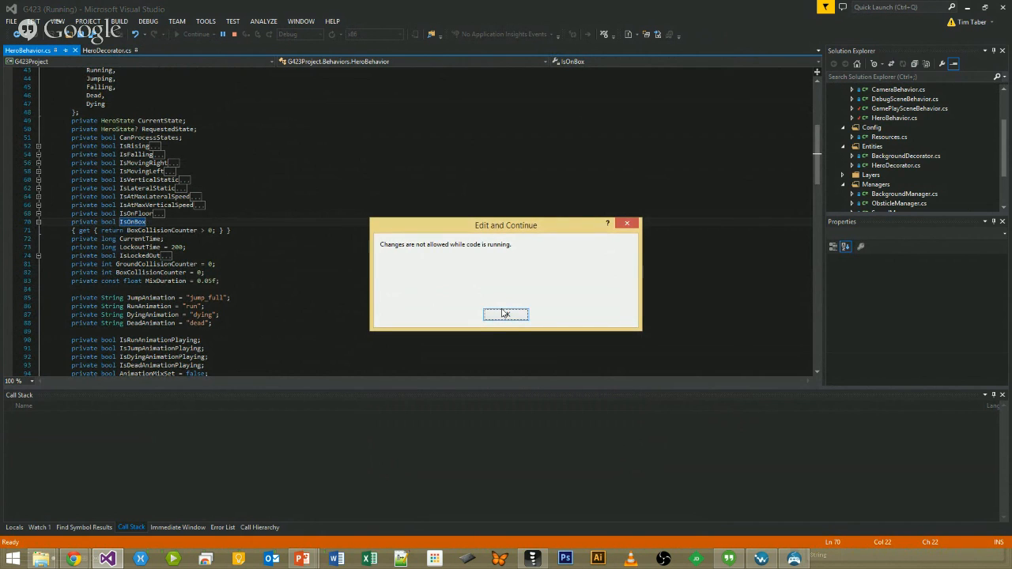
{"action": "left_click", "coordinate": [503, 314]}
Return to ProcessState and examine its IsOnBox branch, marking the CanProcessStates and HeroState.Dying assignments.
{"action": "scroll", "coordinate": [384, 253], "scroll_direction": "down", "scroll_amount": 20}
{"action": "scroll", "coordinate": [310, 261], "scroll_direction": "up", "scroll_amount": 3}
{"action": "scroll", "coordinate": [300, 260], "scroll_direction": "down", "scroll_amount": 7}
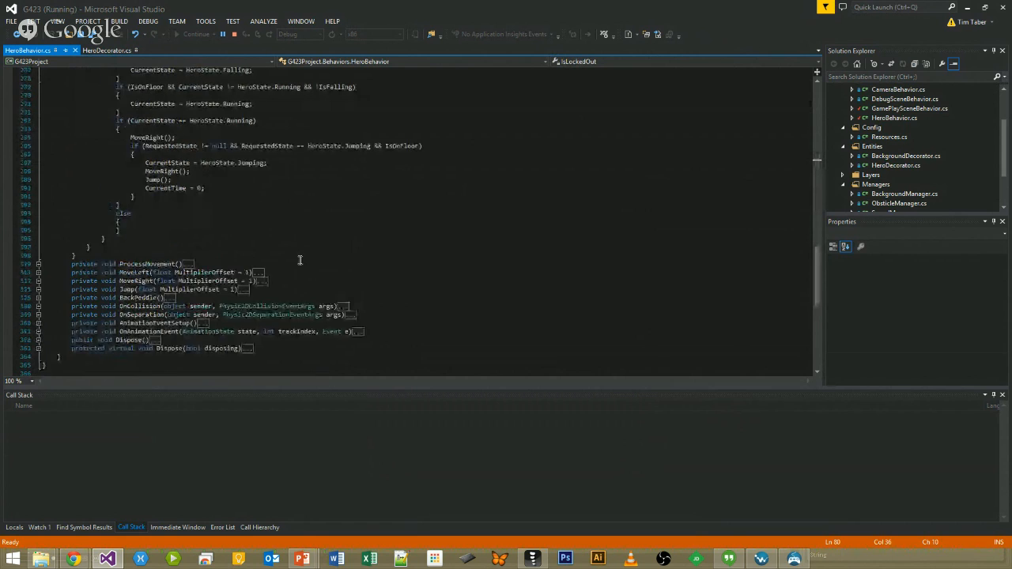
{"action": "scroll", "coordinate": [300, 256], "scroll_direction": "up", "scroll_amount": 12}
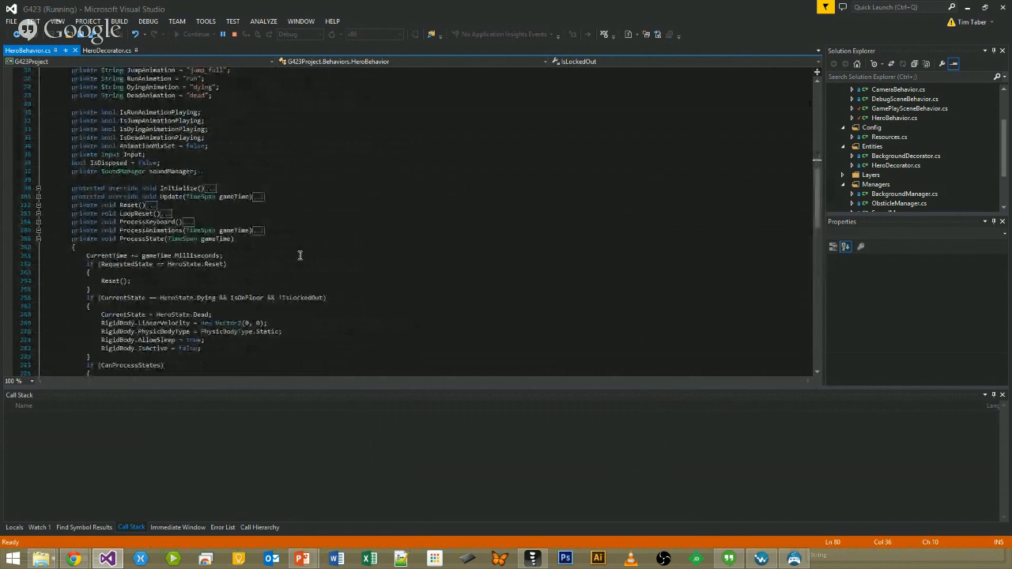
{"action": "scroll", "coordinate": [299, 255], "scroll_direction": "down", "scroll_amount": 3}
{"action": "scroll", "coordinate": [158, 277], "scroll_direction": "down", "scroll_amount": 3}
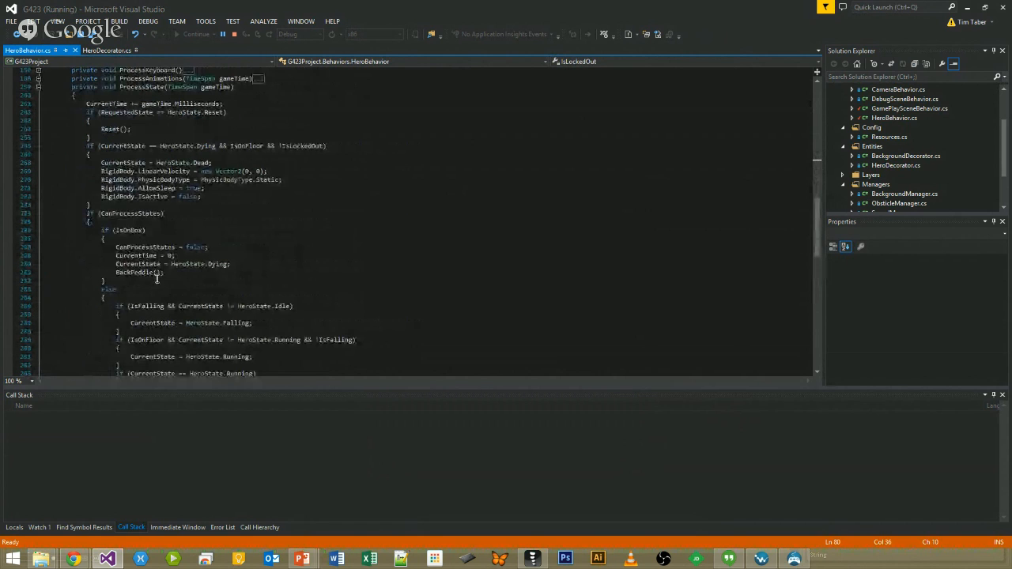
{"action": "left_click", "coordinate": [130, 230]}
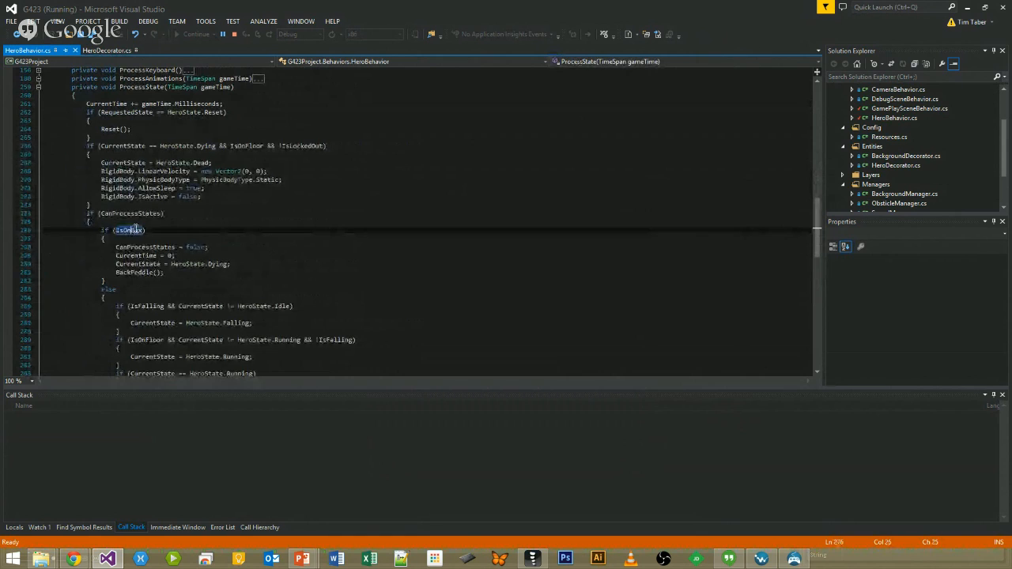
{"action": "left_click", "coordinate": [171, 247]}
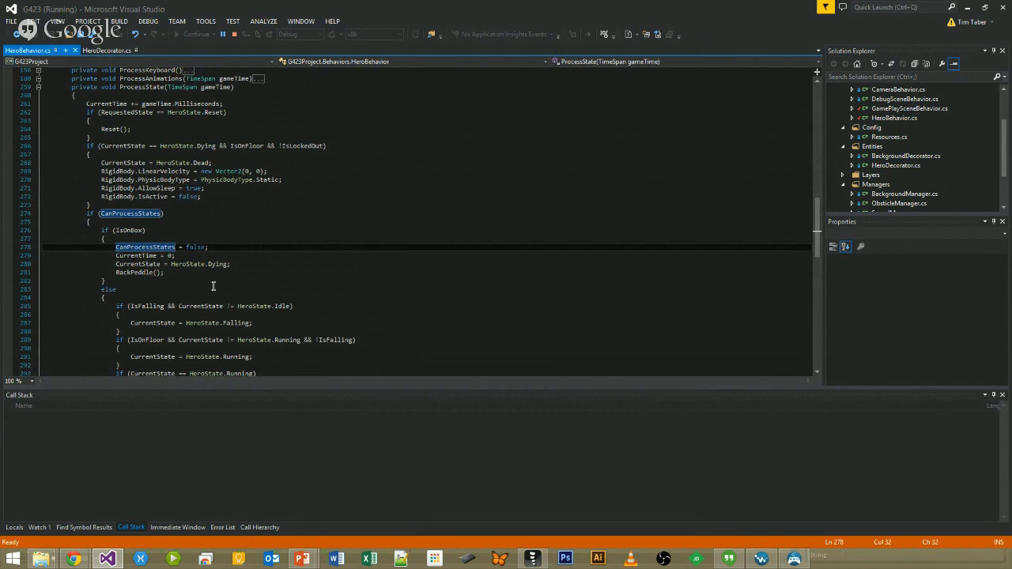
{"action": "left_click", "coordinate": [210, 264]}
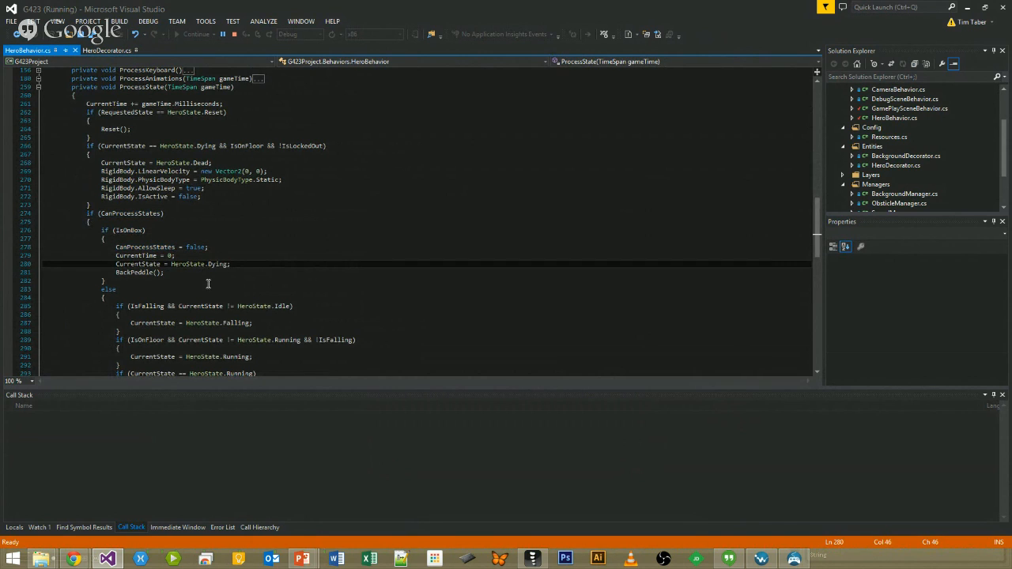
Highlight the uses of HeroState.Dying from the IsOnBox branch and expand the ProcessAnimations method.
{"action": "scroll", "coordinate": [159, 237], "scroll_direction": "up", "scroll_amount": 4}
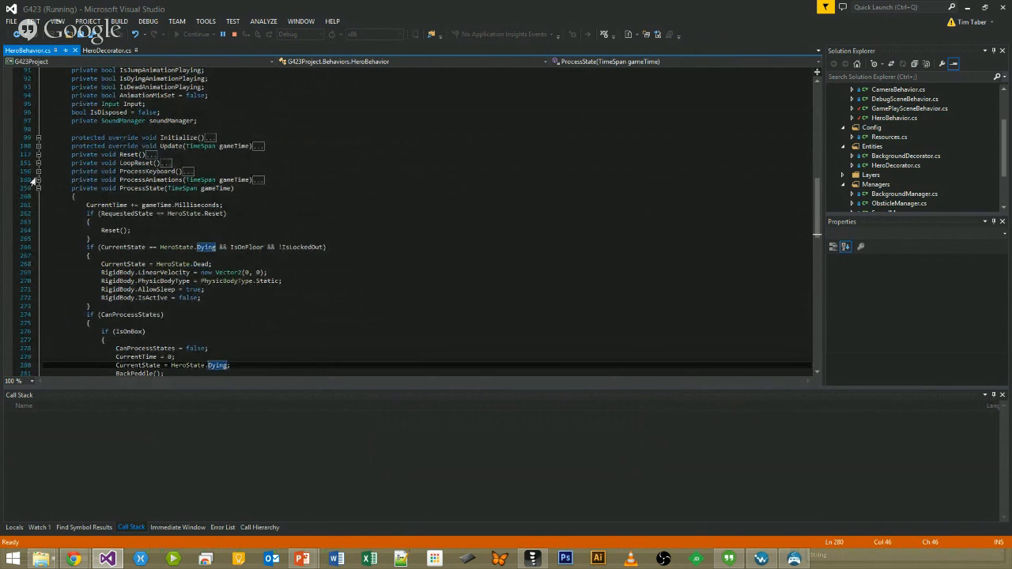
{"action": "left_click", "coordinate": [33, 180]}
{"action": "scroll", "coordinate": [237, 231], "scroll_direction": "down", "scroll_amount": 9}
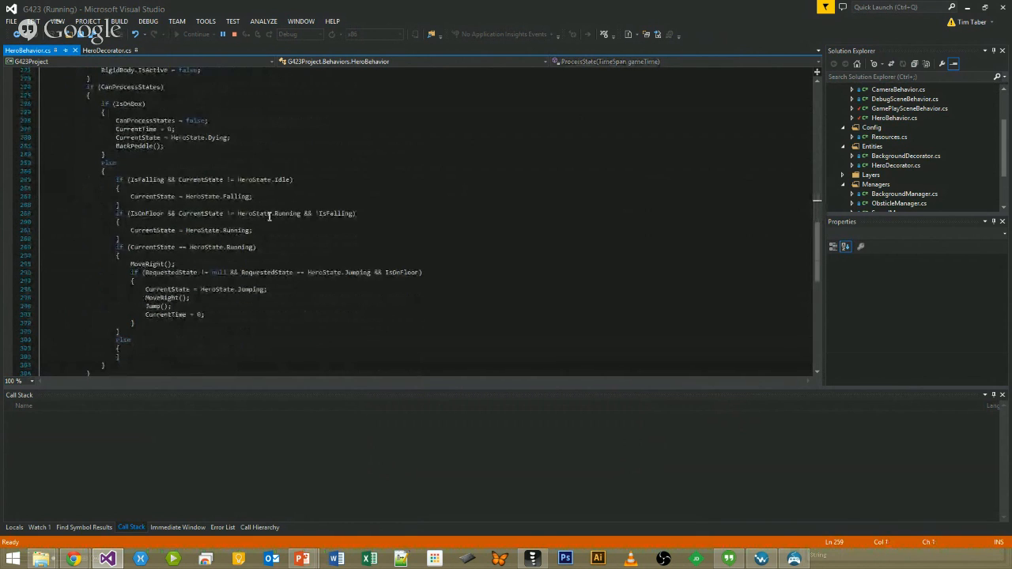
{"action": "scroll", "coordinate": [237, 237], "scroll_direction": "up", "scroll_amount": 2}
{"action": "left_click", "coordinate": [227, 188]}
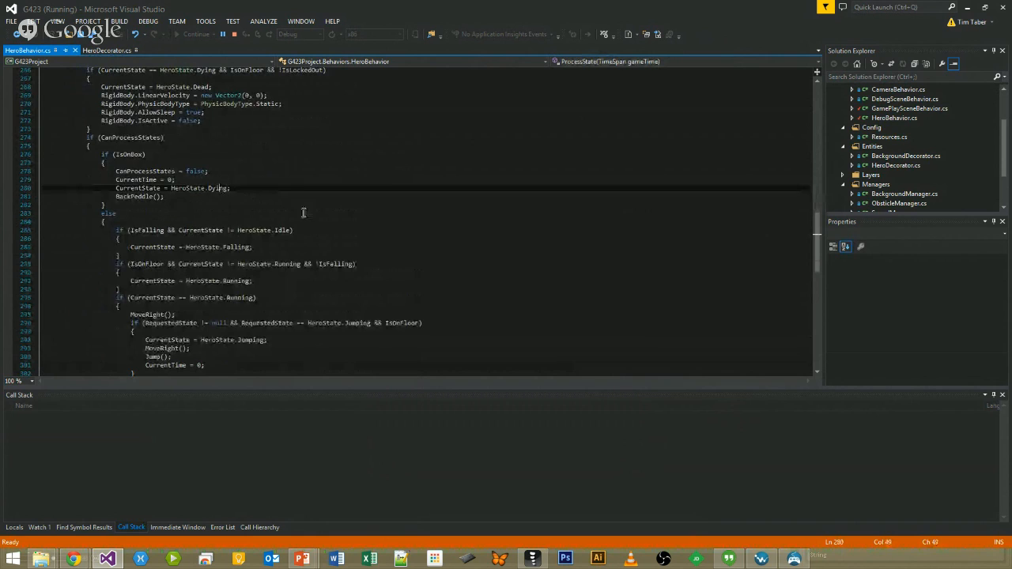
{"action": "scroll", "coordinate": [309, 224], "scroll_direction": "up", "scroll_amount": 5}
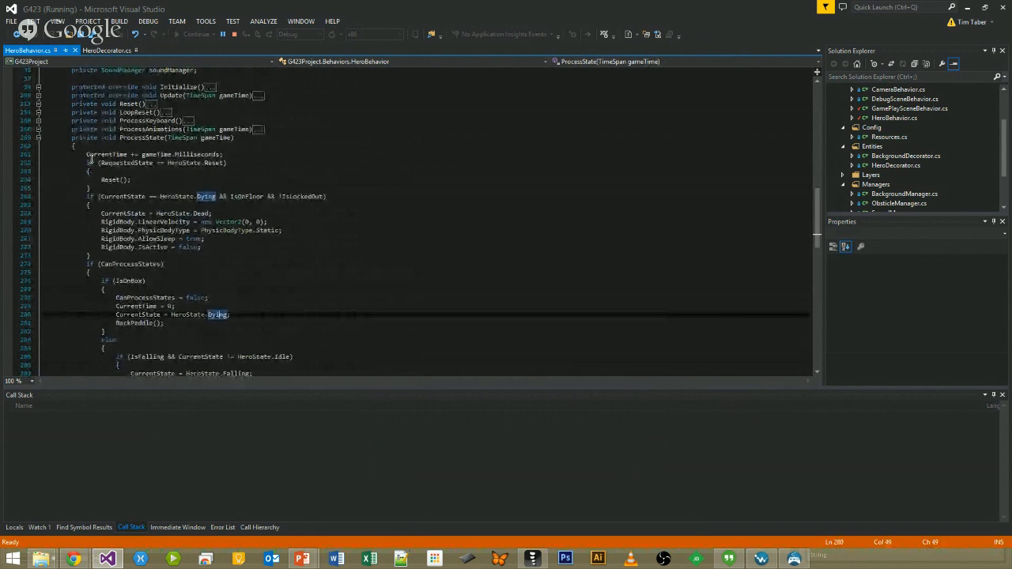
{"action": "left_click", "coordinate": [37, 130]}
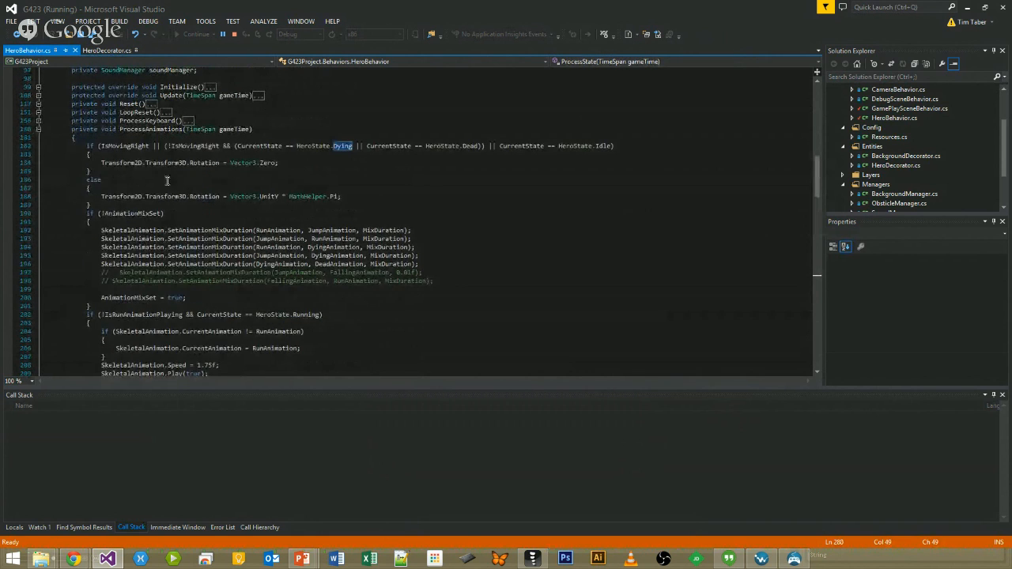
Examine how ProcessAnimations starts and stops the dying, dead, jump and run animations for each hero state.
{"action": "scroll", "coordinate": [337, 171], "scroll_direction": "down", "scroll_amount": 15}
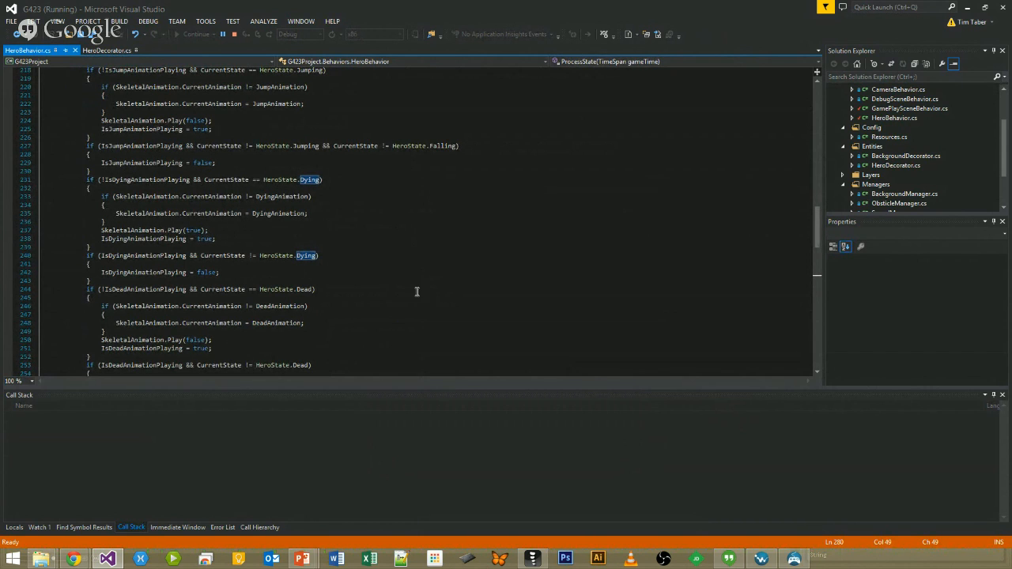
{"action": "scroll", "coordinate": [409, 289], "scroll_direction": "up", "scroll_amount": 3}
{"action": "scroll", "coordinate": [408, 290], "scroll_direction": "down", "scroll_amount": 4}
{"action": "scroll", "coordinate": [408, 290], "scroll_direction": "down", "scroll_amount": 3}
{"action": "scroll", "coordinate": [406, 289], "scroll_direction": "up", "scroll_amount": 9}
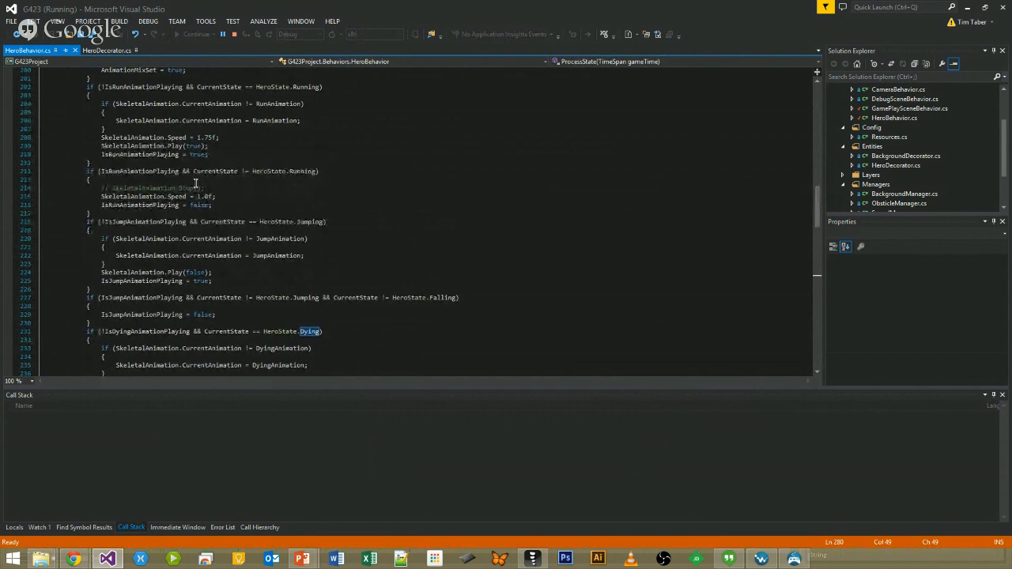
{"action": "scroll", "coordinate": [198, 185], "scroll_direction": "up", "scroll_amount": 4}
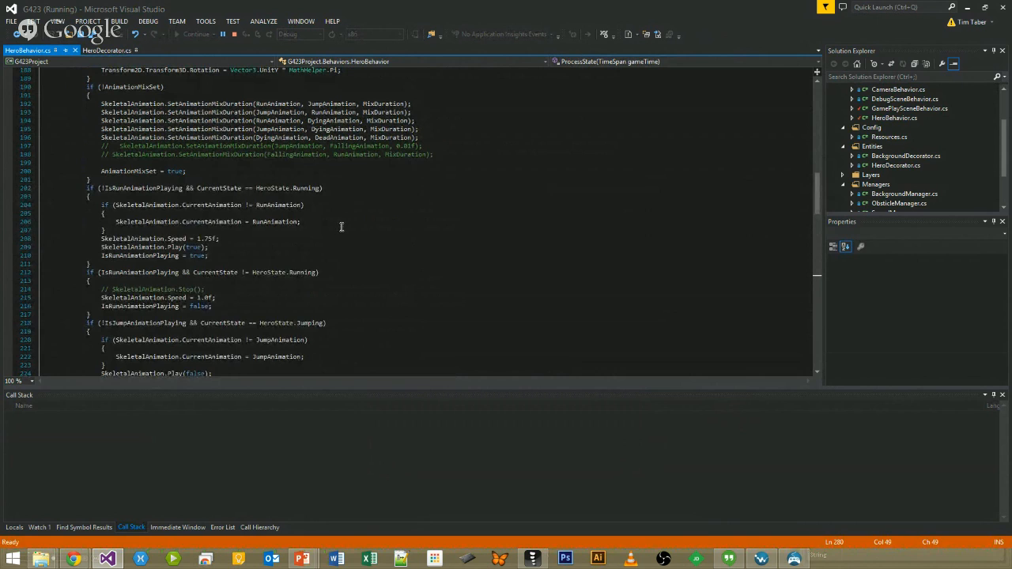
Review the facing-direction check and animation mix durations in ProcessAnimations, and bring the running G423 game window to the front.
{"action": "scroll", "coordinate": [245, 241], "scroll_direction": "up", "scroll_amount": 5}
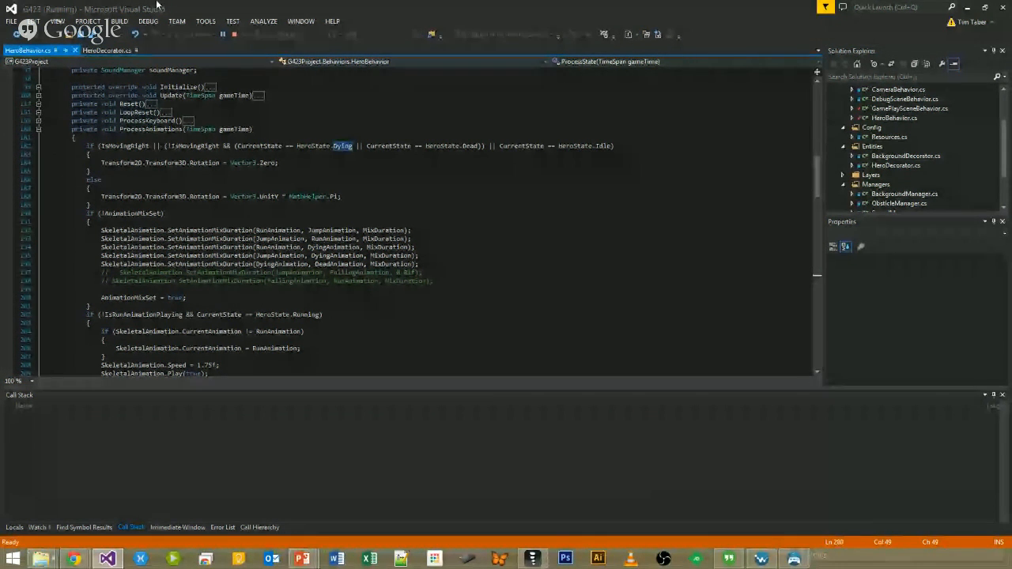
{"action": "scroll", "coordinate": [316, 118], "scroll_direction": "down", "scroll_amount": 3}
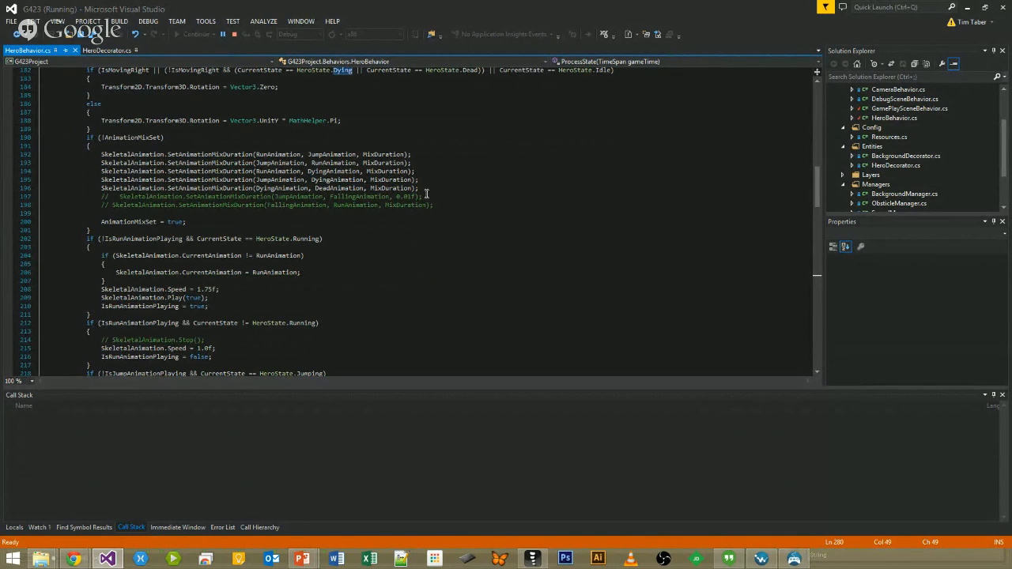
{"action": "left_click", "coordinate": [793, 560]}
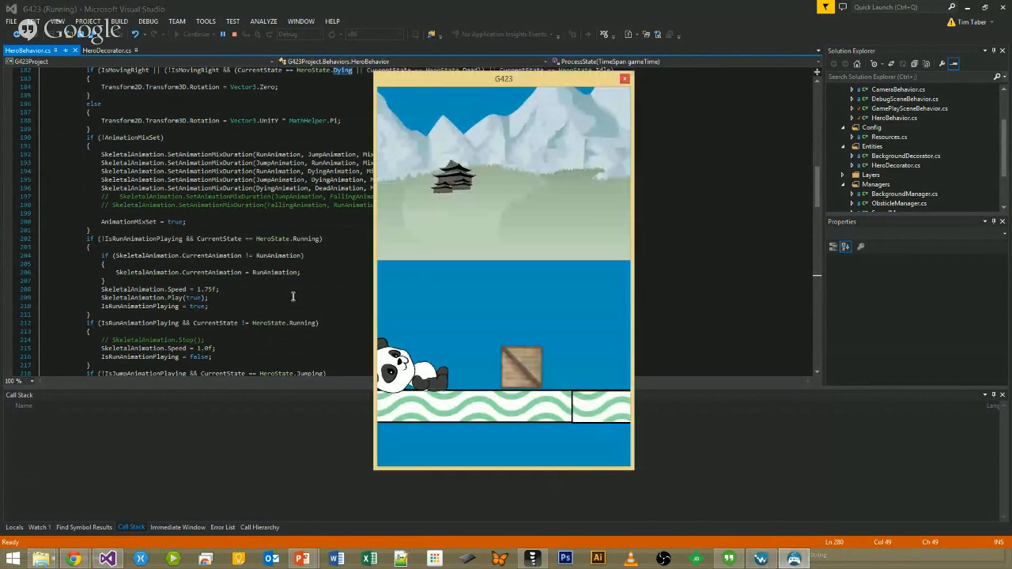
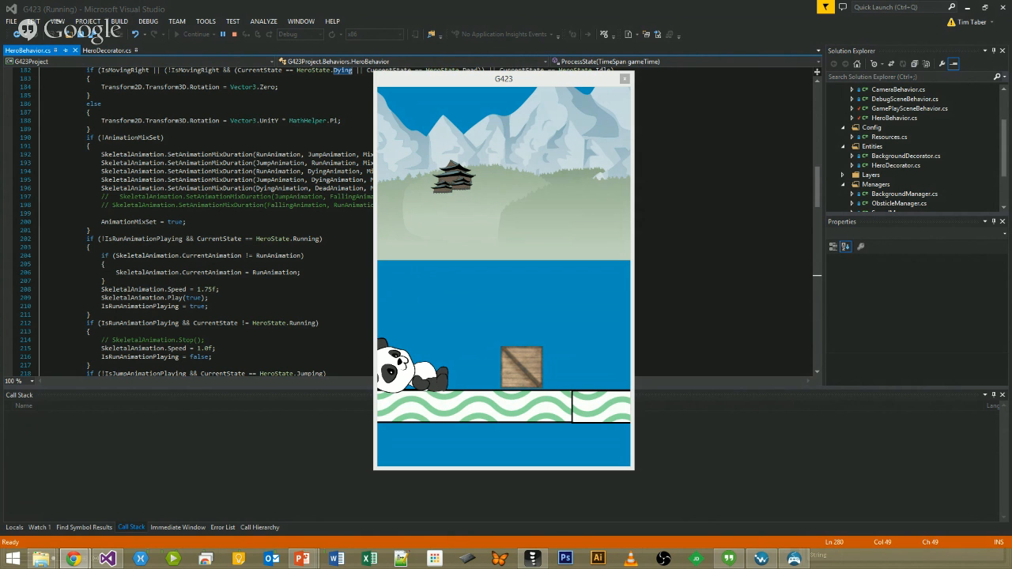
Switch to File Explorer and browse the Modular 2D Animation folder to the diffuse images of the spineboy-old example.
{"action": "key", "text": "super+d"}
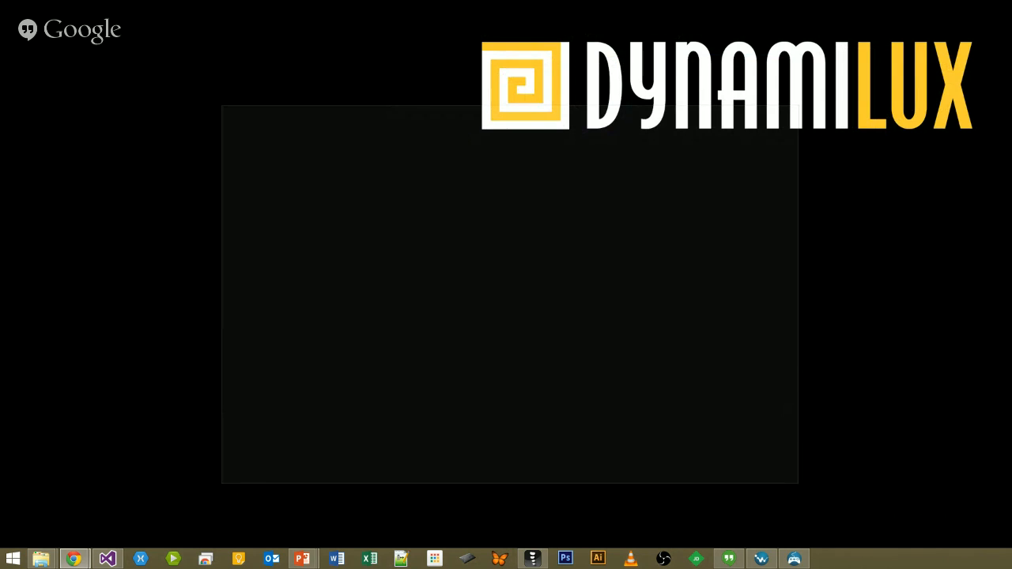
{"action": "key", "text": "super+d"}
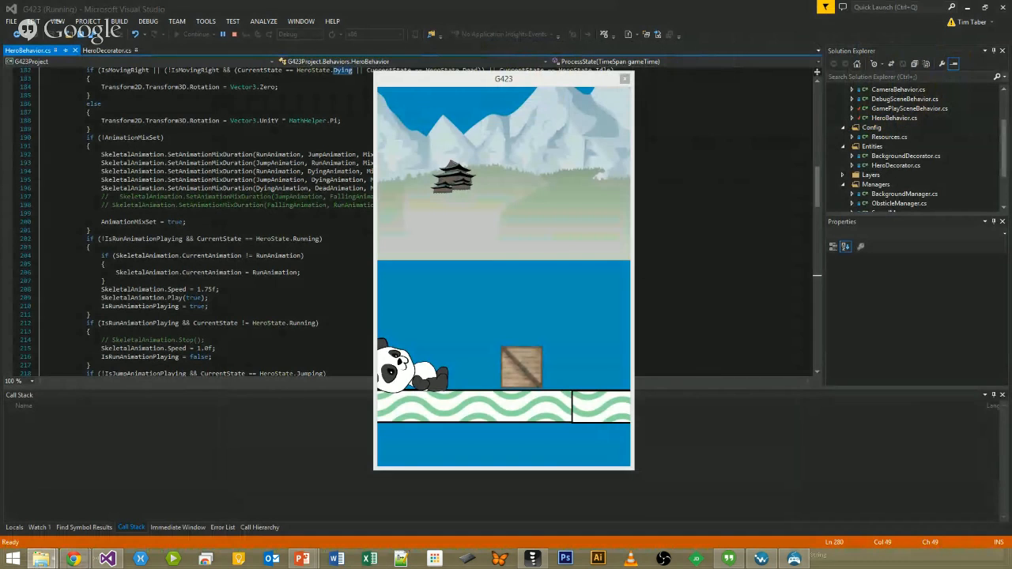
{"action": "left_click", "coordinate": [41, 559]}
{"action": "left_click_drag", "start_coordinate": [278, 68], "coordinate": [515, 234]}
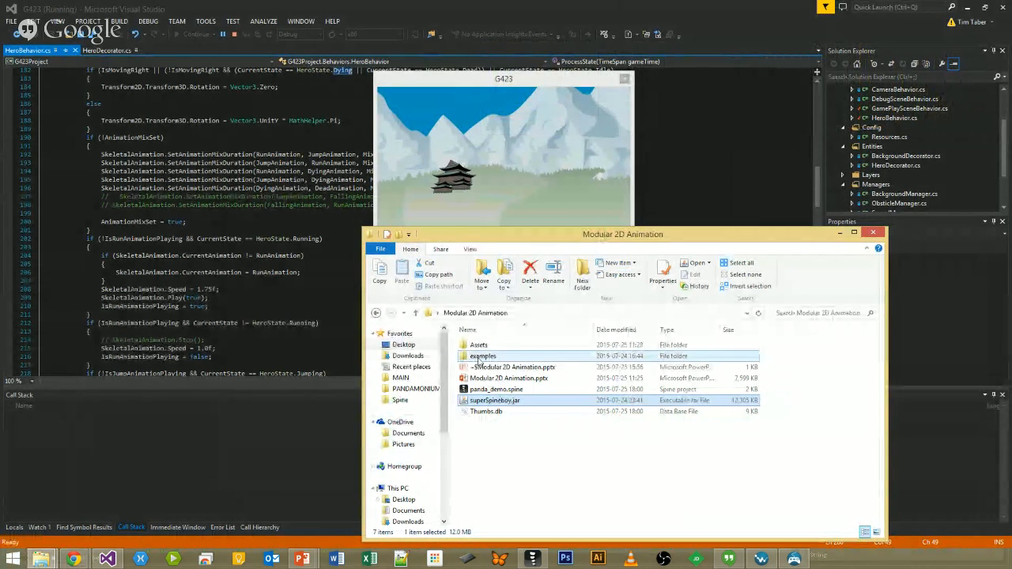
{"action": "double_click", "coordinate": [478, 360]}
{"action": "double_click", "coordinate": [487, 431]}
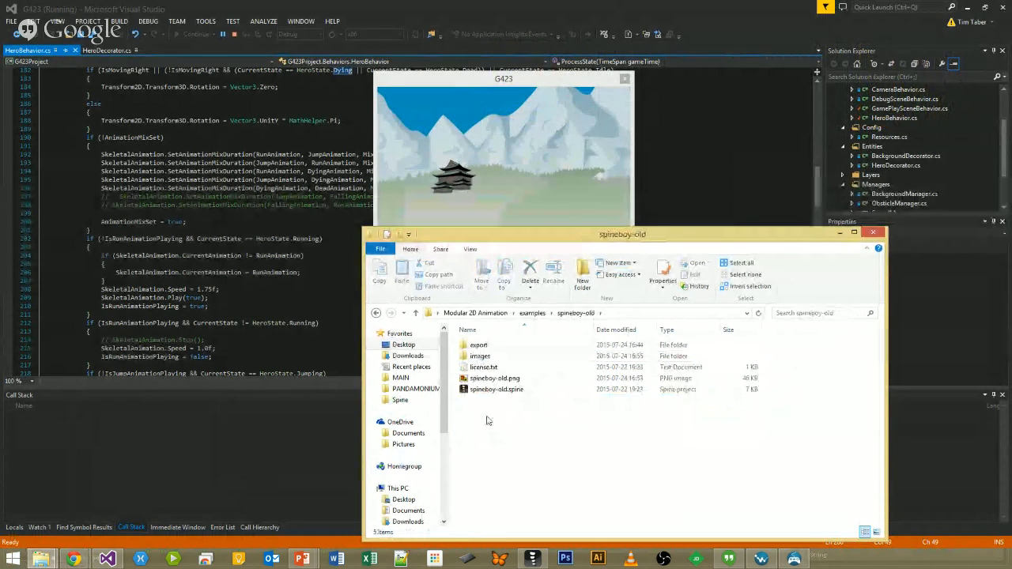
{"action": "double_click", "coordinate": [481, 356]}
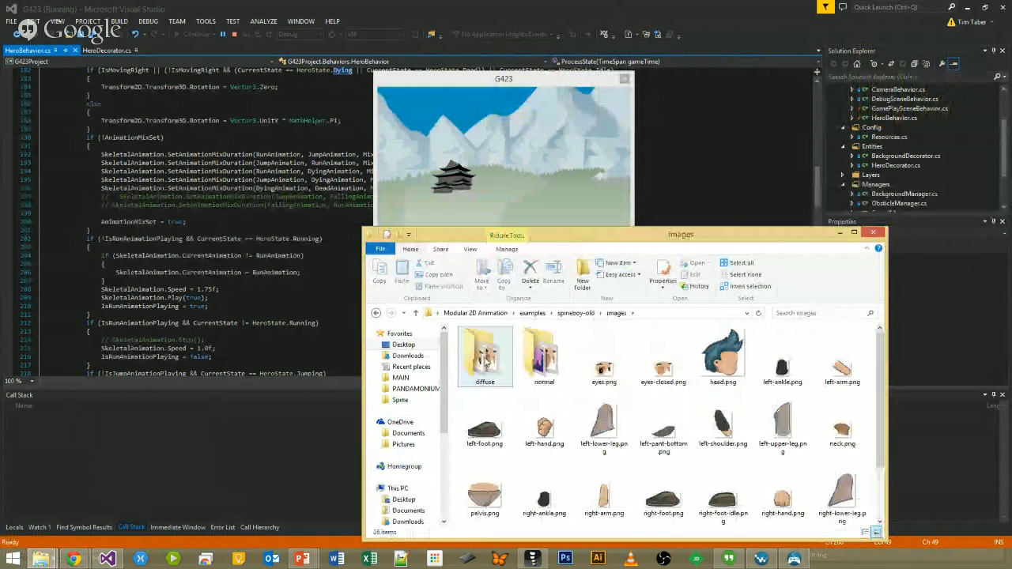
{"action": "left_click", "coordinate": [498, 364]}
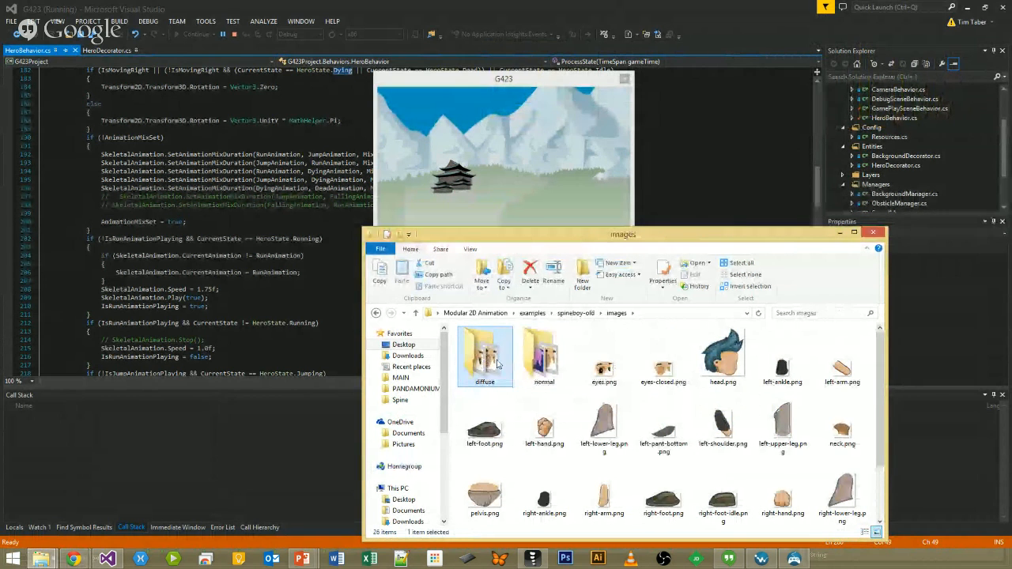
{"action": "double_click", "coordinate": [498, 364]}
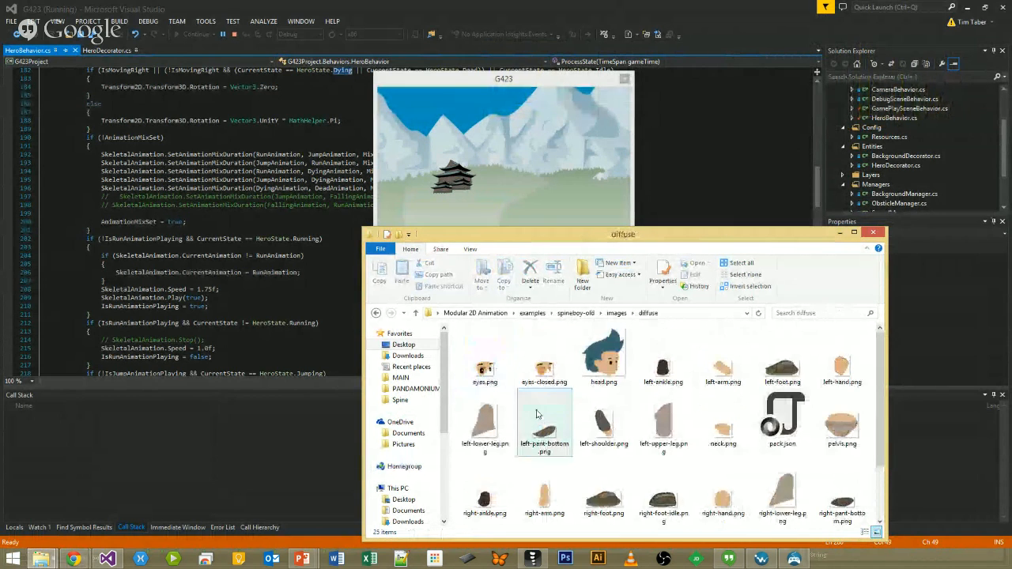
View head-normal.png enlarged from the normal folder of the spineboy-old images, and close the image and the folder window.
{"action": "left_click", "coordinate": [617, 313]}
{"action": "double_click", "coordinate": [545, 357]}
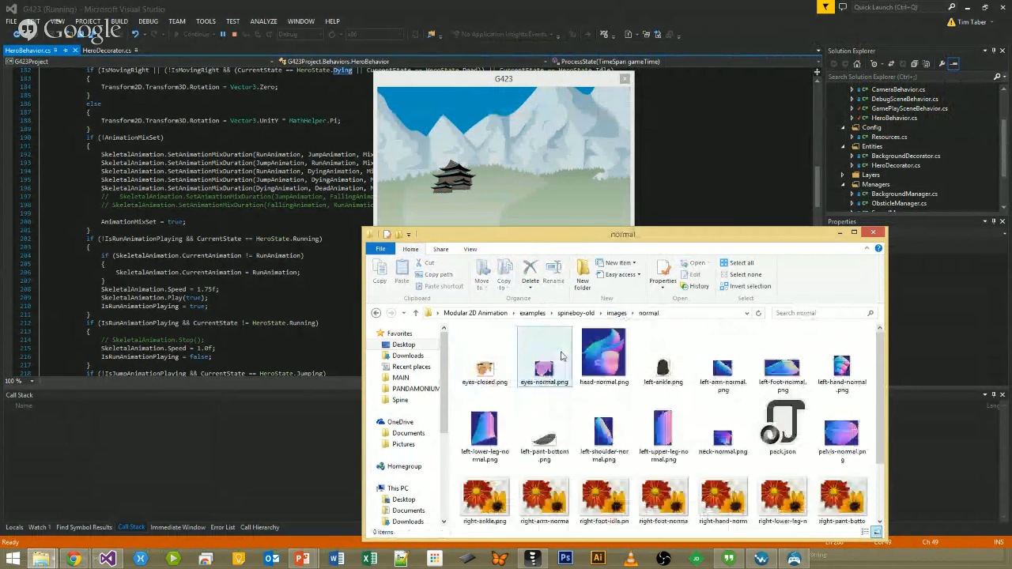
{"action": "double_click", "coordinate": [618, 234]}
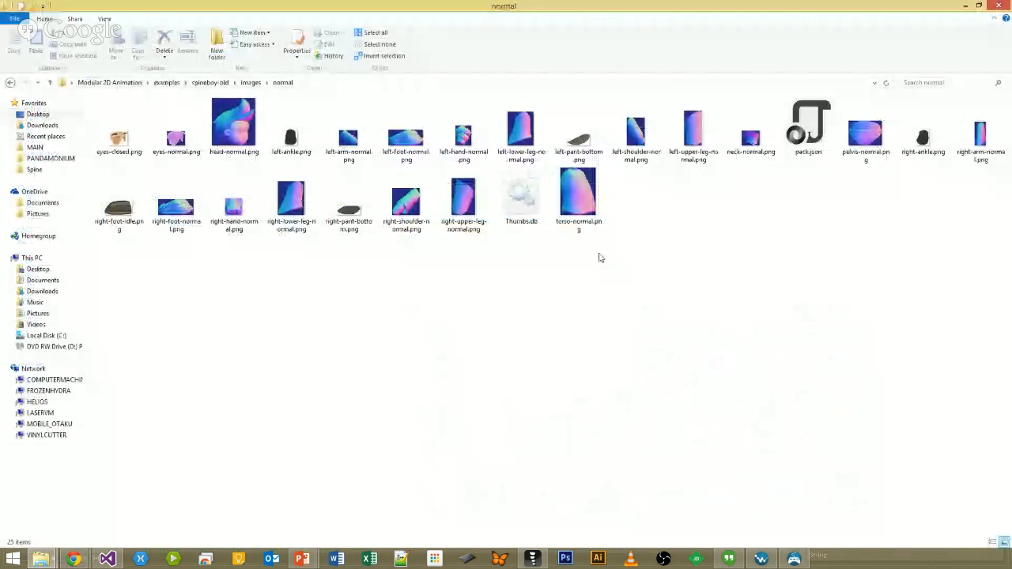
{"action": "double_click", "coordinate": [241, 131]}
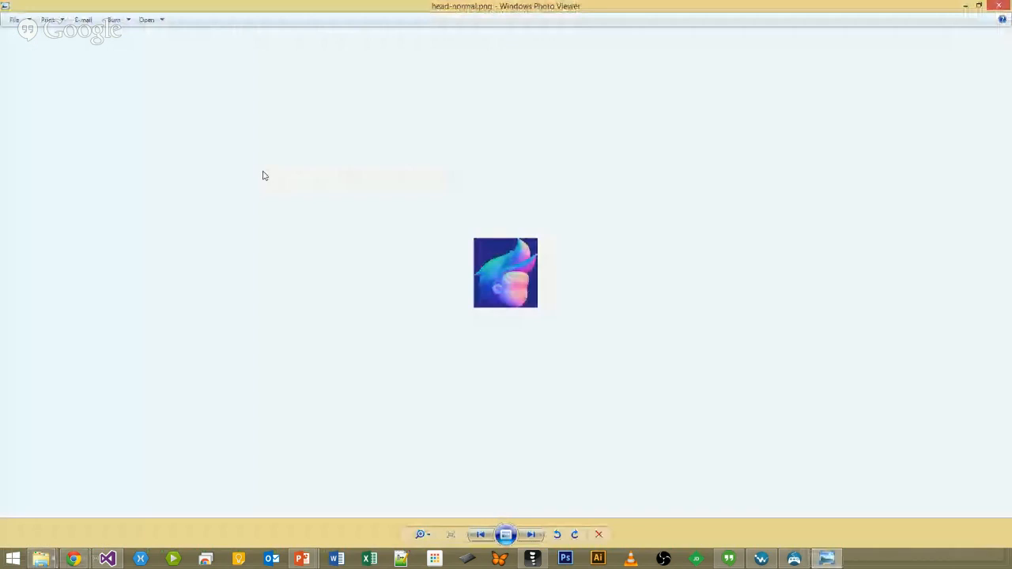
{"action": "scroll", "coordinate": [312, 269], "scroll_direction": "up", "scroll_amount": 5}
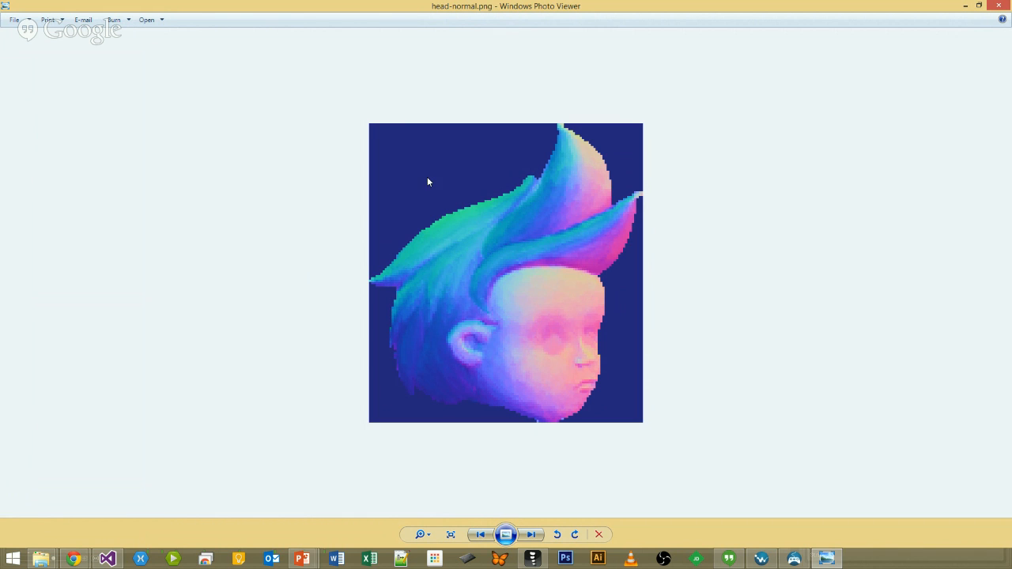
{"action": "left_click", "coordinate": [998, 6]}
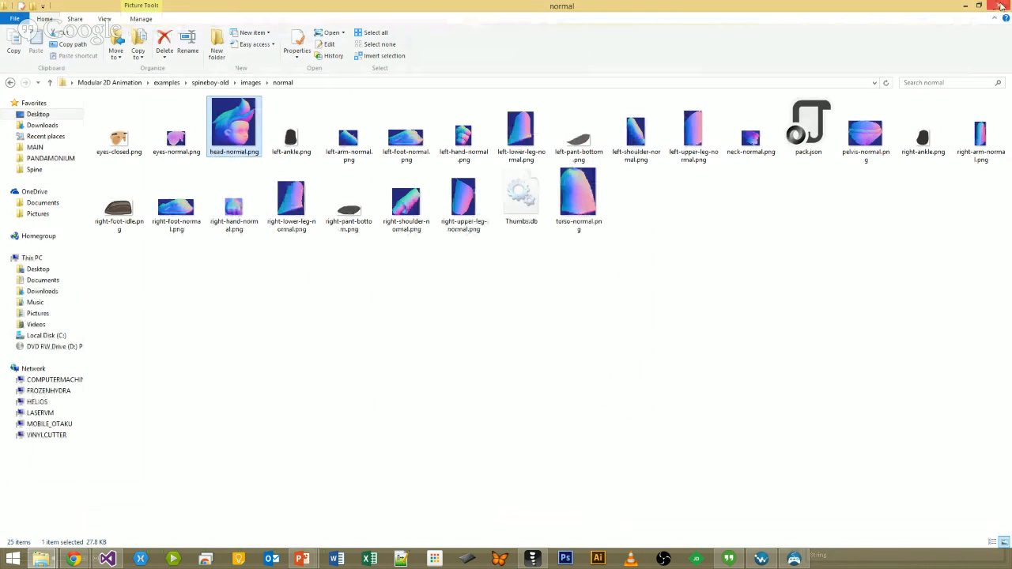
{"action": "left_click", "coordinate": [1002, 5]}
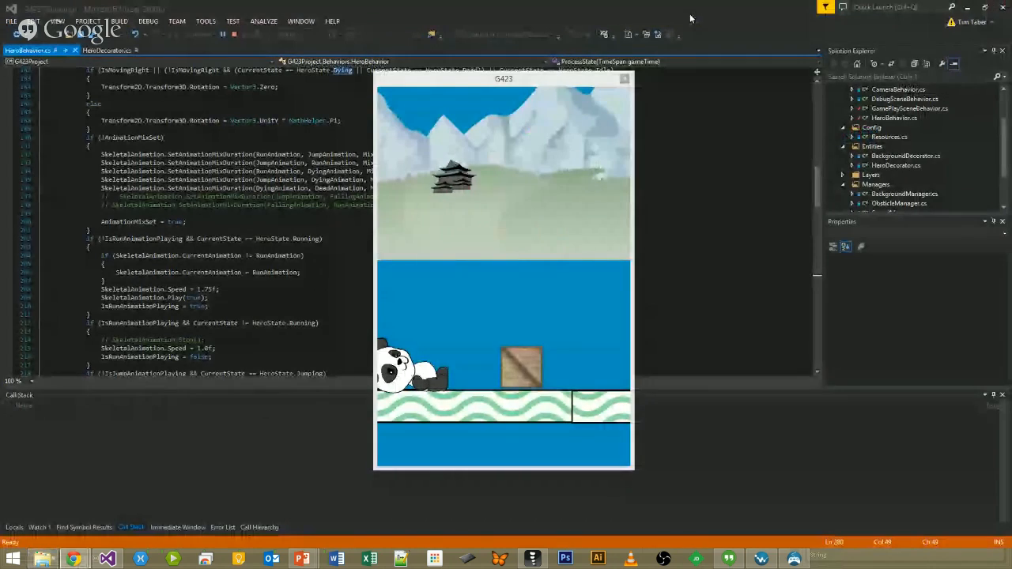
Close the G423 game, Visual Studio, Spine without saving the project, and the WaveEngine Asset Exporter.
{"action": "left_click", "coordinate": [624, 79]}
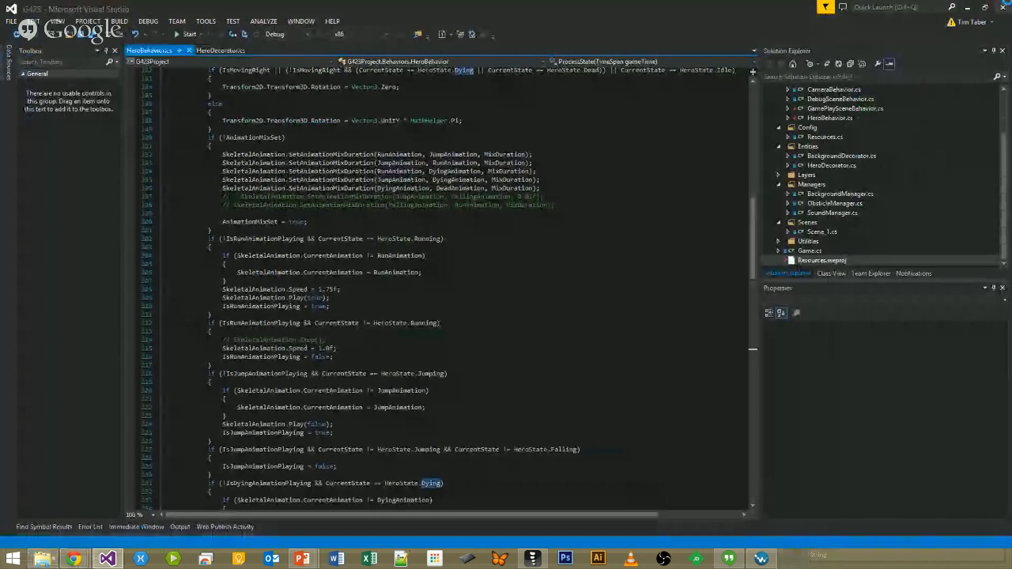
{"action": "left_click", "coordinate": [1002, 6]}
{"action": "left_click", "coordinate": [995, 6]}
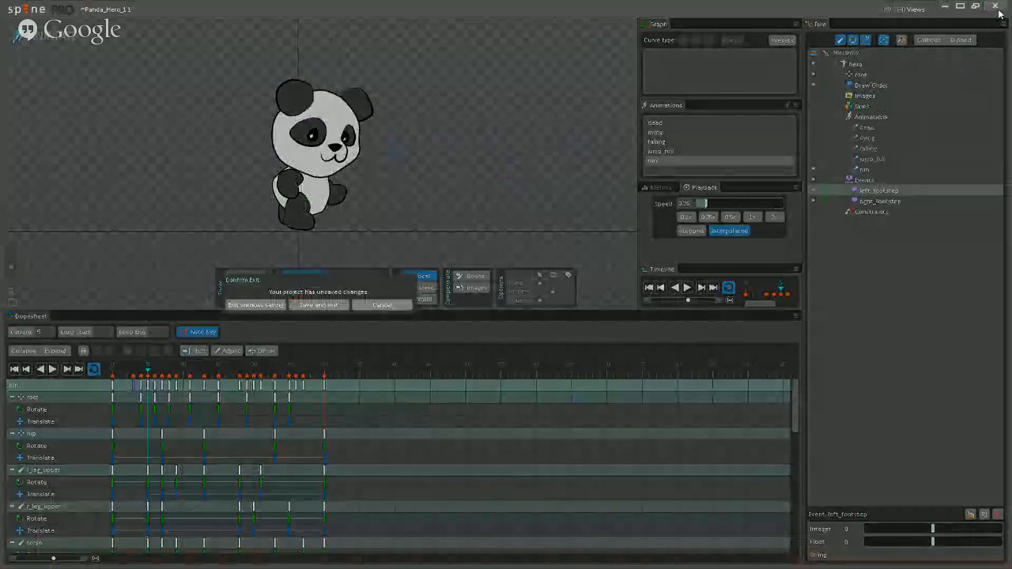
{"action": "left_click", "coordinate": [254, 305]}
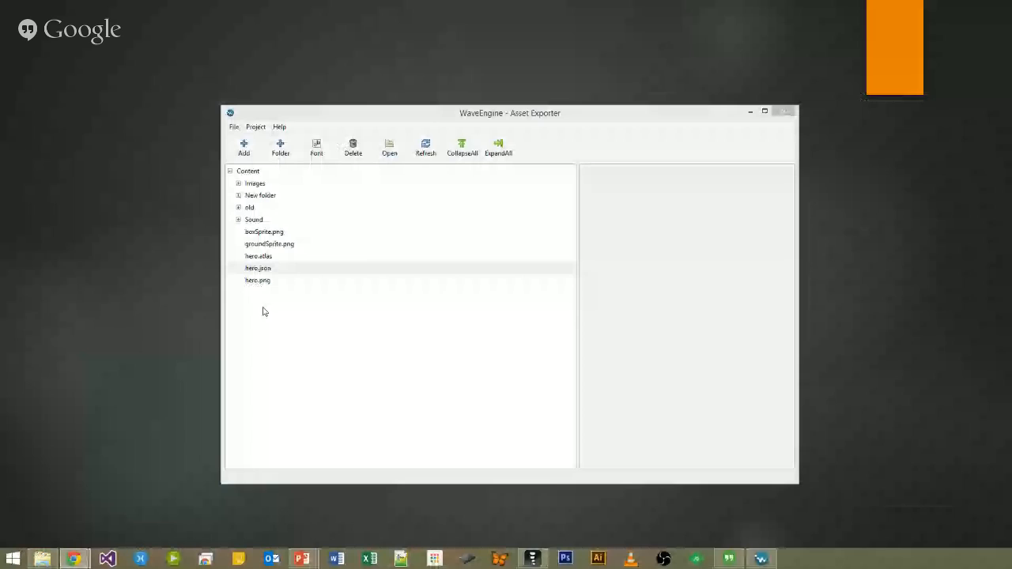
{"action": "left_click", "coordinate": [780, 112]}
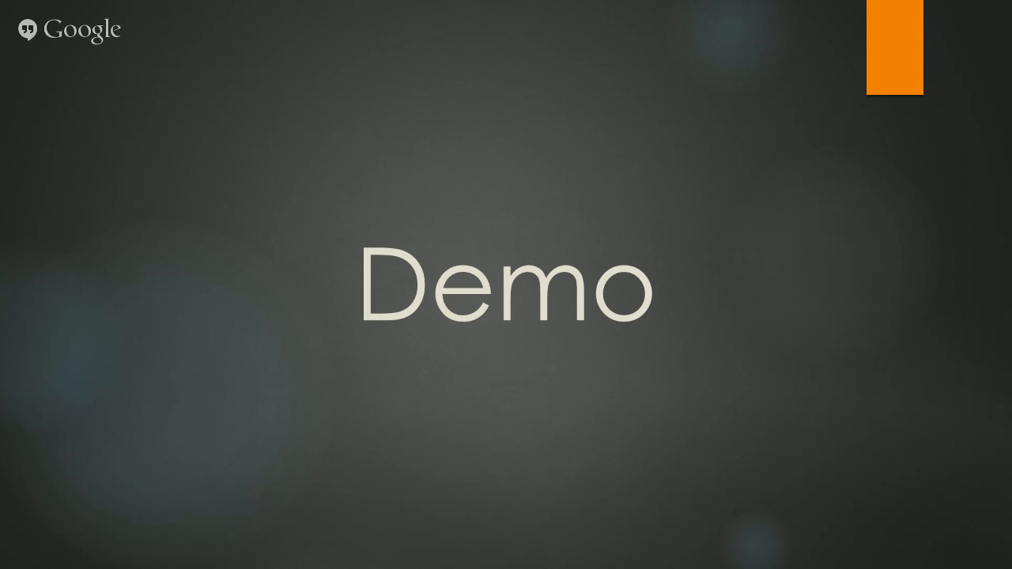
Advance the PowerPoint slide show from the Demo slide through the Contact slide to its end.
{"action": "key", "text": "Right"}
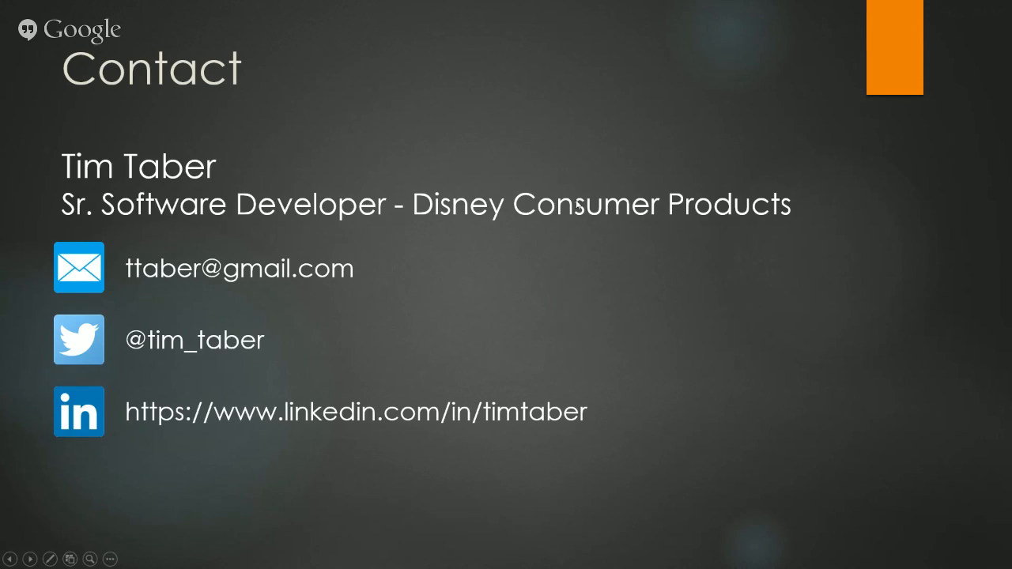
{"action": "key", "text": "Right"}
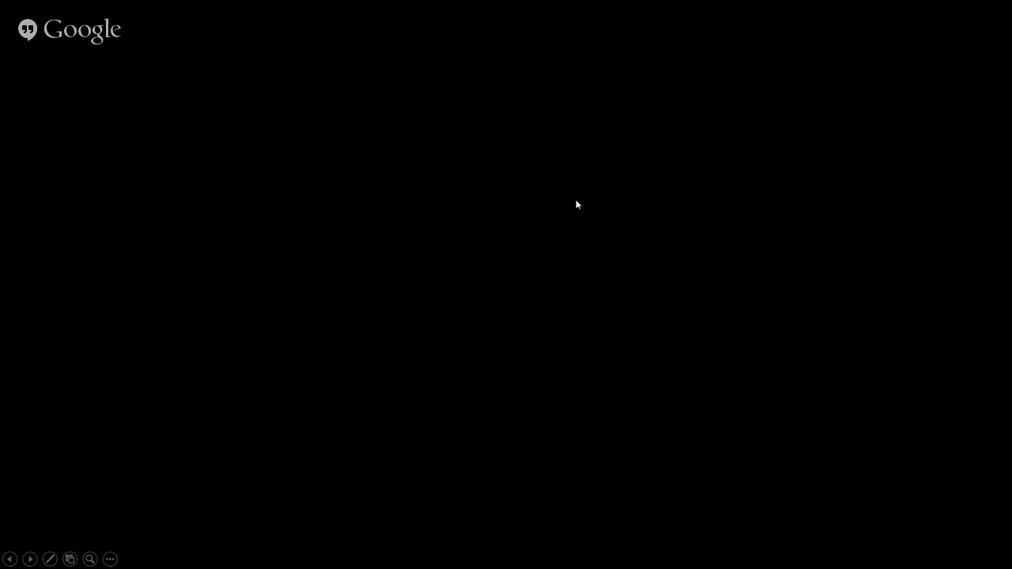